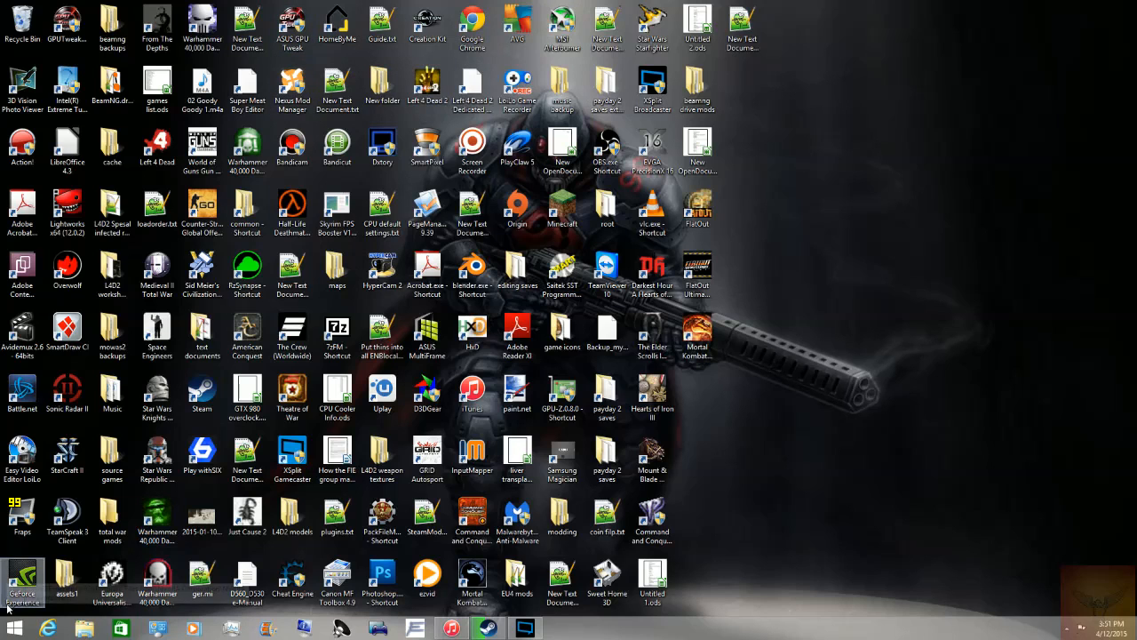
# Visit the Skyrim Nexus mods website in Internet Explorer, then close the browser.
pyautogui.click(48, 628)
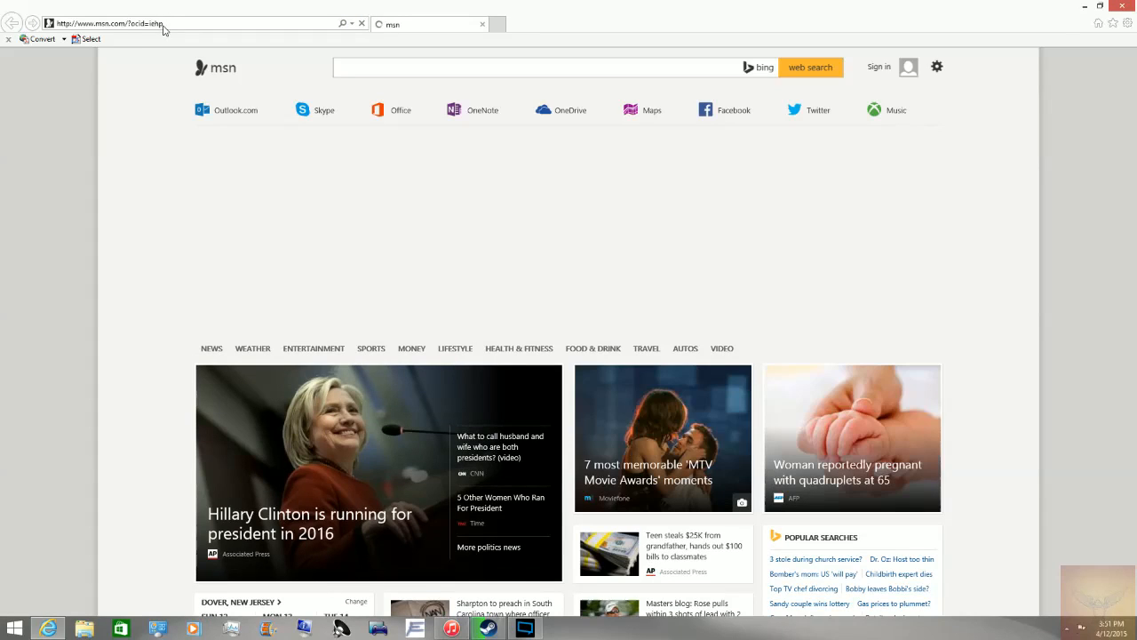
pyautogui.click(165, 24)
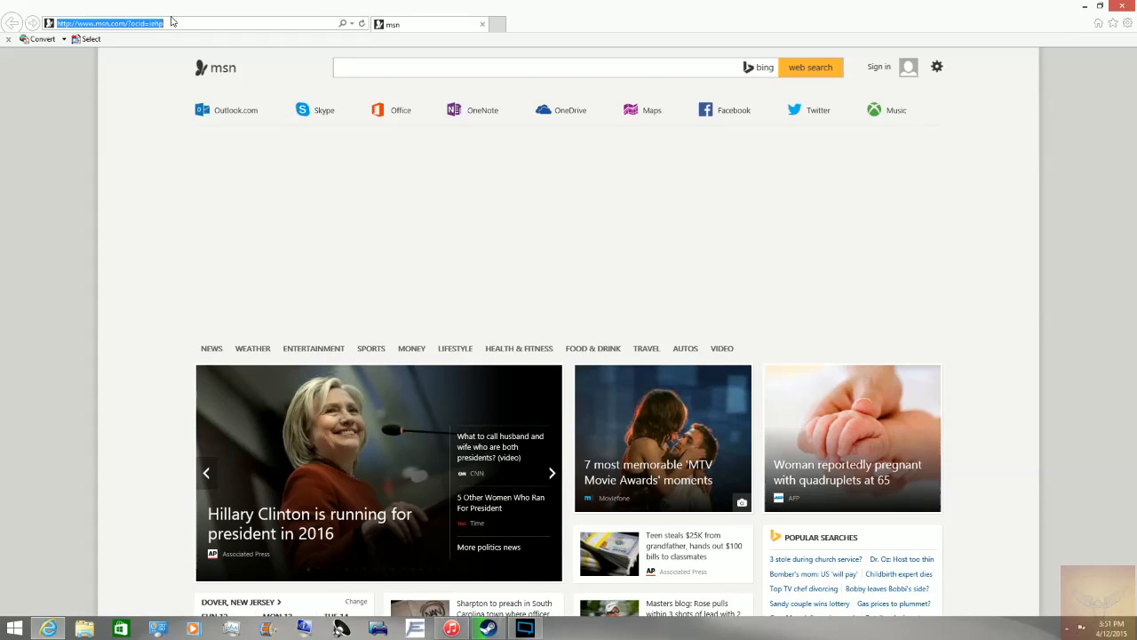
pyautogui.write('sky')
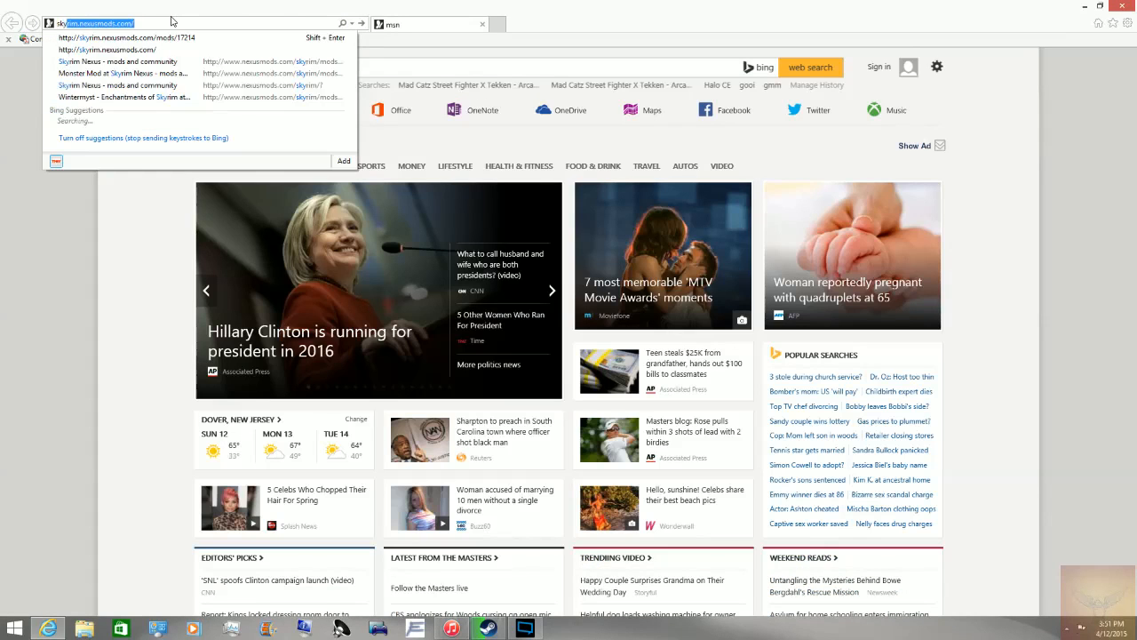
pyautogui.press('Return')
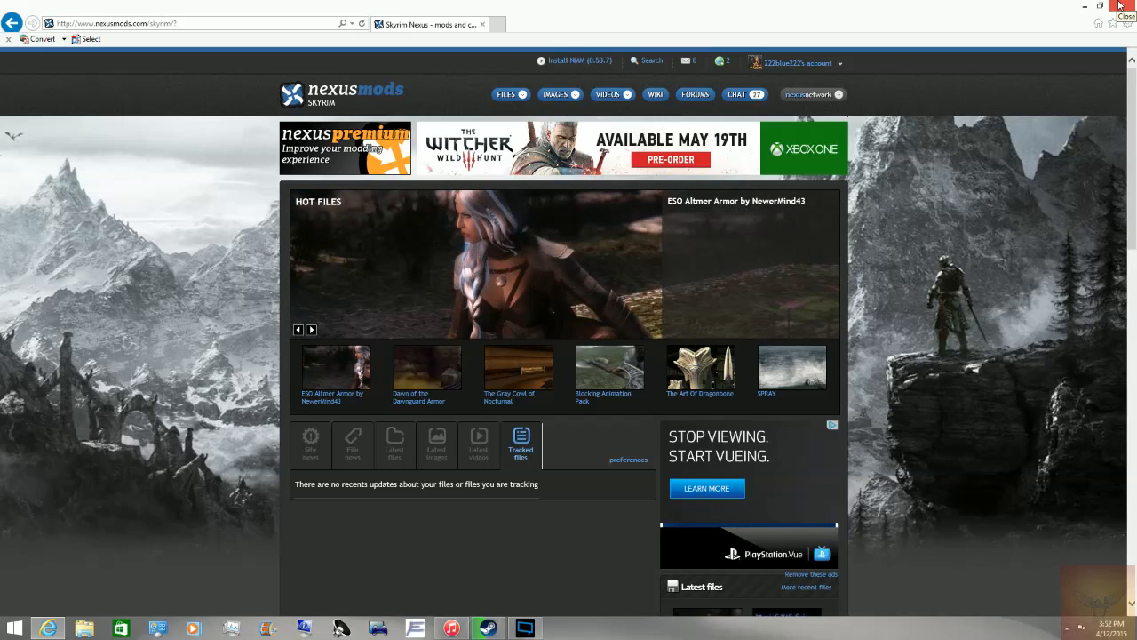
pyautogui.click(1119, 5)
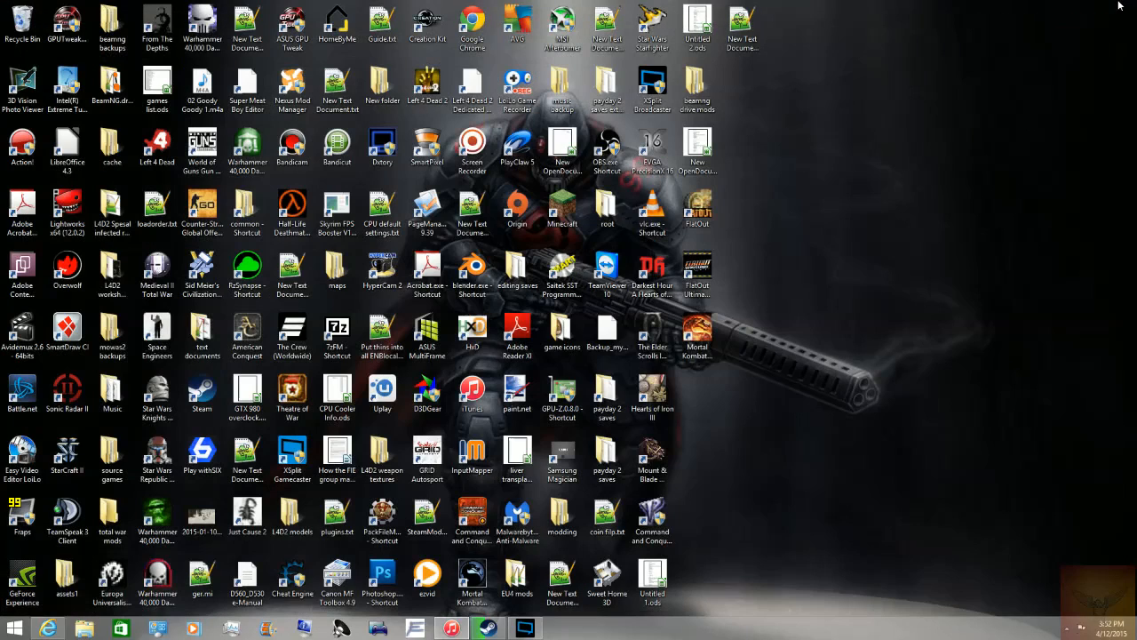
# Launch Nexus Mod Manager and start a rescan of the installed games.
pyautogui.doubleClick(310, 91)
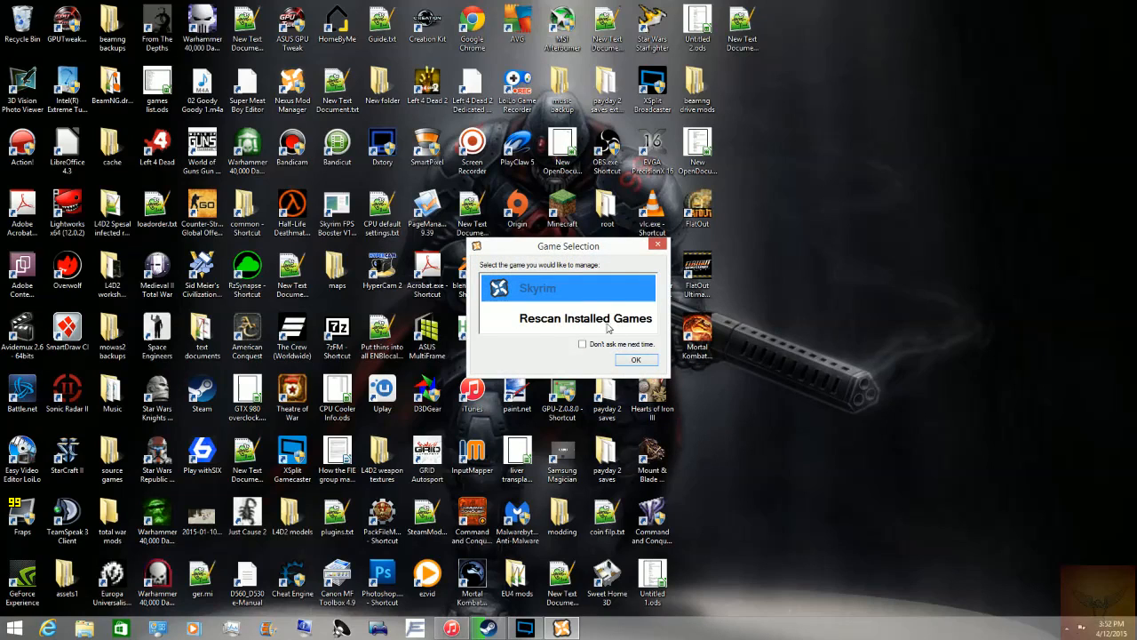
pyautogui.click(533, 316)
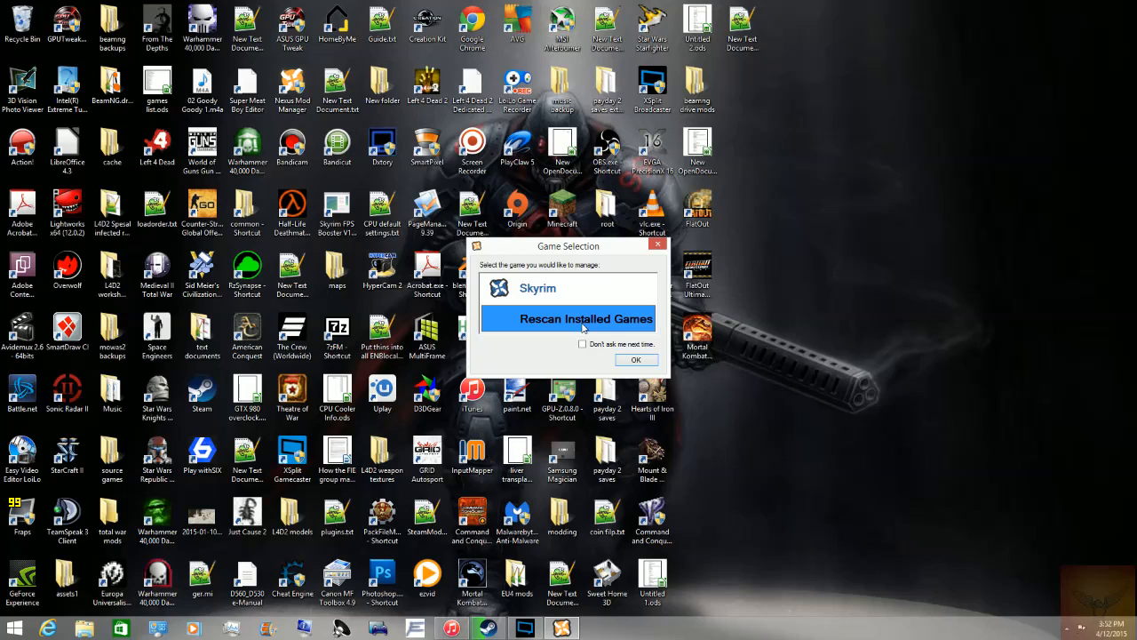
pyautogui.click(636, 361)
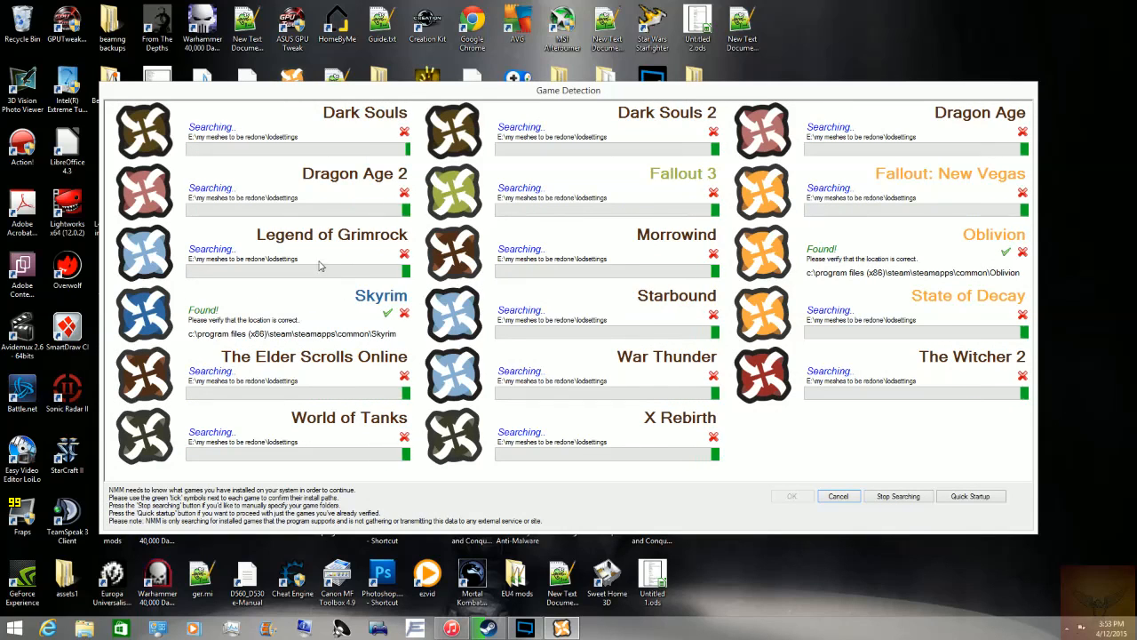
# Confirm the detected Skyrim location and cancel the searches for Legend of Grimrock, The Elder Scrolls Online and World of Tanks.
pyautogui.click(386, 314)
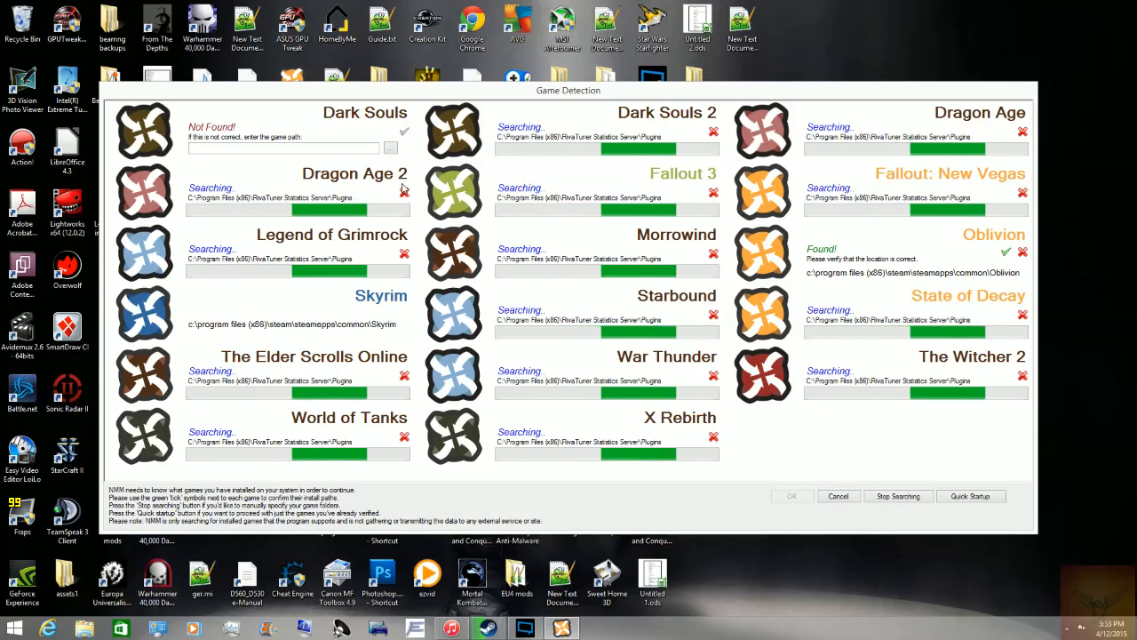
pyautogui.click(404, 253)
pyautogui.click(404, 375)
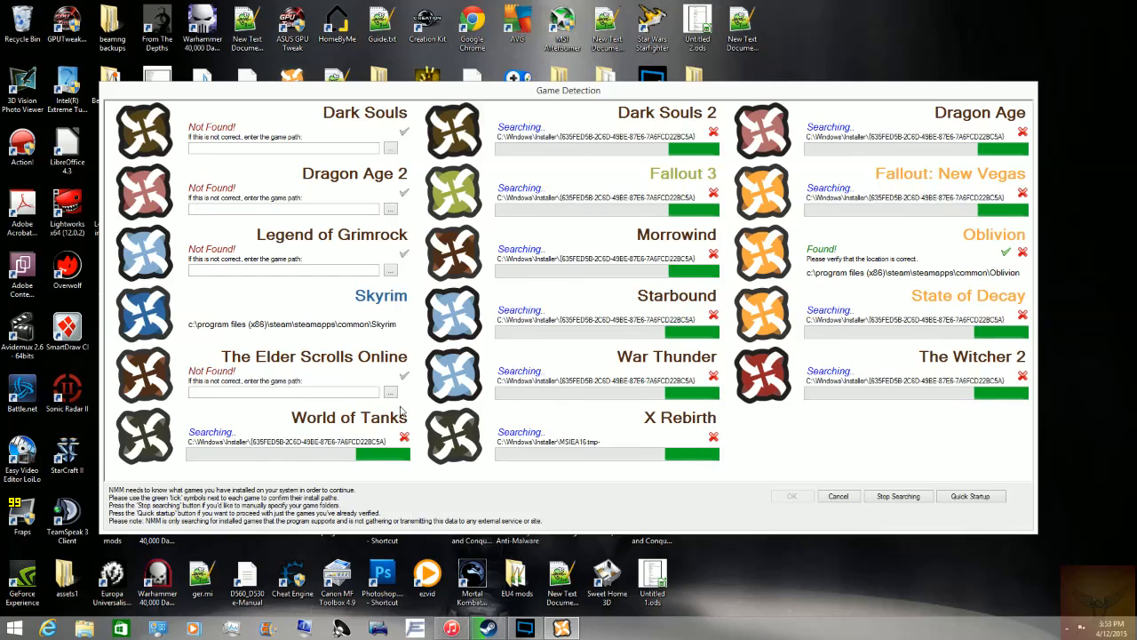
pyautogui.click(404, 436)
# Cancel the searches for Dark Souls 2, Morrowind, Starbound, Fallout 3, War Thunder and X Rebirth.
pyautogui.click(714, 131)
pyautogui.click(713, 253)
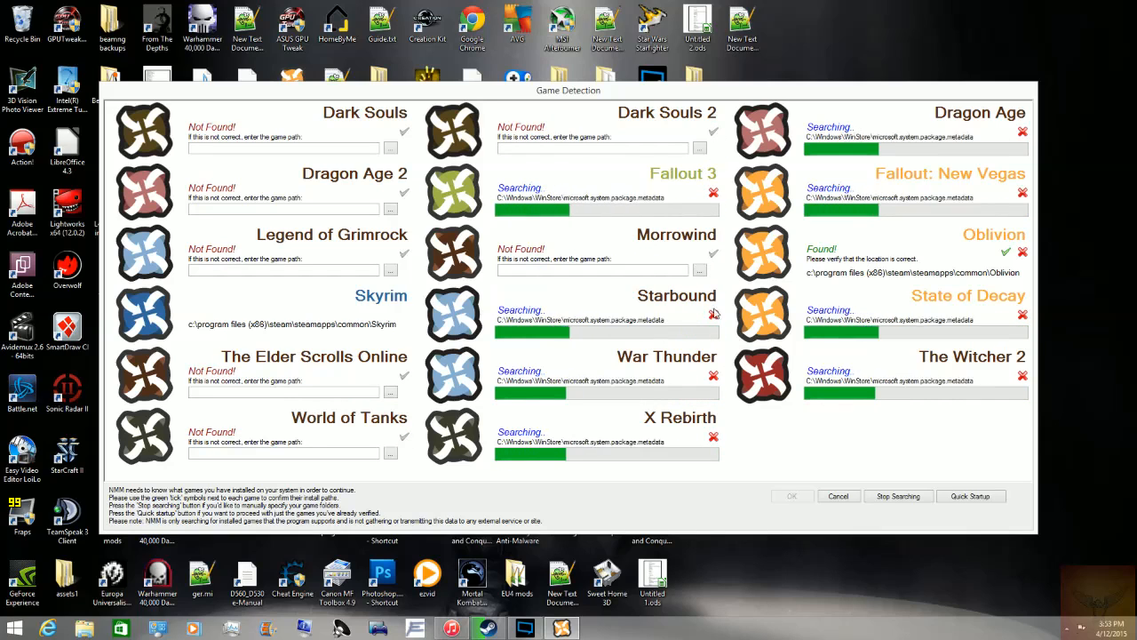
pyautogui.click(714, 314)
pyautogui.click(714, 193)
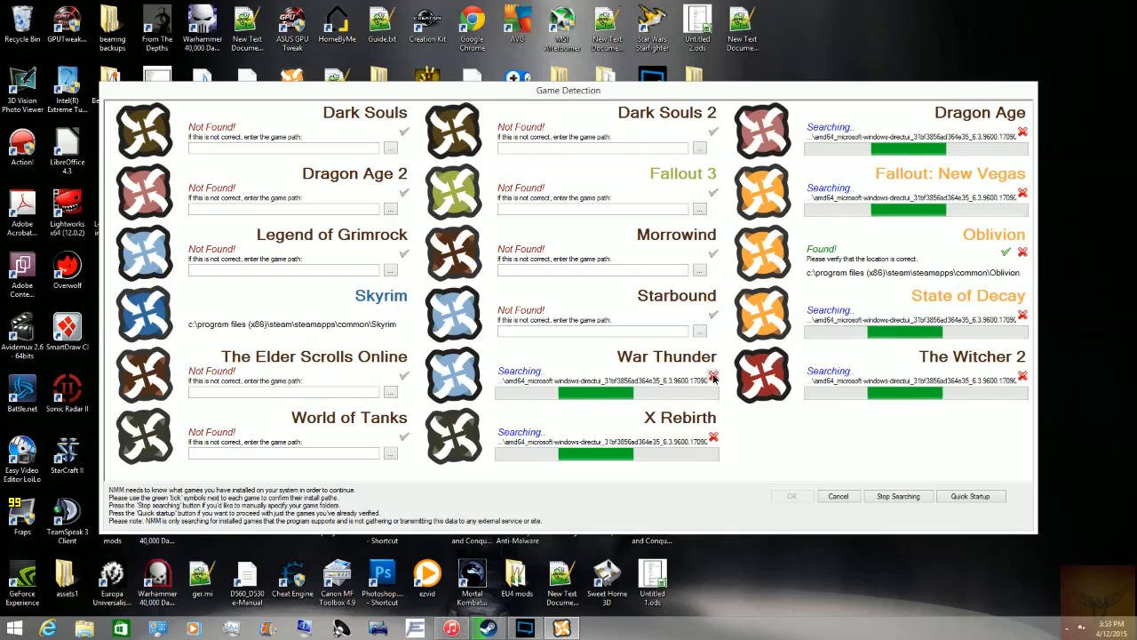
pyautogui.click(713, 376)
pyautogui.click(713, 437)
# Confirm the Oblivion location, cancel the searches for The Witcher 2, State of Decay, Fallout: New Vegas and Dragon Age, and accept the detection results.
pyautogui.click(1022, 375)
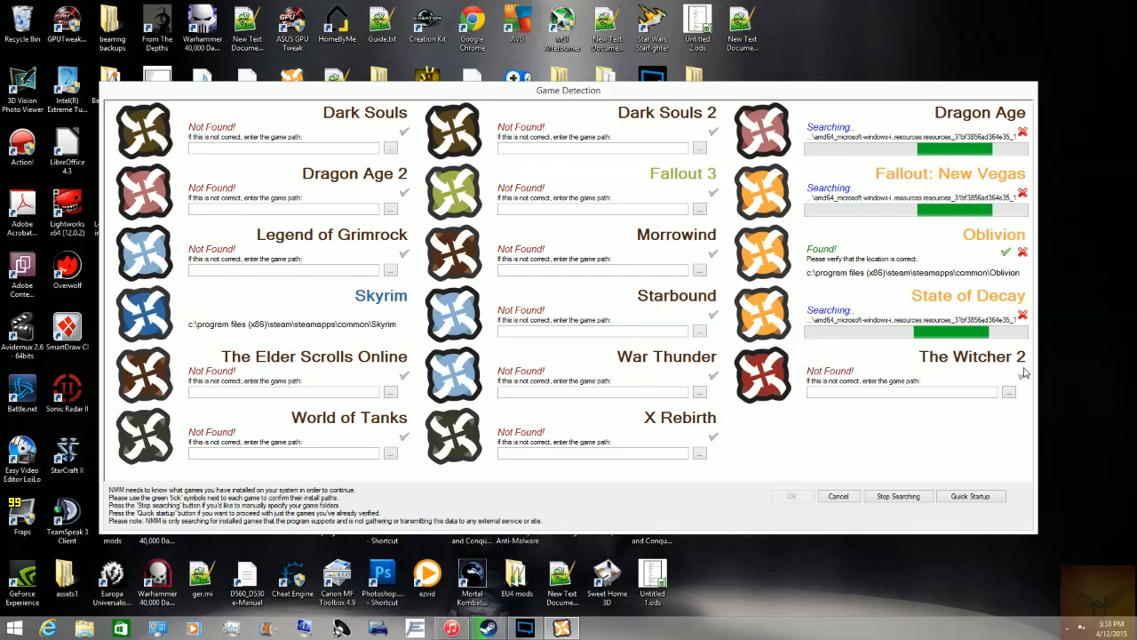
pyautogui.click(1022, 315)
pyautogui.click(1006, 252)
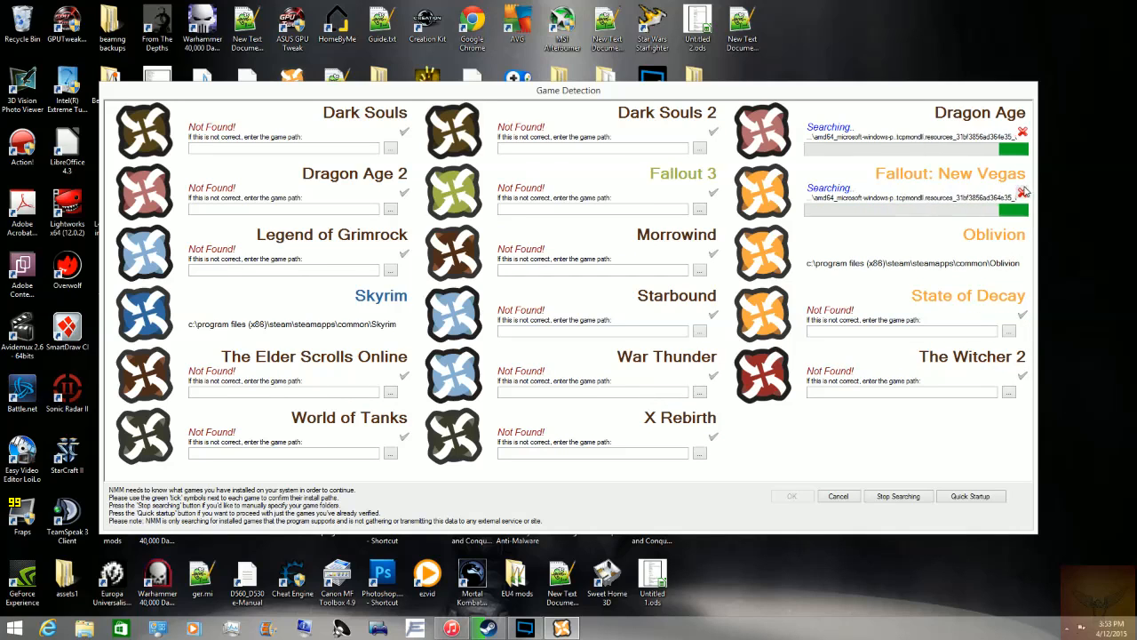
pyautogui.click(1021, 193)
pyautogui.click(1023, 131)
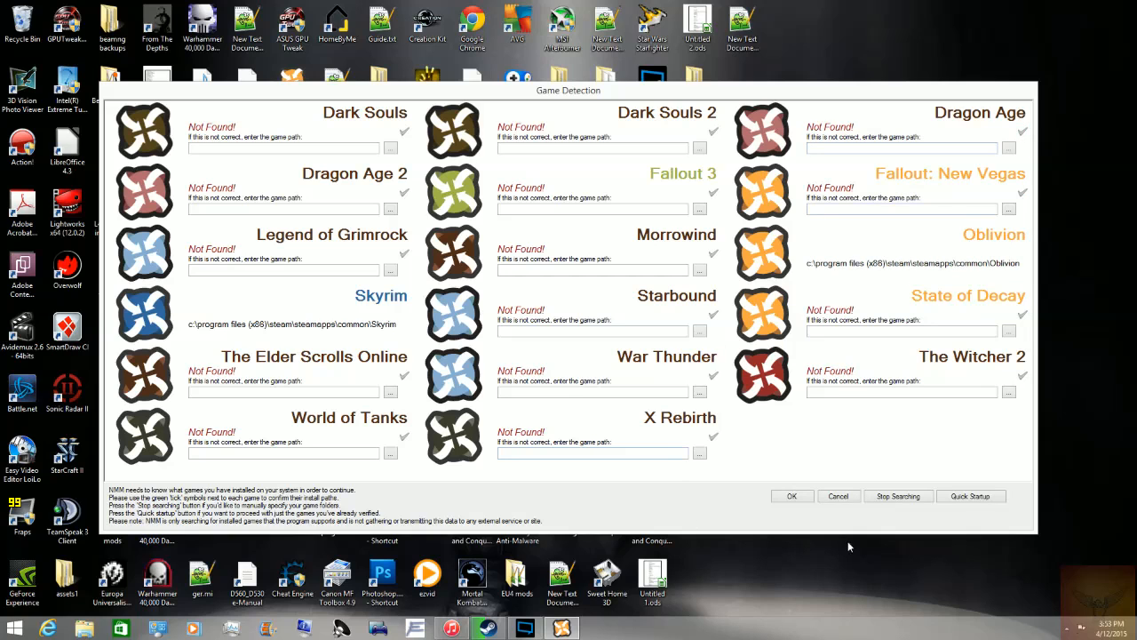
pyautogui.click(792, 497)
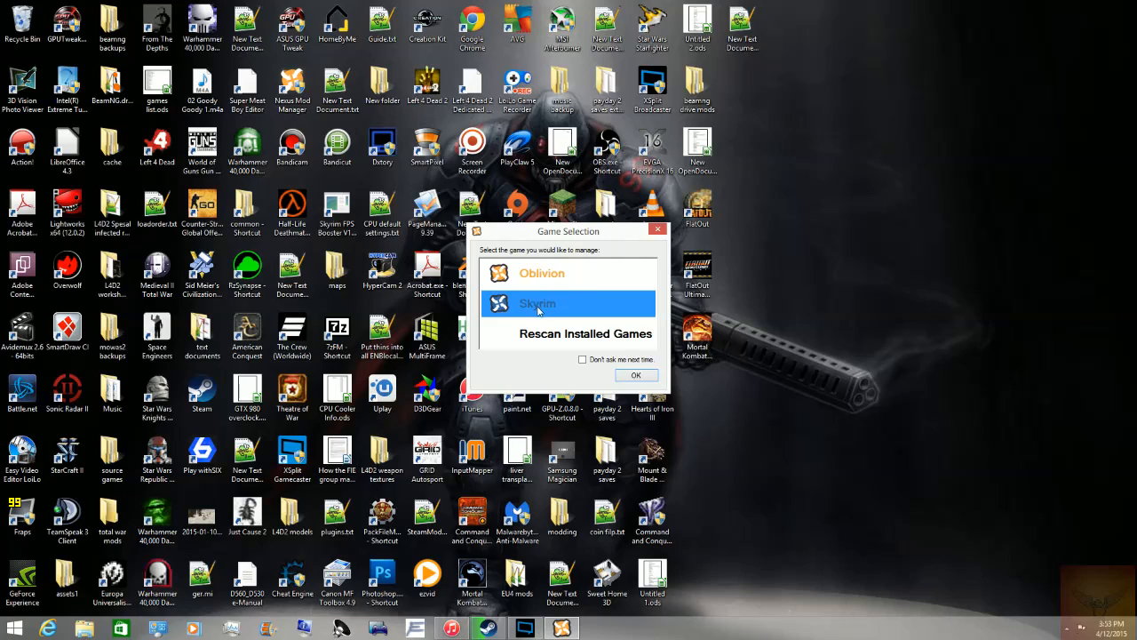
# Choose Skyrim as the game to manage and display its plugin list and the available maintenance tools.
pyautogui.click(636, 376)
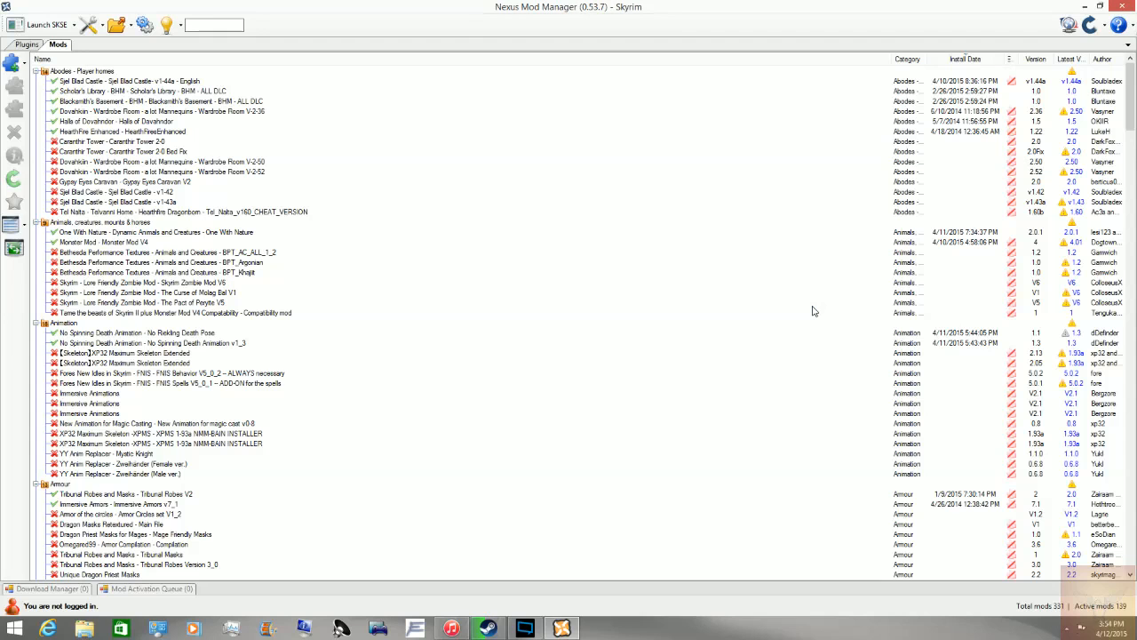
pyautogui.click(26, 46)
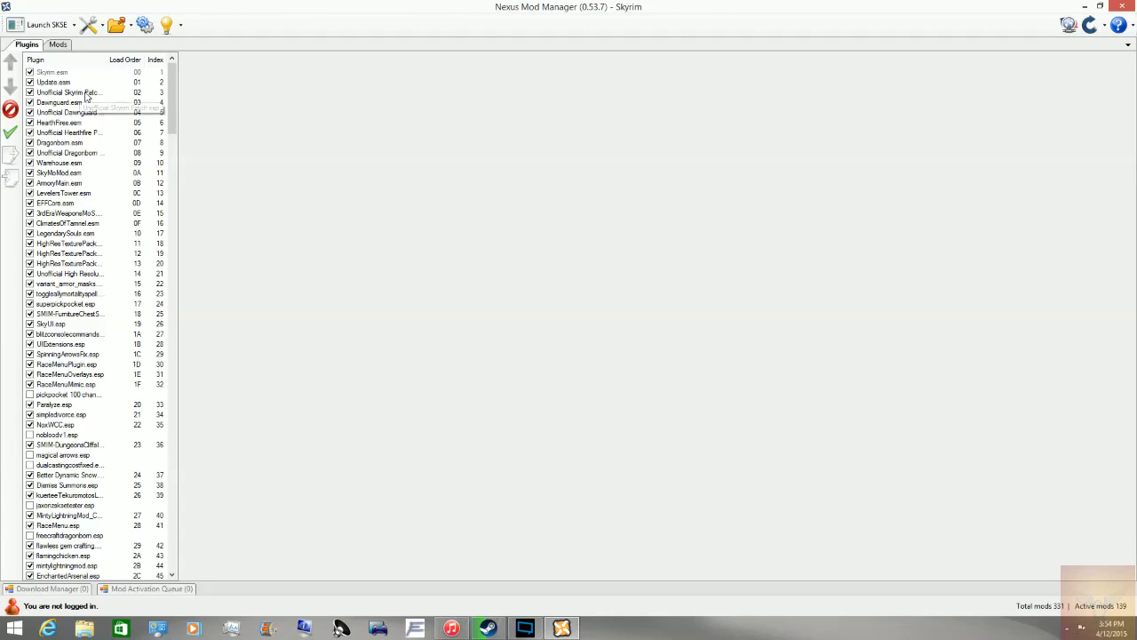
pyautogui.click(100, 27)
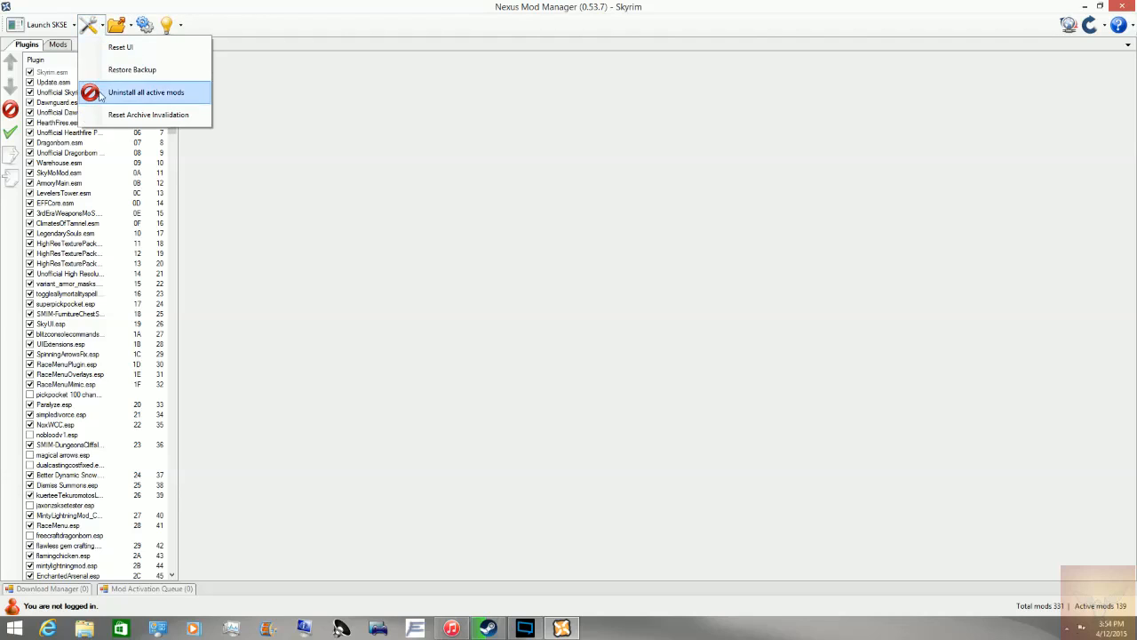
pyautogui.click(169, 30)
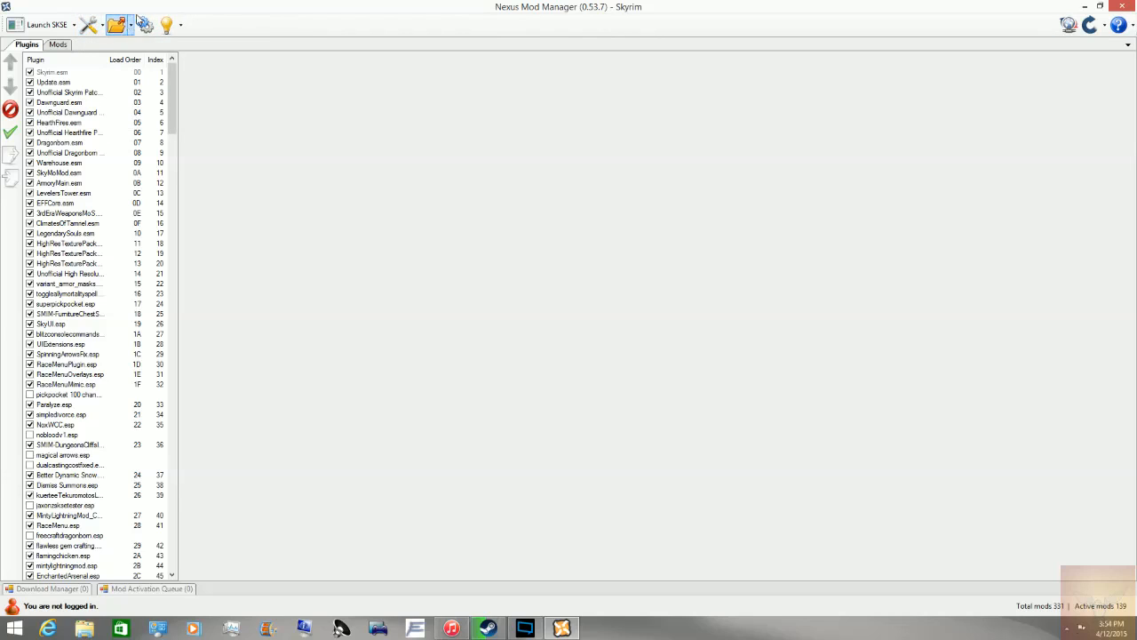
# Open NMM's Install Info folder and go up to the parent Nexus Mod Manager folder.
pyautogui.click(116, 27)
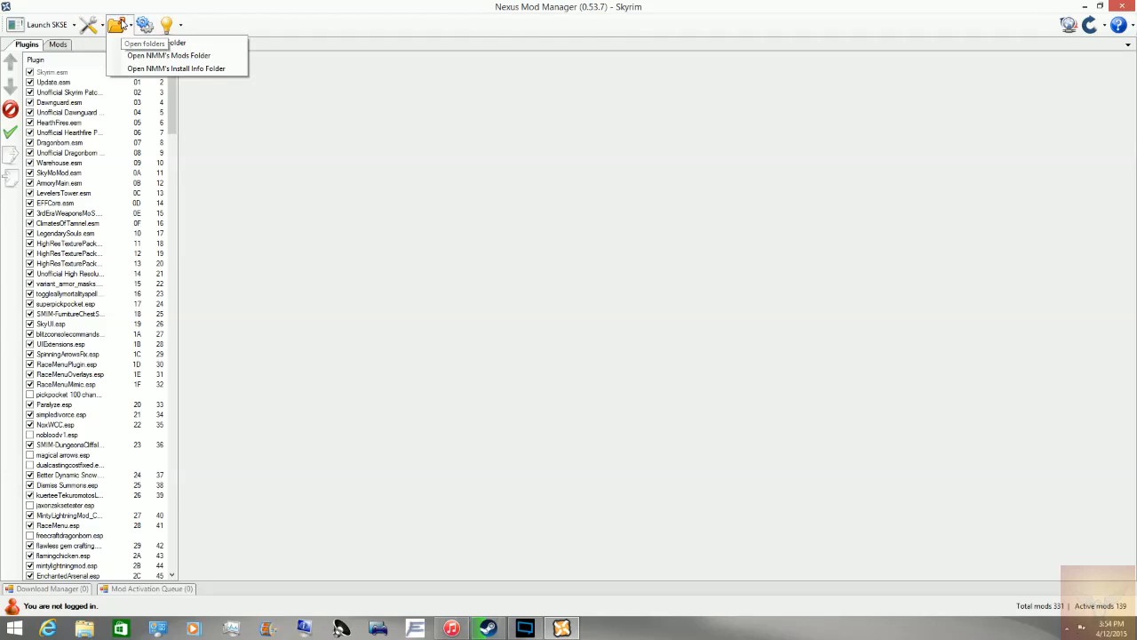
pyautogui.click(179, 71)
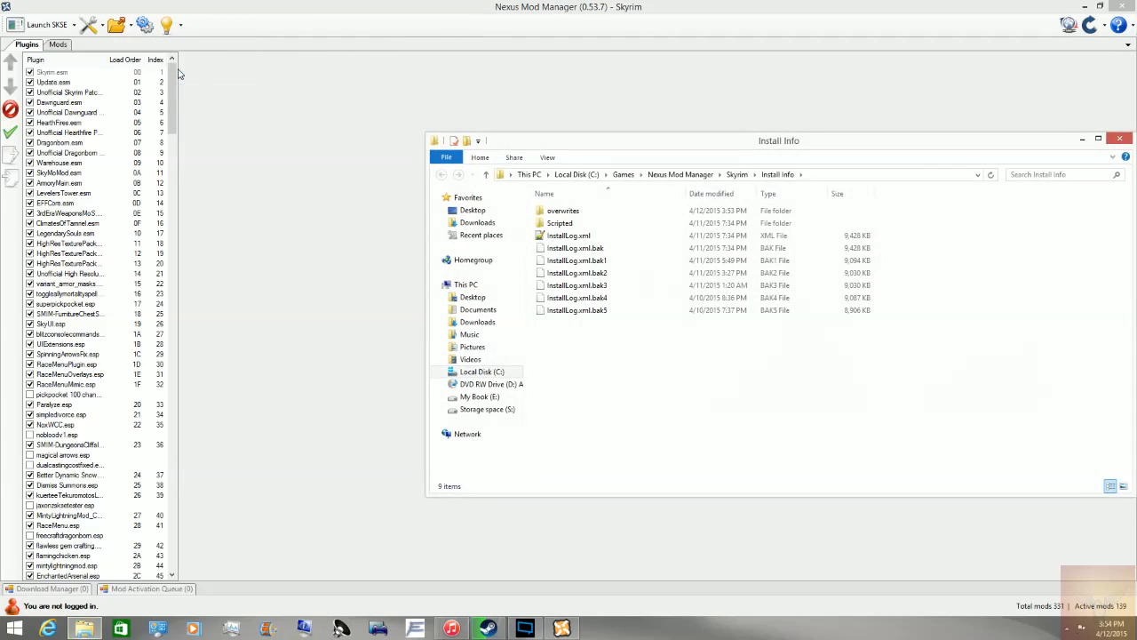
pyautogui.moveTo(711, 401); pyautogui.dragTo(574, 354)
pyautogui.click(736, 174)
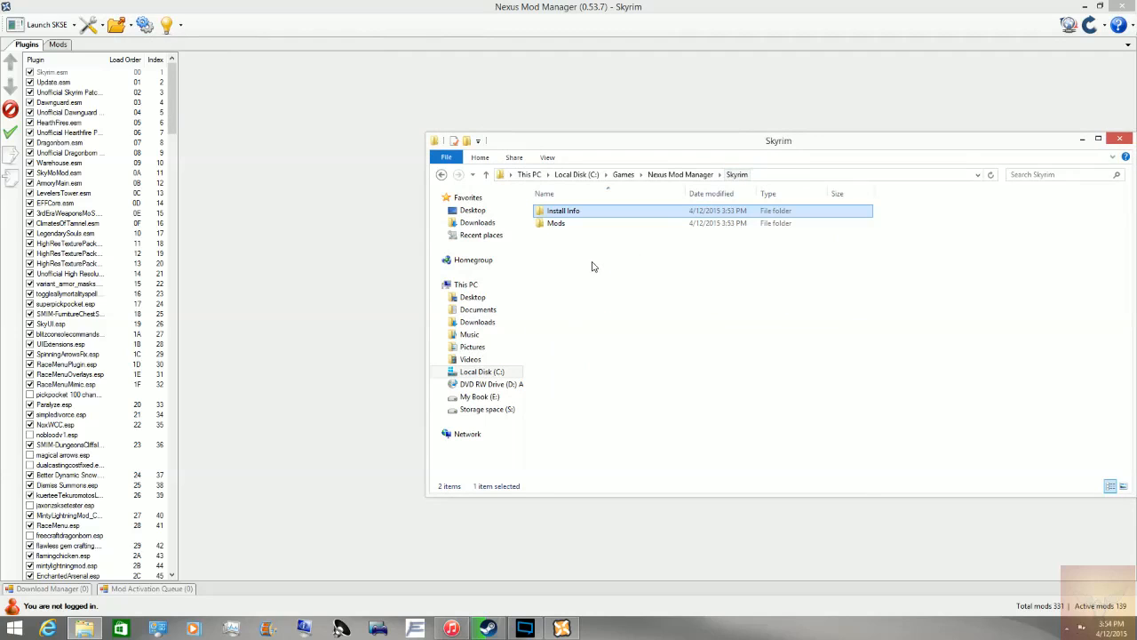
pyautogui.click(680, 175)
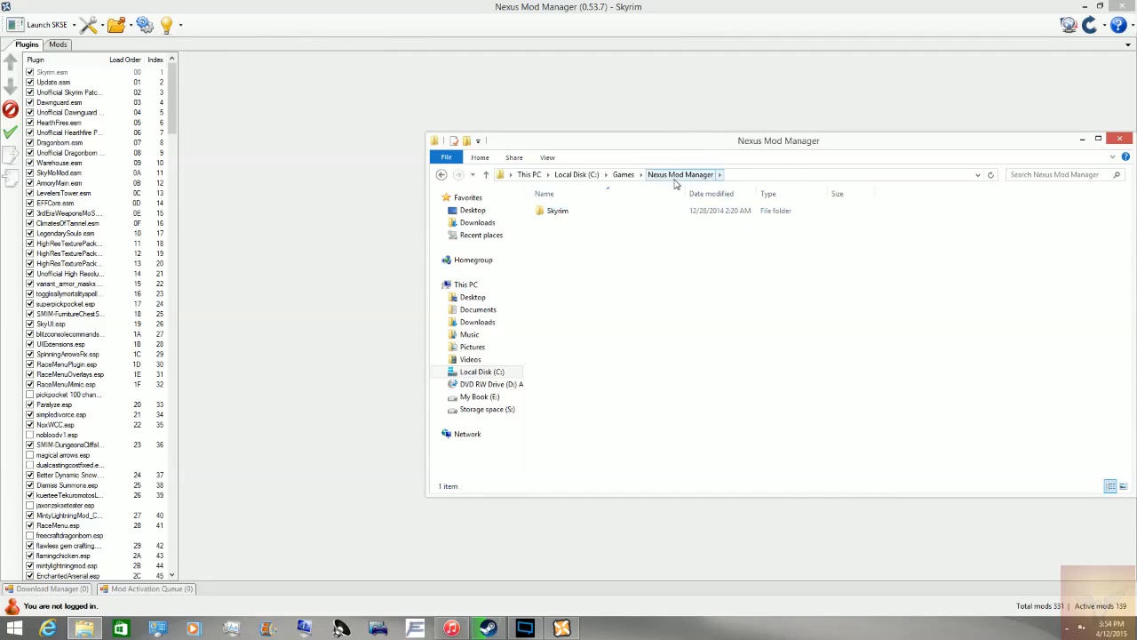
# Look through the downloaded mod archives in Skyrim's Mods folder, return to the Nexus Mod Manager folder and close the window.
pyautogui.click(626, 216)
pyautogui.doubleClick(626, 213)
pyautogui.doubleClick(627, 223)
pyautogui.scroll(-15, 658, 234)
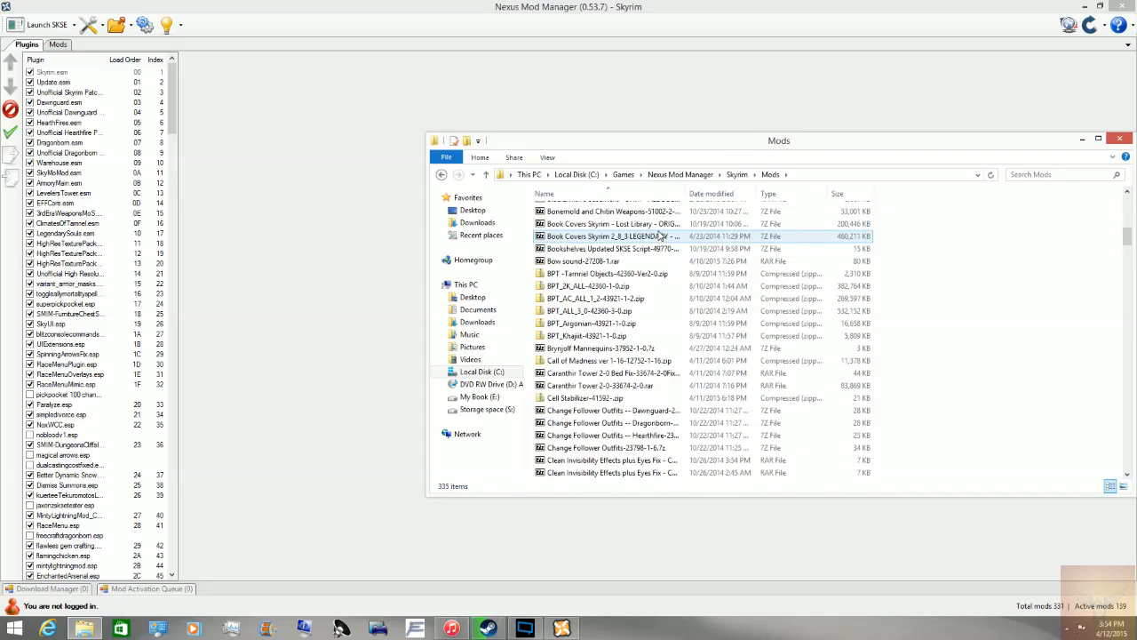
pyautogui.scroll(15, 659, 235)
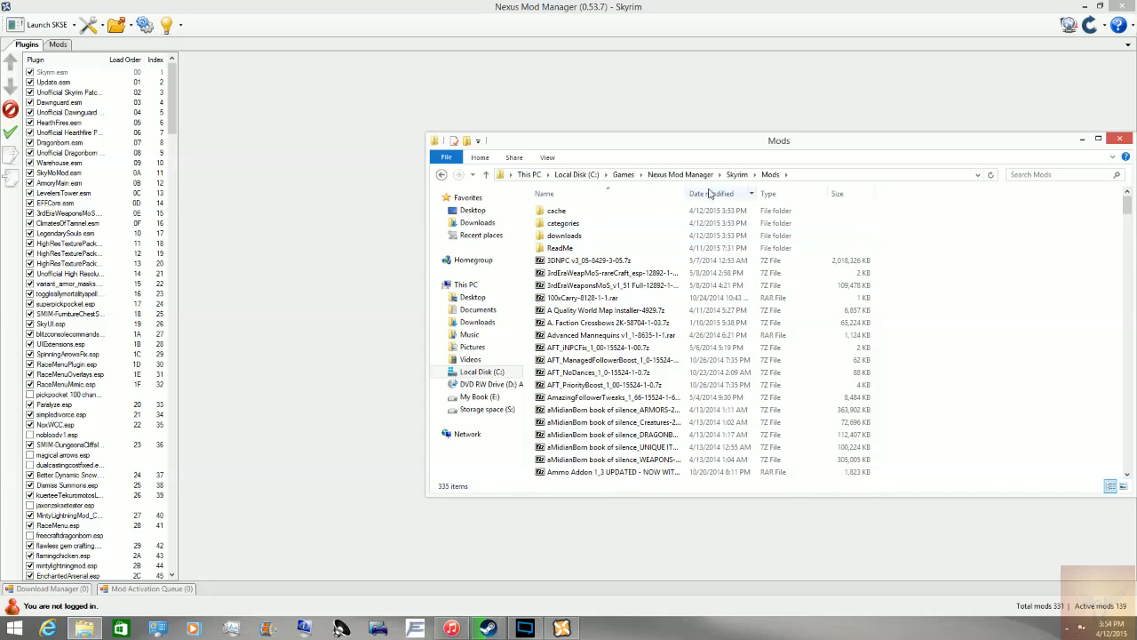
pyautogui.click(734, 174)
pyautogui.click(679, 174)
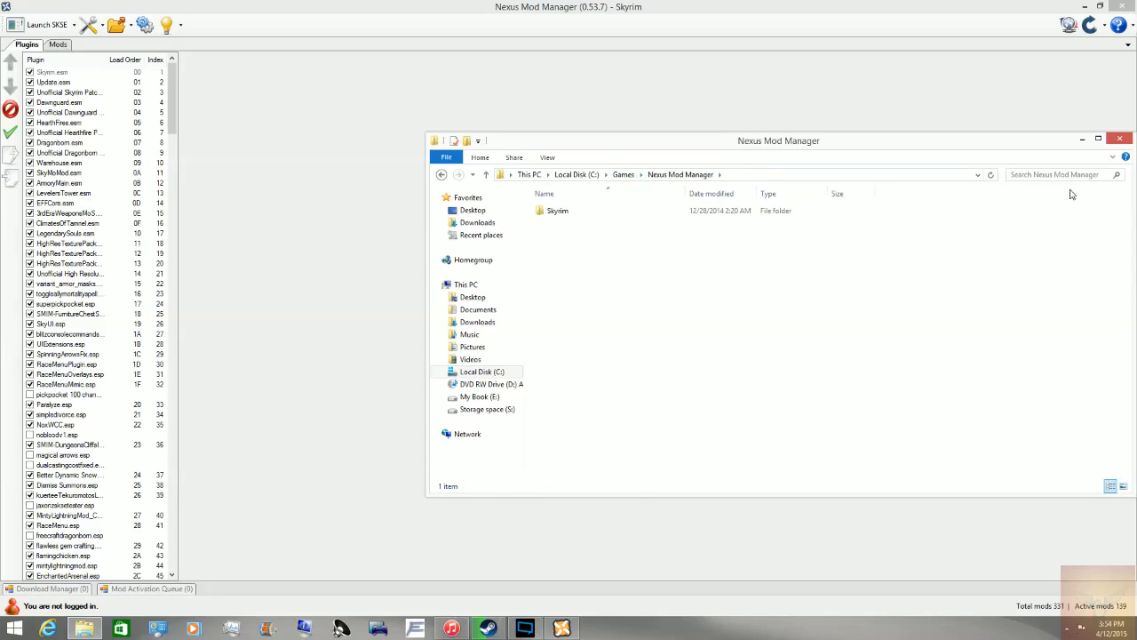
pyautogui.click(1121, 140)
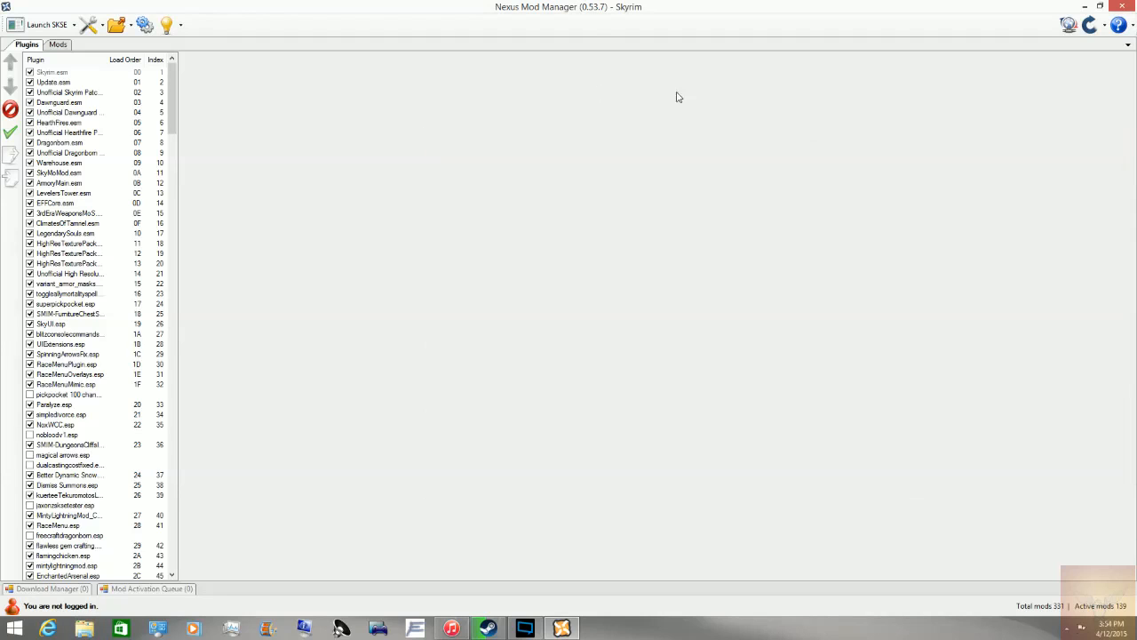
# Open the Skyrim game folder, look through its contents and close it.
pyautogui.click(116, 25)
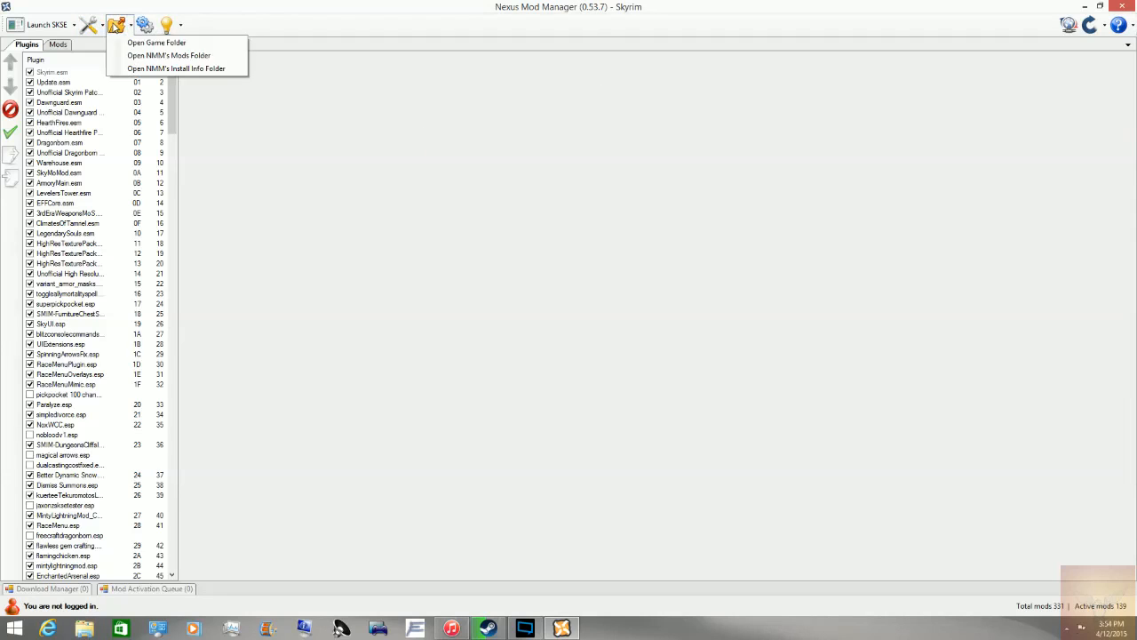
pyautogui.click(139, 46)
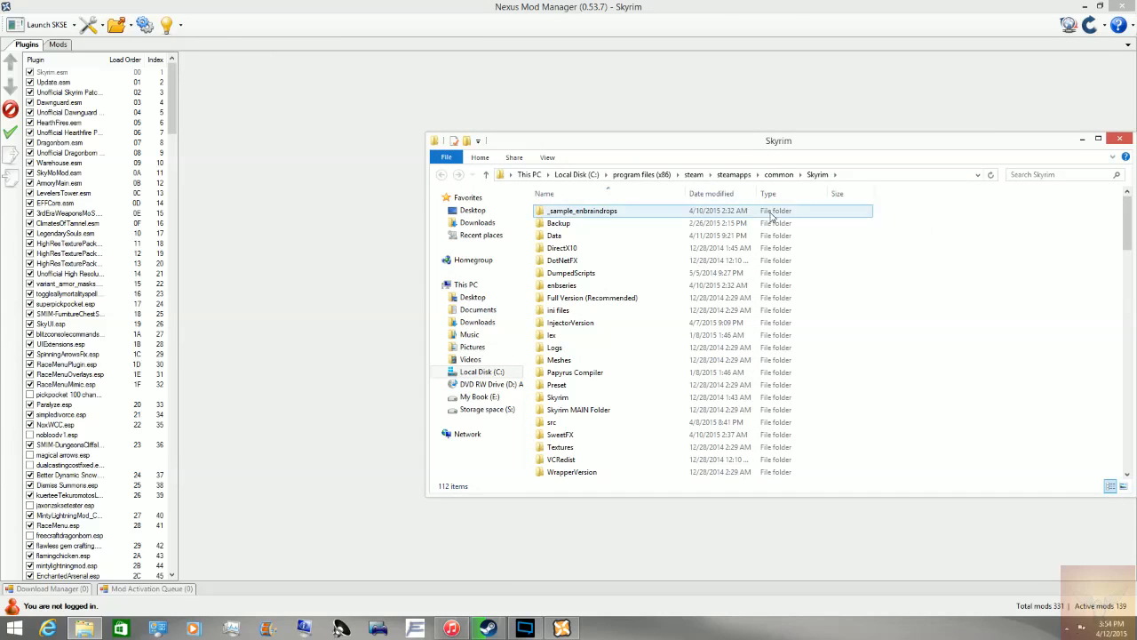
pyautogui.scroll(-20, 1082, 222)
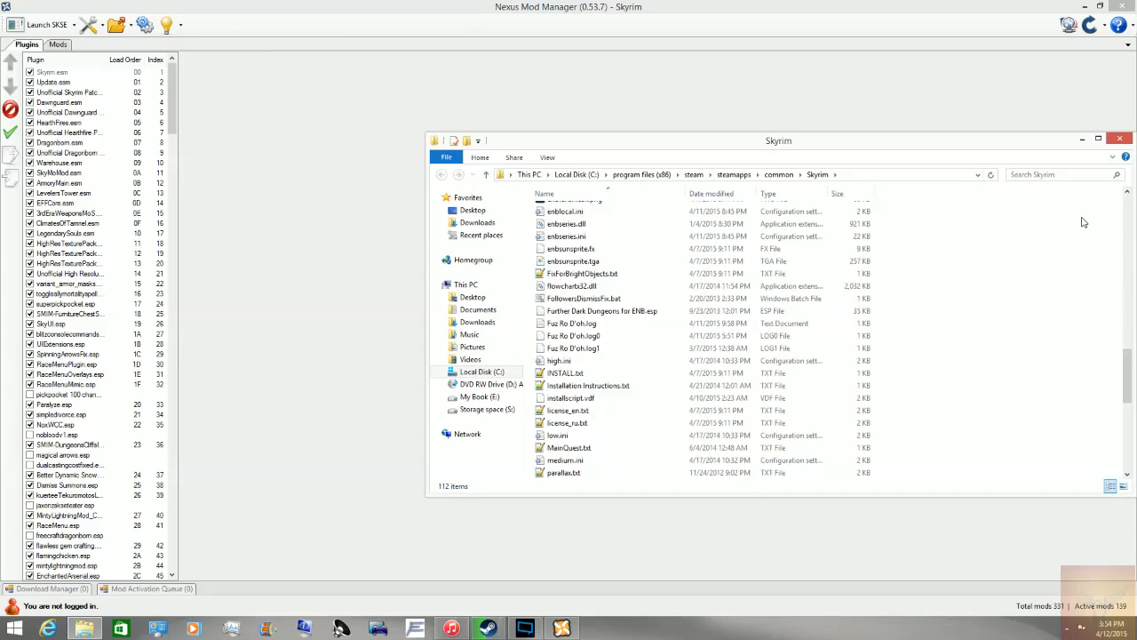
pyautogui.scroll(20, 719, 370)
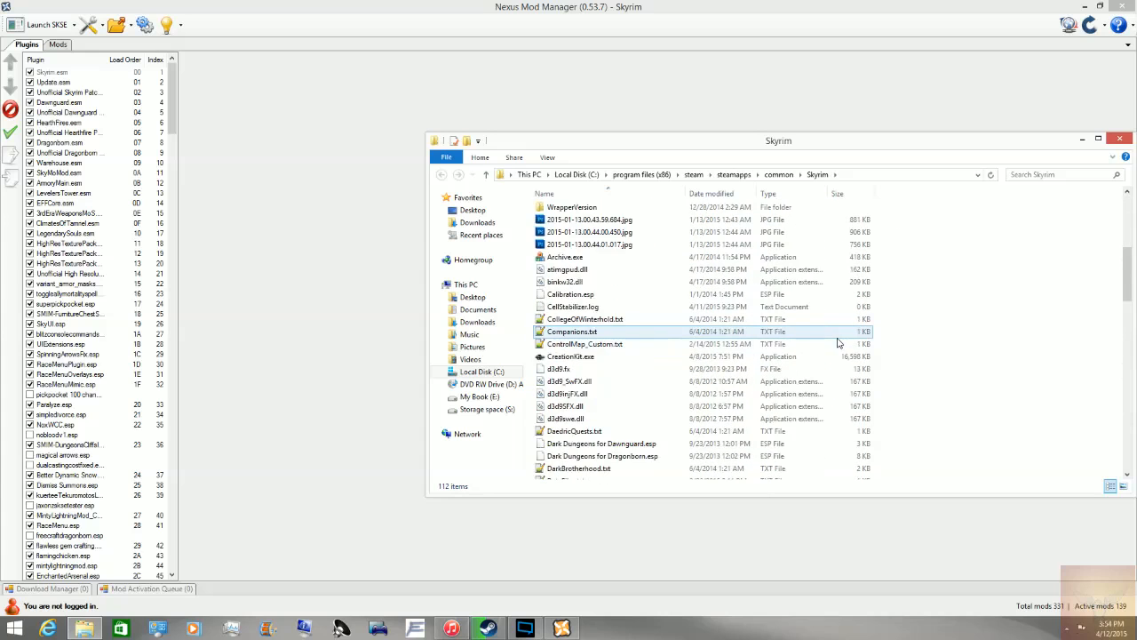
pyautogui.click(1119, 139)
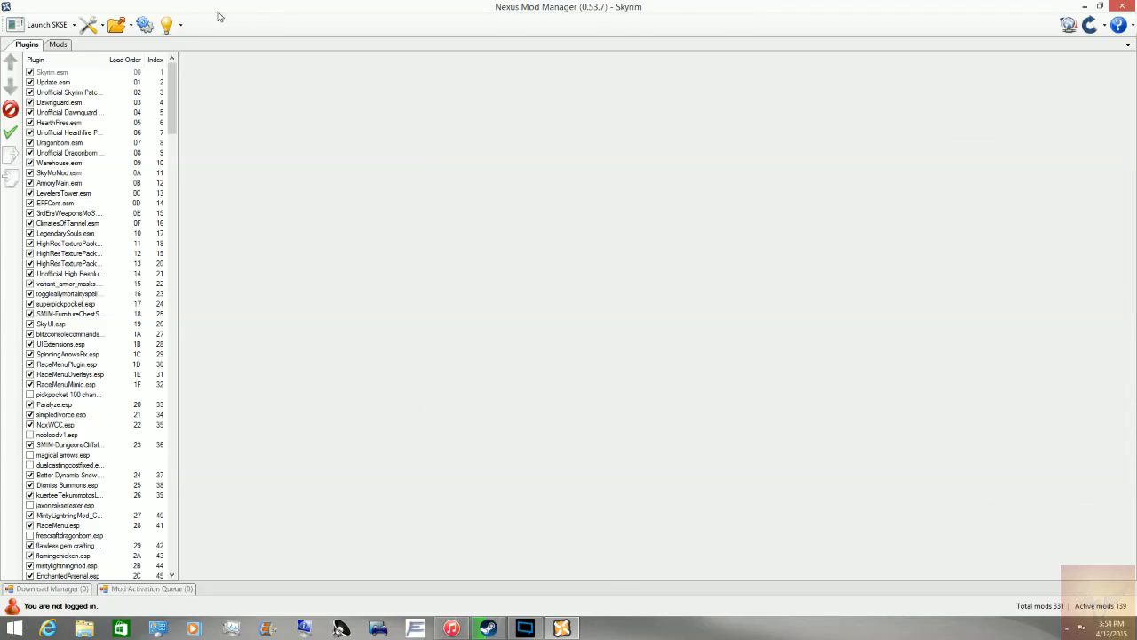
# Review the General, Mod Options, Download Options and Skyrim sections of the settings, then cancel without changing anything.
pyautogui.click(146, 24)
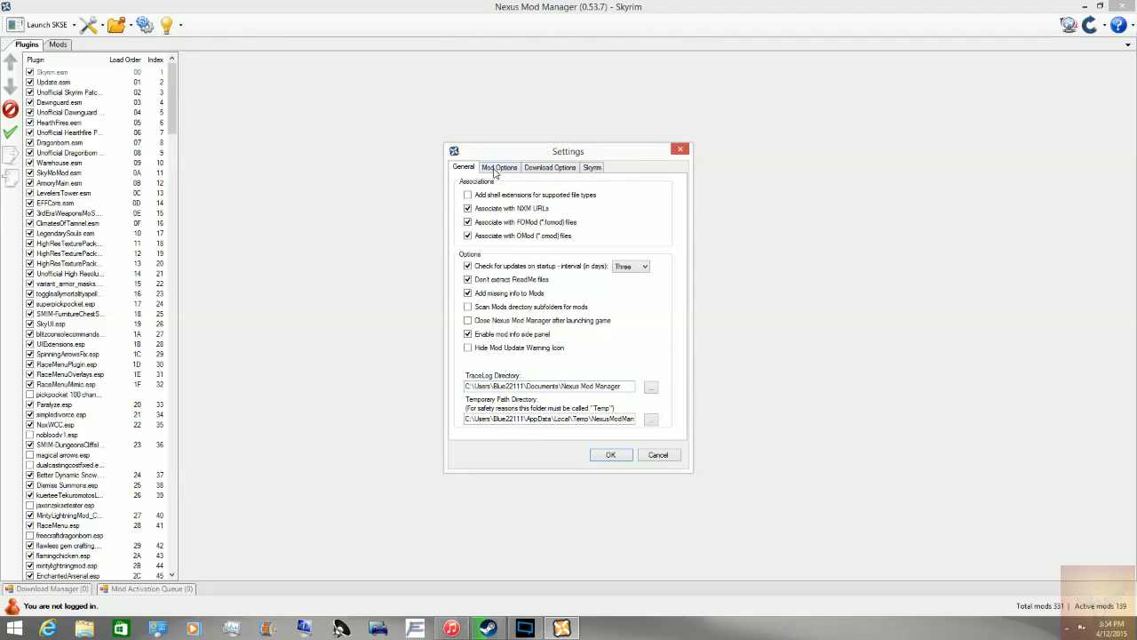
pyautogui.click(499, 169)
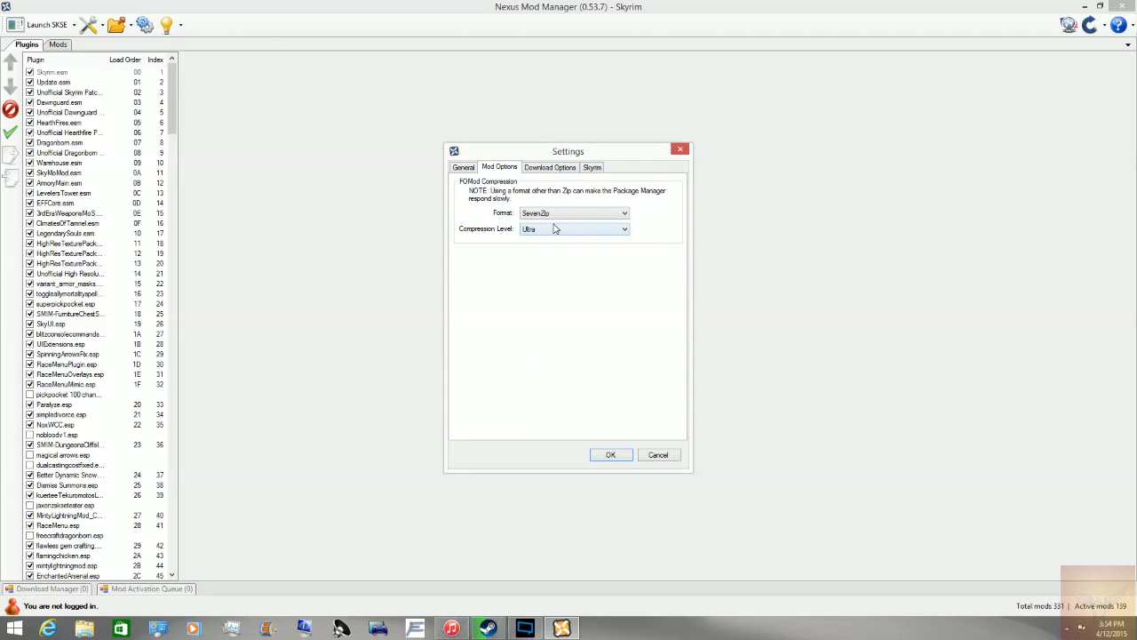
pyautogui.click(550, 168)
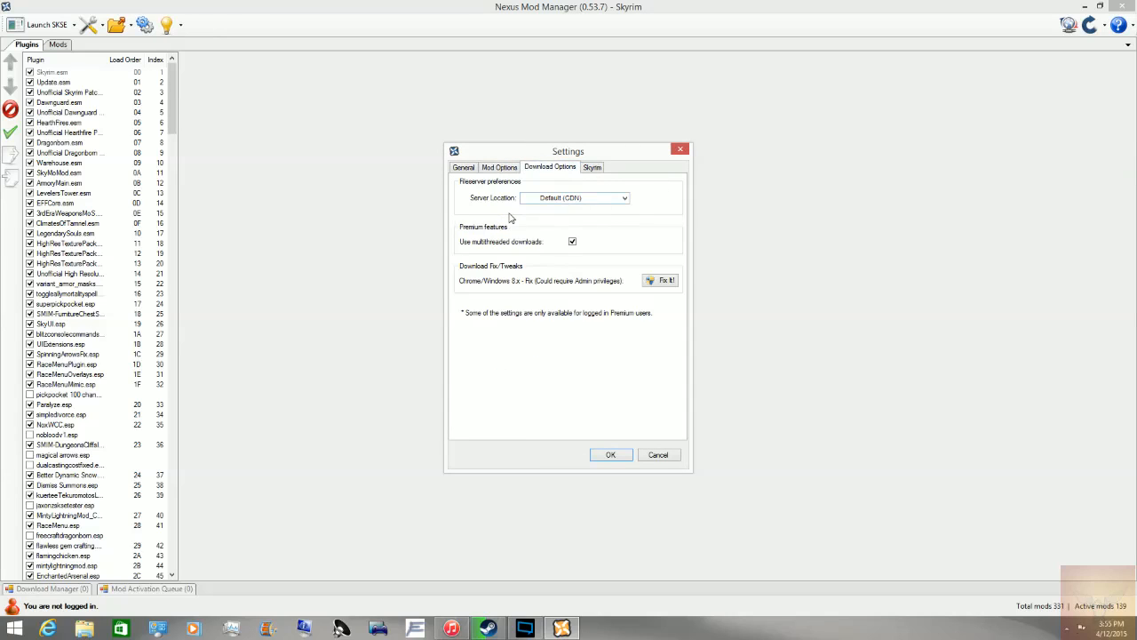
pyautogui.click(592, 168)
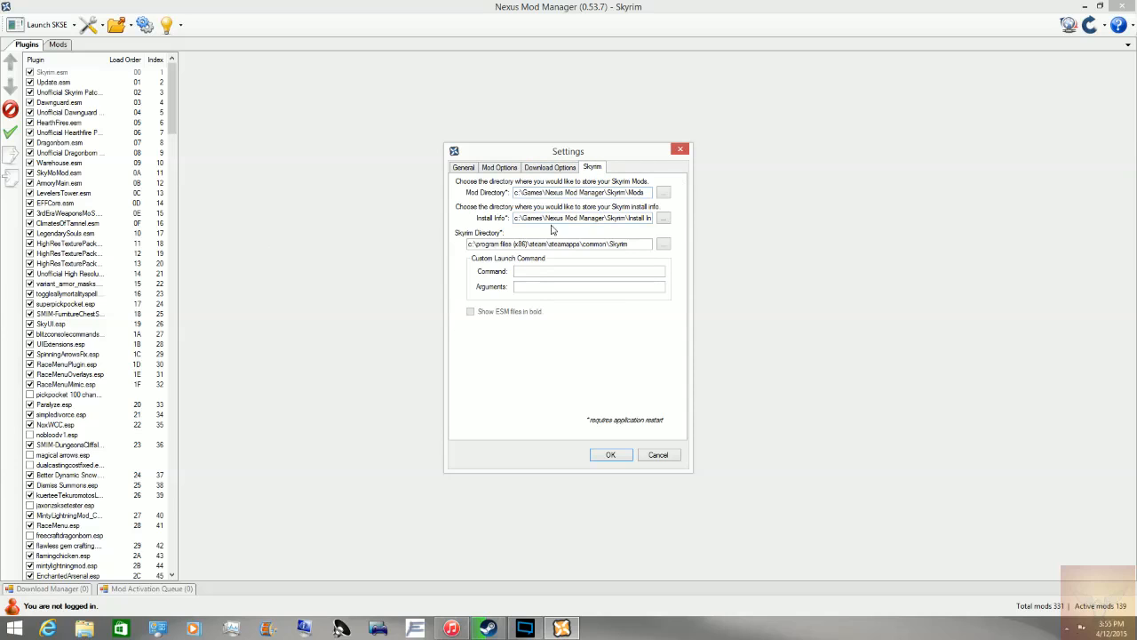
pyautogui.click(658, 456)
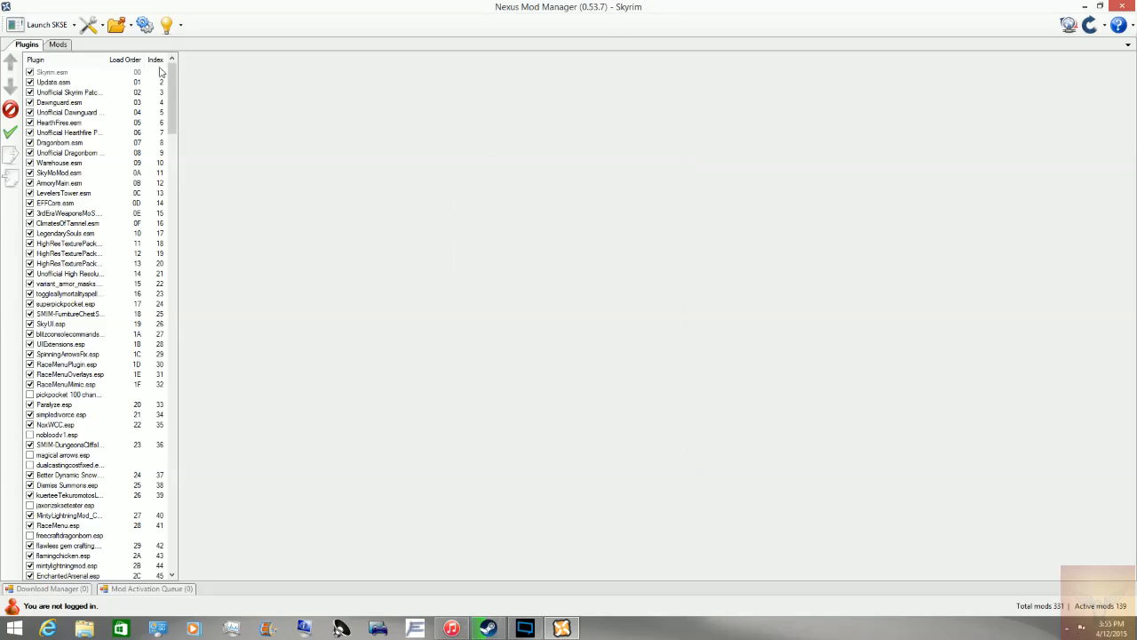
# Look at the list of tips by program version and the available help resources, and dismiss both.
pyautogui.click(181, 26)
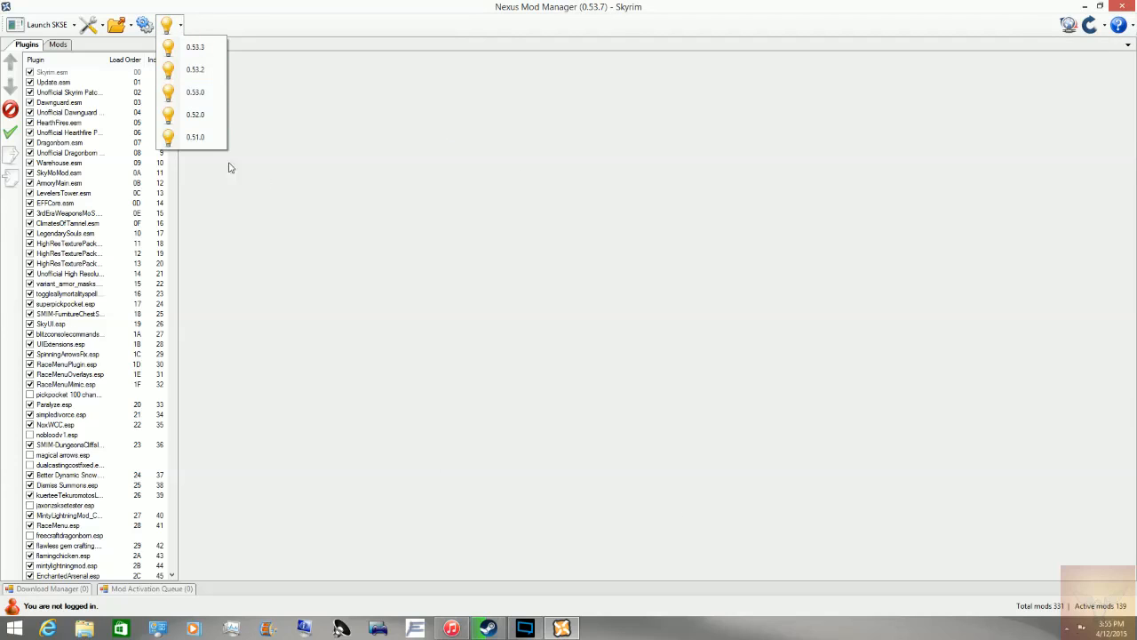
pyautogui.click(876, 213)
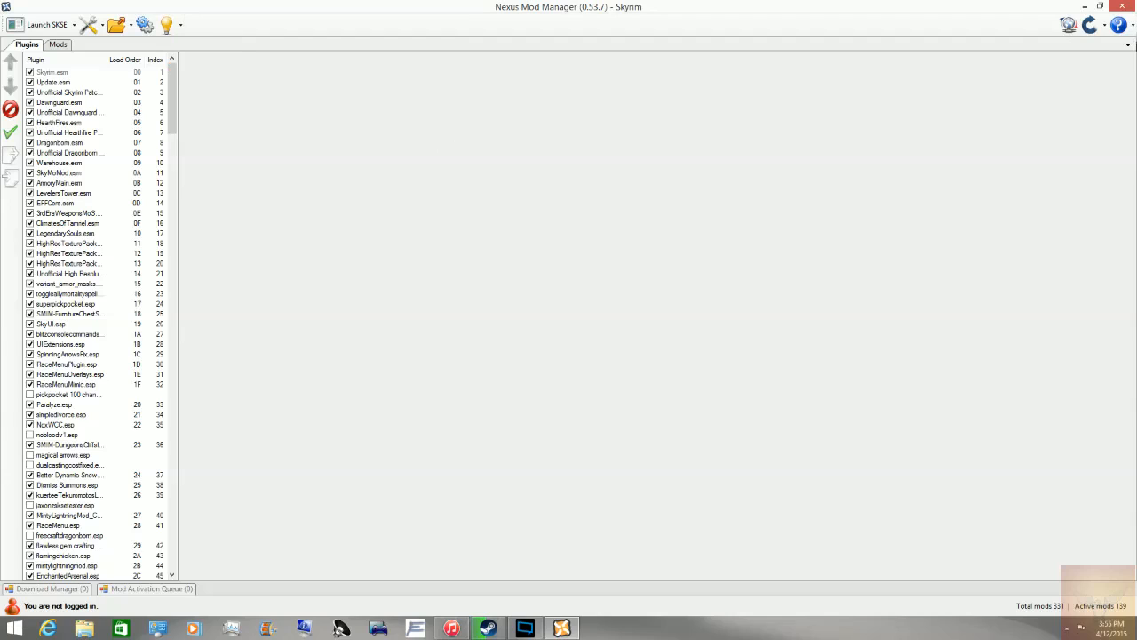
pyautogui.click(1129, 28)
pyautogui.click(1121, 27)
pyautogui.click(1128, 29)
pyautogui.click(1120, 30)
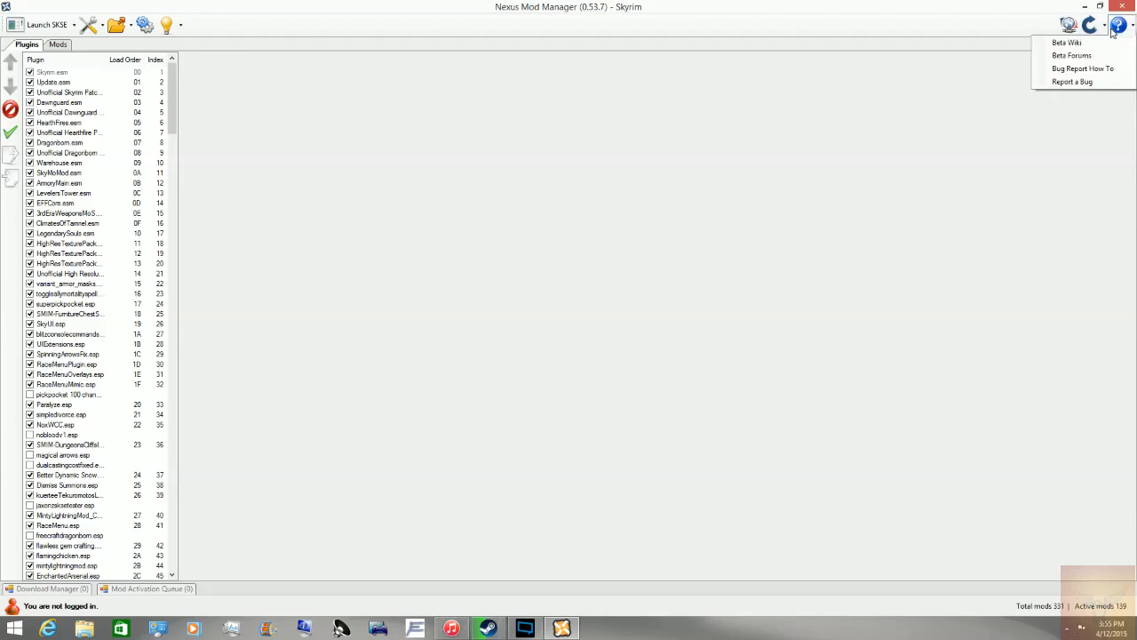
pyautogui.click(1120, 29)
pyautogui.click(1119, 27)
# Look at the options for changing the managed game and check the end of the plugin list.
pyautogui.click(1101, 26)
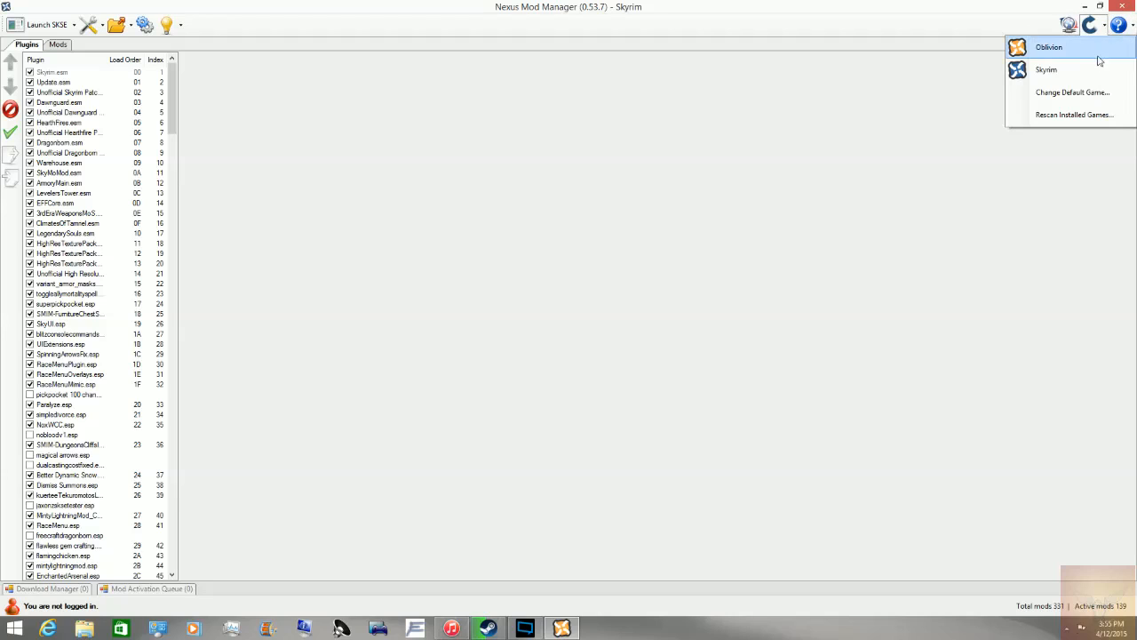
pyautogui.click(1079, 16)
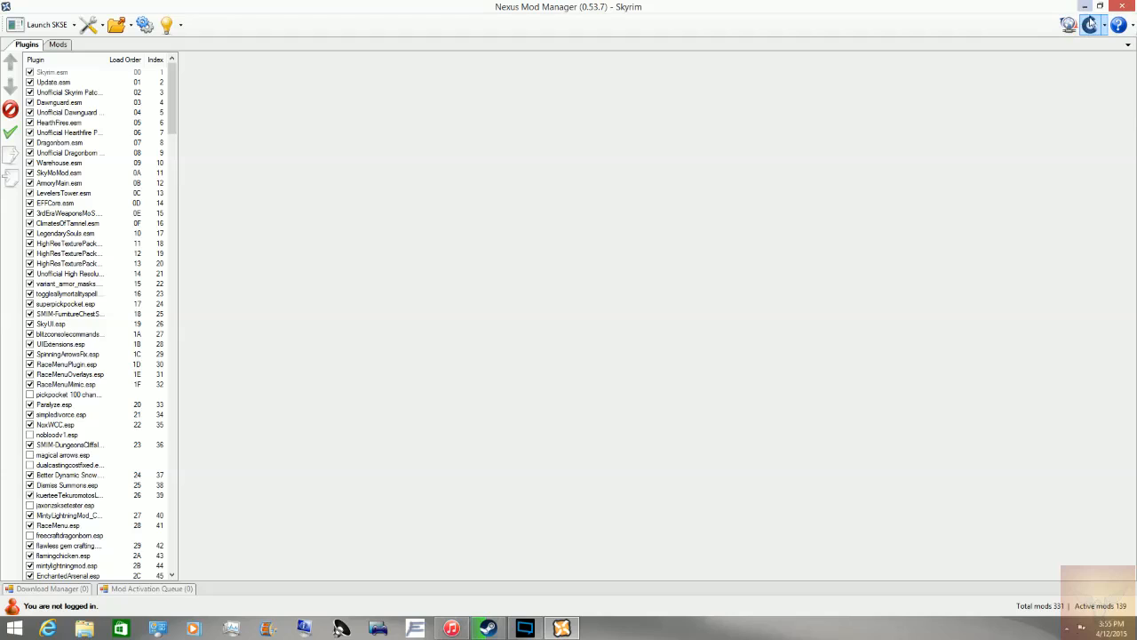
pyautogui.click(1091, 25)
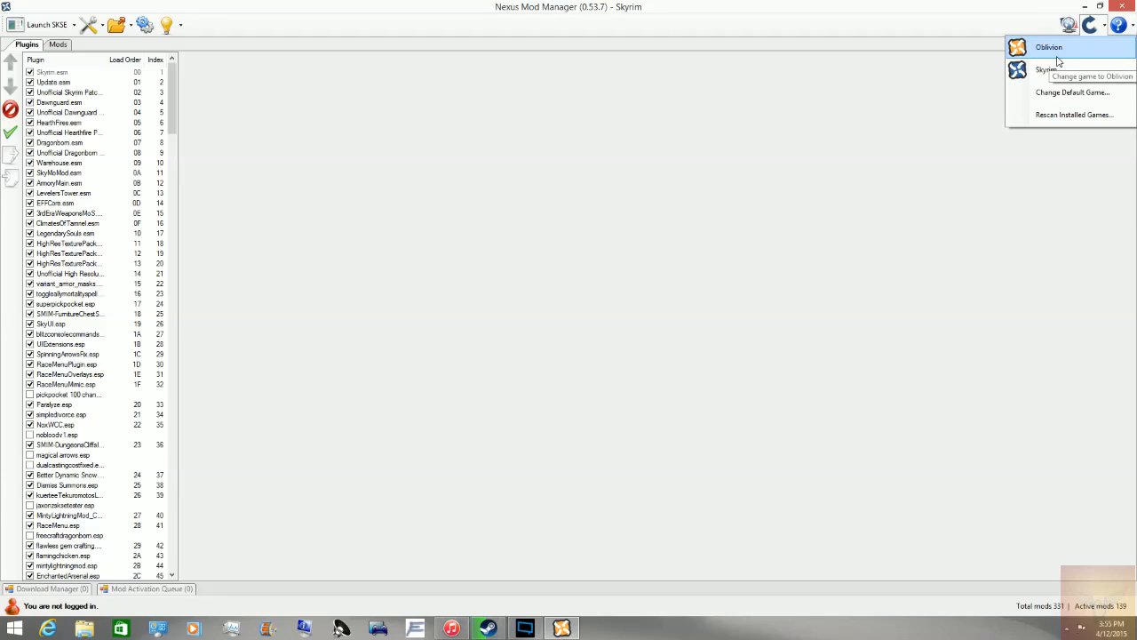
pyautogui.click(412, 111)
pyautogui.moveTo(175, 115); pyautogui.dragTo(204, 563)
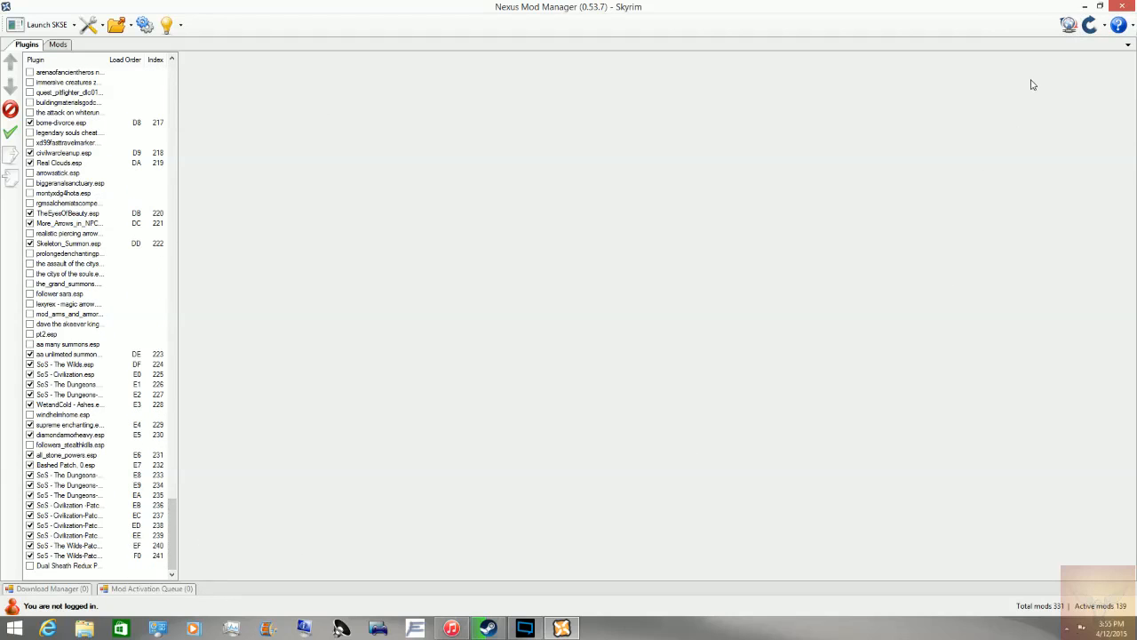
pyautogui.click(1091, 25)
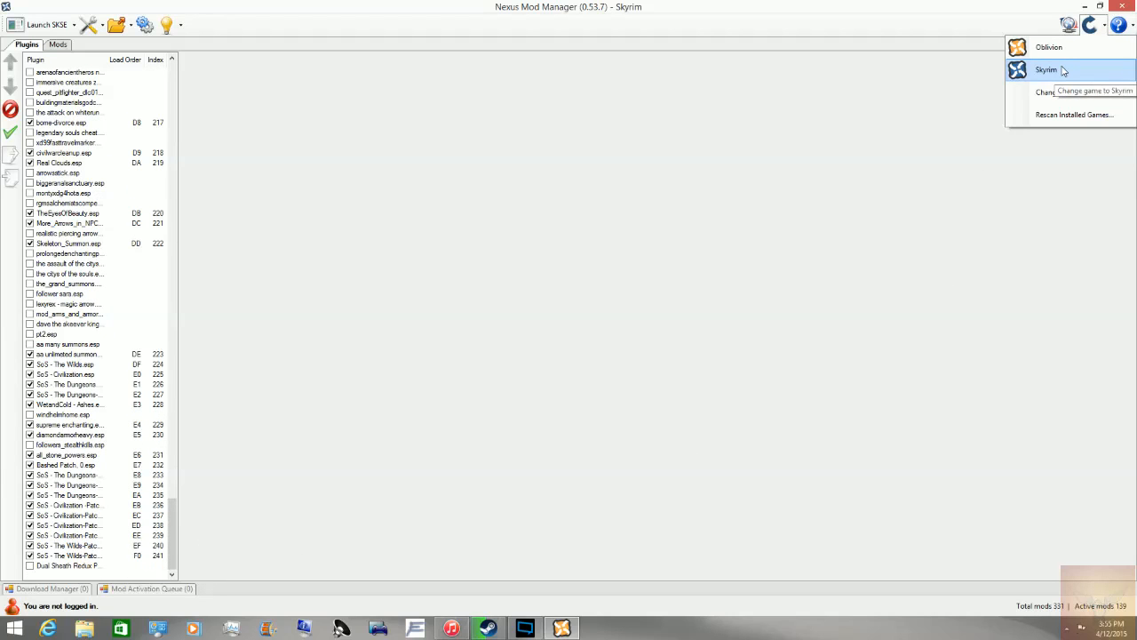
pyautogui.click(721, 196)
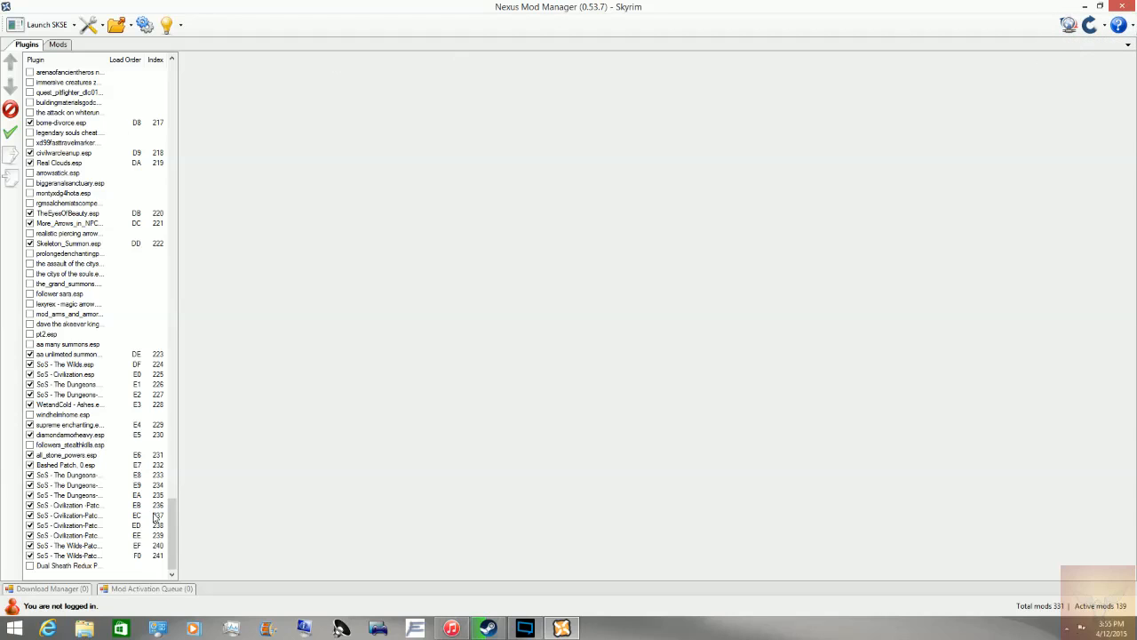
# Look through the plugin list and view the details of the apocalypse spell package and aa unlimeted summons plugins.
pyautogui.moveTo(173, 538); pyautogui.dragTo(151, 93)
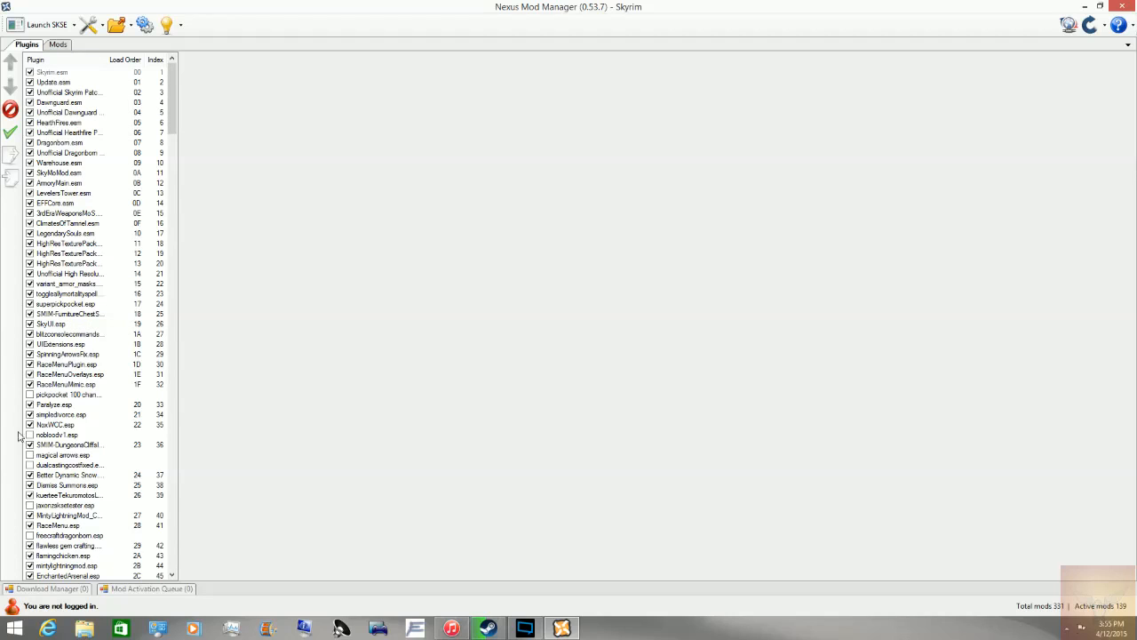
pyautogui.moveTo(172, 111); pyautogui.dragTo(139, 377)
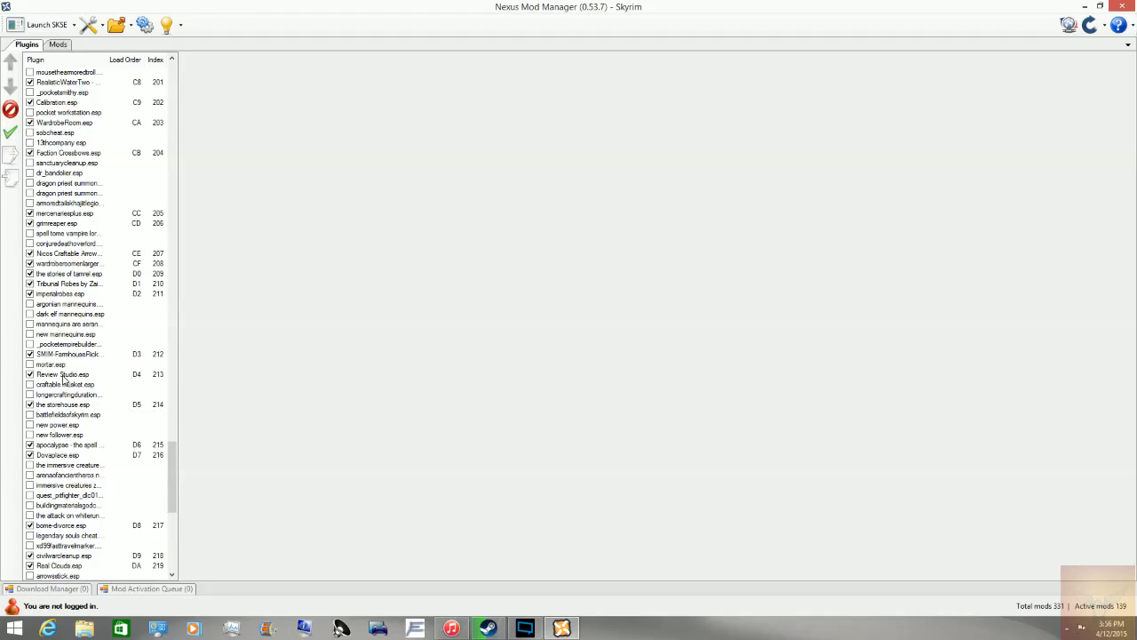
pyautogui.click(75, 444)
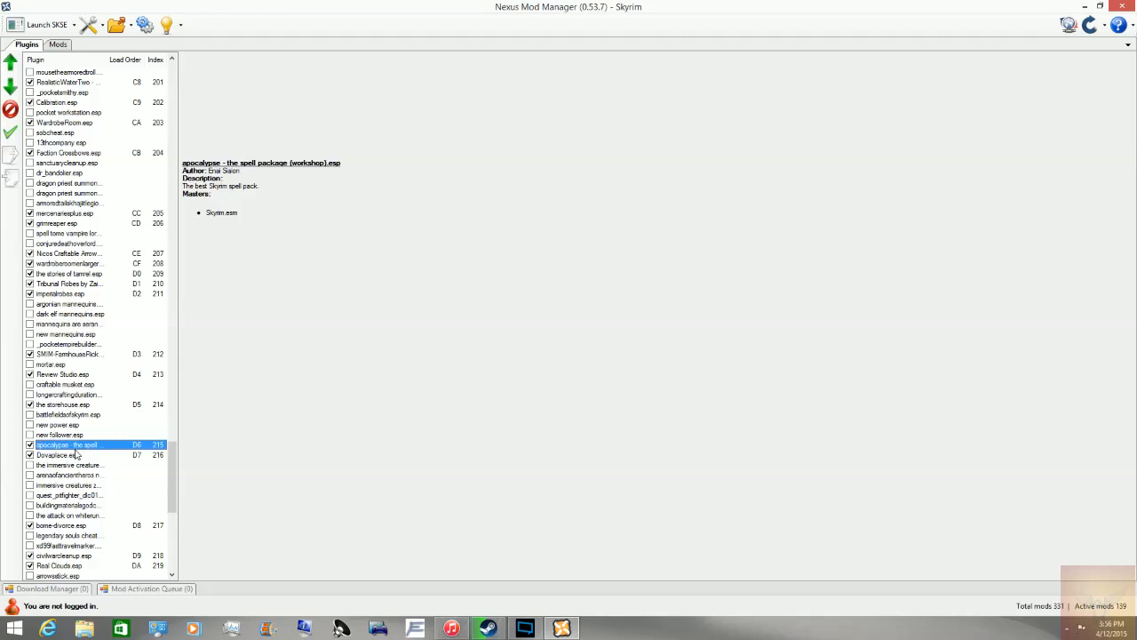
pyautogui.scroll(-10, 78, 458)
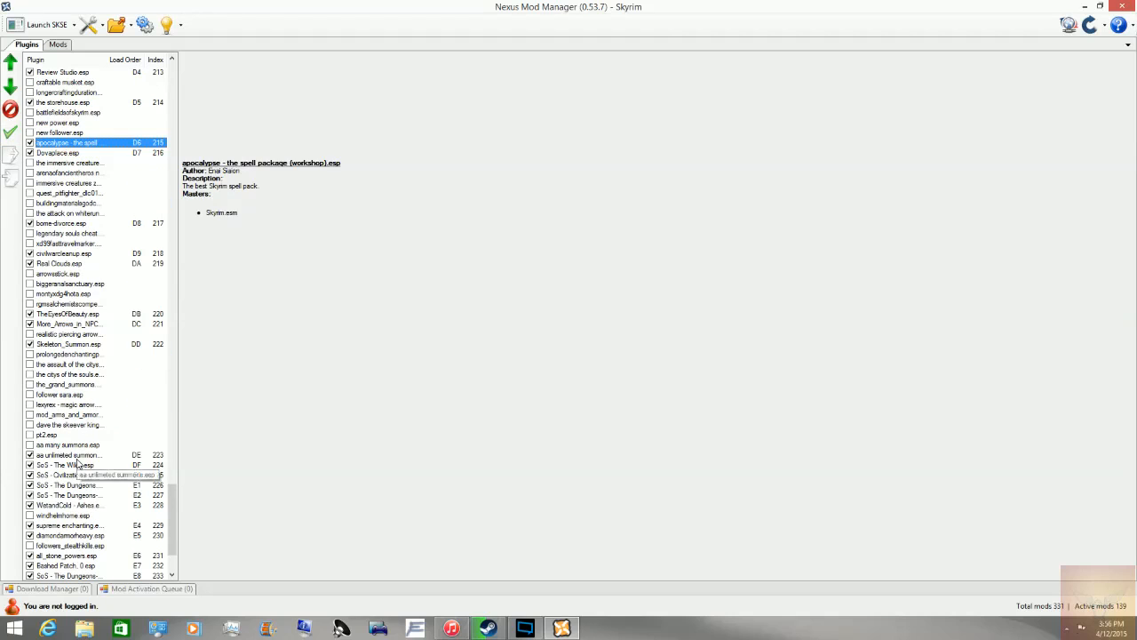
pyautogui.click(77, 457)
pyautogui.scroll(-1, 78, 458)
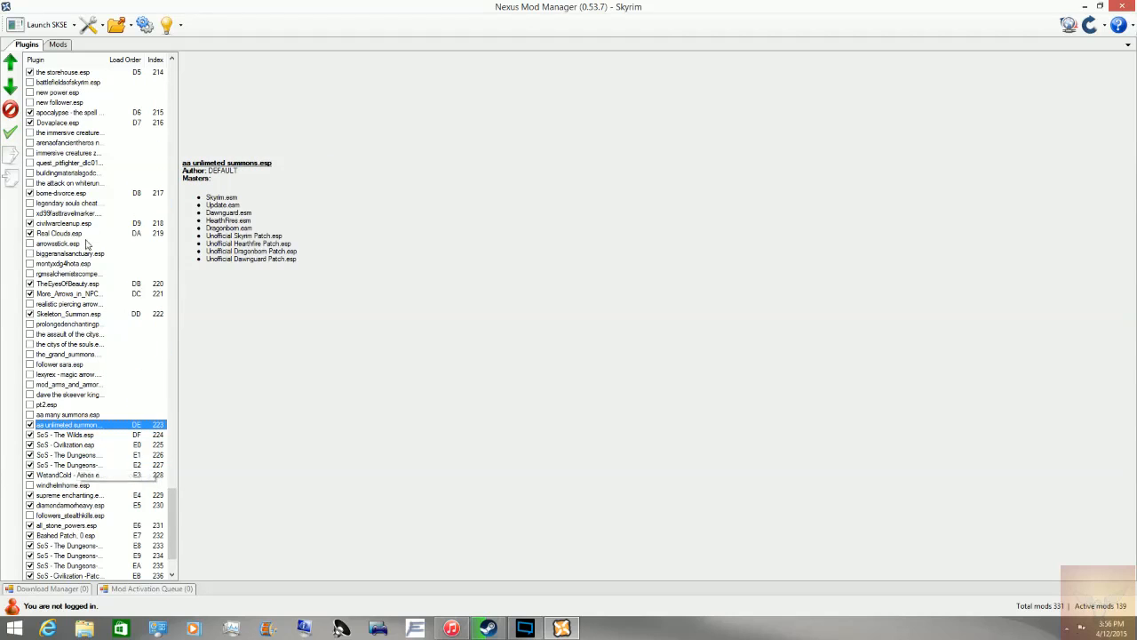
pyautogui.scroll(-2, 105, 192)
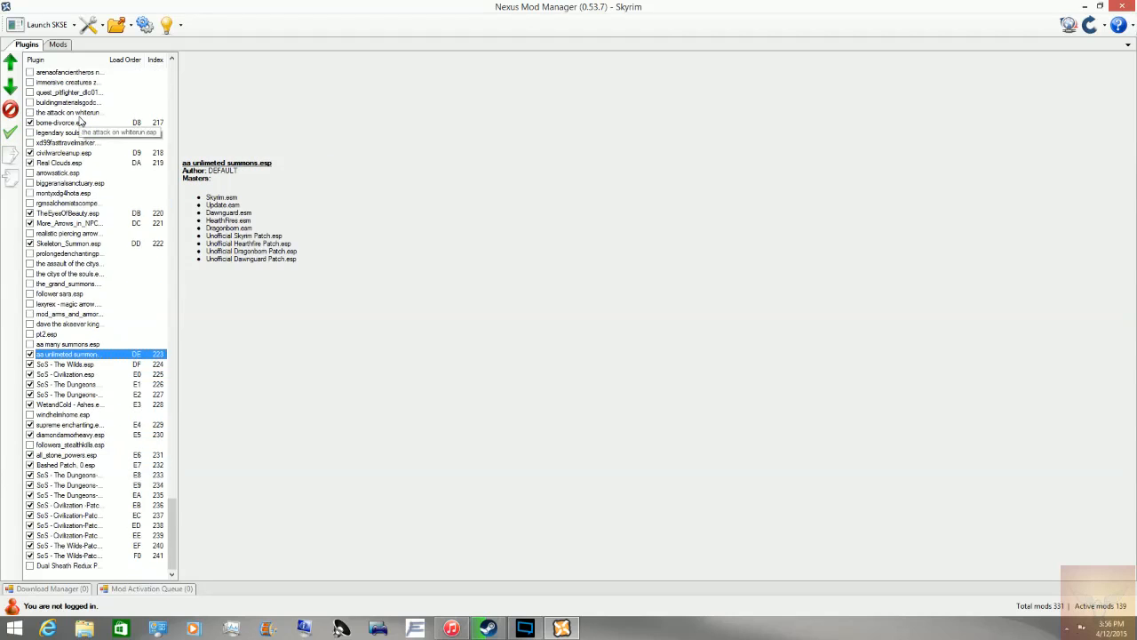
# Display the mod list and examine the mods by category, with their activation status, install dates and versions.
pyautogui.click(57, 45)
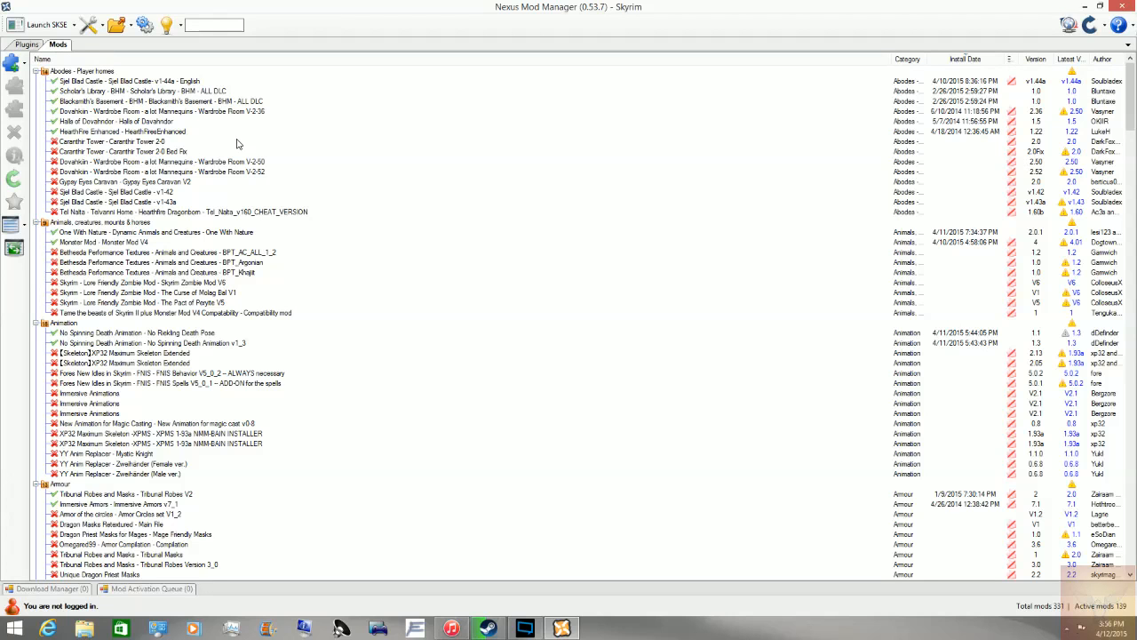
pyautogui.scroll(-19, 237, 144)
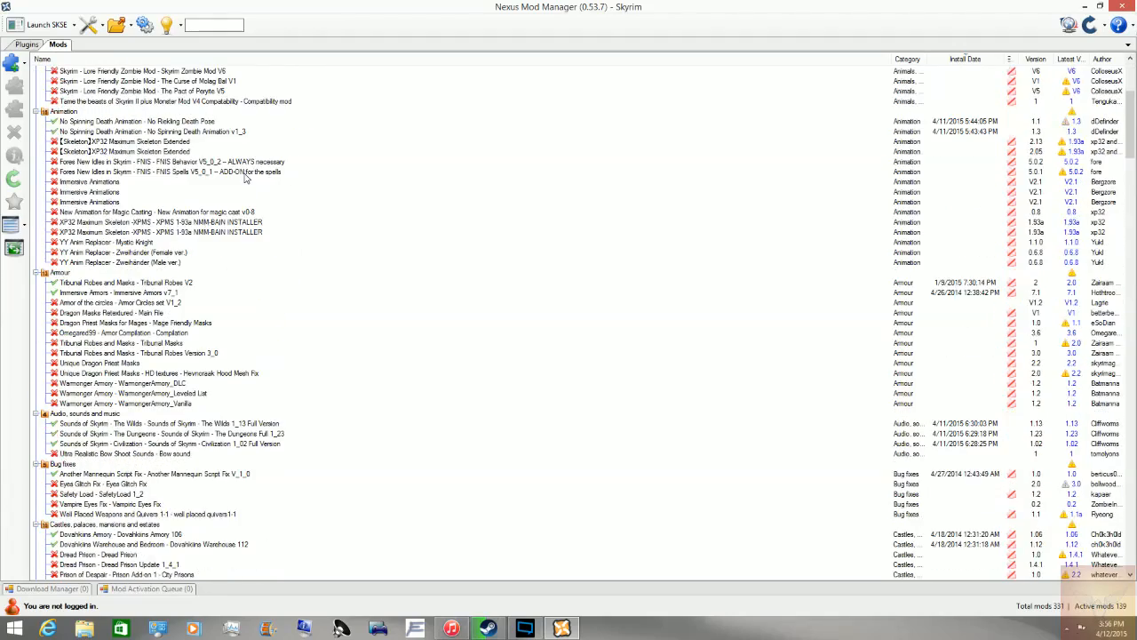
pyautogui.scroll(-1, 246, 178)
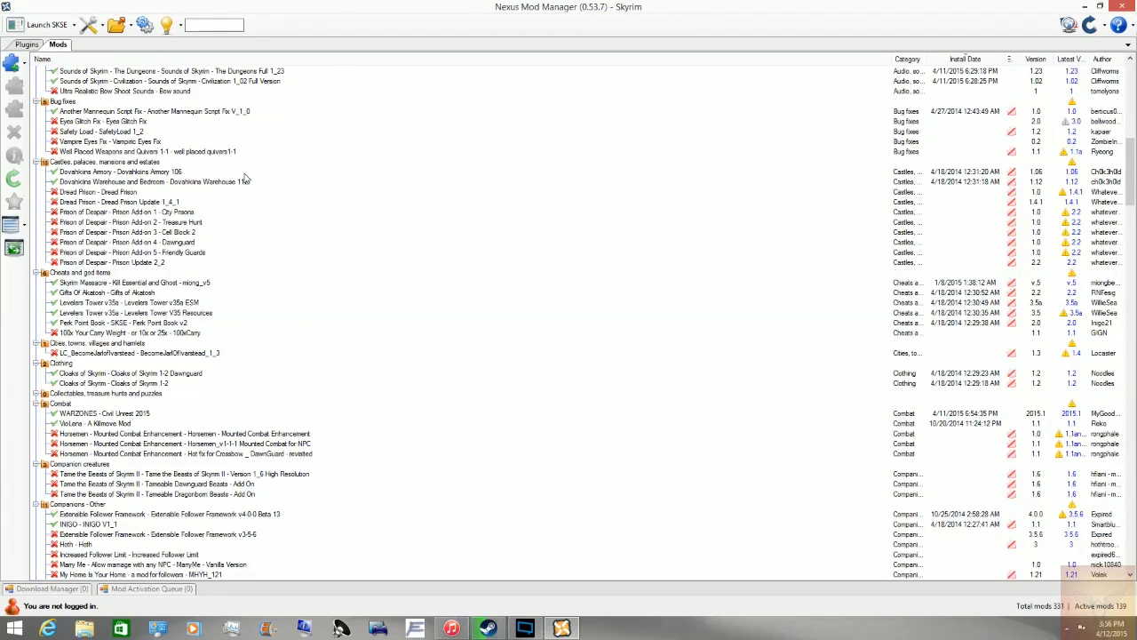
pyautogui.scroll(-4, 246, 178)
pyautogui.scroll(1, 246, 179)
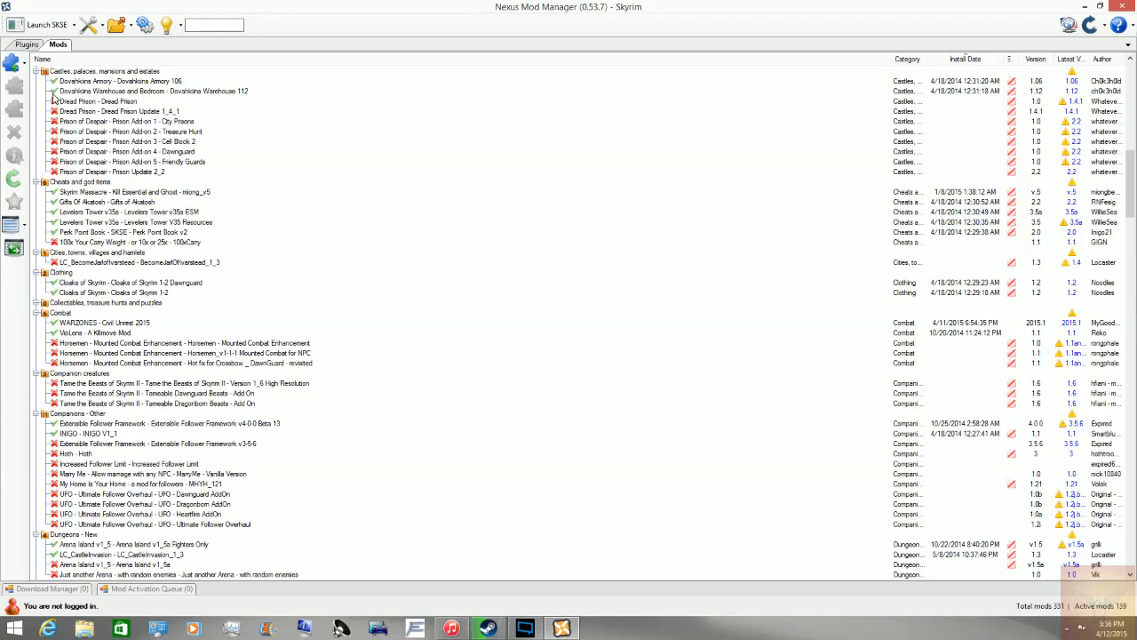
pyautogui.scroll(-5, 53, 97)
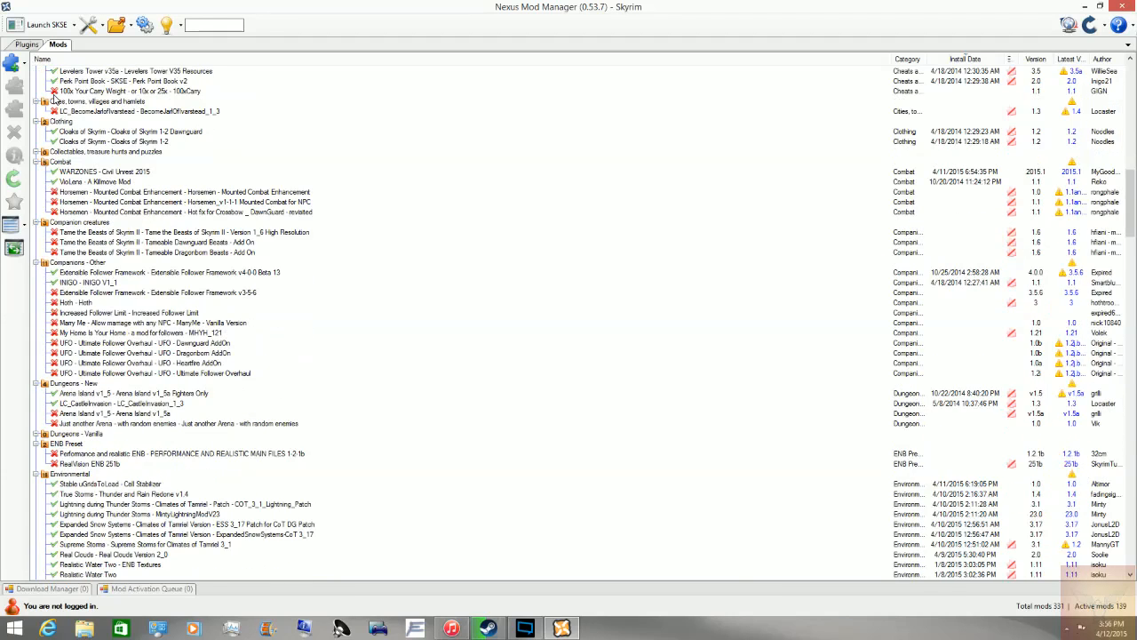
pyautogui.scroll(-10, 95, 174)
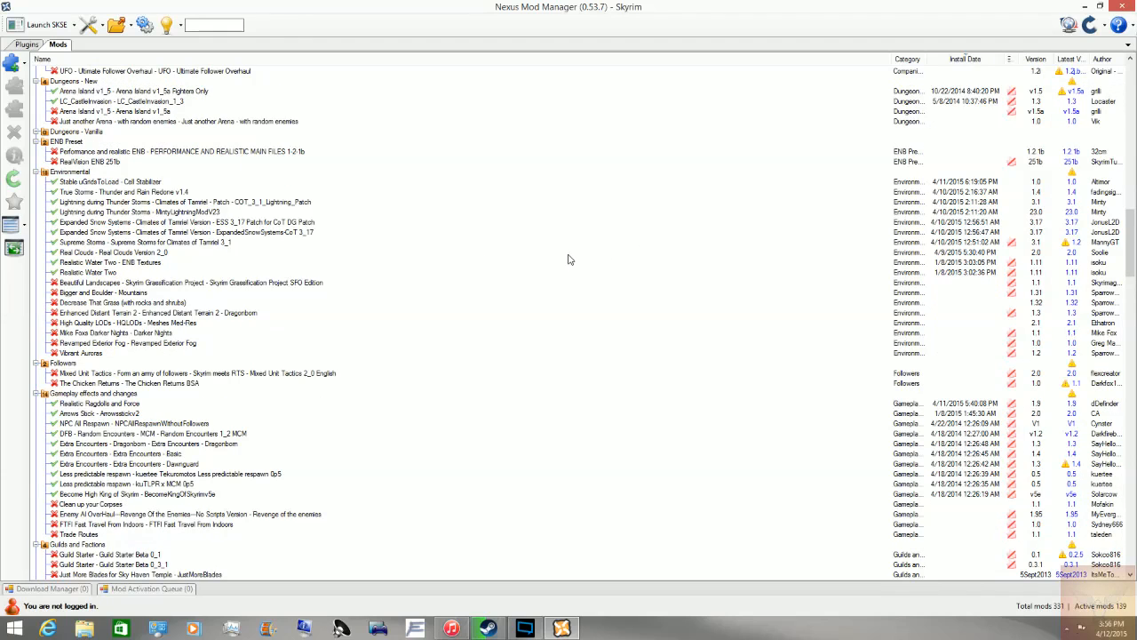
pyautogui.scroll(-3, 428, 285)
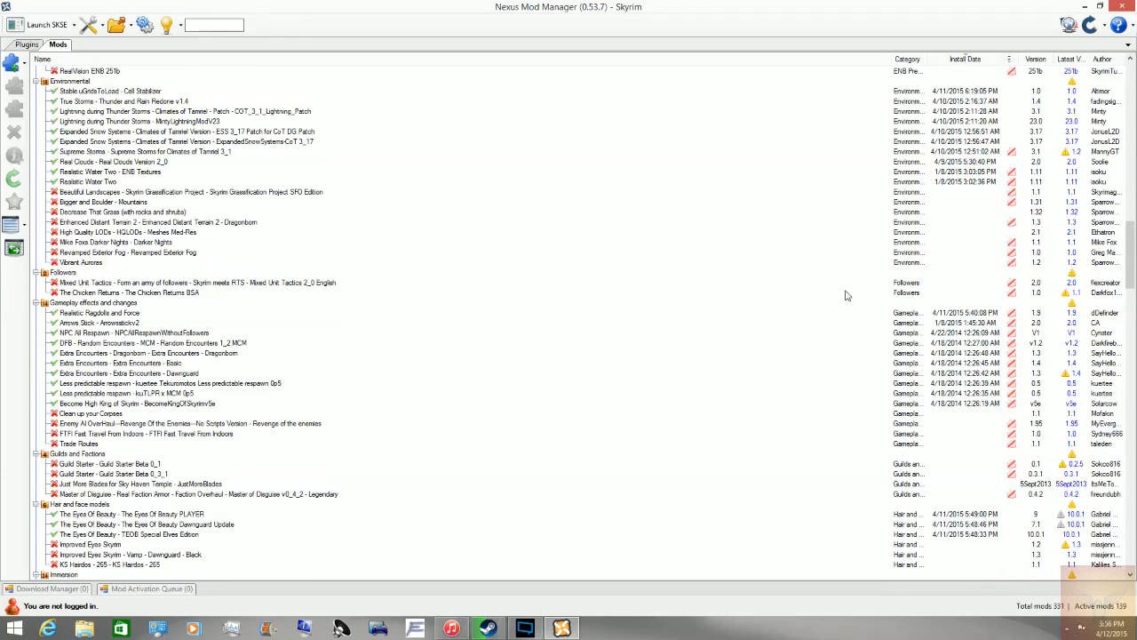
pyautogui.scroll(-4, 571, 270)
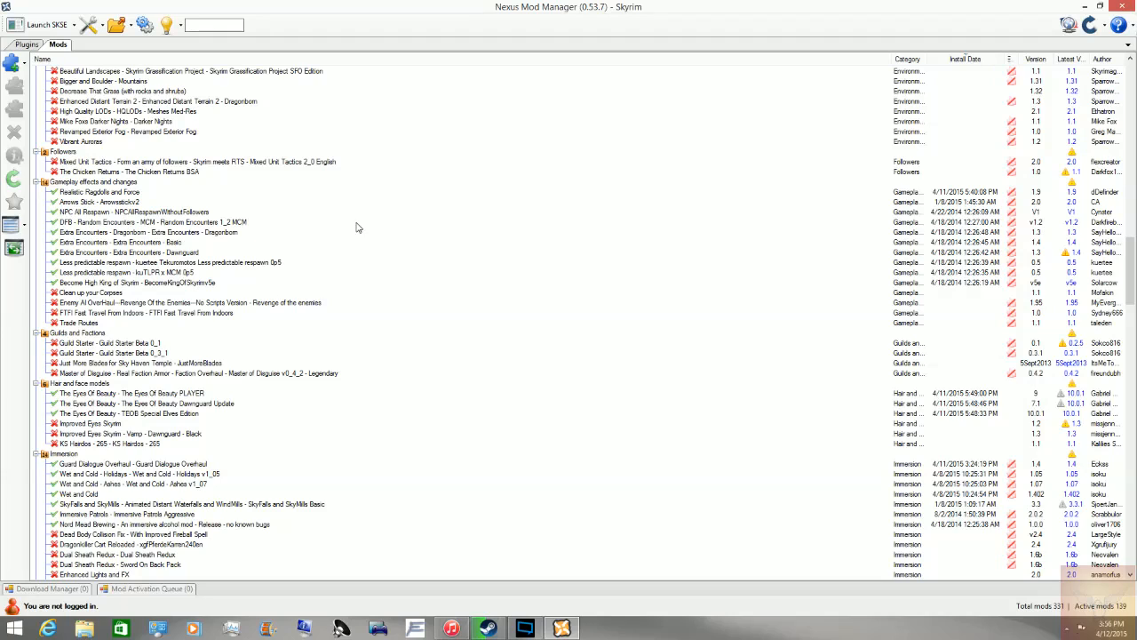
pyautogui.scroll(-8, 147, 246)
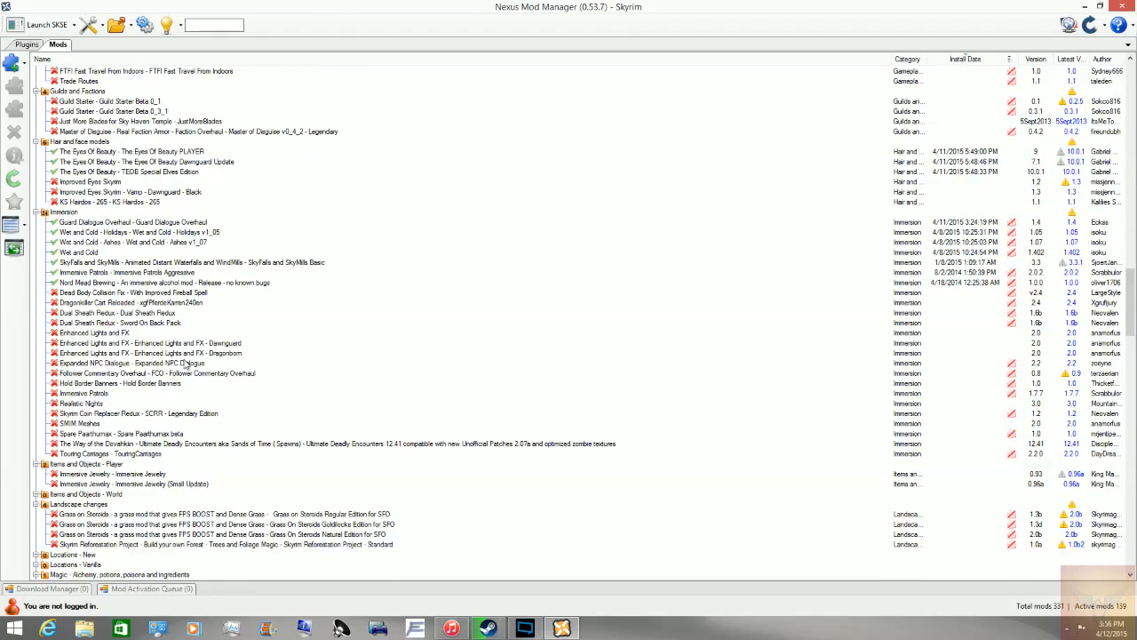
# View the descriptions of the Expanded NPC Dialogue and Better Bow Placement for XPMS mods.
pyautogui.click(164, 364)
pyautogui.scroll(-7, 563, 320)
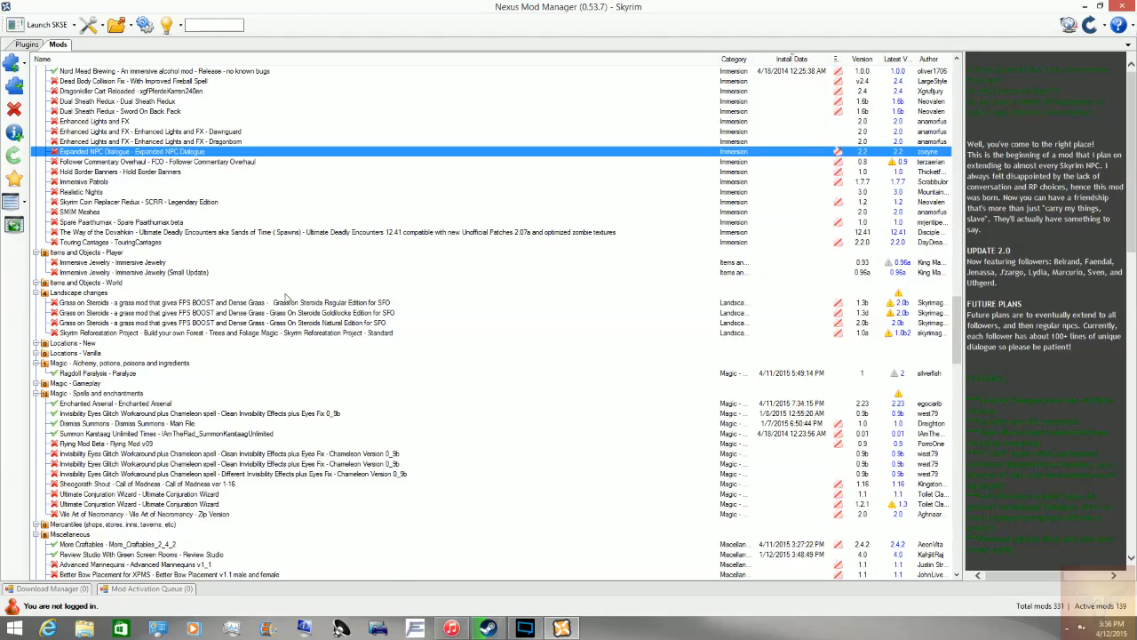
pyautogui.scroll(-5, 159, 334)
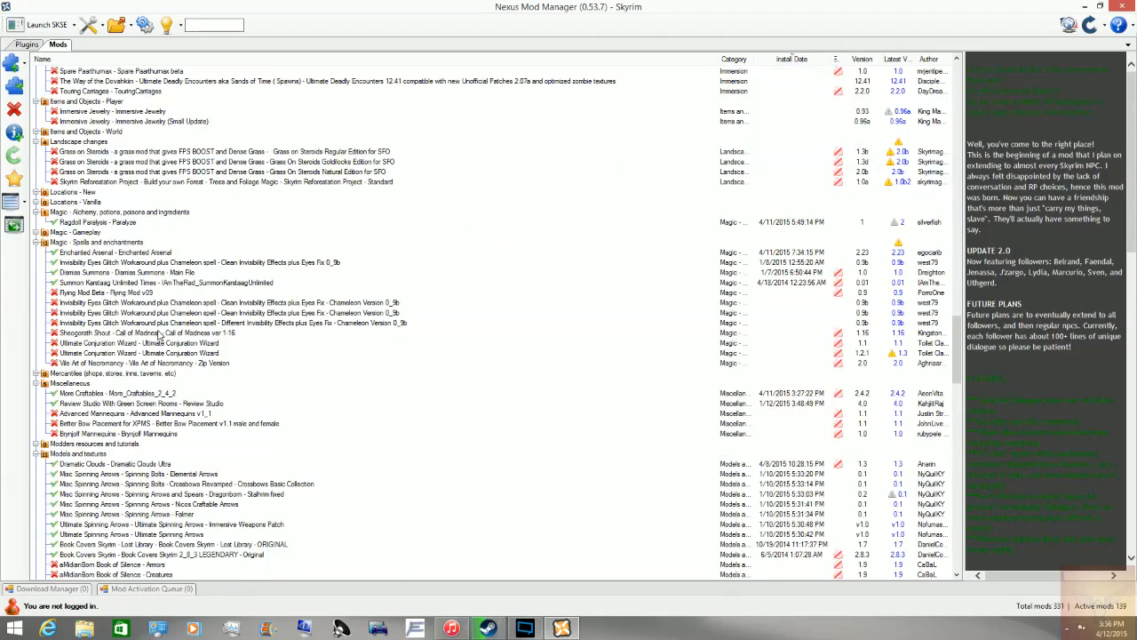
pyautogui.click(141, 424)
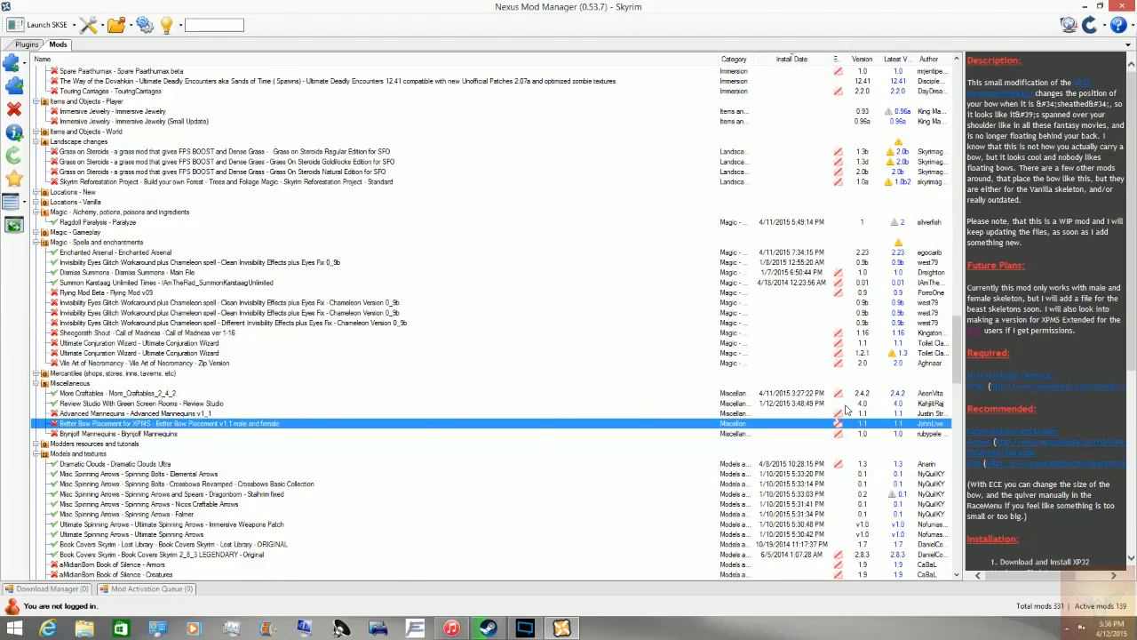
# Open the Nexus web page of Better Bow Placement for XPMS in the browser and browse the site's Skyrim files.
pyautogui.click(899, 430)
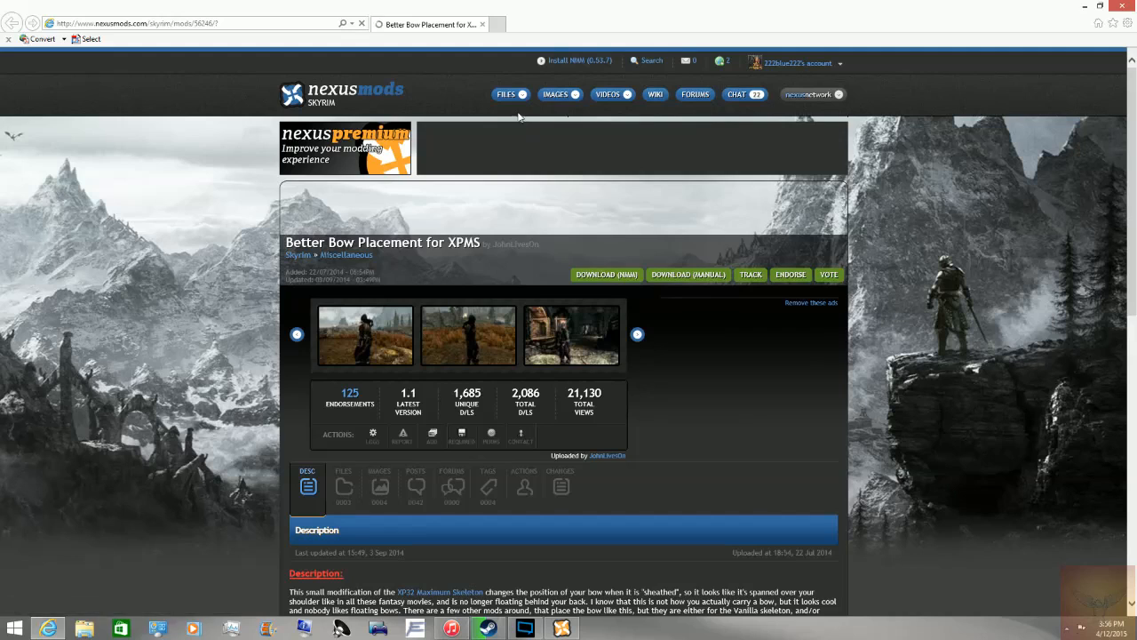
pyautogui.moveTo(512, 103)
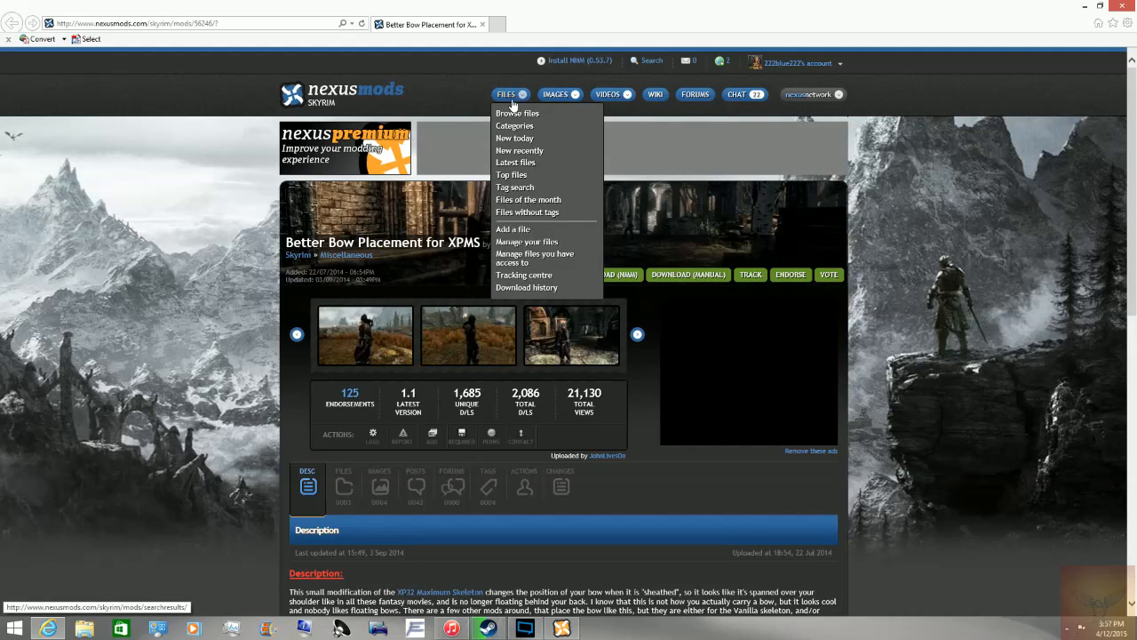
pyautogui.click(512, 113)
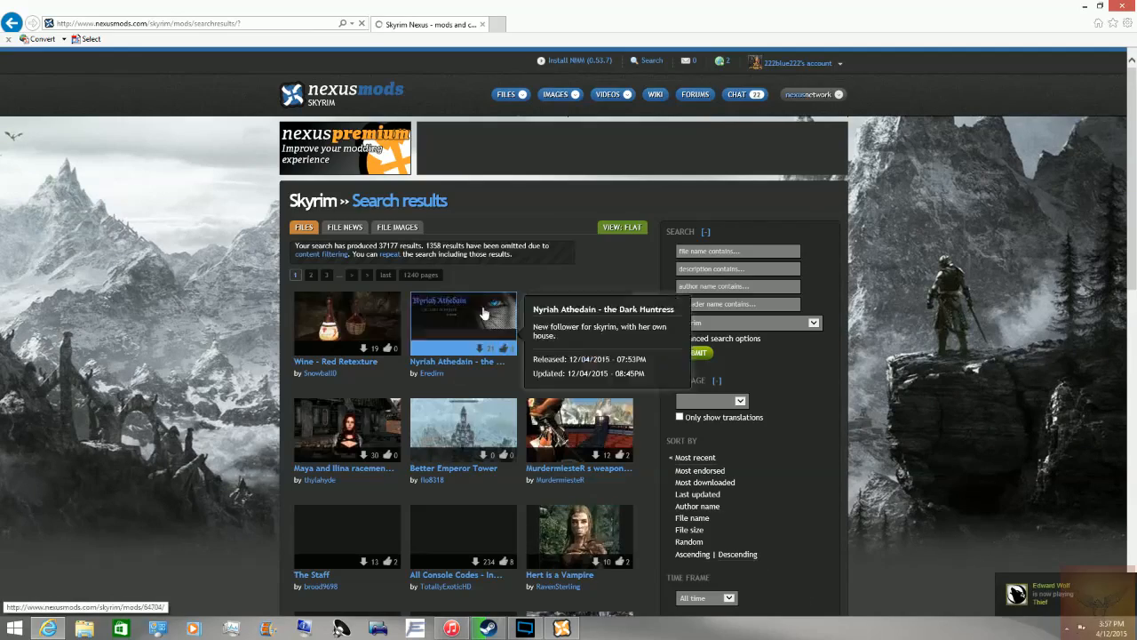
# Display the Skyrim top files list and look through the most endorsed mods of the past two weeks.
pyautogui.scroll(-3, 462, 338)
pyautogui.scroll(4, 767, 228)
pyautogui.moveTo(506, 94)
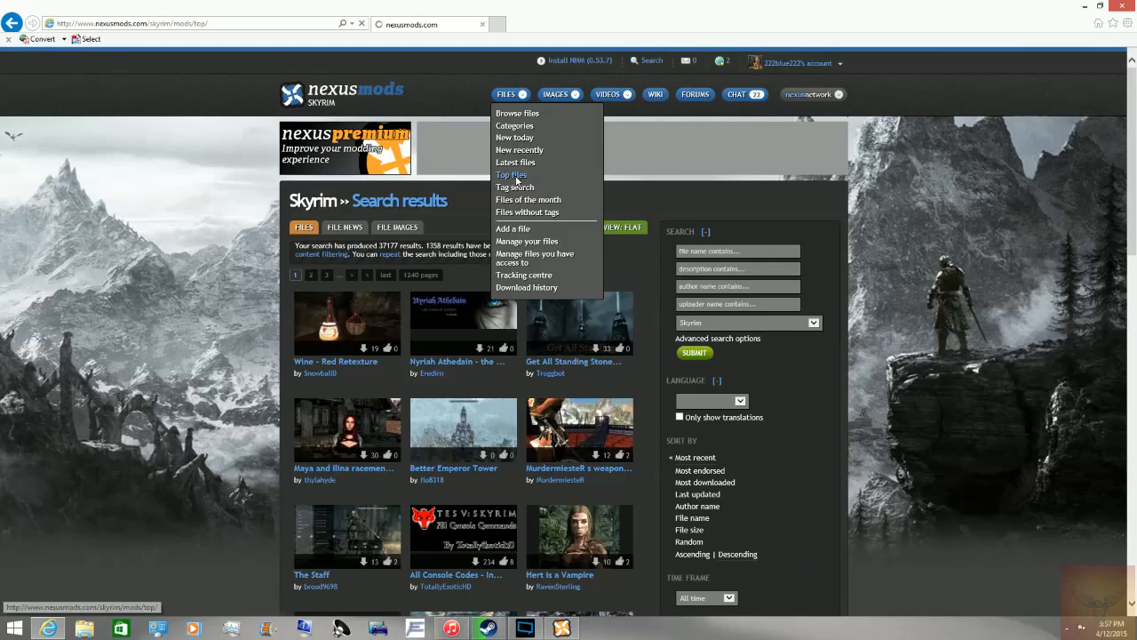
pyautogui.click(515, 176)
pyautogui.scroll(-3, 611, 171)
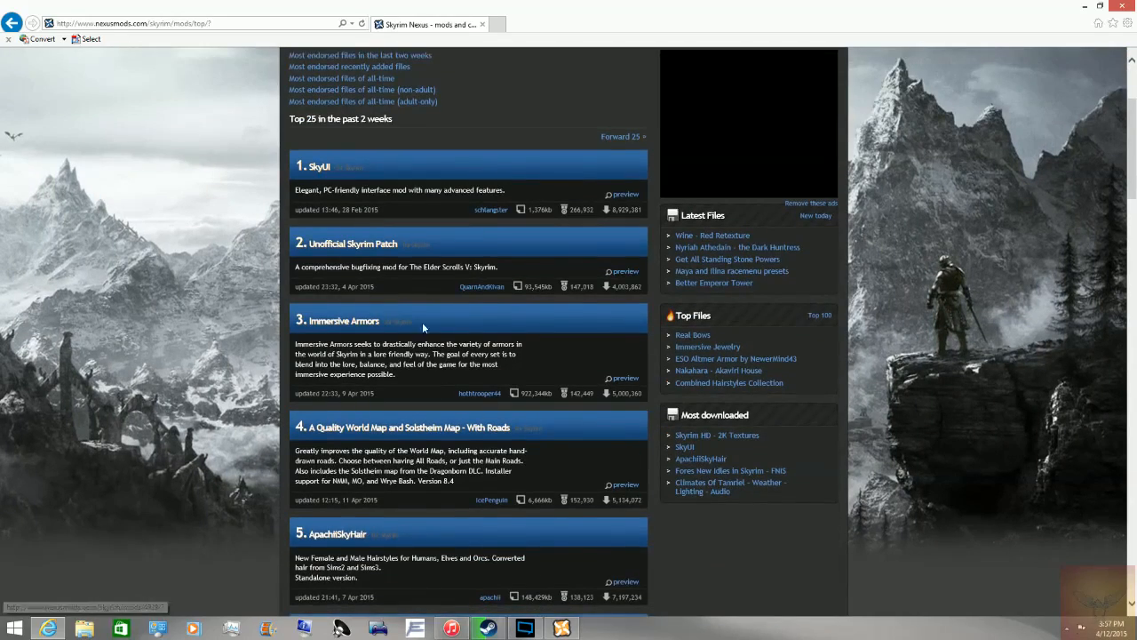
pyautogui.scroll(-4, 398, 431)
pyautogui.scroll(3, 420, 342)
pyautogui.scroll(5, 419, 342)
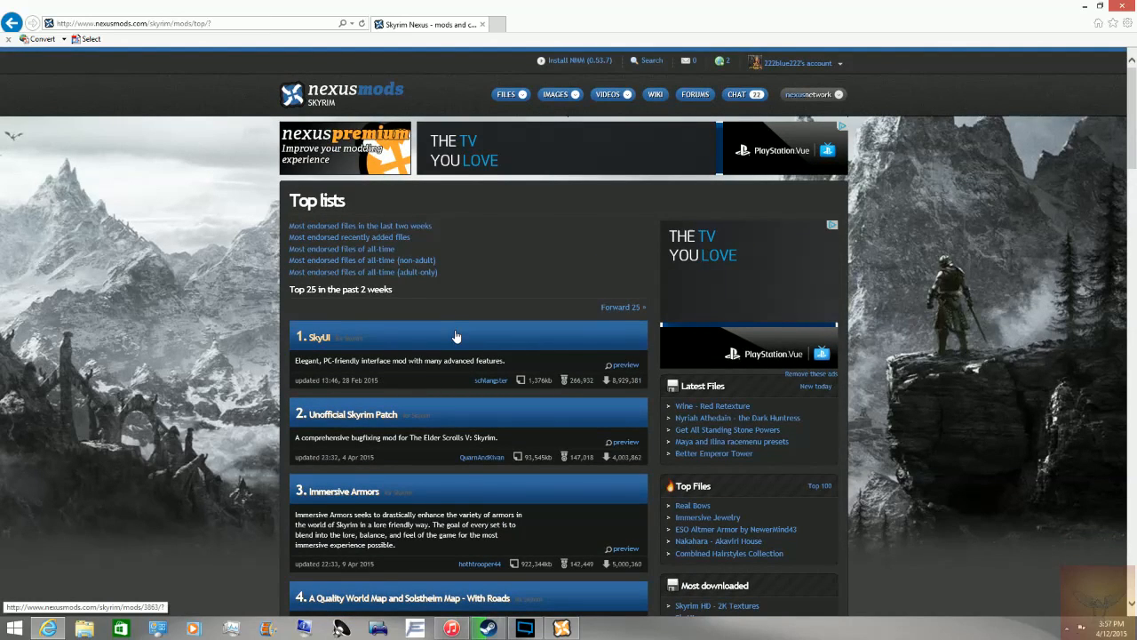
pyautogui.scroll(-4, 453, 333)
# Open the ApachiiSkyHair mod page and examine its main file's description and preview images.
pyautogui.click(334, 370)
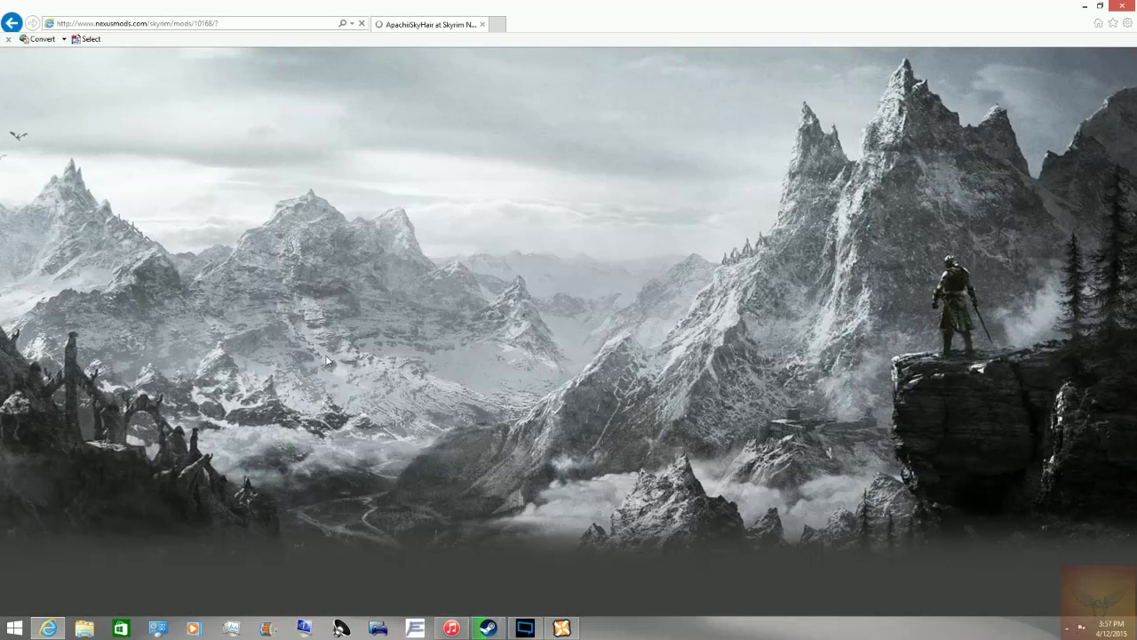
pyautogui.scroll(-1, 393, 478)
pyautogui.scroll(-2, 393, 477)
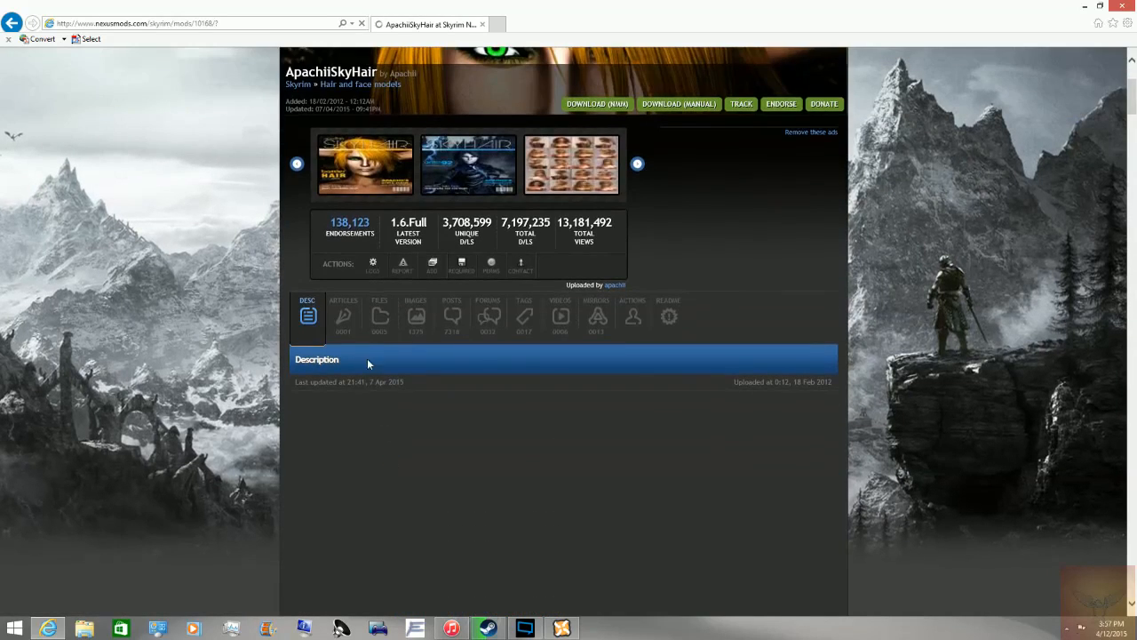
pyautogui.click(377, 318)
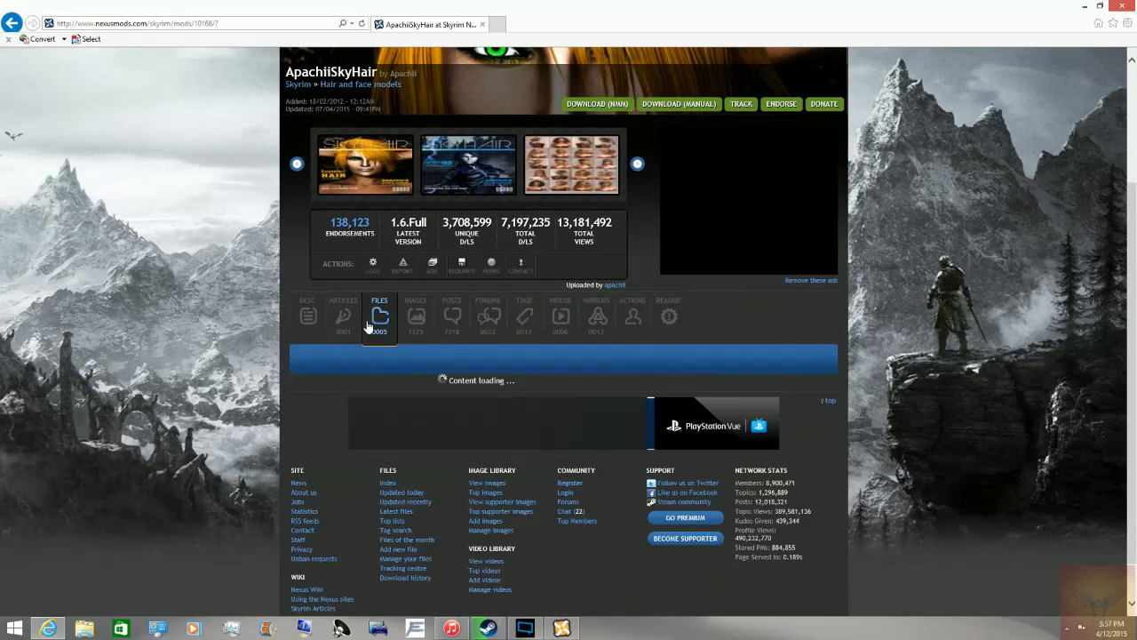
pyautogui.scroll(-1, 368, 322)
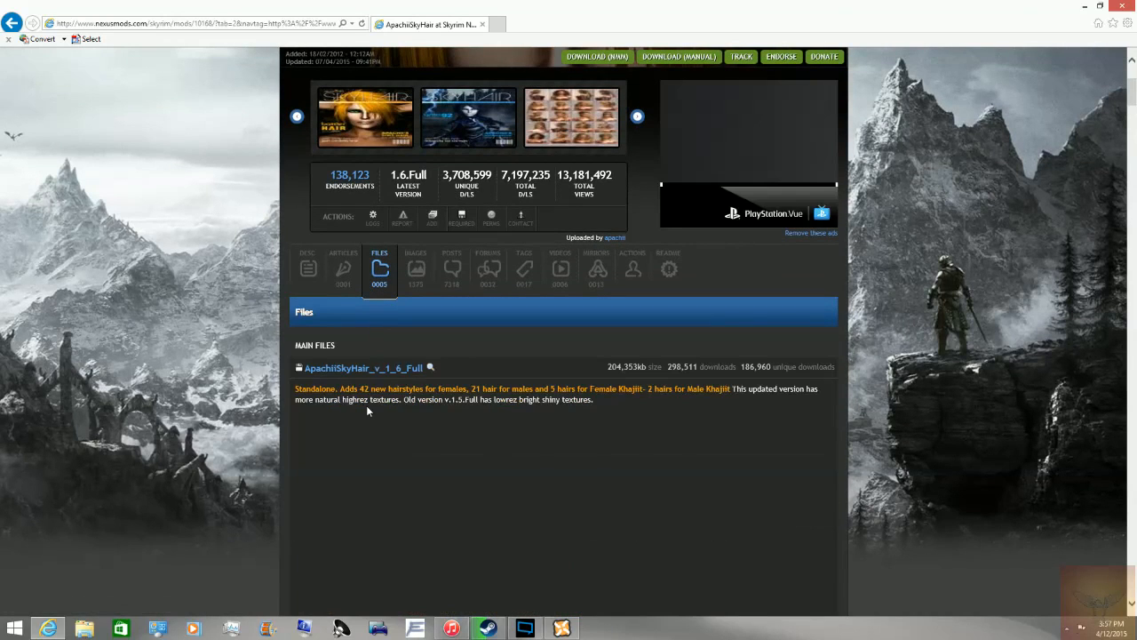
pyautogui.scroll(-3, 544, 381)
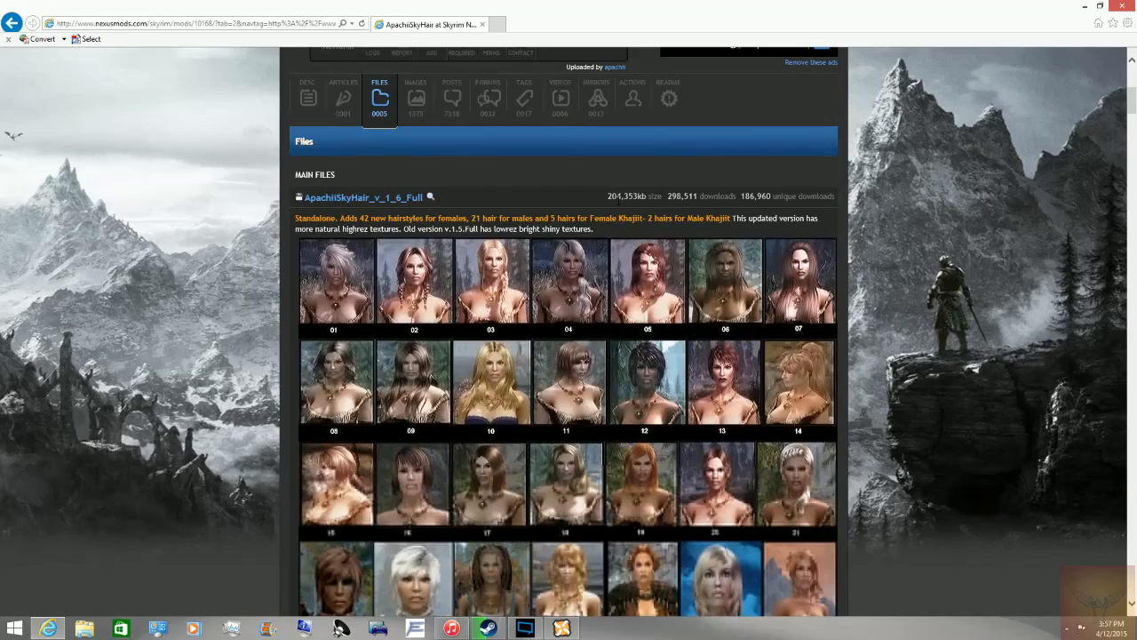
pyautogui.scroll(7, 619, 201)
# Browse all Skyrim files, sort them by most downloaded and look through the first page of results.
pyautogui.moveTo(508, 95)
pyautogui.click(519, 112)
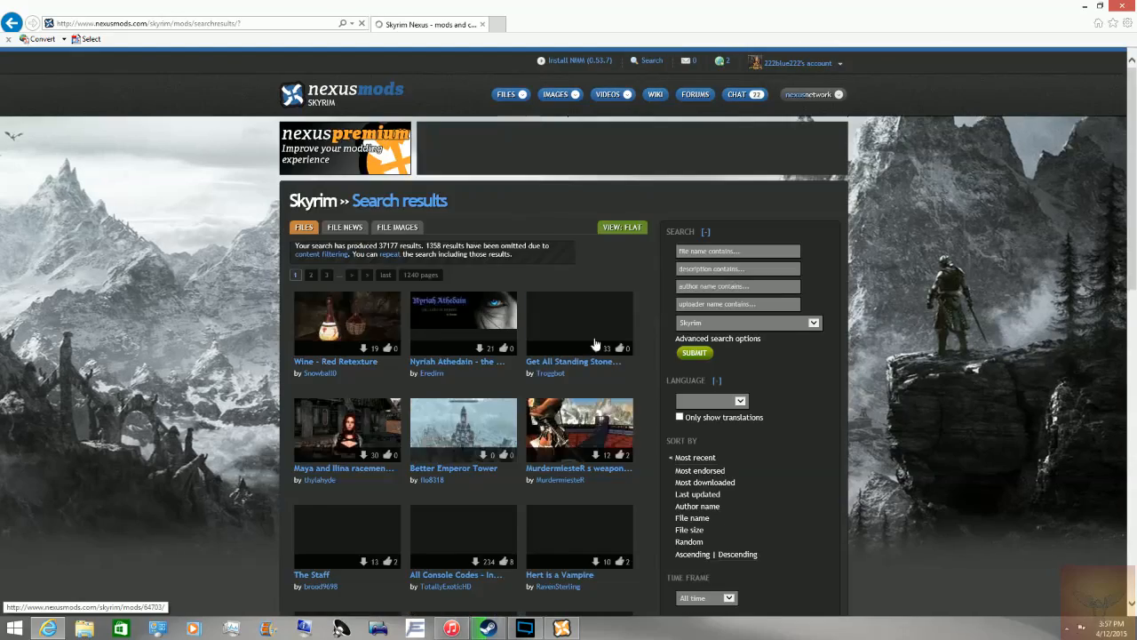
pyautogui.scroll(-4, 629, 327)
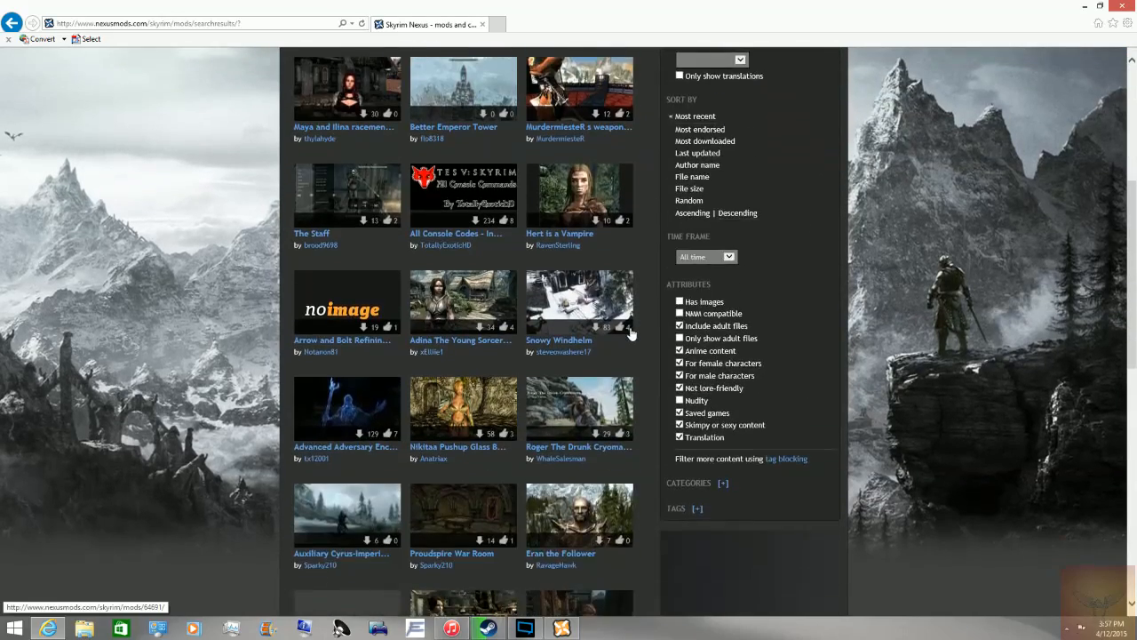
pyautogui.scroll(2, 630, 330)
pyautogui.click(703, 311)
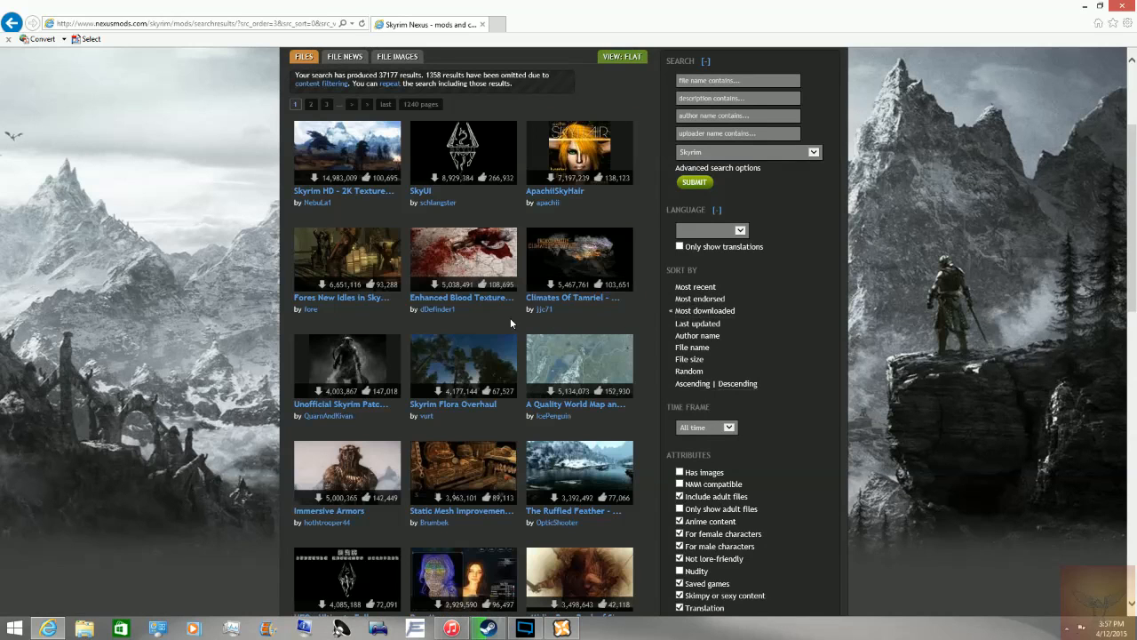
pyautogui.scroll(-1, 710, 386)
pyautogui.scroll(-10, 710, 385)
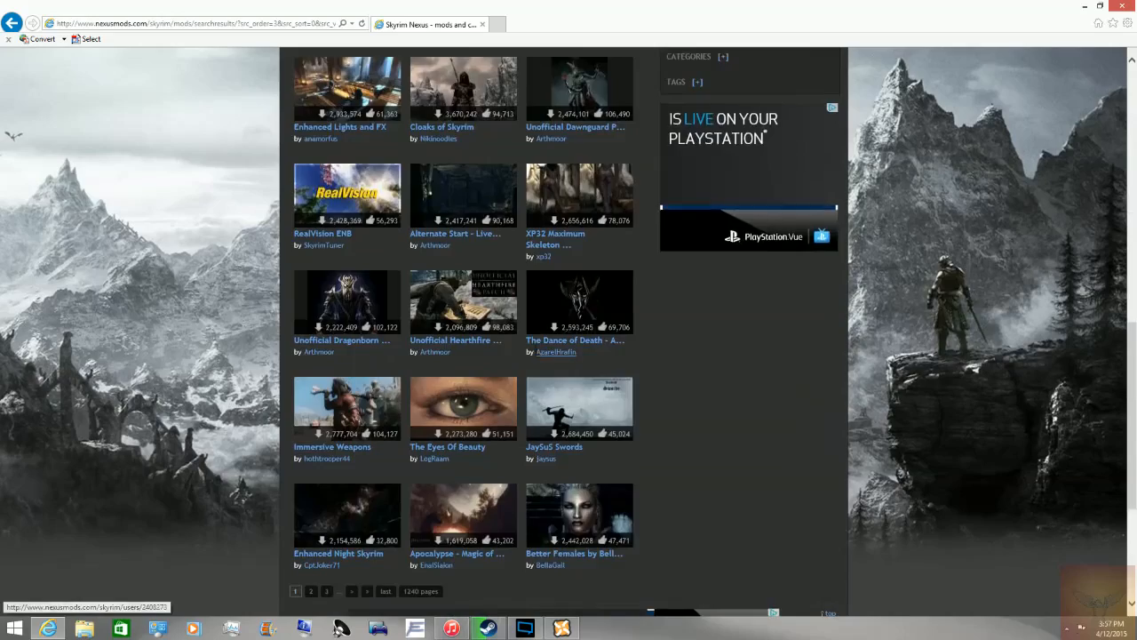
pyautogui.scroll(7, 491, 349)
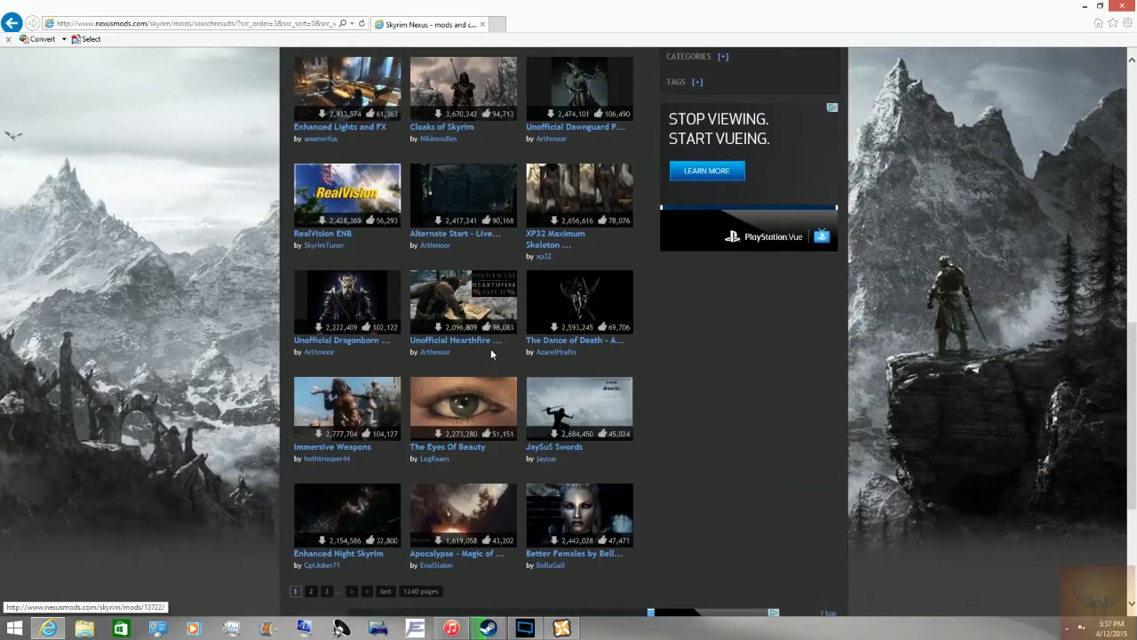
pyautogui.scroll(4, 487, 345)
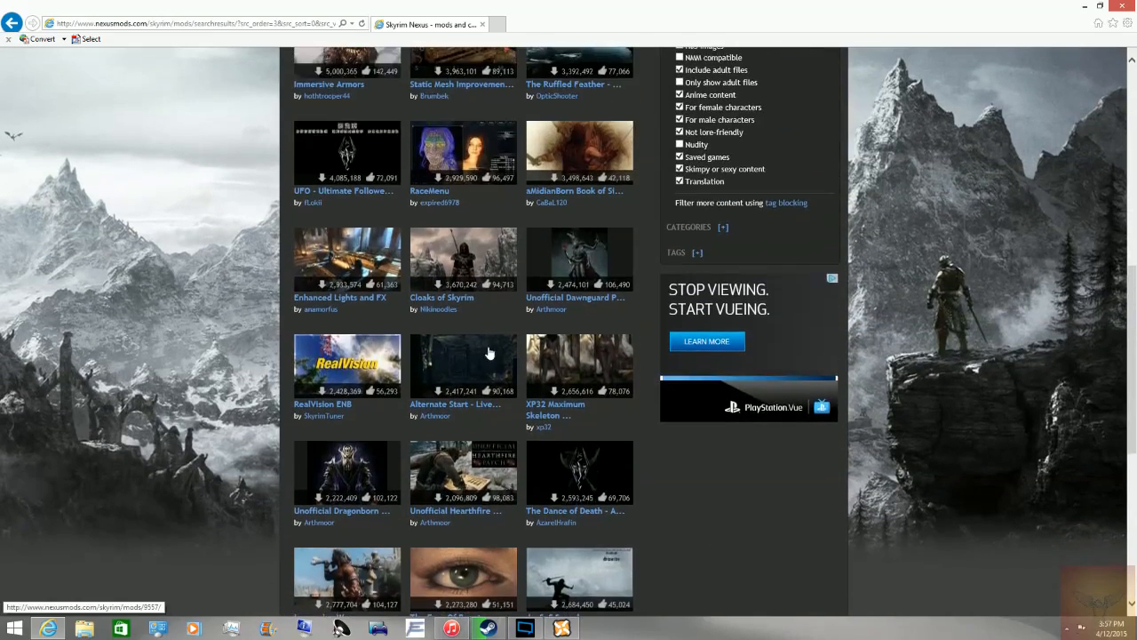
# Look through the second page of the most downloaded Skyrim files.
pyautogui.scroll(-9, 418, 431)
pyautogui.click(310, 420)
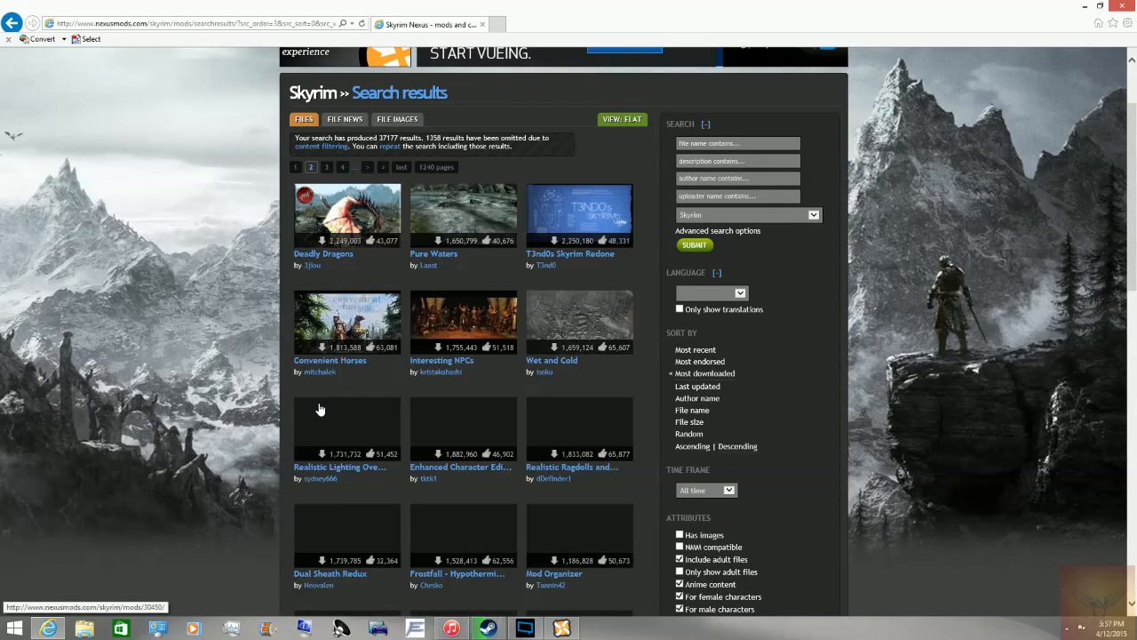
pyautogui.scroll(-3, 583, 242)
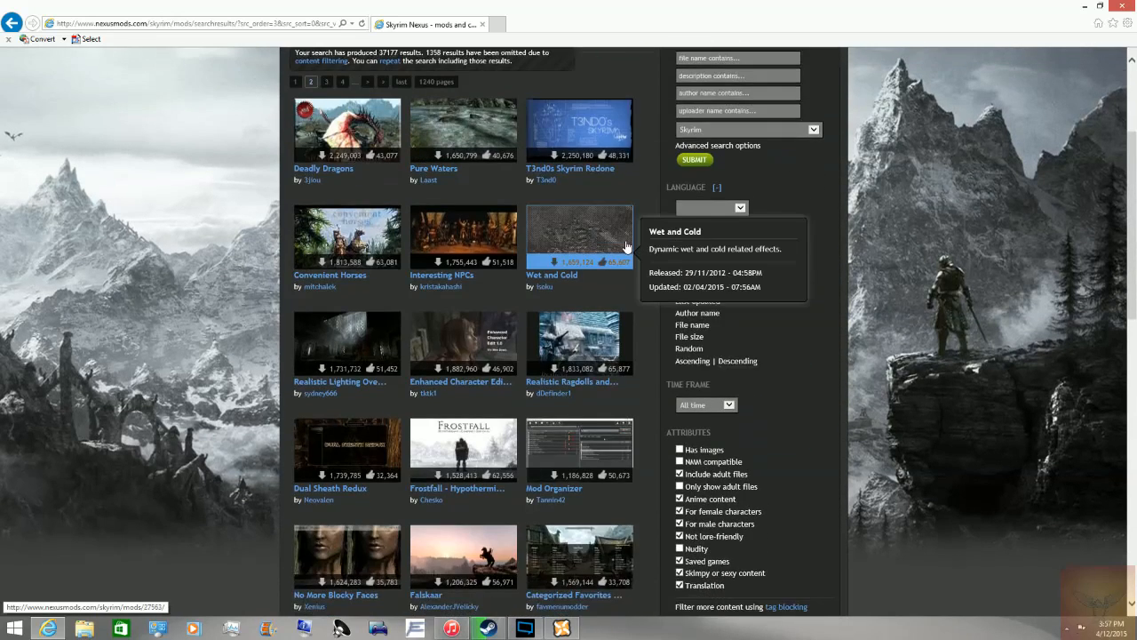
pyautogui.scroll(3, 722, 161)
# Search the Skyrim files by file name for "crossbow sounds" and open the Ultra Realistic Crossbow Shoot Sounds mod page.
pyautogui.click(707, 144)
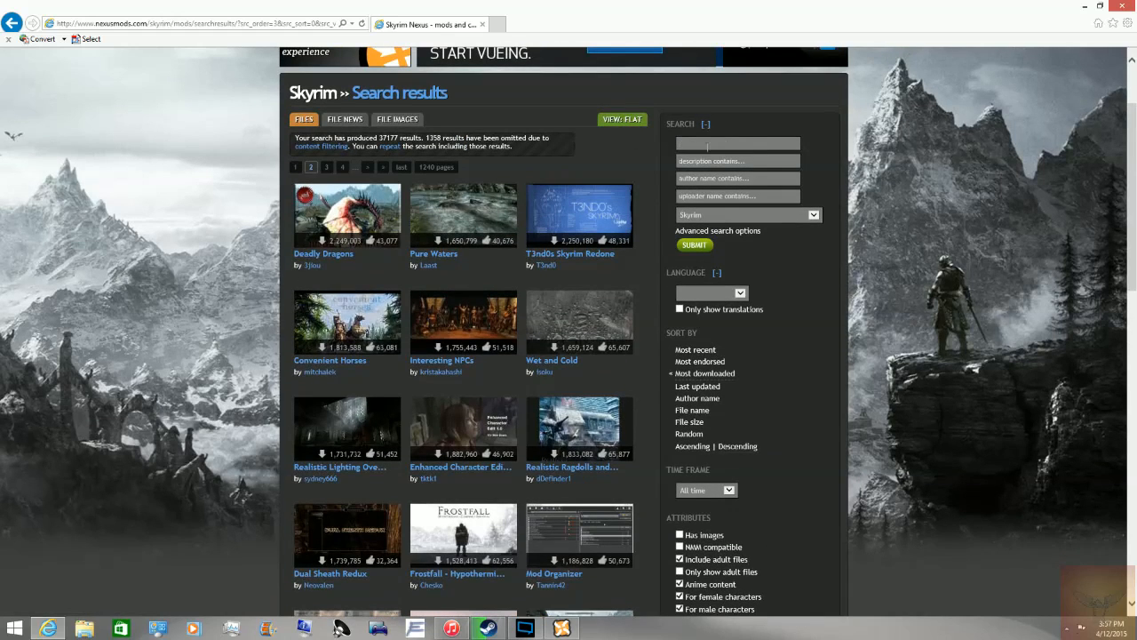
pyautogui.write('crossbow sounds')
pyautogui.press('Return')
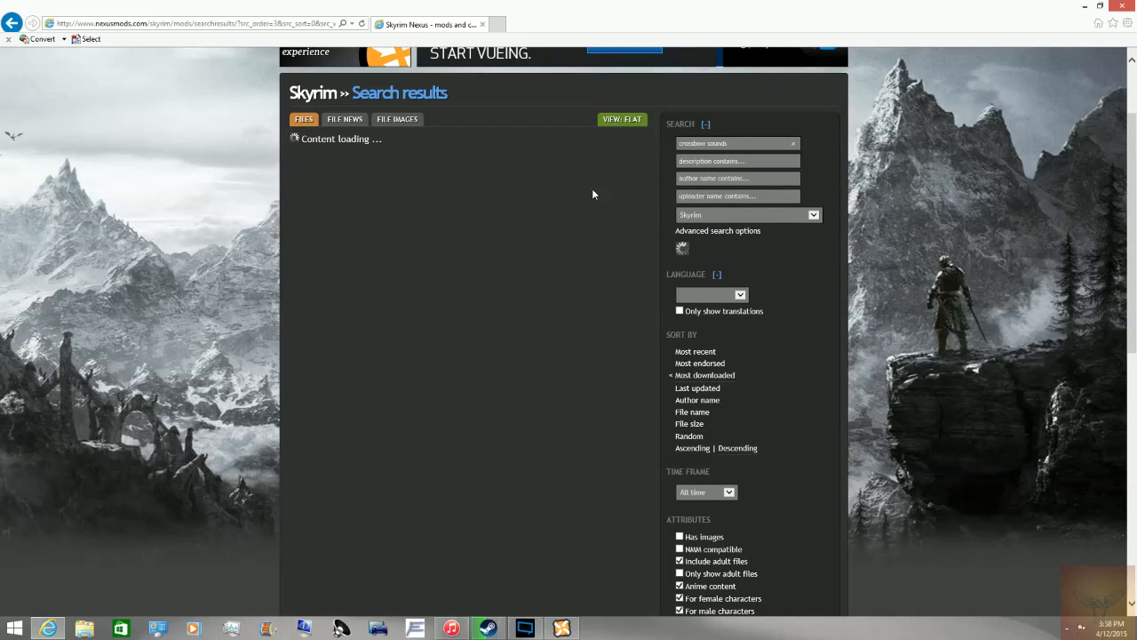
pyautogui.click(356, 188)
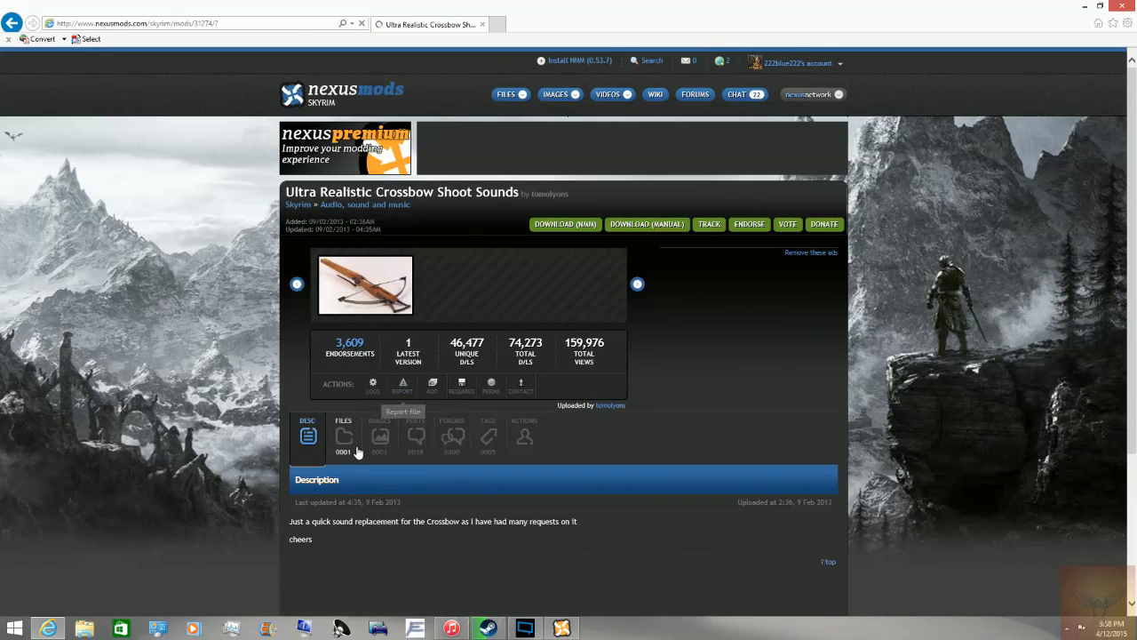
# Download the mod's main file with Nexus Mod Manager, allowing the website to open the program, and display the download queue there.
pyautogui.click(352, 441)
pyautogui.scroll(-2, 353, 431)
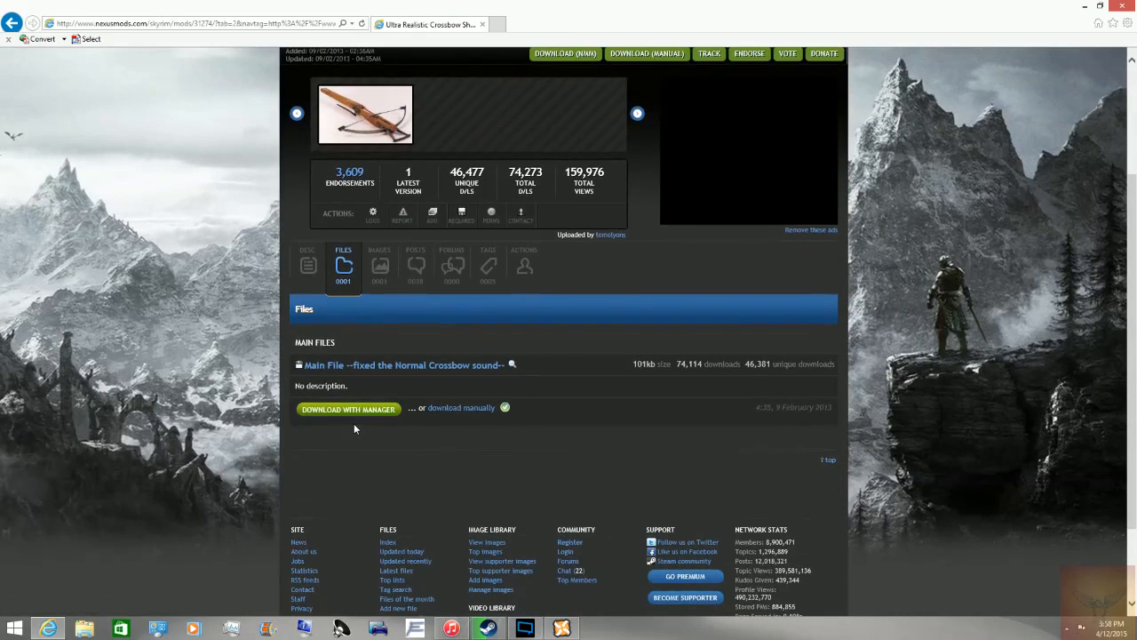
pyautogui.click(357, 410)
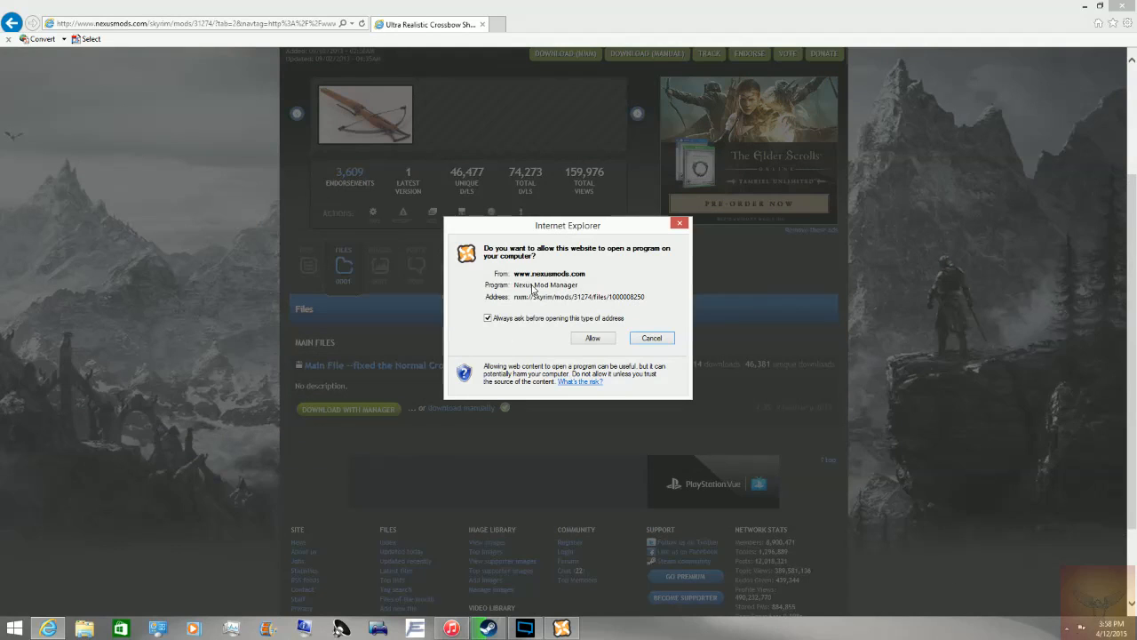
pyautogui.click(592, 338)
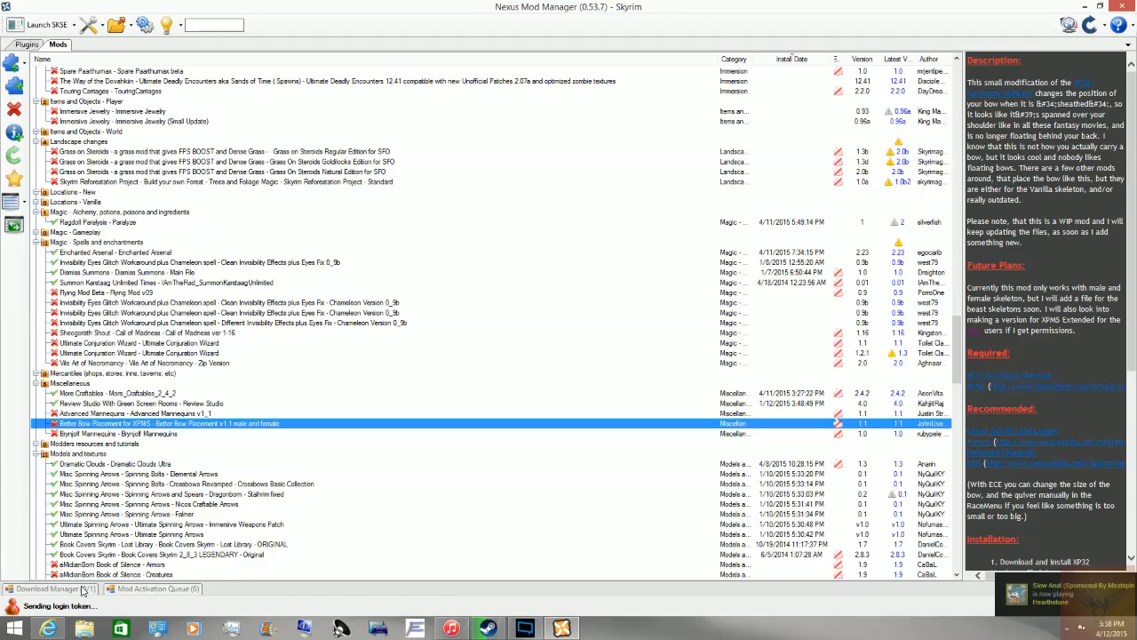
pyautogui.moveTo(82, 590)
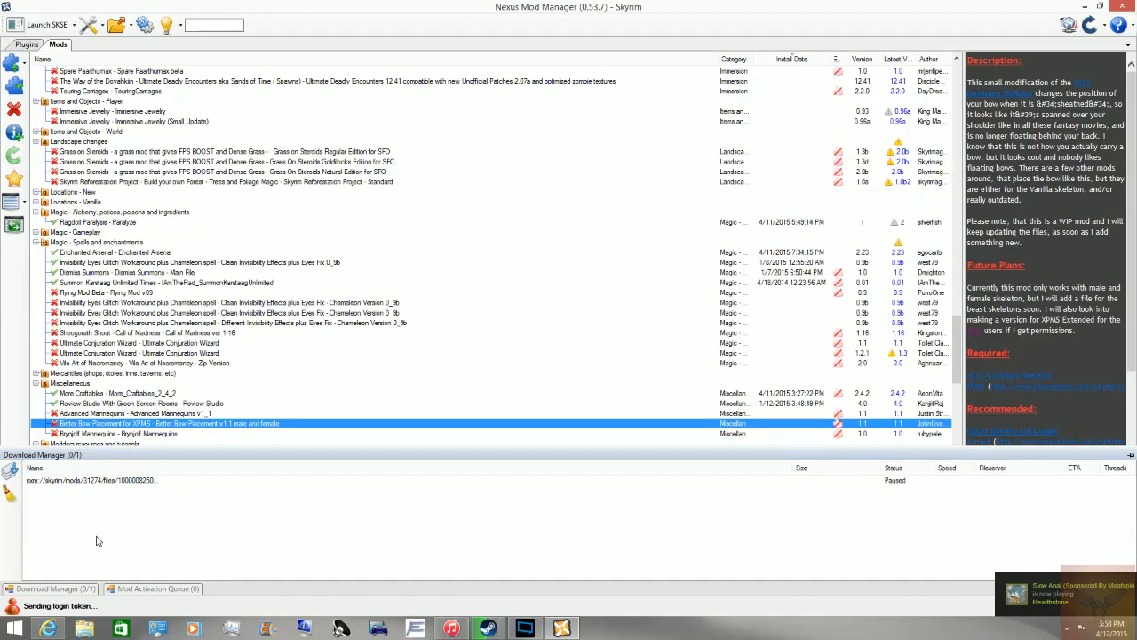
pyautogui.click(80, 590)
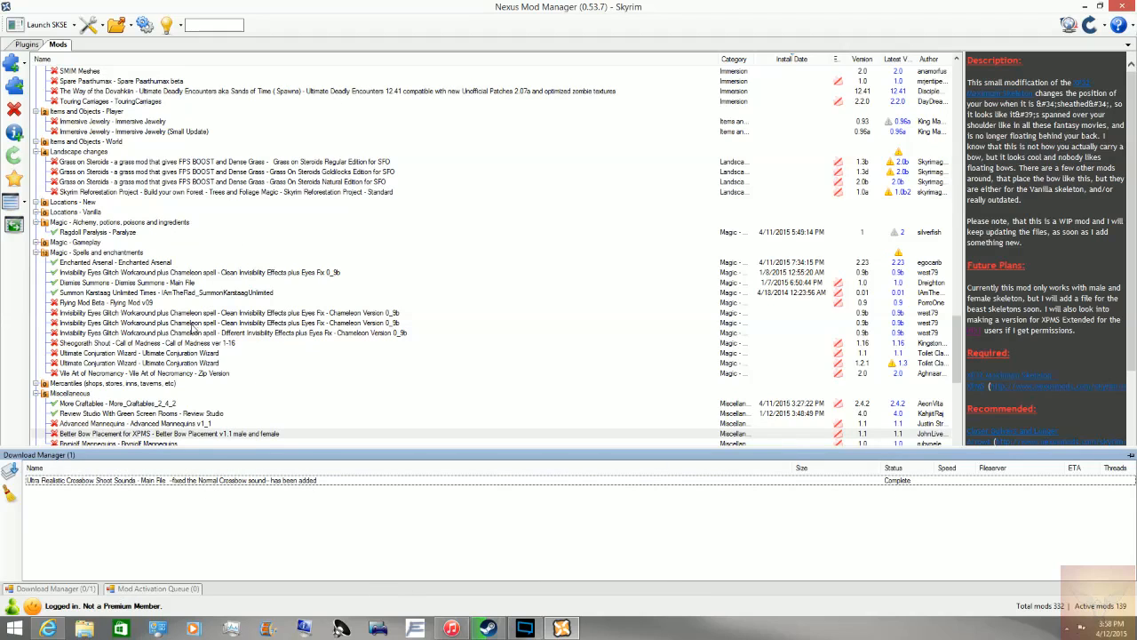
# Filter the mod list by "ultra".
pyautogui.click(215, 26)
pyautogui.write('ul')
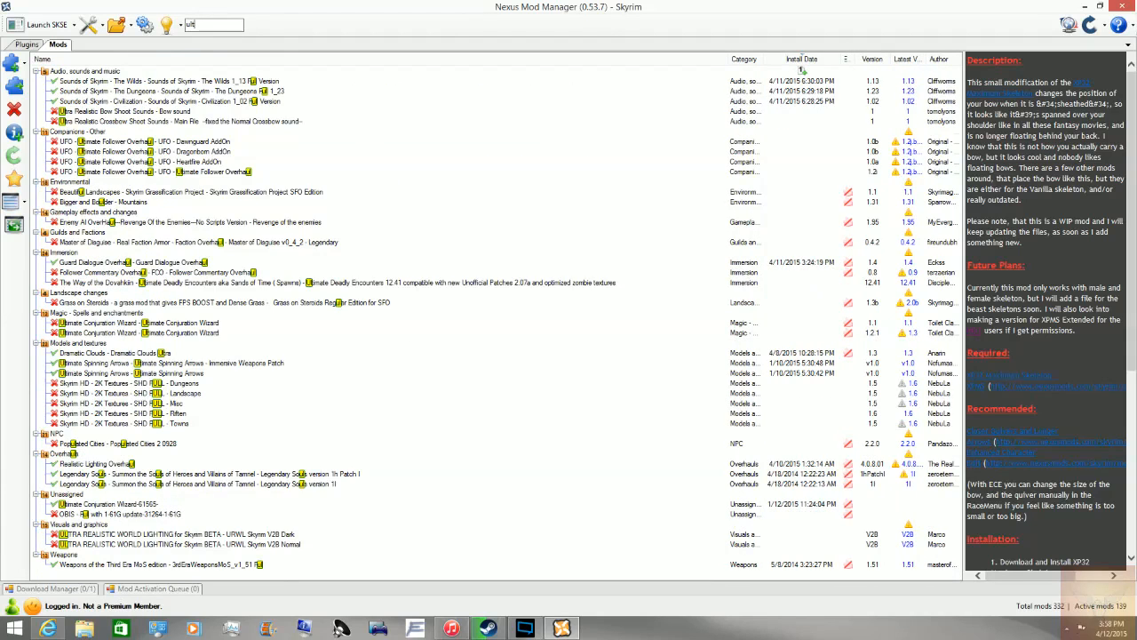
pyautogui.write('tra')
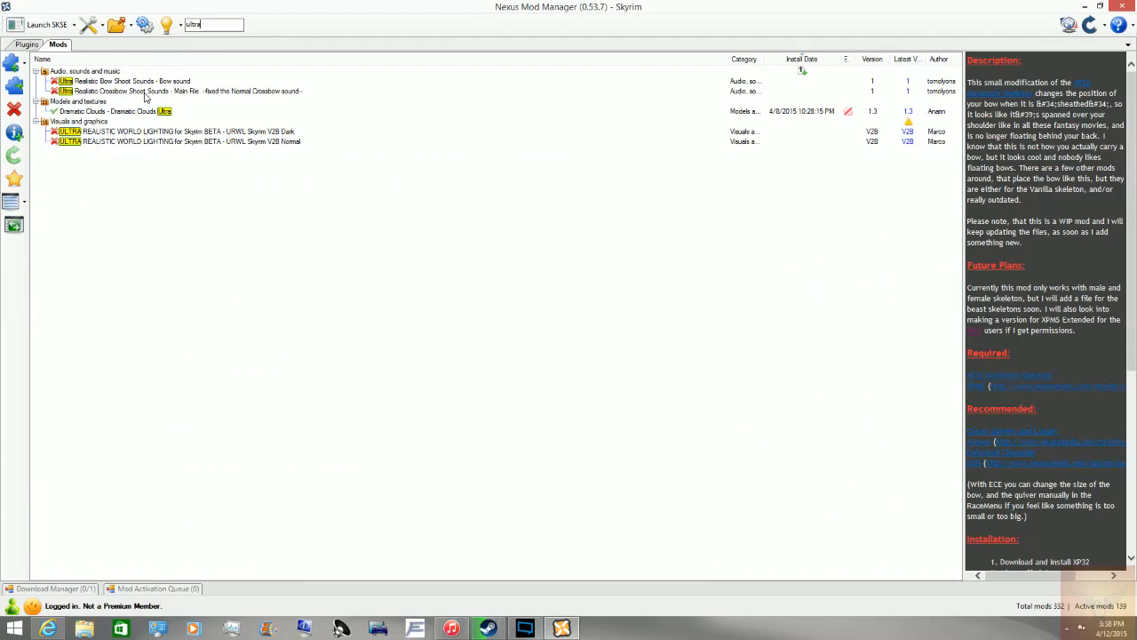
# Activate the Ultra Realistic Crossbow Shoot Sounds mod and display the mod activation queue.
pyautogui.click(143, 92)
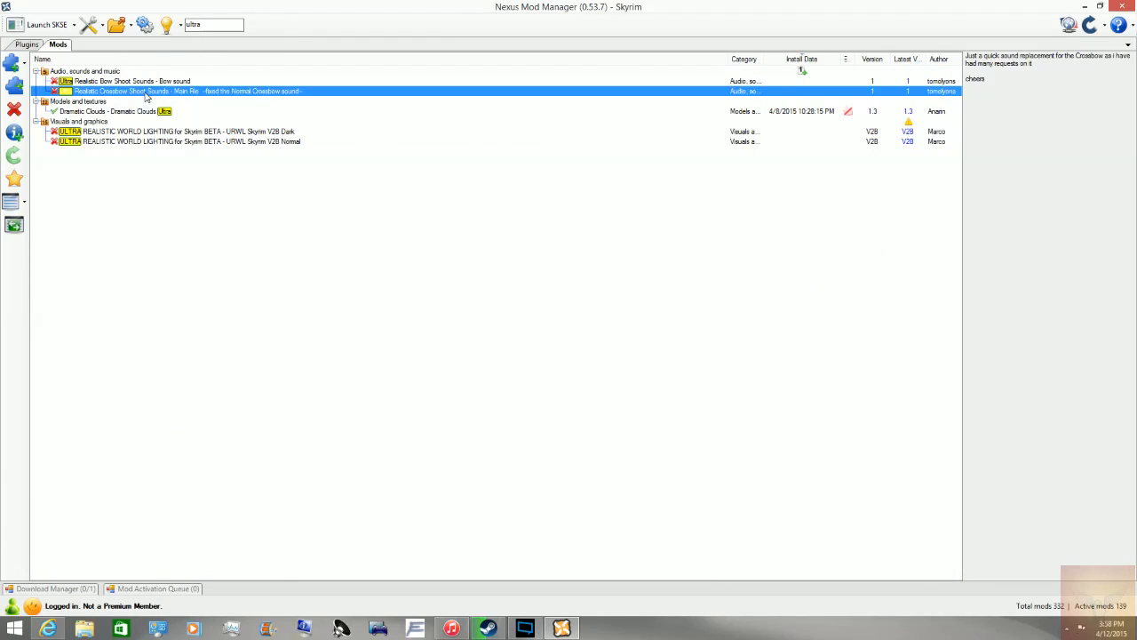
pyautogui.doubleClick(254, 93)
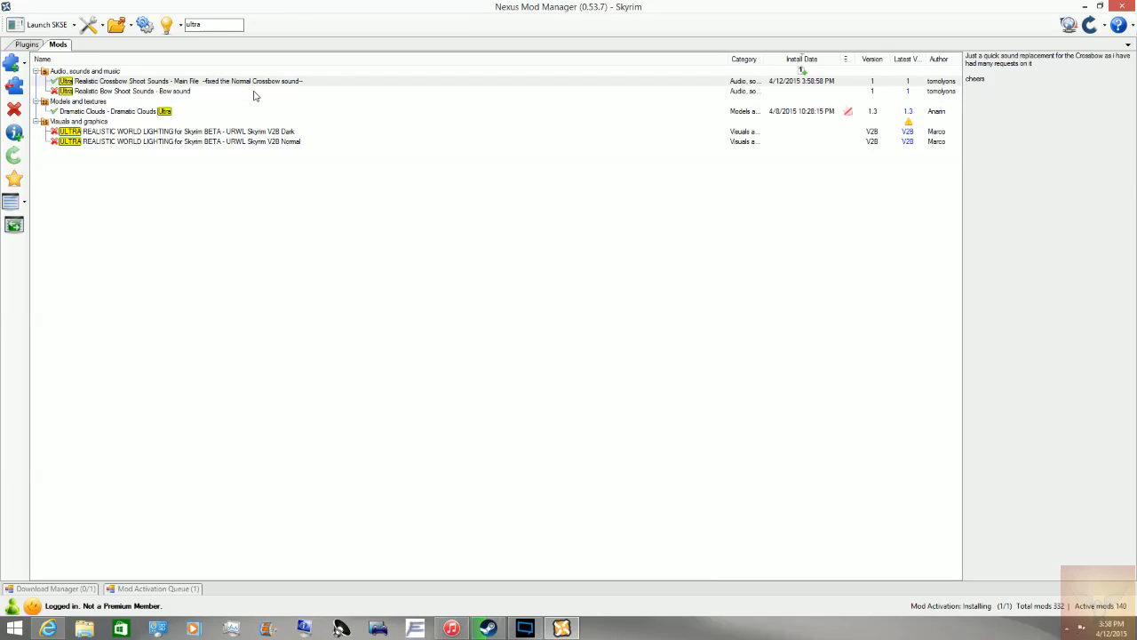
pyautogui.click(151, 589)
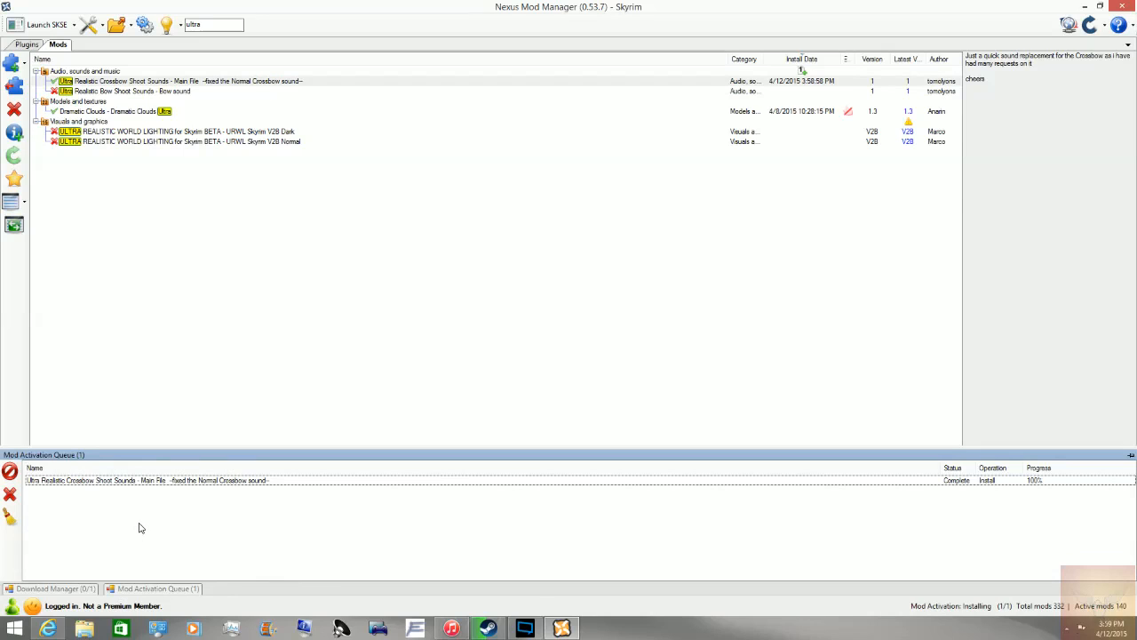
# Disable the supreme enchanting.esp plugin in the plugin list and view its details.
pyautogui.click(32, 45)
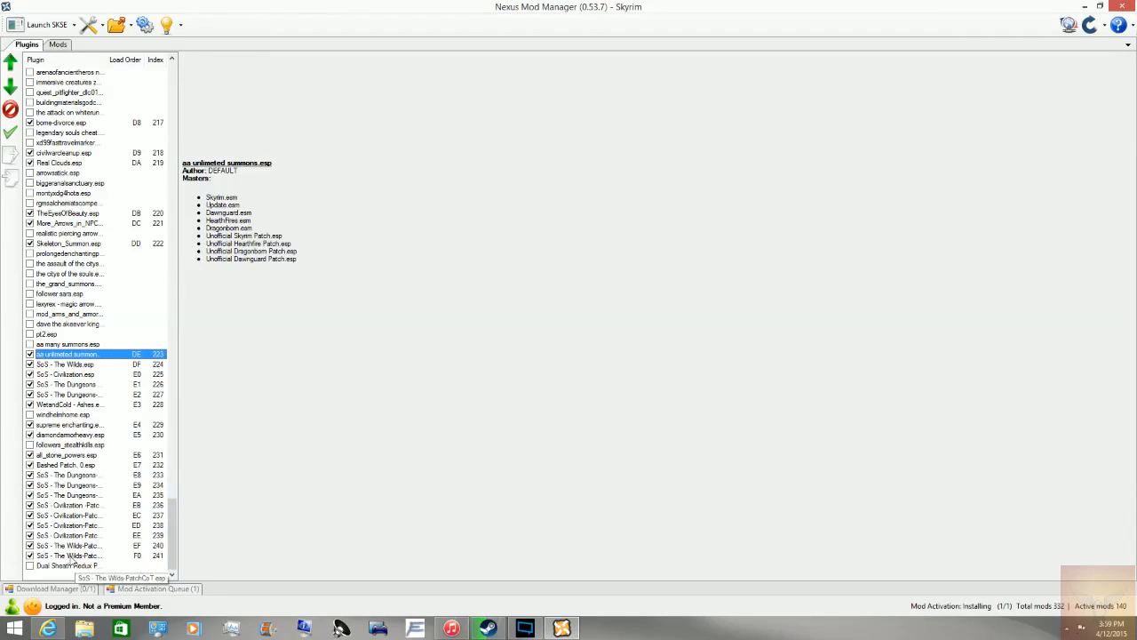
pyautogui.click(31, 425)
pyautogui.click(66, 427)
pyautogui.scroll(2, 66, 428)
pyautogui.scroll(-2, 65, 431)
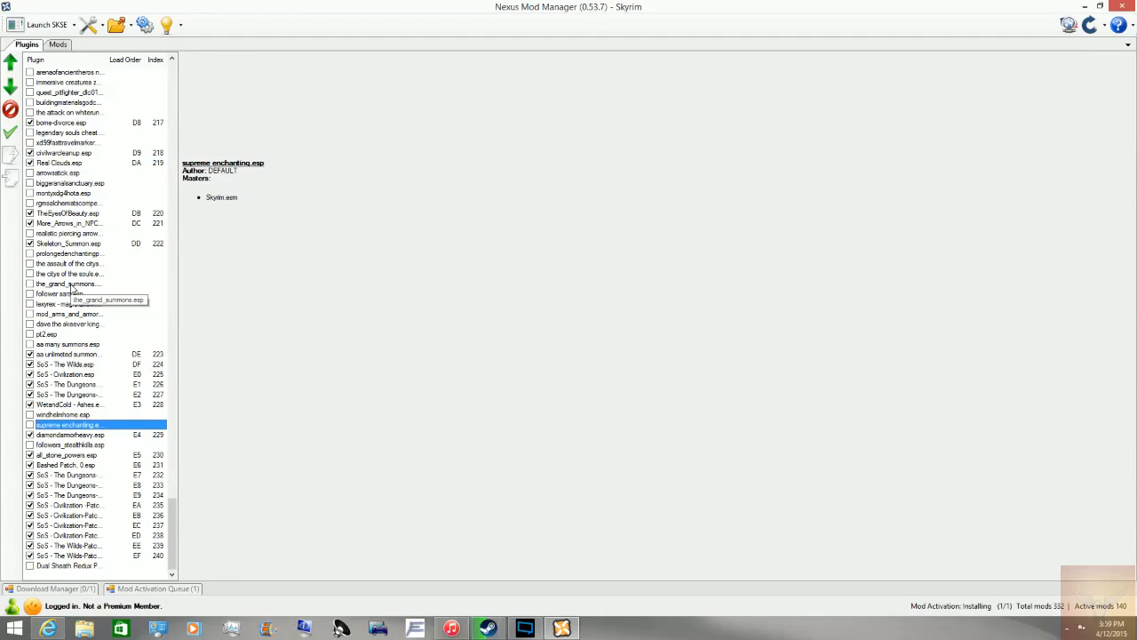
# Deactivate the Ultra Realistic Crossbow Shoot Sounds mod and clear the mod list's name filter.
pyautogui.click(61, 45)
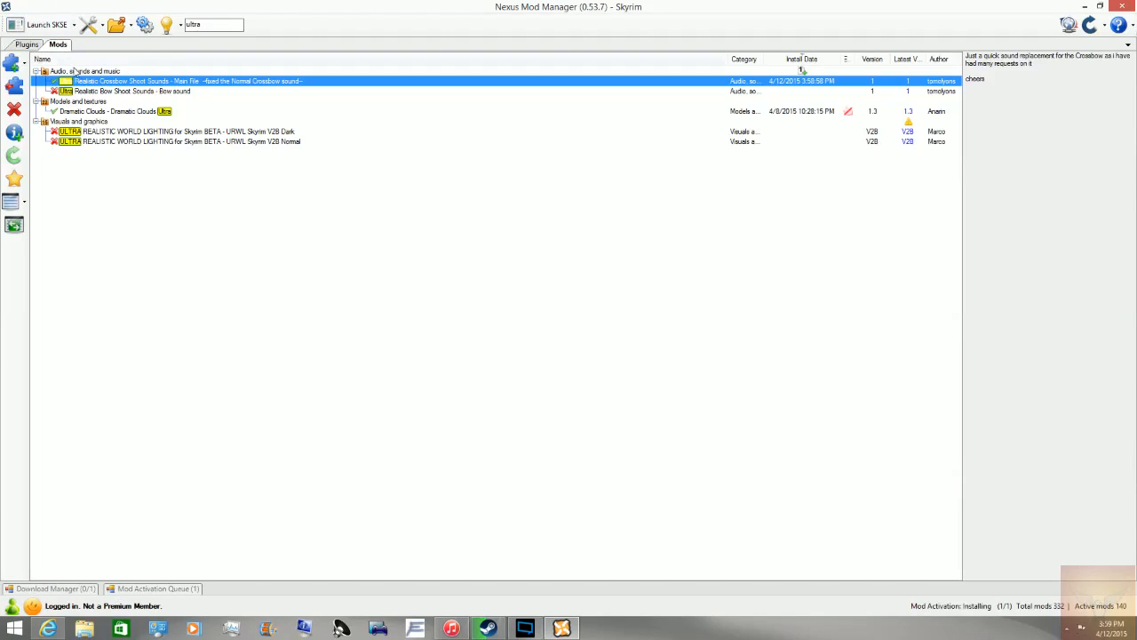
pyautogui.doubleClick(159, 83)
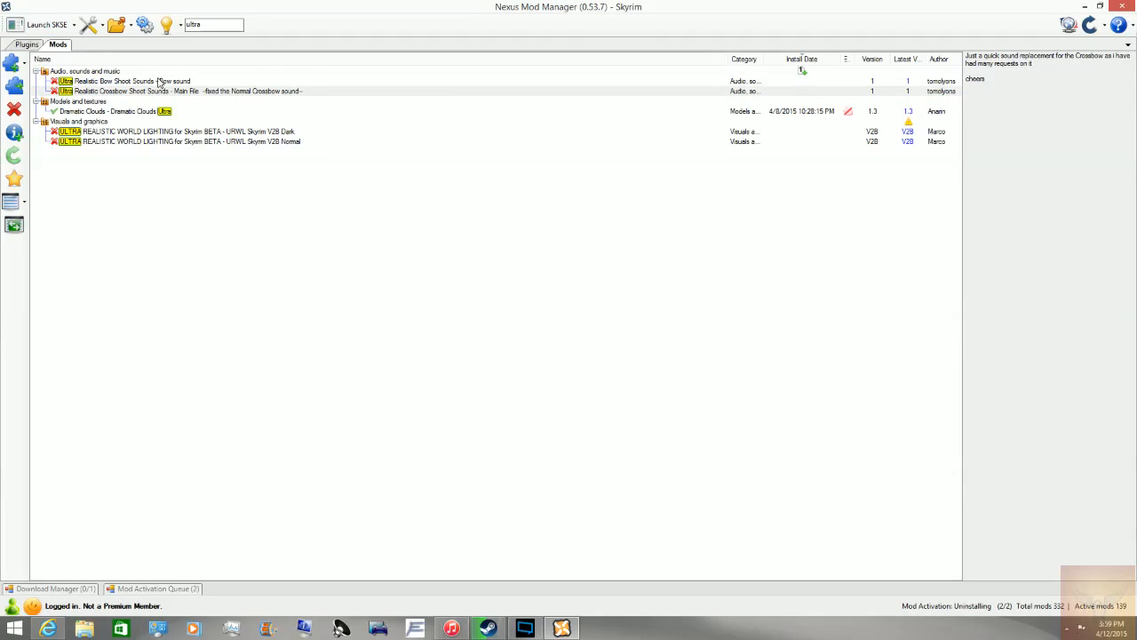
pyautogui.moveTo(213, 26); pyautogui.dragTo(182, 26)
pyautogui.press('BackSpace')
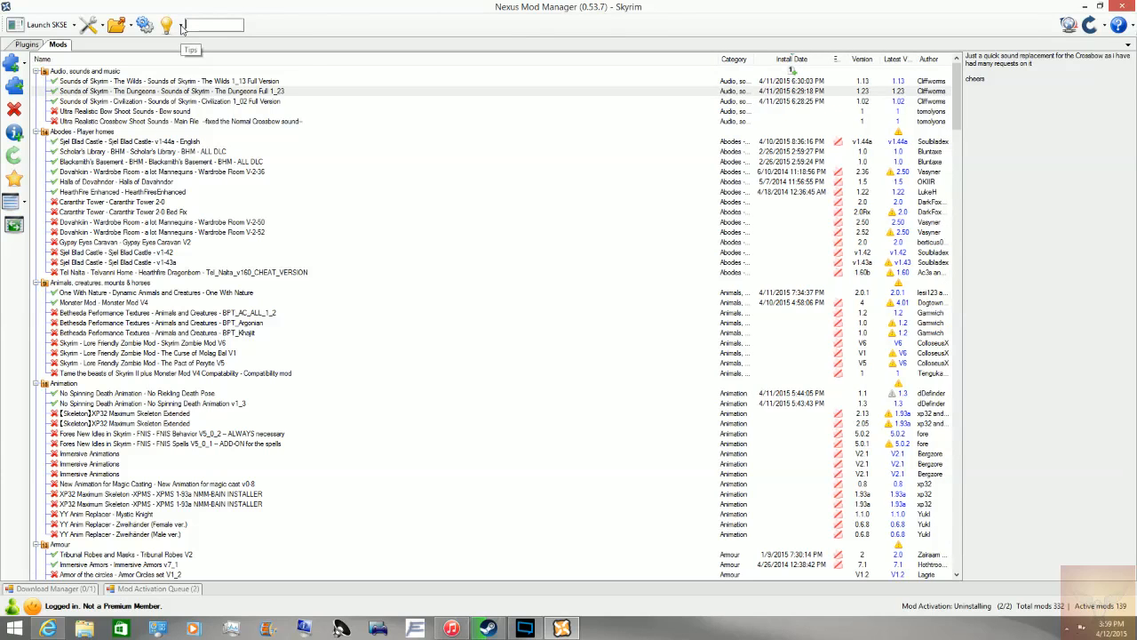
pyautogui.click(125, 122)
pyautogui.scroll(-6, 125, 125)
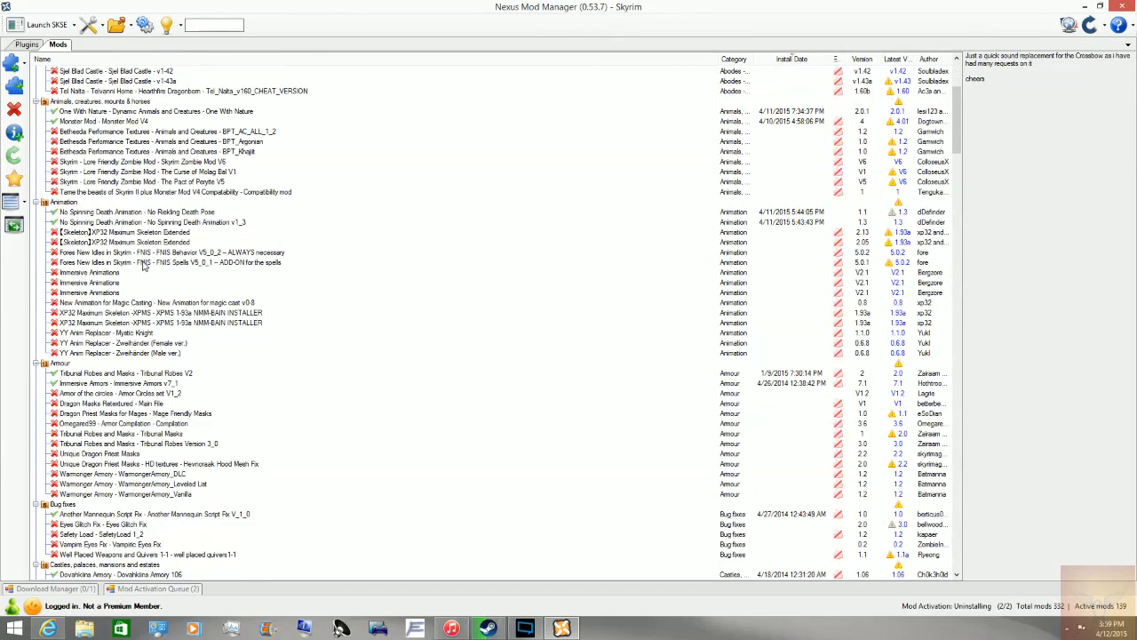
# Start activating the first Immersive Animations entry in the Animation category of the mod list.
pyautogui.click(127, 292)
pyautogui.scroll(-7, 127, 292)
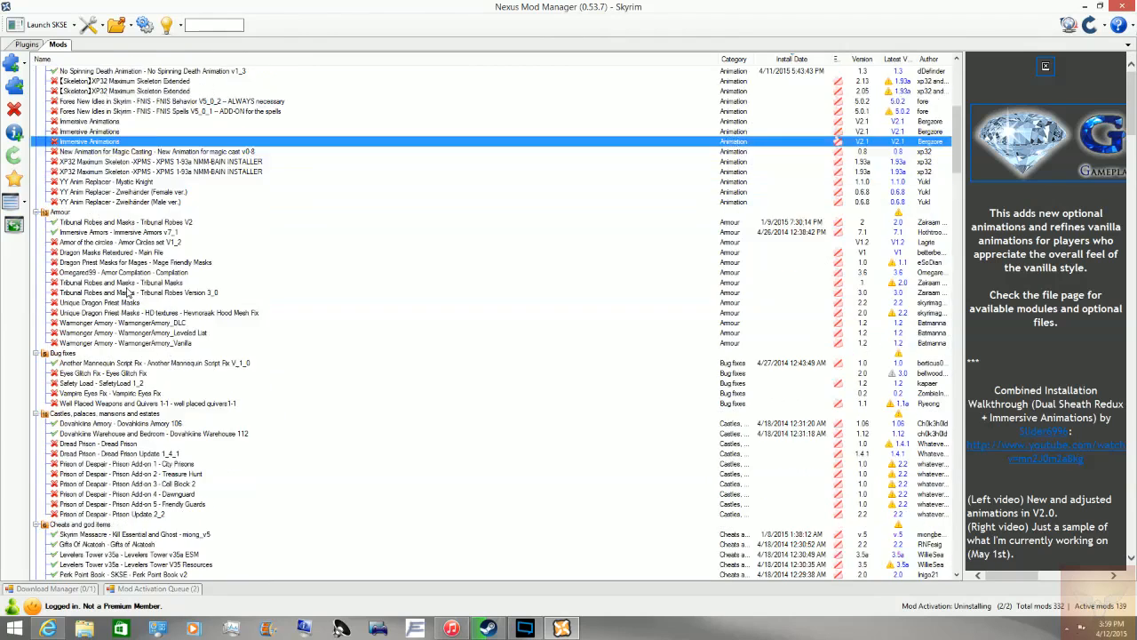
pyautogui.scroll(4, 112, 273)
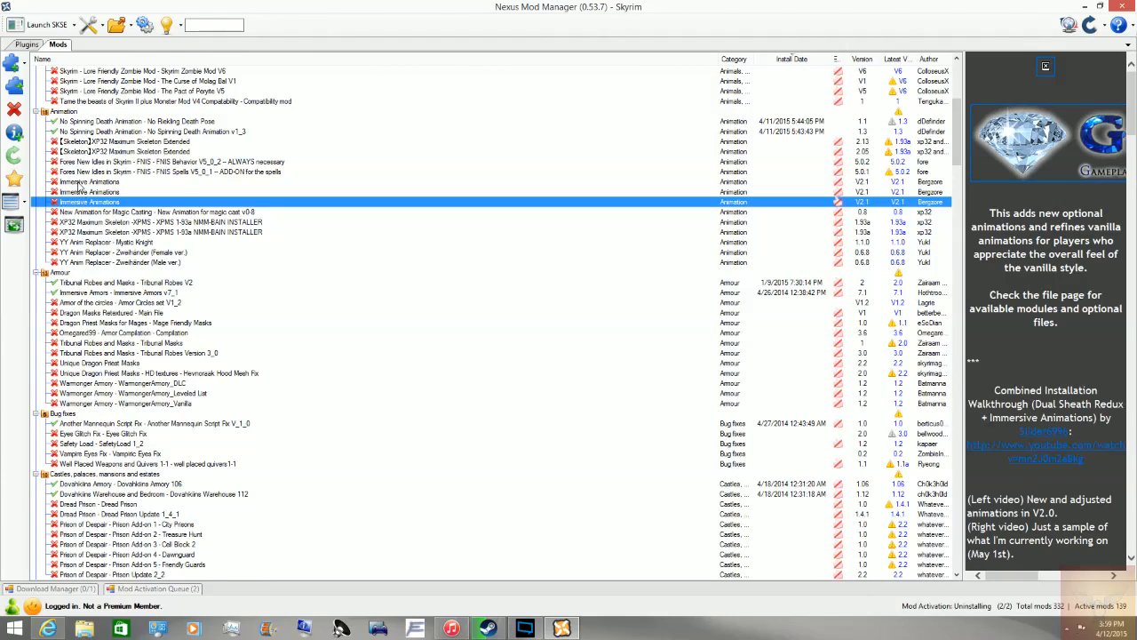
pyautogui.click(79, 183)
pyautogui.doubleClick(79, 185)
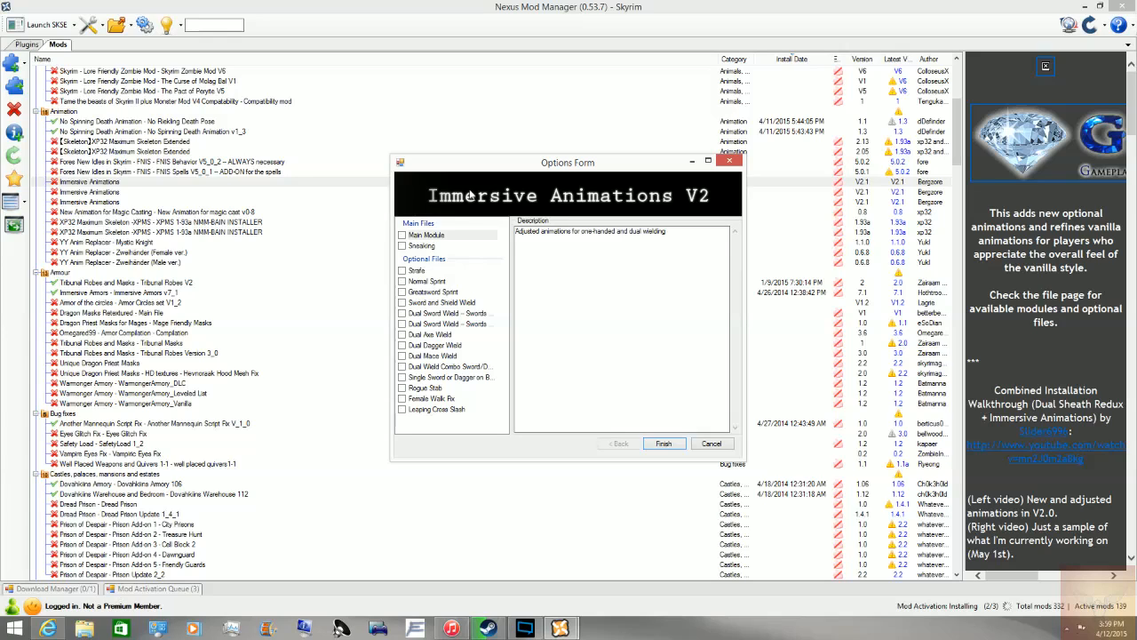
# Install Immersive Animations with only the Main Module and Sneaking options enabled.
pyautogui.click(447, 236)
pyautogui.click(421, 246)
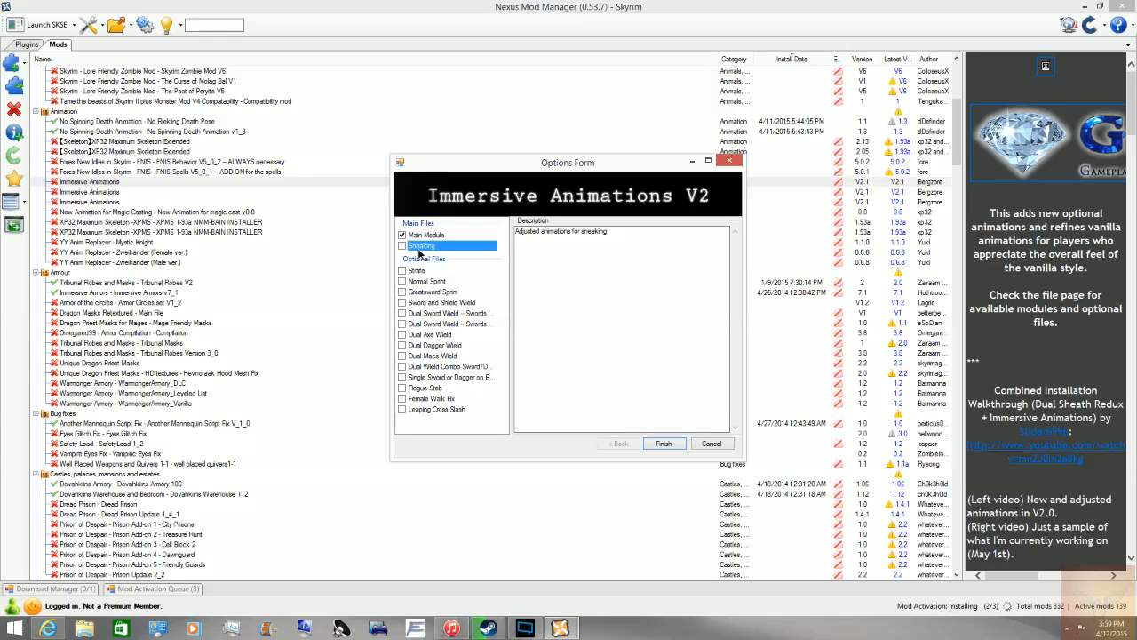
pyautogui.click(423, 235)
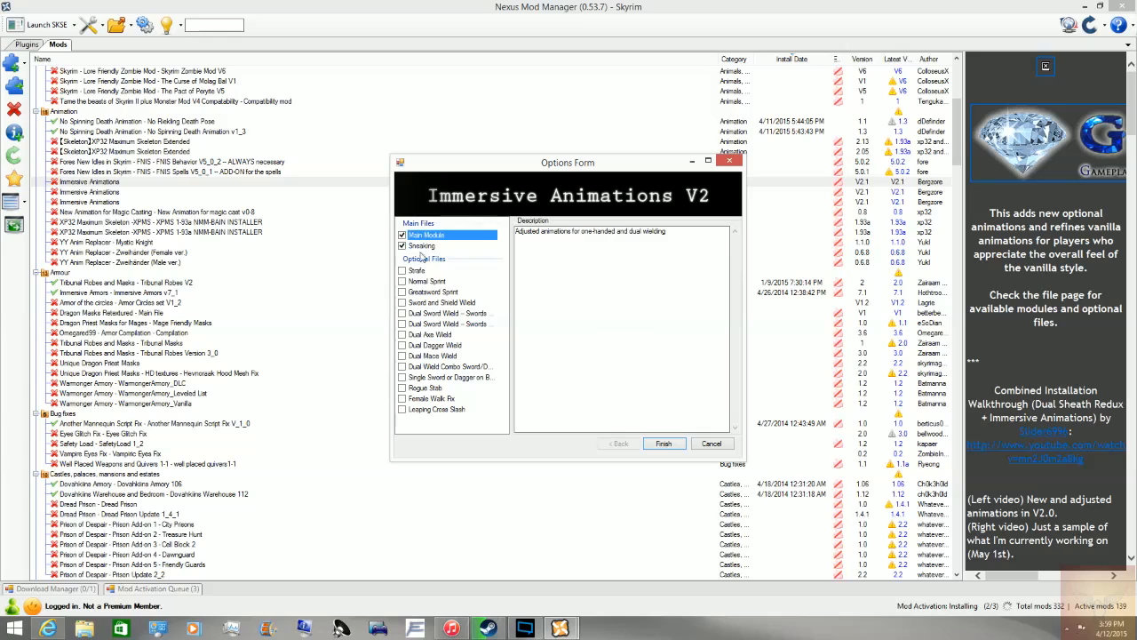
pyautogui.click(418, 283)
pyautogui.click(430, 432)
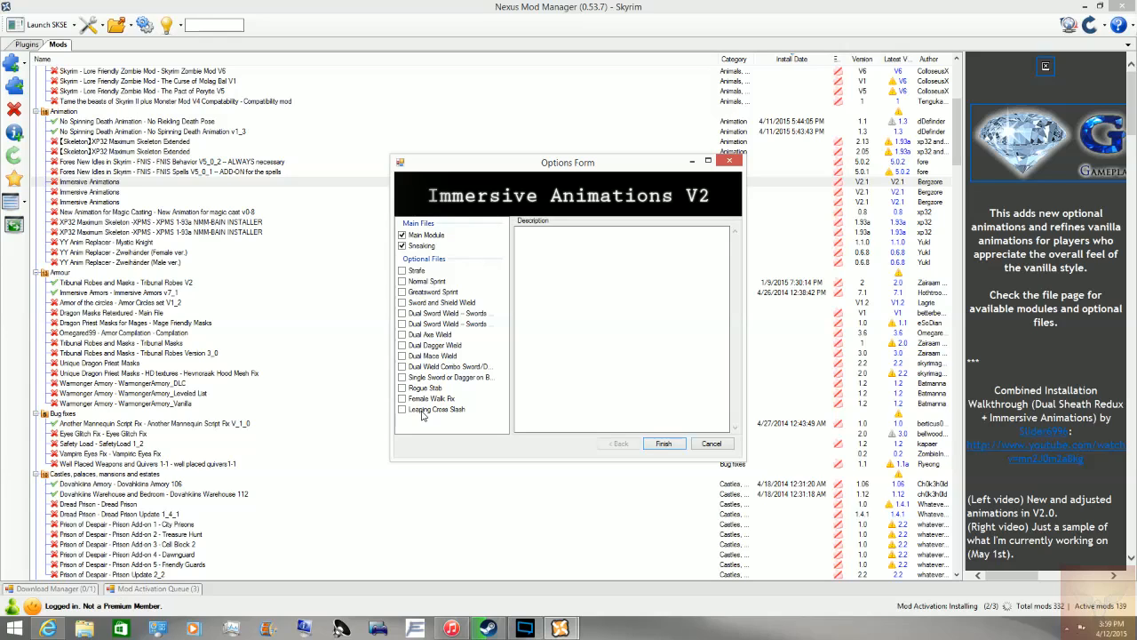
pyautogui.click(422, 413)
pyautogui.click(414, 336)
pyautogui.click(409, 346)
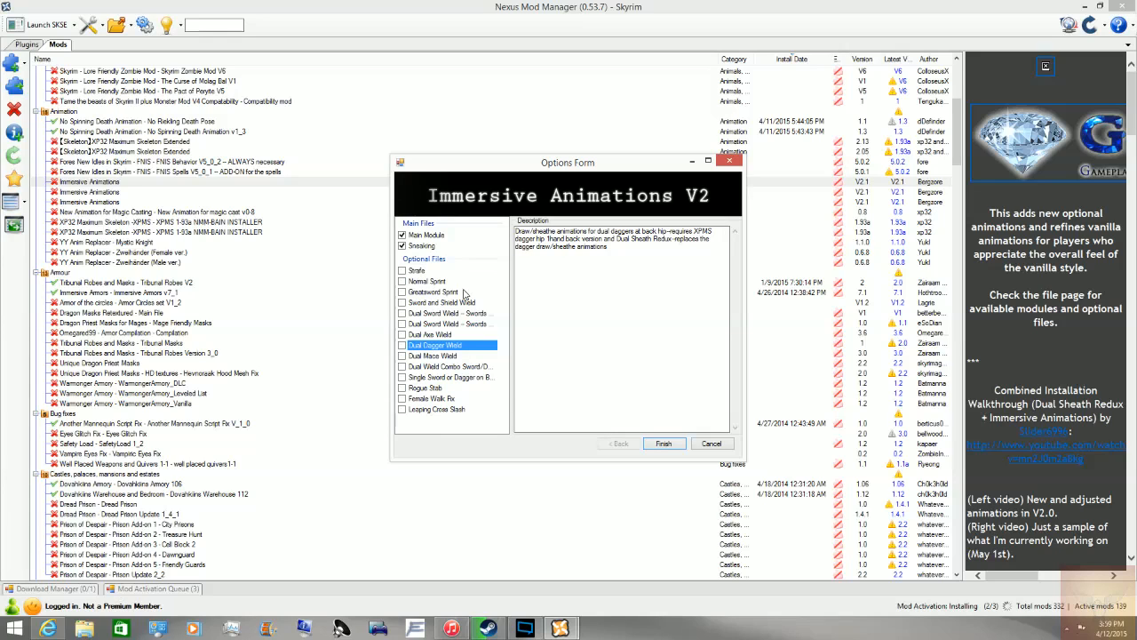
pyautogui.click(663, 443)
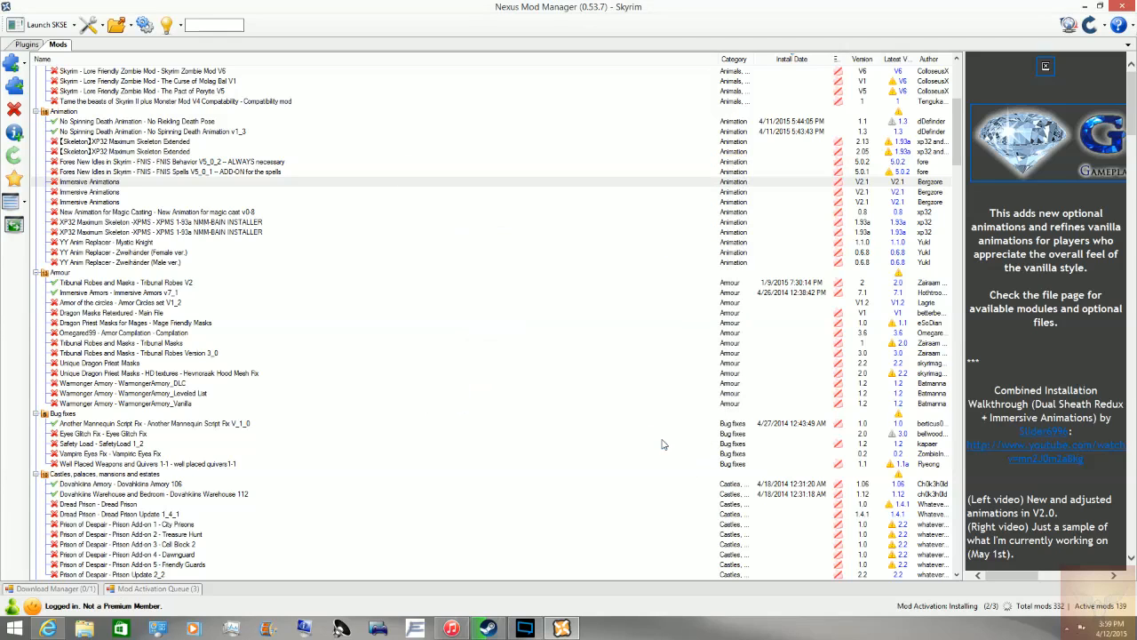
# Check the mod activation queue and the plugin list for the Immersive Animations installation.
pyautogui.click(184, 590)
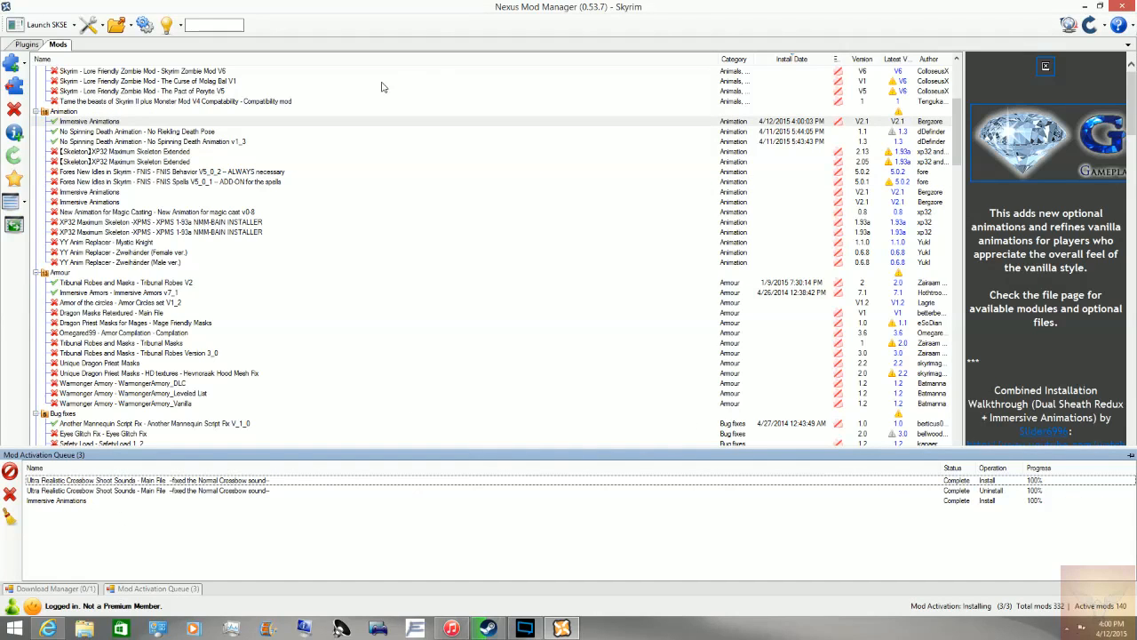
pyautogui.click(238, 192)
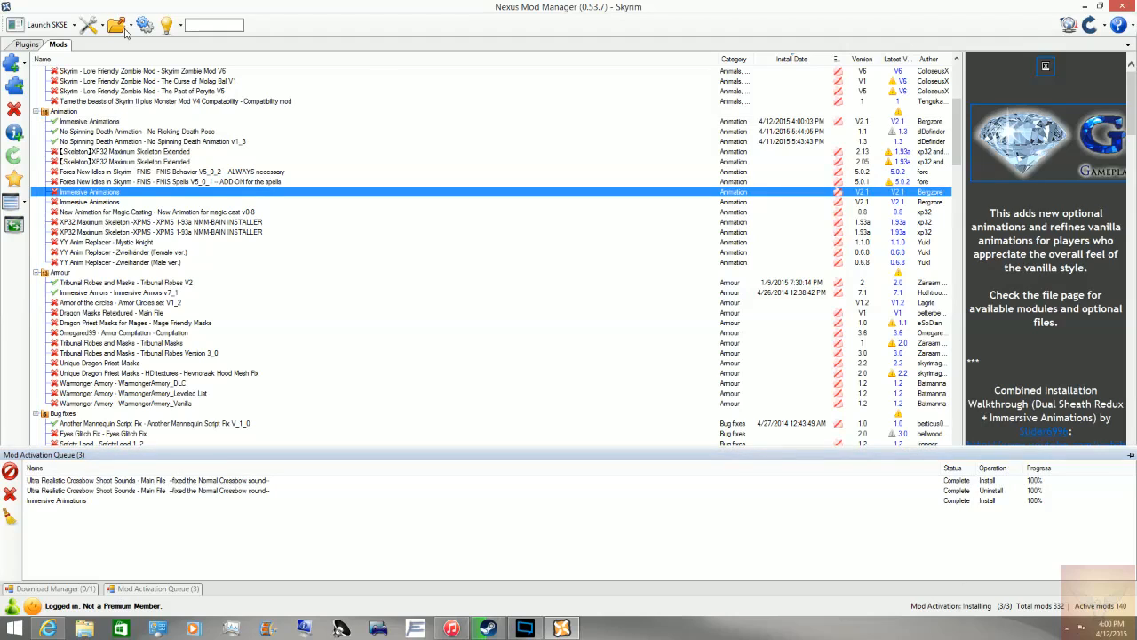
pyautogui.click(27, 44)
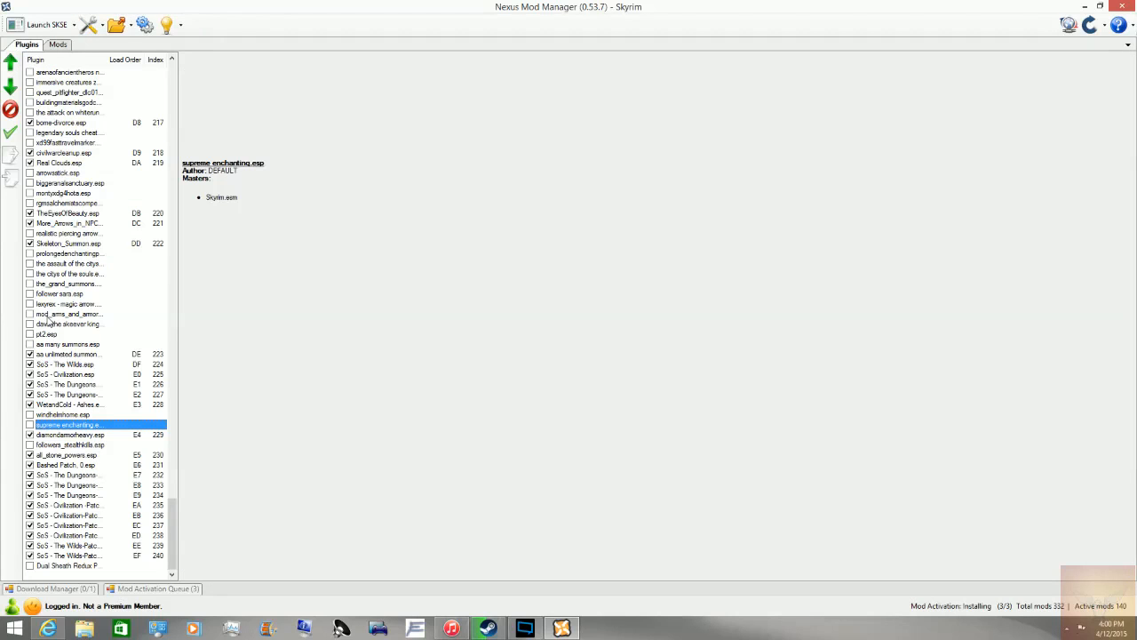
# Deactivate the Immersive Animations mod and activate Armor of the circles - Armor Circles set V1_2 in the mod list.
pyautogui.click(56, 44)
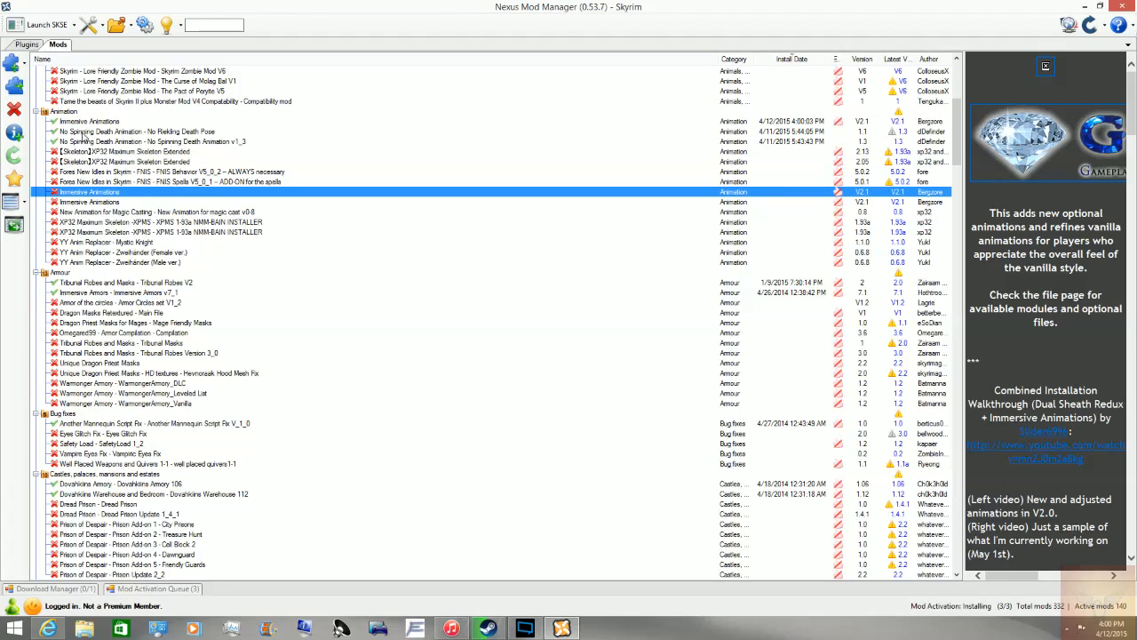
pyautogui.click(75, 123)
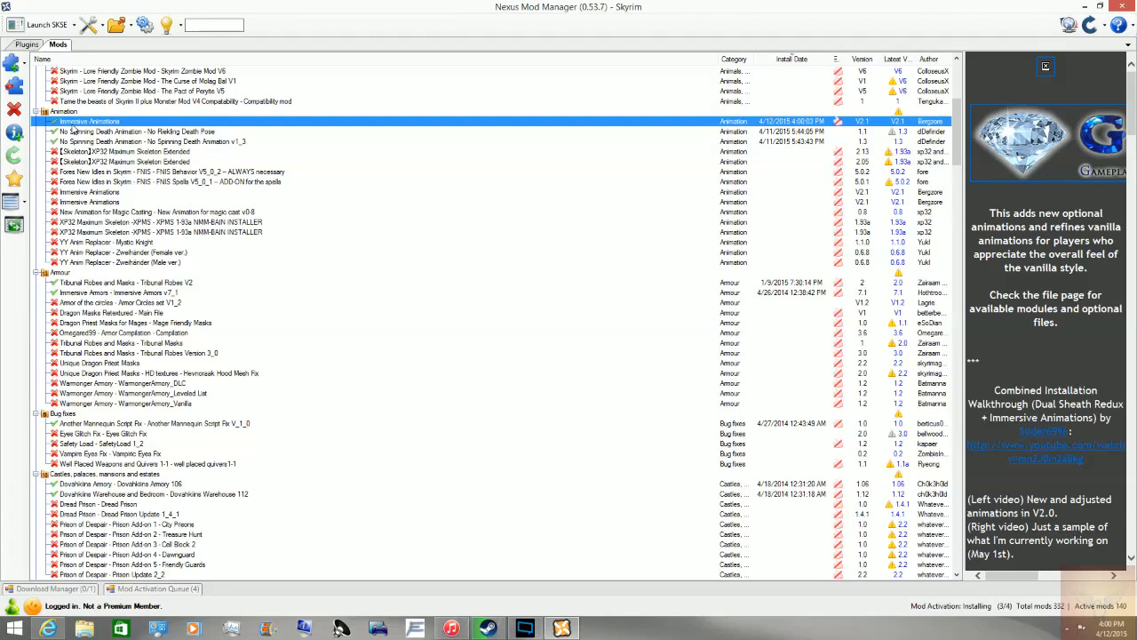
pyautogui.doubleClick(98, 304)
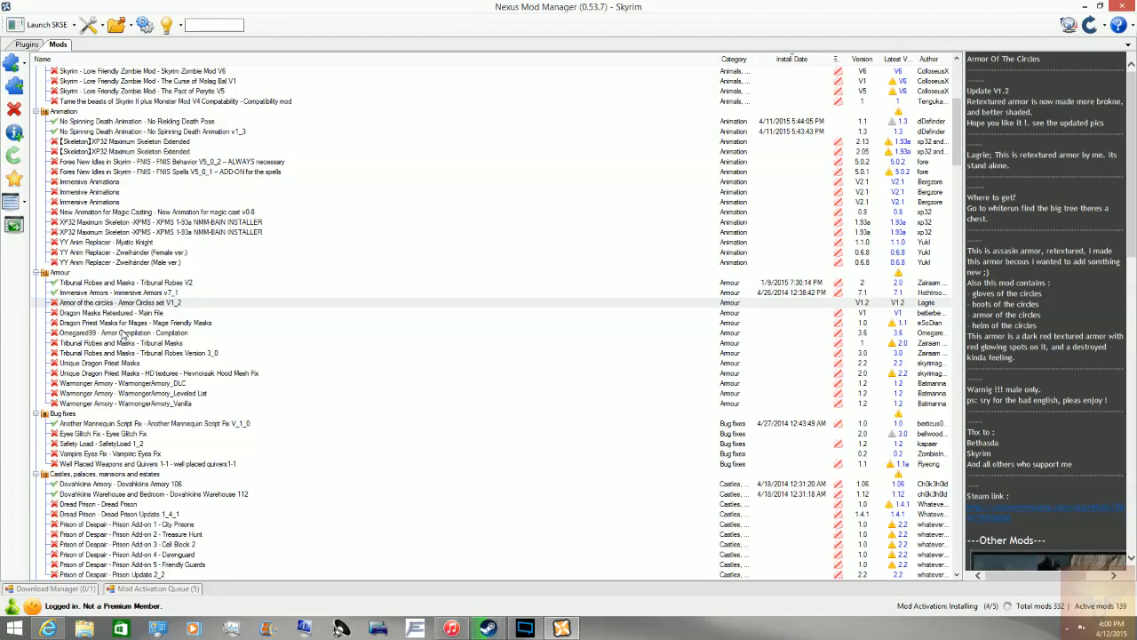
# View the LagrieCircles.esp plugin at the end of the plugin list and toggle it off and on again.
pyautogui.click(29, 46)
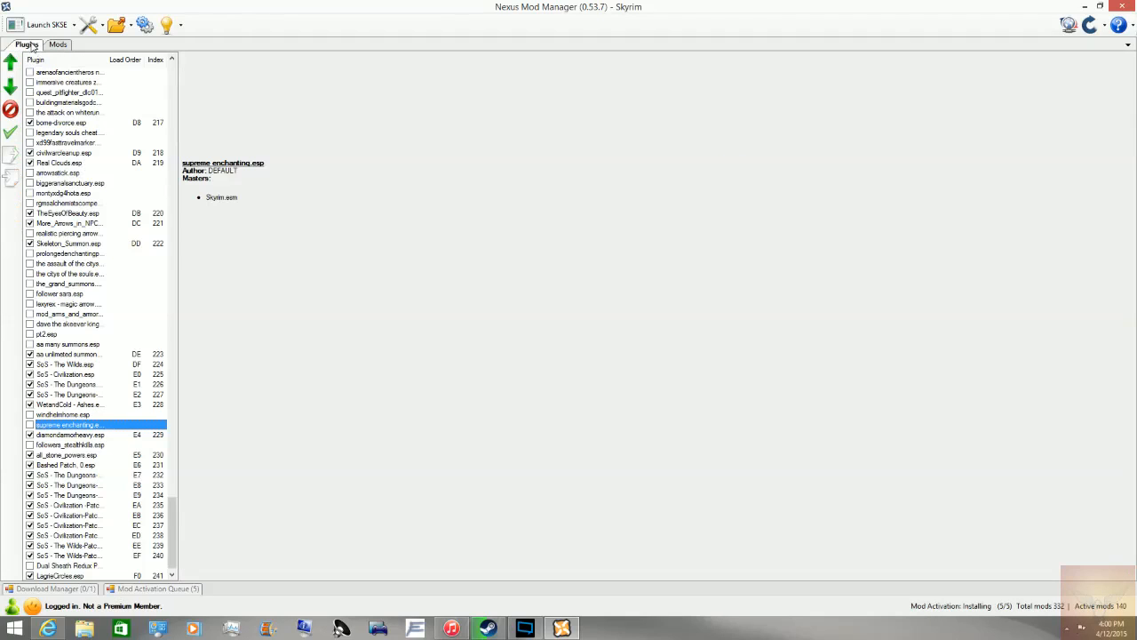
pyautogui.scroll(-1, 71, 290)
pyautogui.click(67, 568)
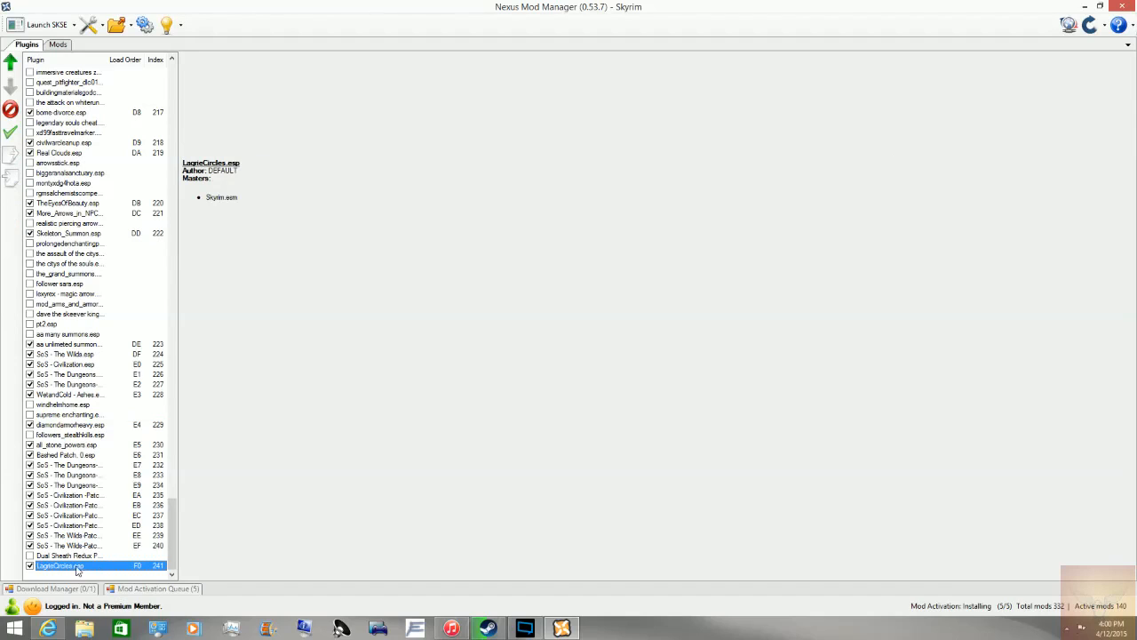
pyautogui.click(29, 566)
pyautogui.click(29, 566)
# Move LagrieCircles.esp between civilwarcleanup.esp and Real Clouds.esp in the load order, and return it to the end of the list.
pyautogui.click(59, 536)
pyautogui.click(58, 568)
pyautogui.moveTo(59, 568); pyautogui.dragTo(80, 167)
pyautogui.click(65, 144)
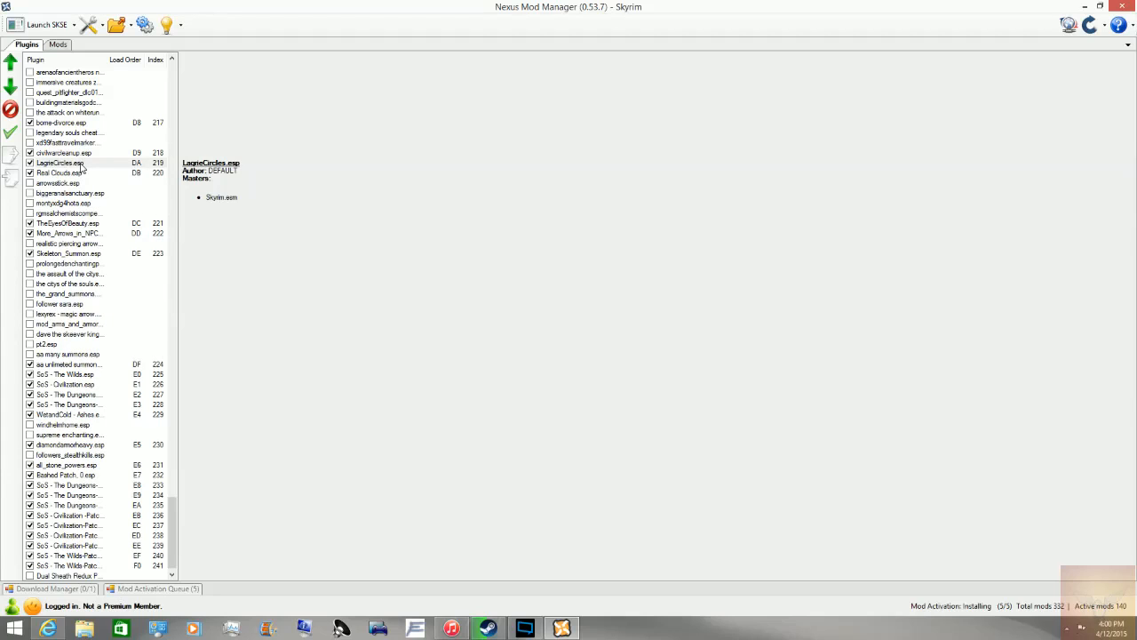
pyautogui.moveTo(81, 167); pyautogui.dragTo(55, 574)
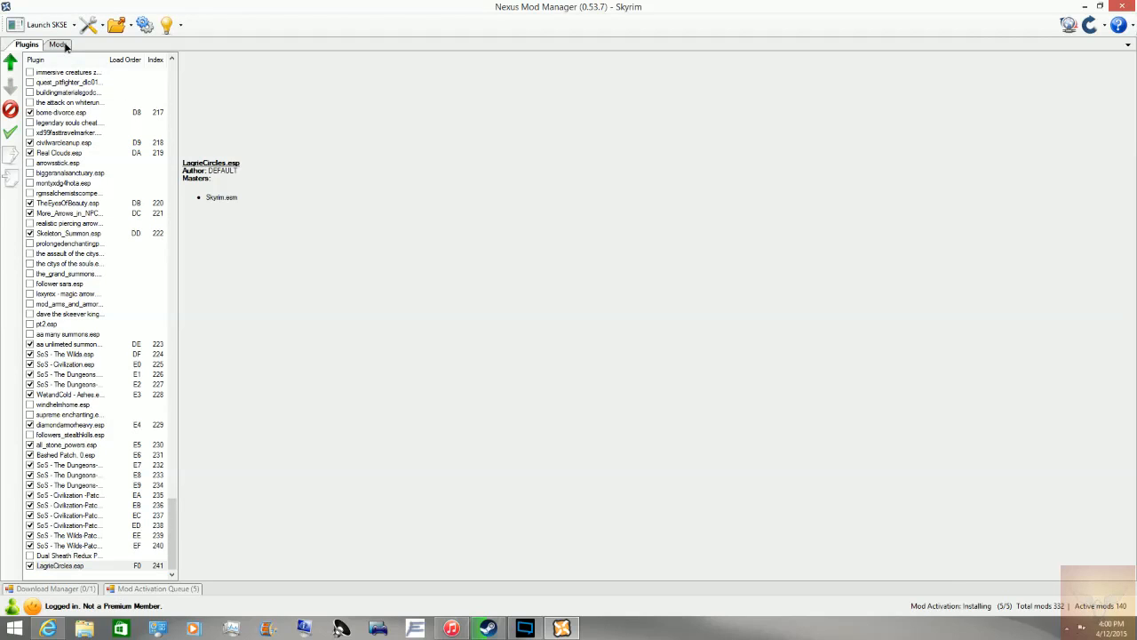
# Deactivate the Armor of the circles mod in the mod list.
pyautogui.click(67, 46)
pyautogui.click(195, 25)
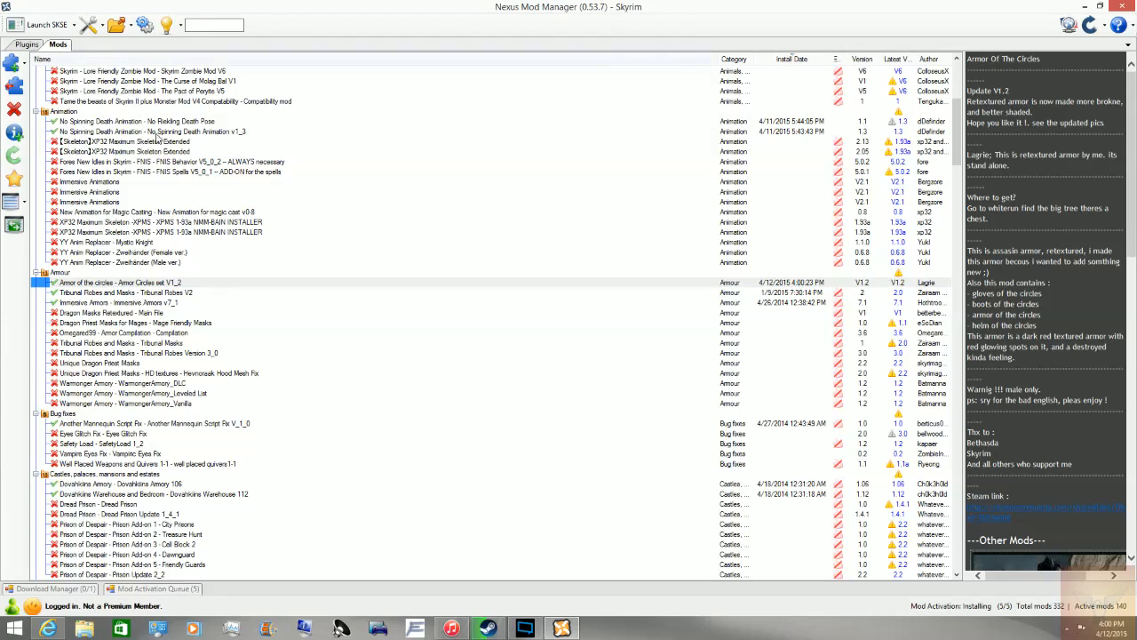
pyautogui.doubleClick(113, 283)
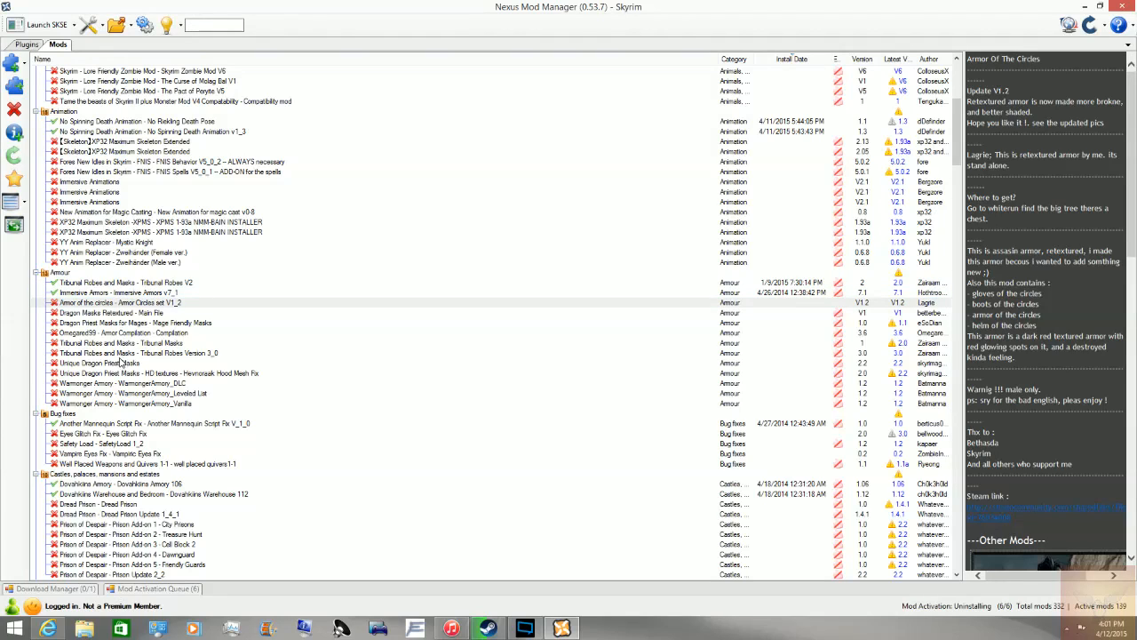
# Open the Nexus web pages of the Immersive Armors and Warmonger Armory mods from their latest version entries in the mod list.
pyautogui.click(93, 293)
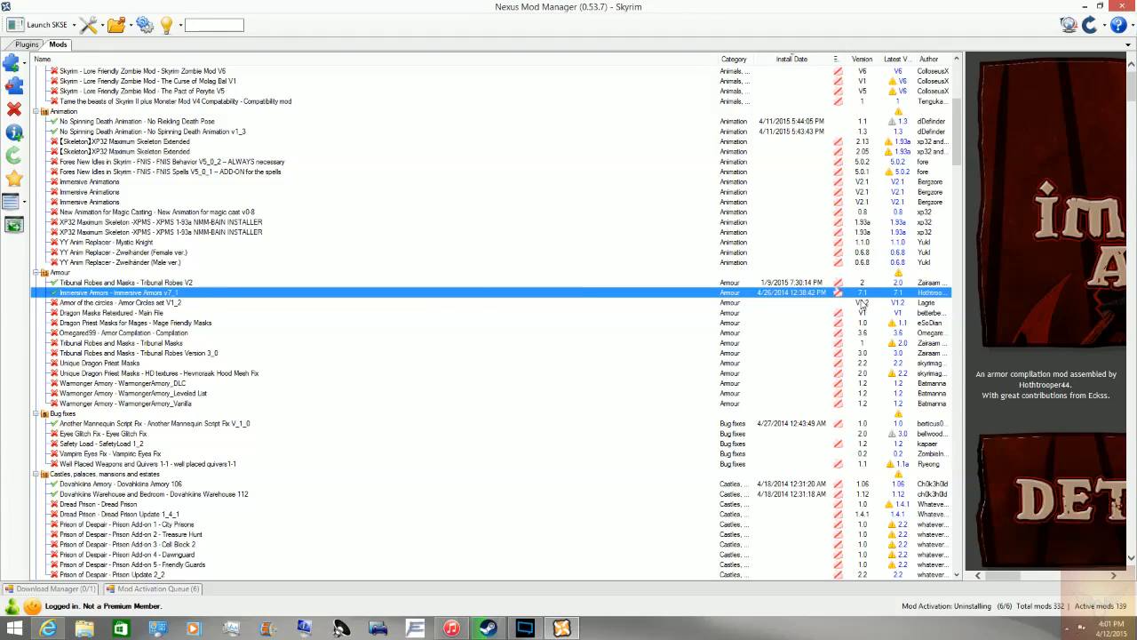
pyautogui.click(896, 296)
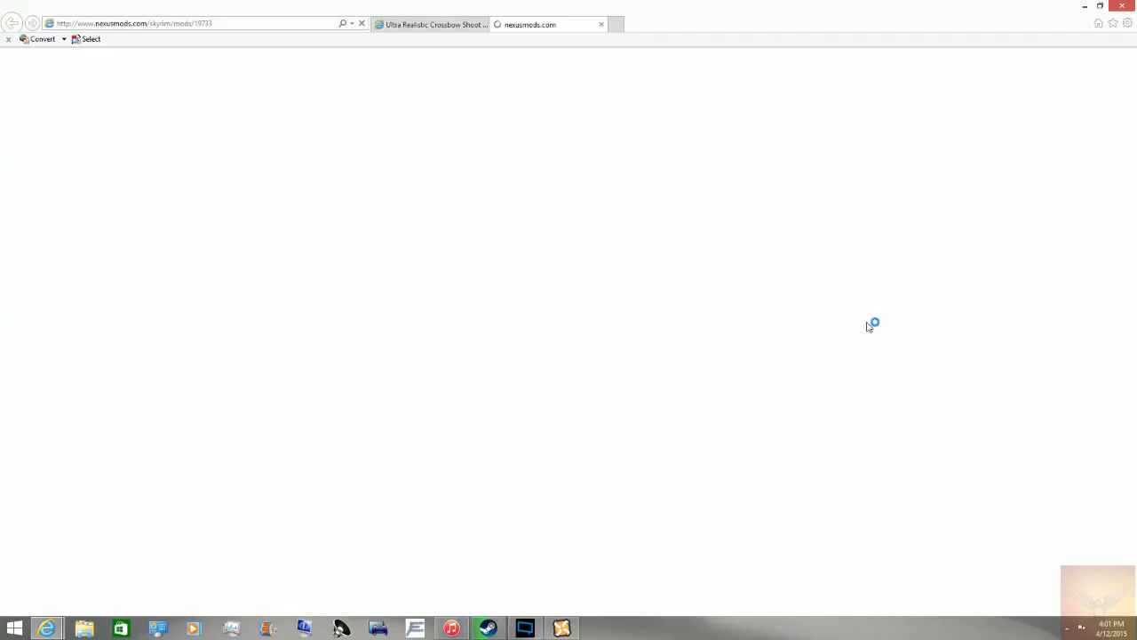
pyautogui.click(562, 628)
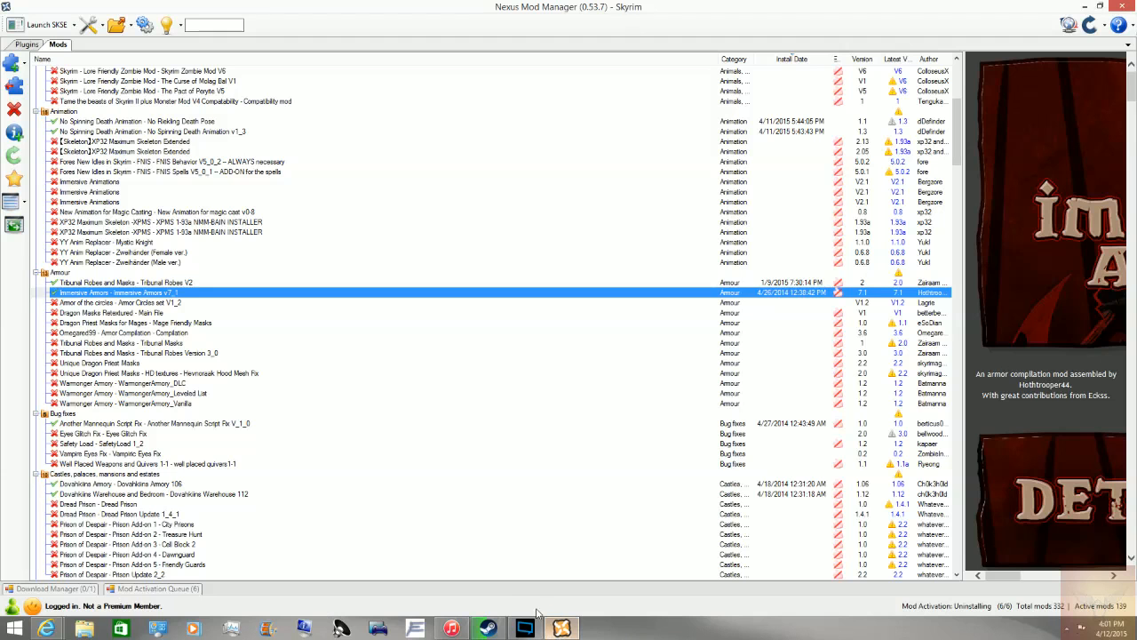
pyautogui.click(173, 406)
pyautogui.click(232, 395)
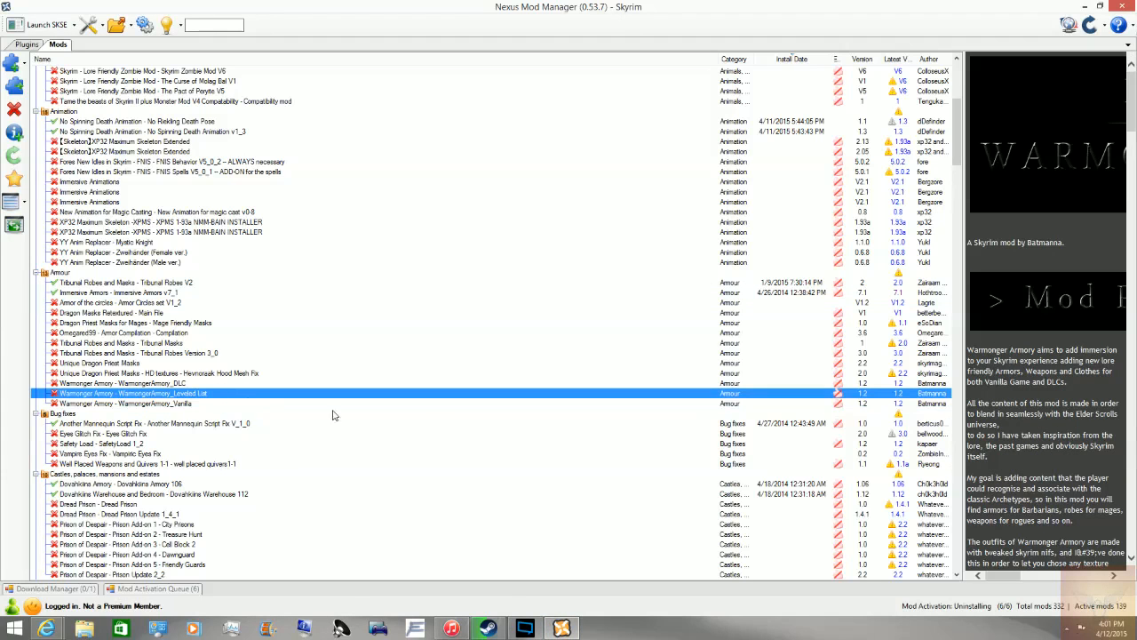
pyautogui.click(899, 392)
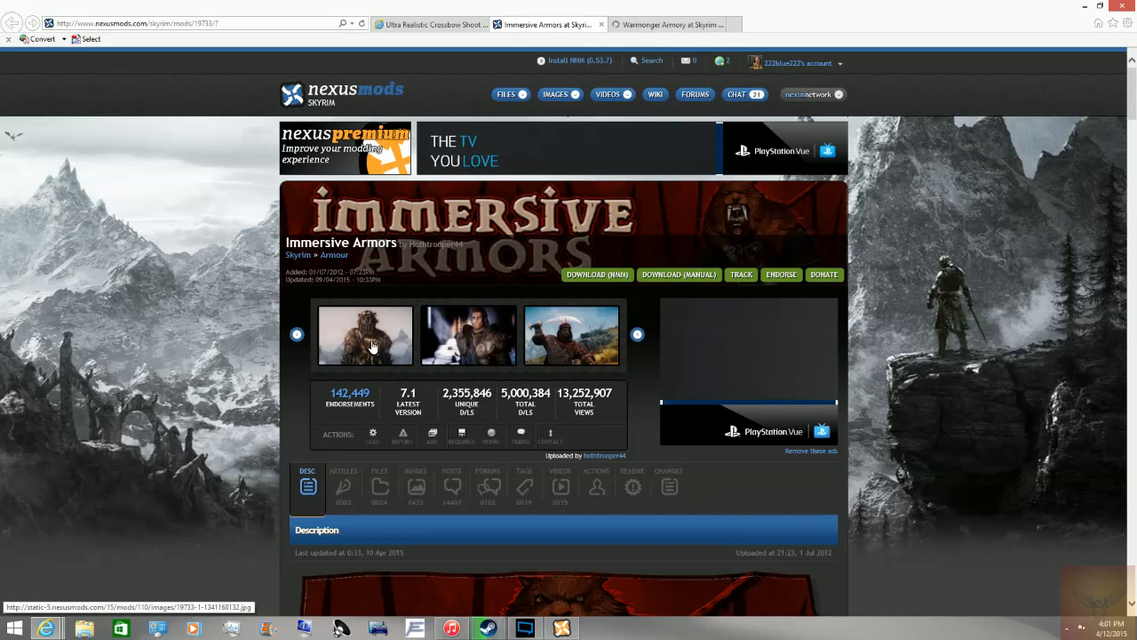
# Look over the Immersive Armors page, close the Ultra Realistic Crossbow Shoot Sounds page and display the Warmonger Armory page.
pyautogui.scroll(-3, 372, 345)
pyautogui.scroll(1, 372, 345)
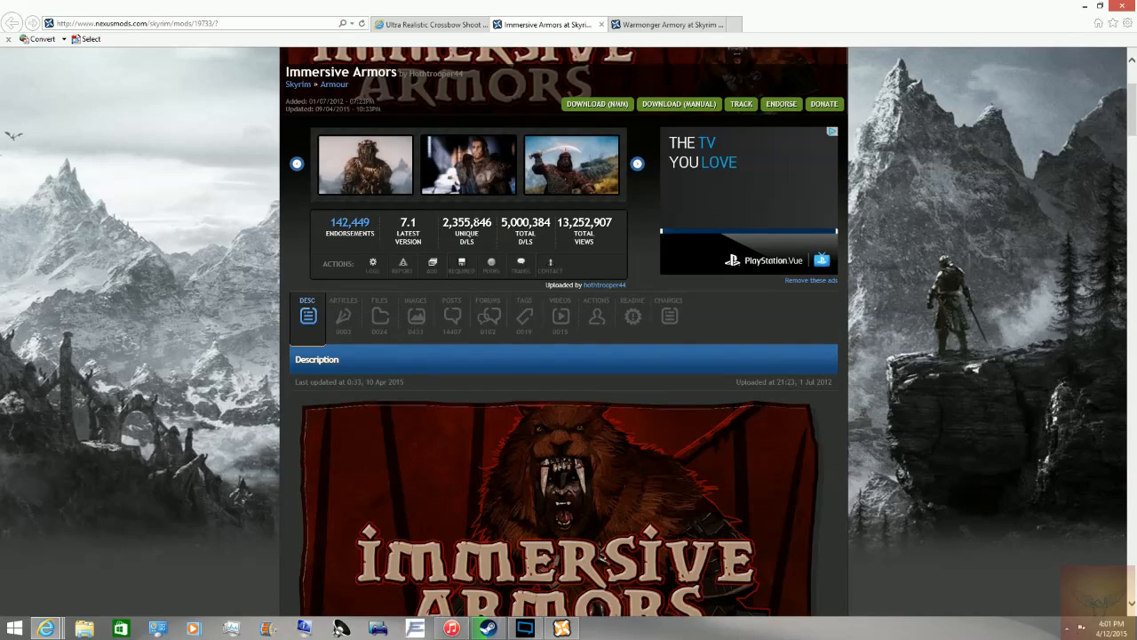
pyautogui.click(481, 25)
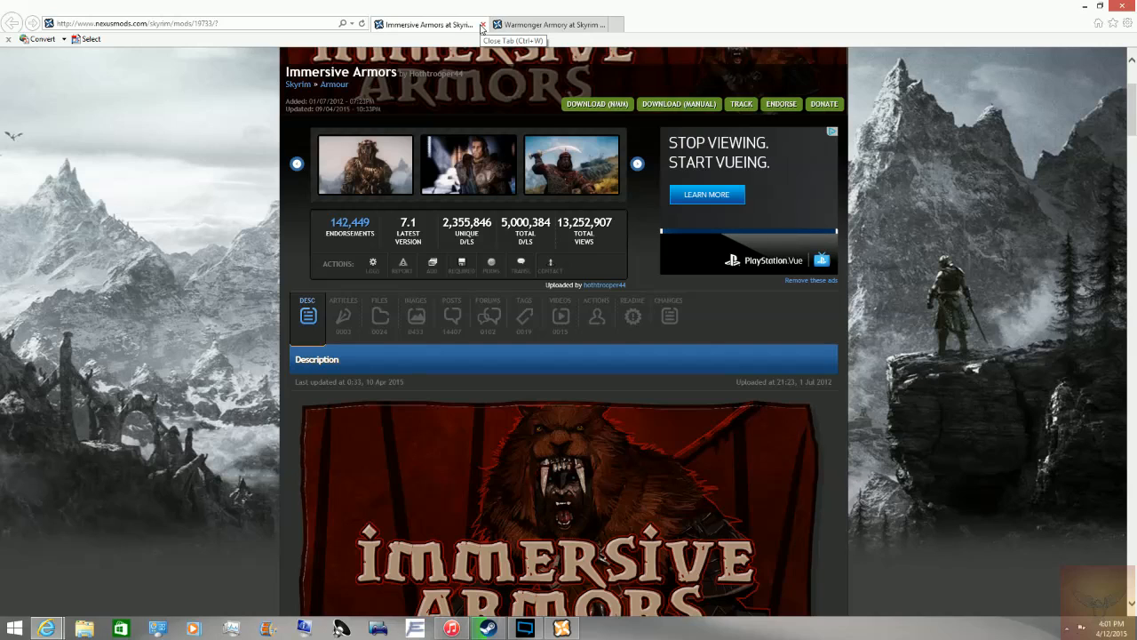
pyautogui.click(535, 25)
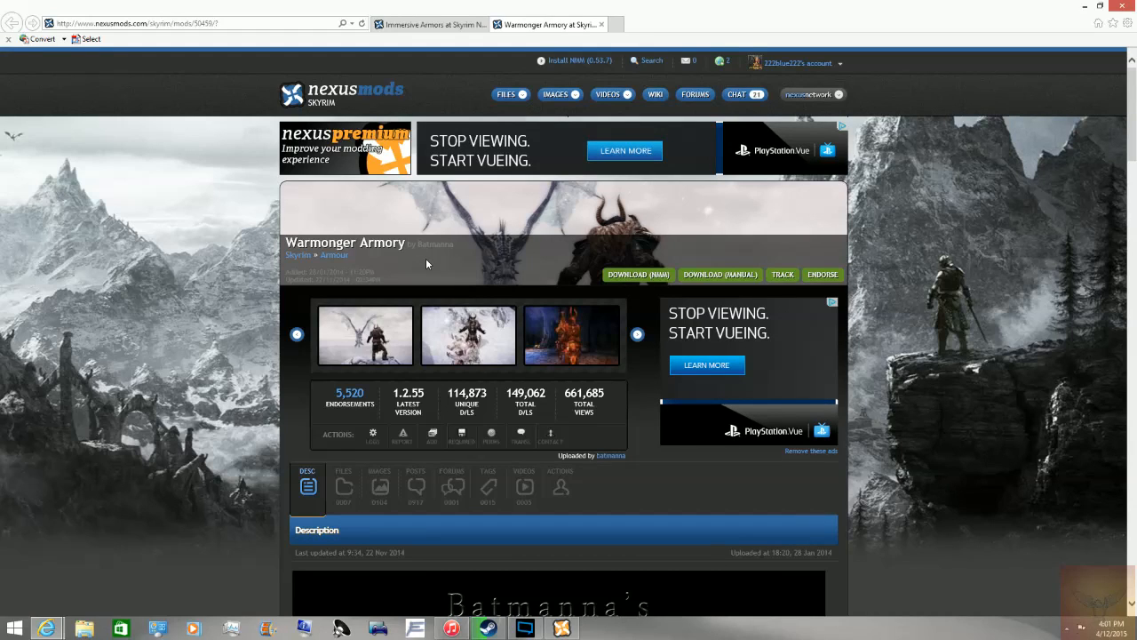
# Switch to Nexus Mod Manager's plugin list and close the Internet Explorer window with all its open pages.
pyautogui.click(562, 628)
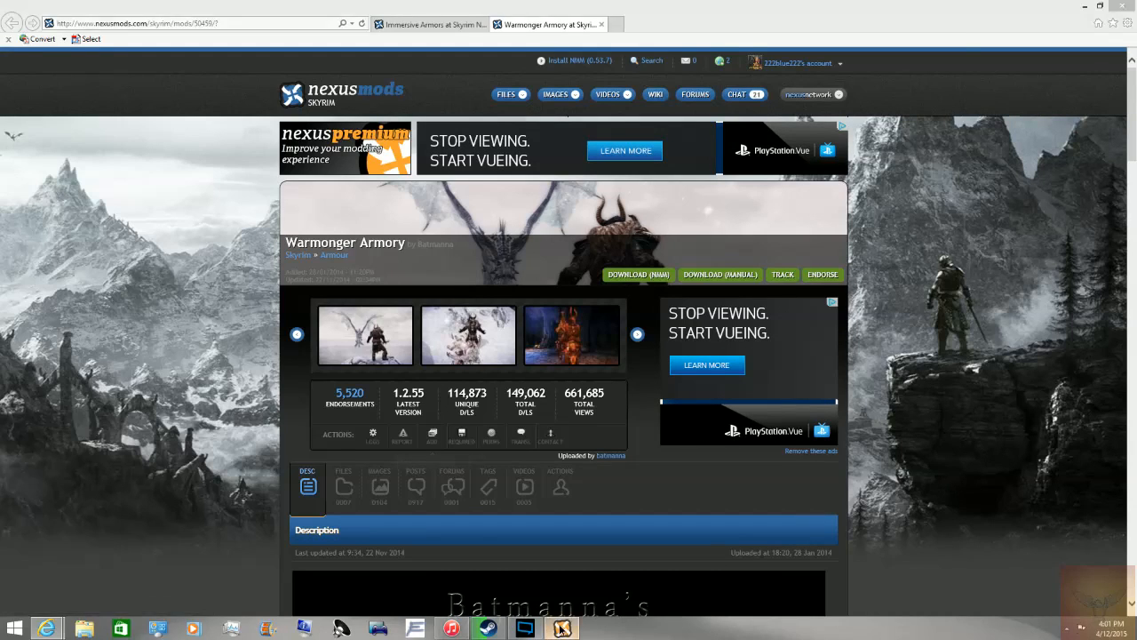
pyautogui.click(29, 45)
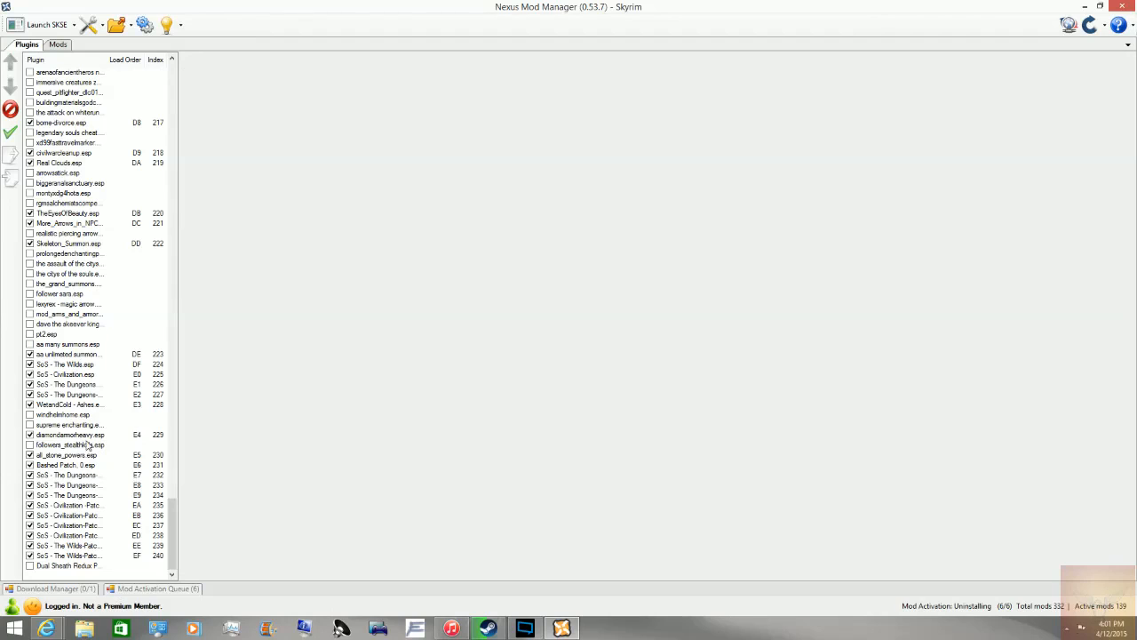
pyautogui.moveTo(51, 629)
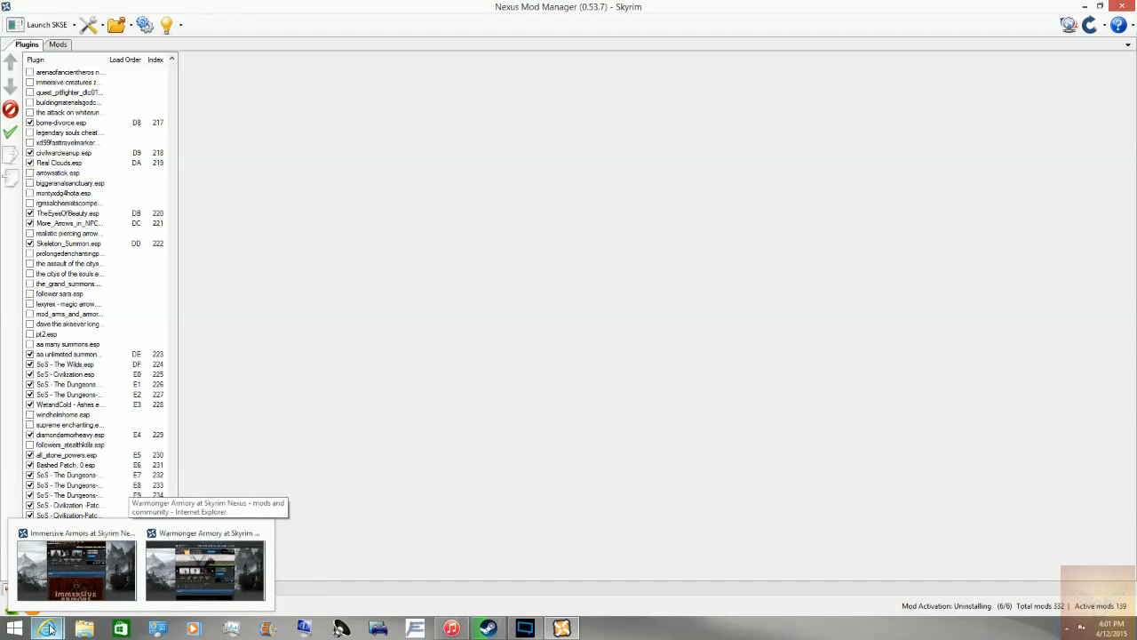
pyautogui.click(63, 556)
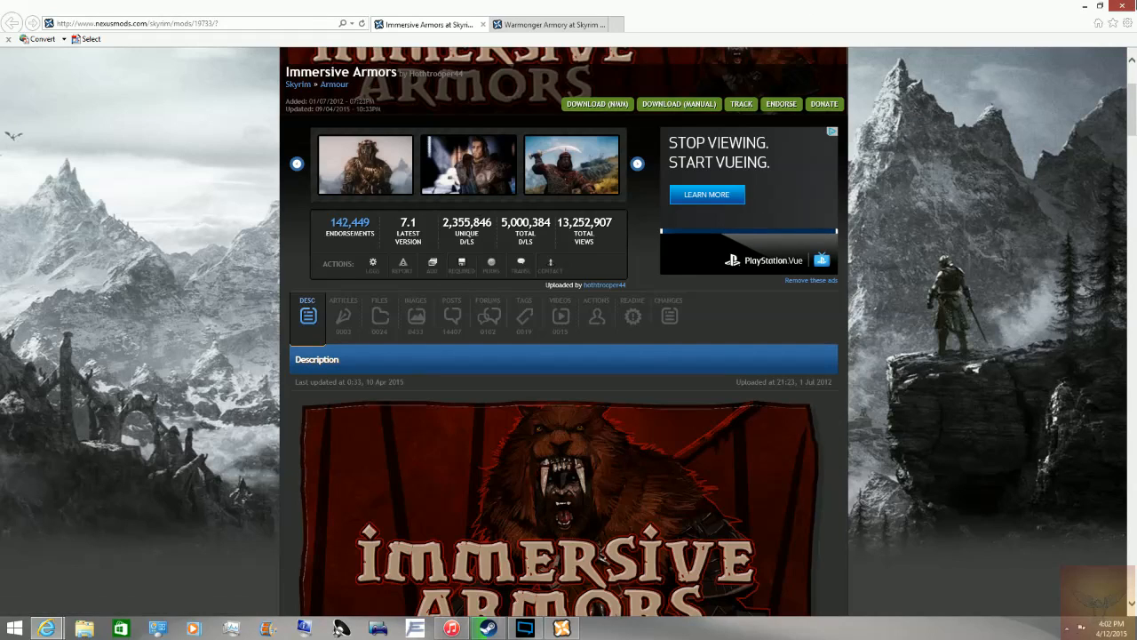
pyautogui.click(1122, 6)
pyautogui.click(546, 317)
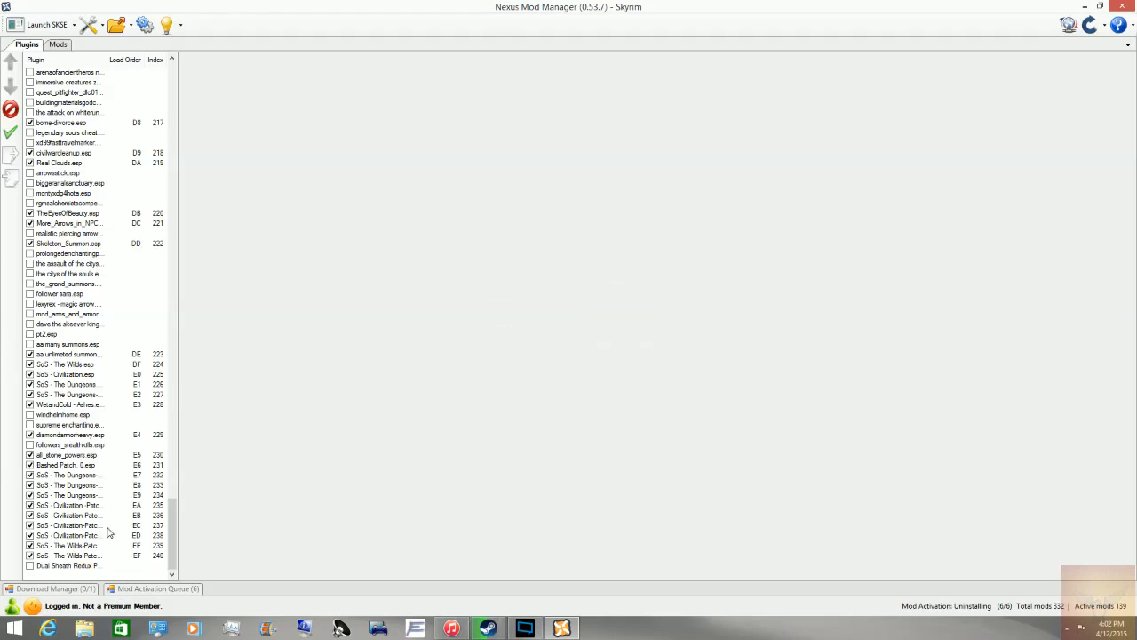
# View the details of the Bashed Patch, 0.esp and SoS - The Dungeons-PatchRLOMajorCityInteriors.esp plugins.
pyautogui.click(57, 467)
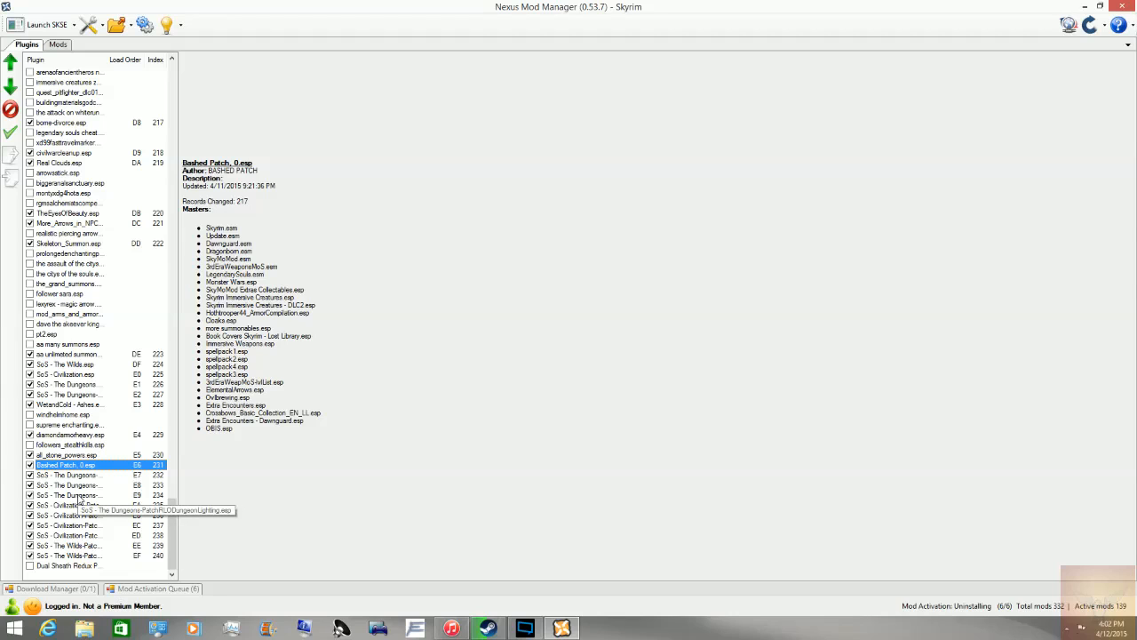
pyautogui.click(58, 485)
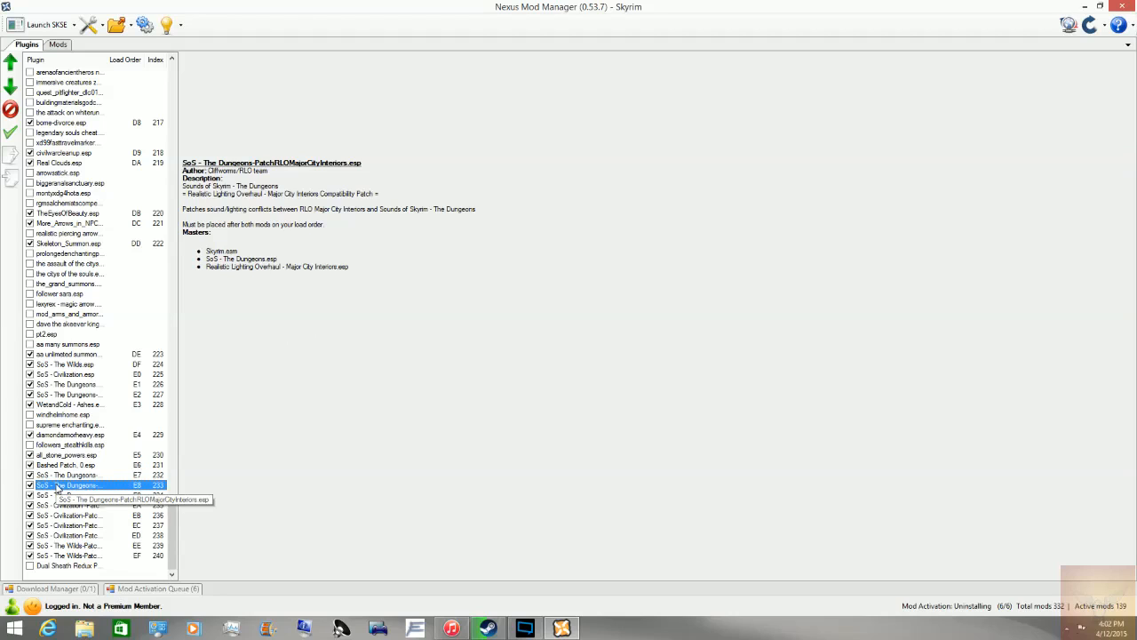
# View the Bashed Patch, 0.esp plugin details and compare the mod list with the plugin list.
pyautogui.click(61, 465)
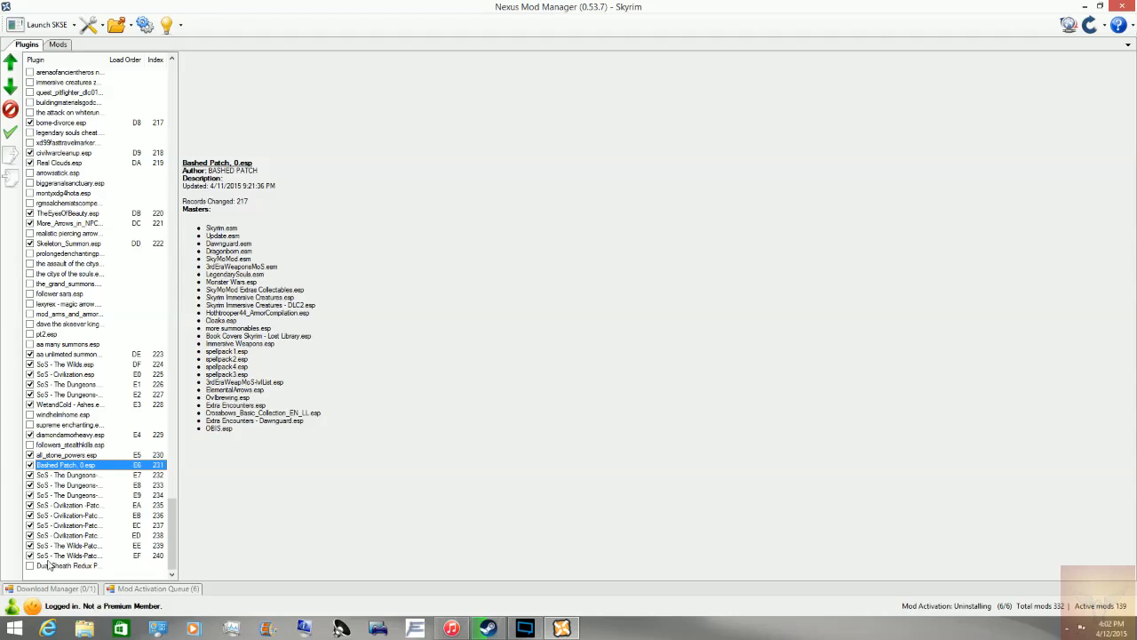
pyautogui.click(57, 44)
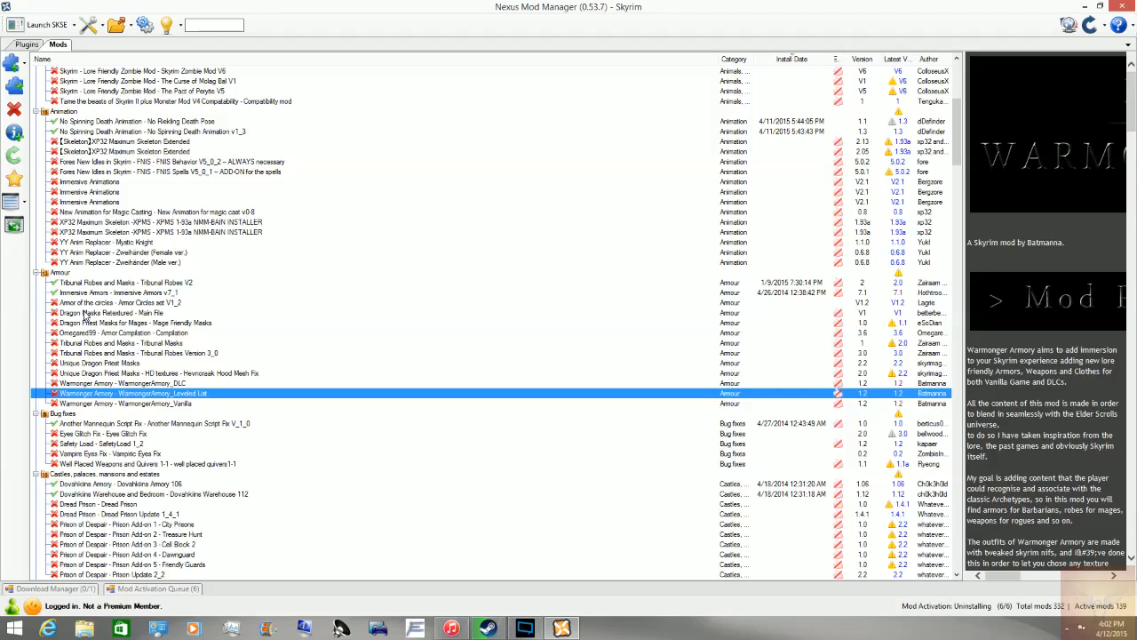
pyautogui.click(25, 45)
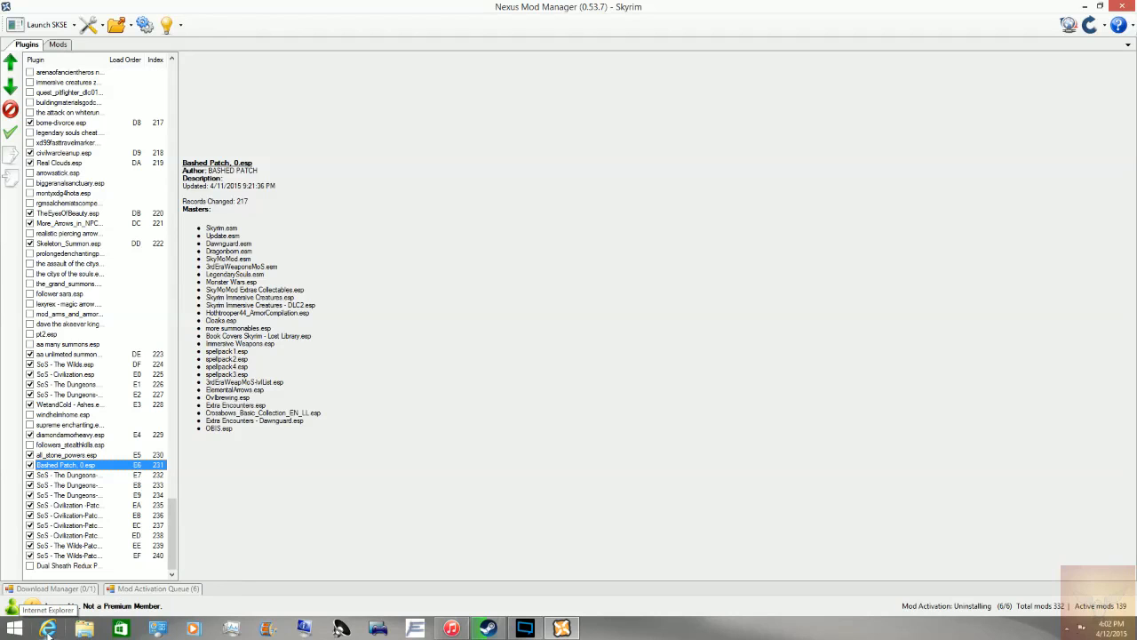
# Switch to Internet Explorer and go to the Skyrim Nexus mod search page.
pyautogui.click(49, 630)
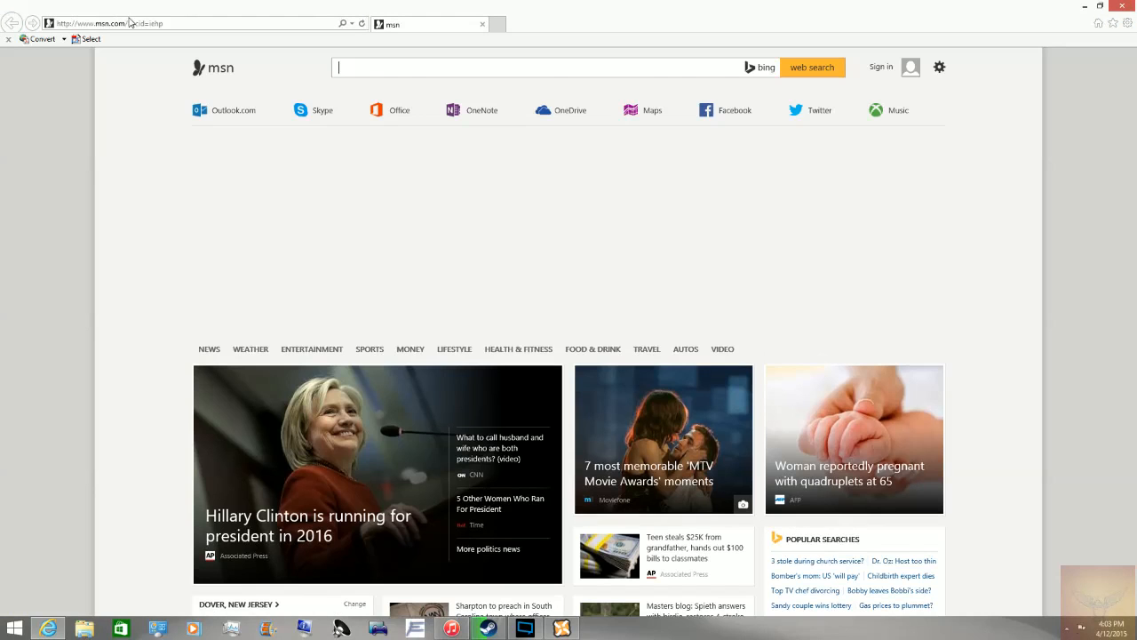
pyautogui.click(131, 23)
pyautogui.write('smod')
pyautogui.press('Return')
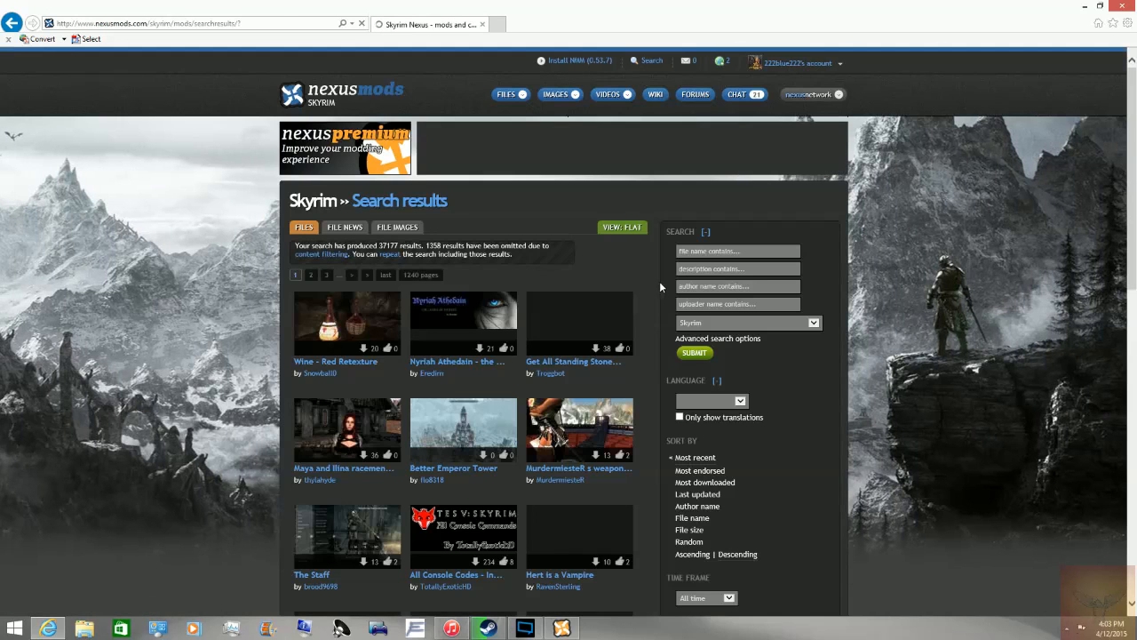
# Search the Skyrim Nexus files by file name for wrye bash, correcting the misspelled search term.
pyautogui.click(698, 252)
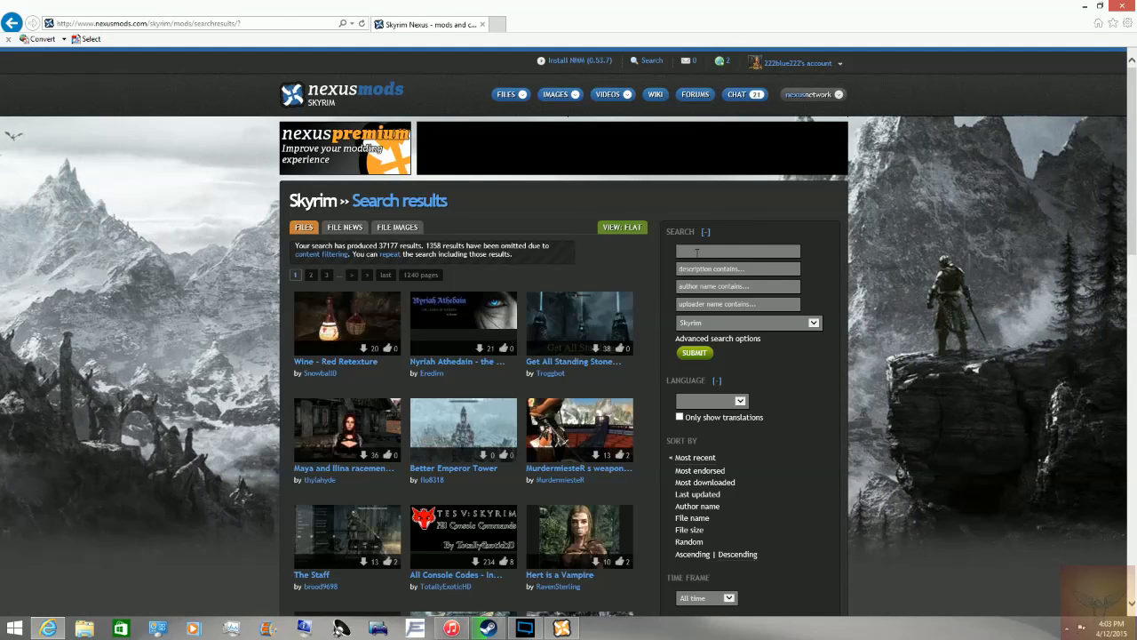
pyautogui.write('wrye bash')
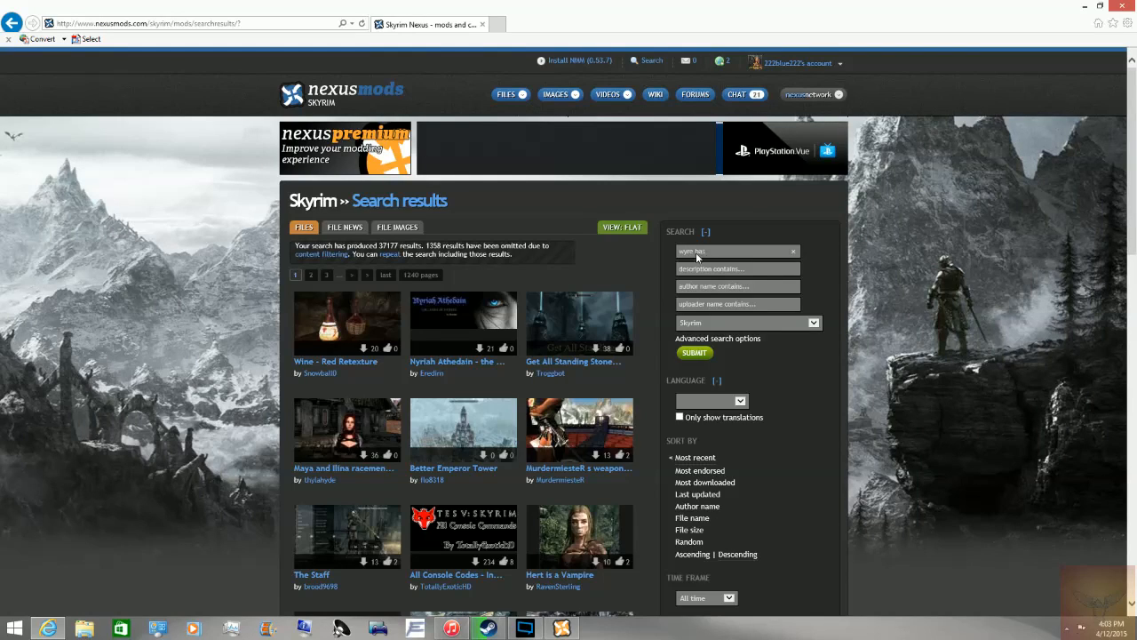
pyautogui.press('Return')
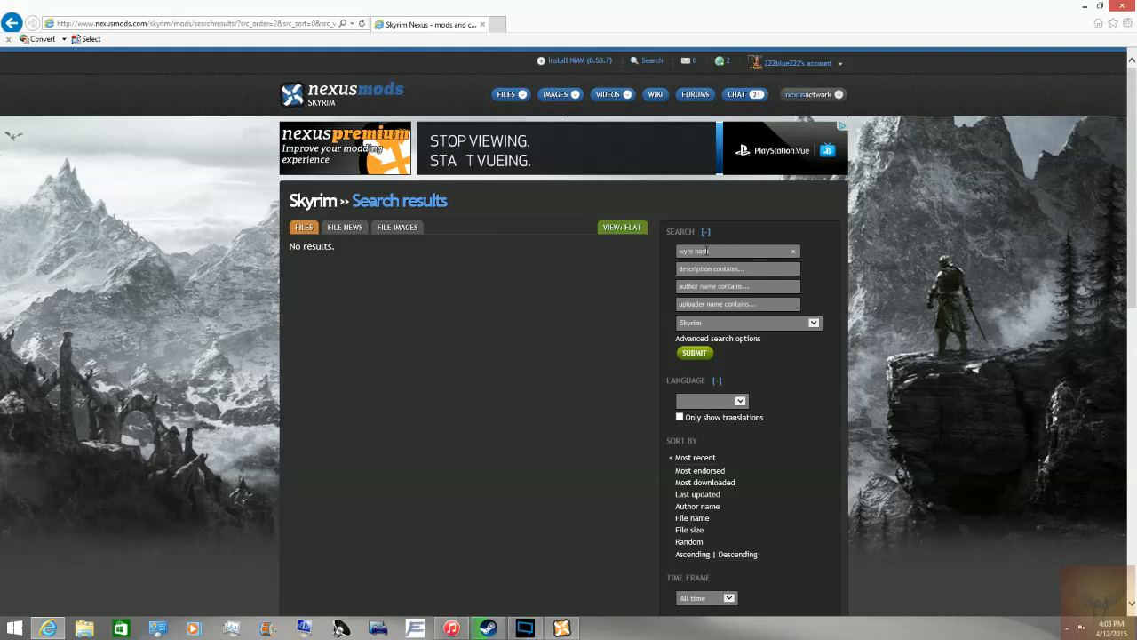
pyautogui.write('ye')
pyautogui.press('Return')
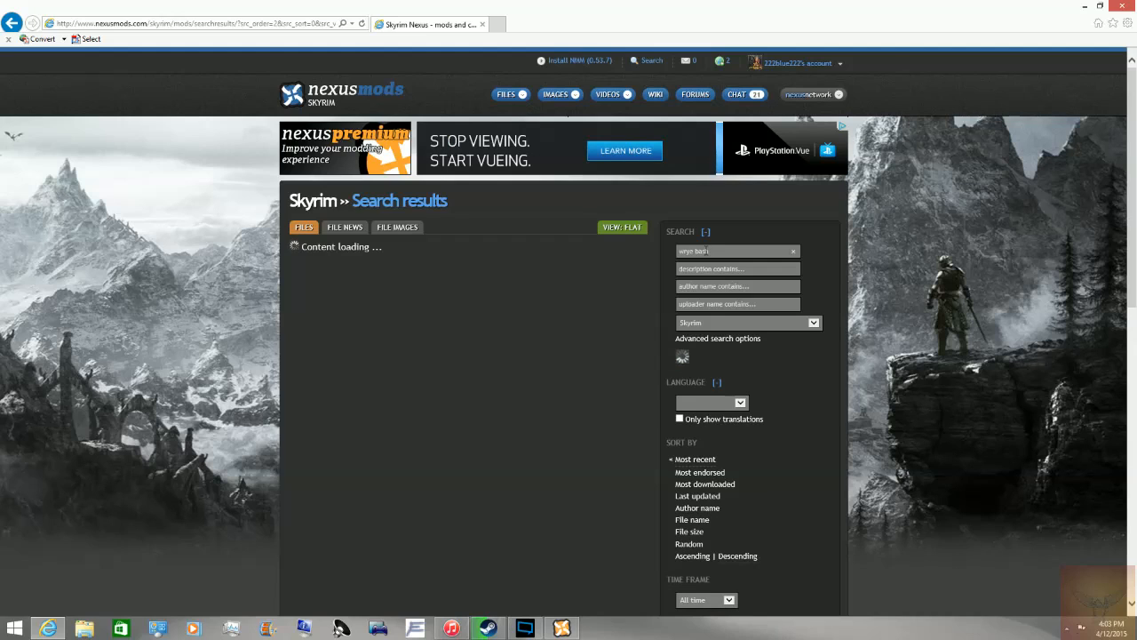
# Open the Wrye Bash mod page from the search results and review its main files, including the Standalone Executable.
pyautogui.click(324, 390)
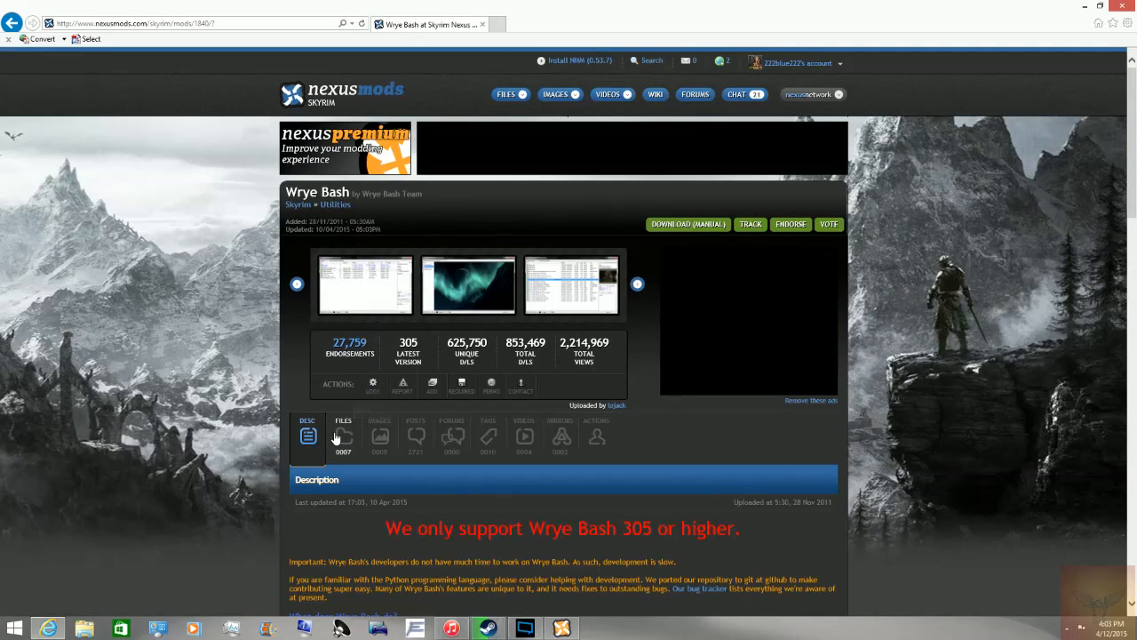
pyautogui.click(342, 436)
pyautogui.scroll(-4, 338, 431)
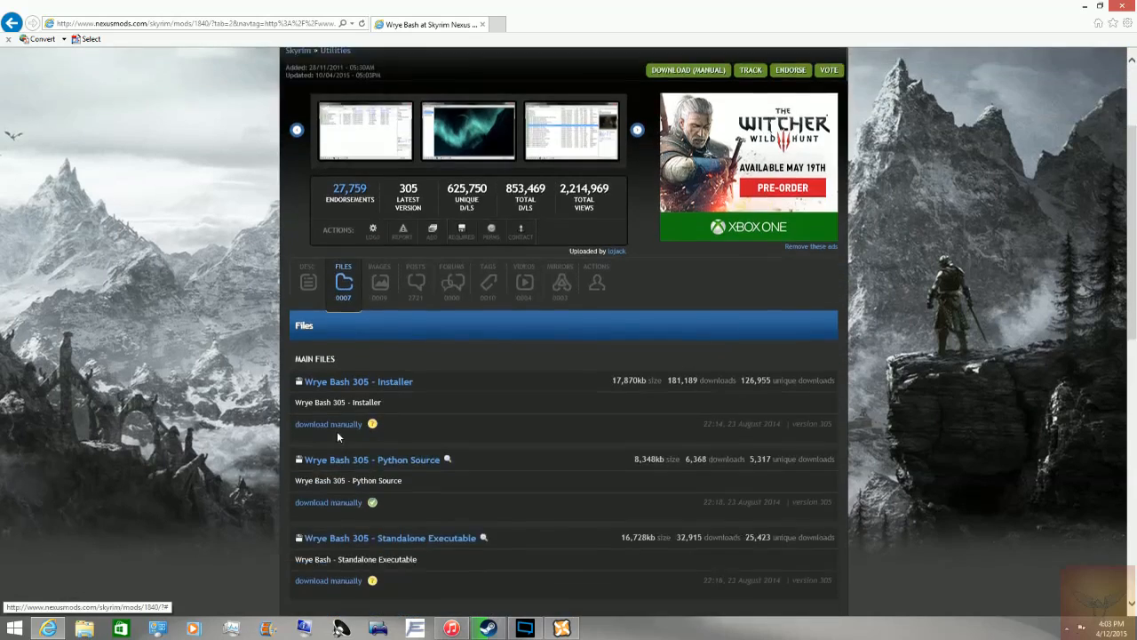
pyautogui.moveTo(373, 242)
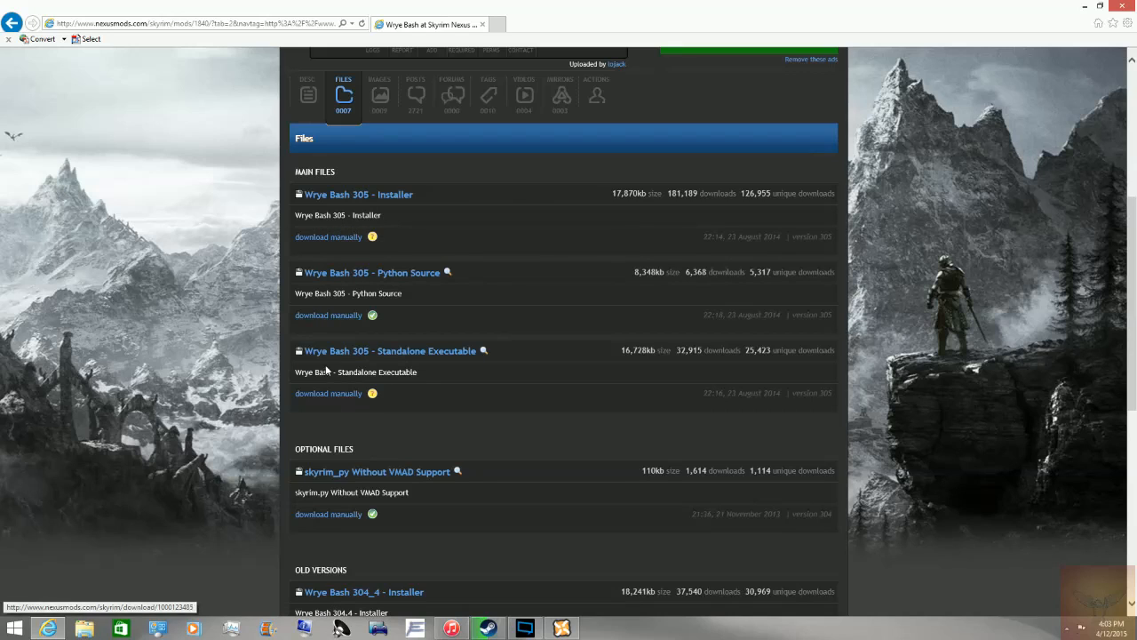
pyautogui.moveTo(296, 373); pyautogui.dragTo(425, 378)
pyautogui.click(425, 379)
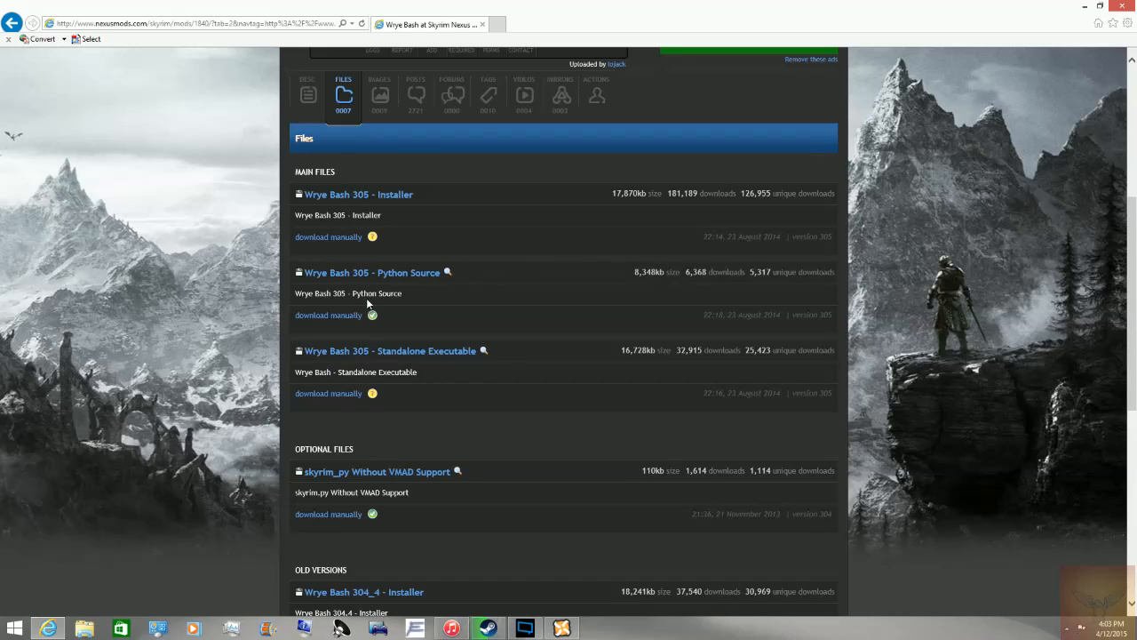
# Try to download Wrye Bash 305 - Standalone Executable manually into the Downloads folder, declining to replace the existing archive.
pyautogui.click(336, 397)
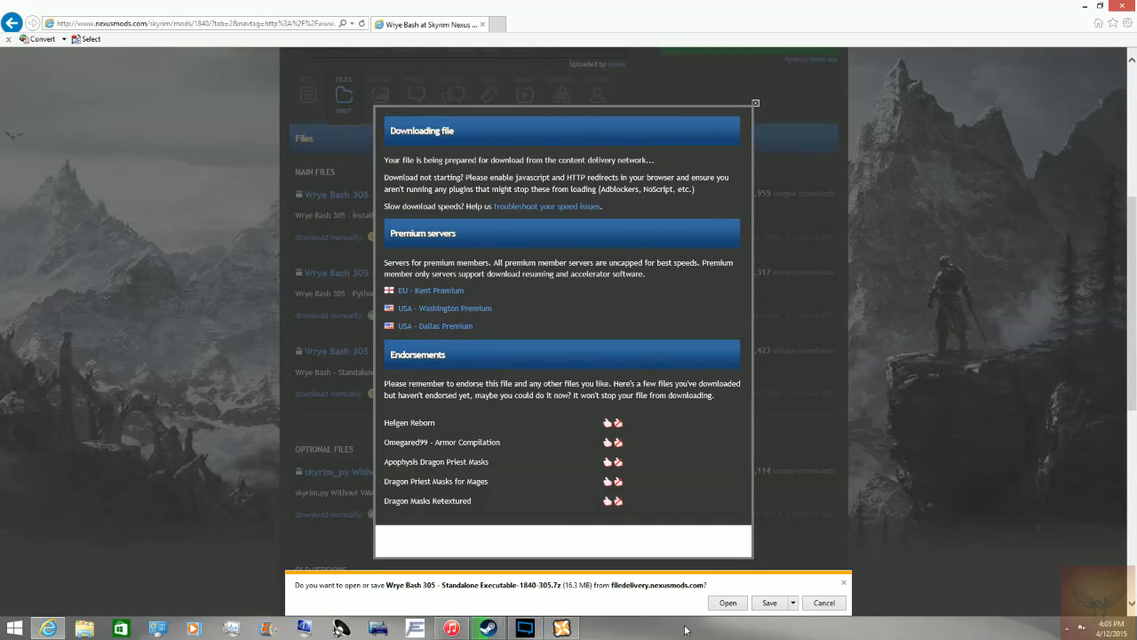
pyautogui.click(792, 602)
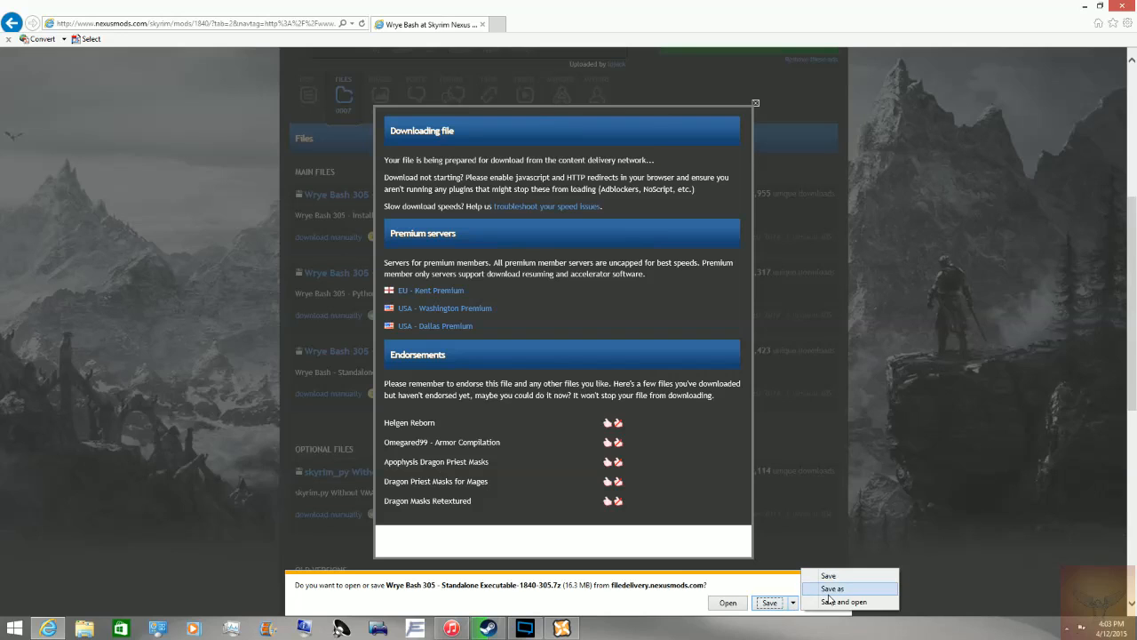
pyautogui.click(830, 589)
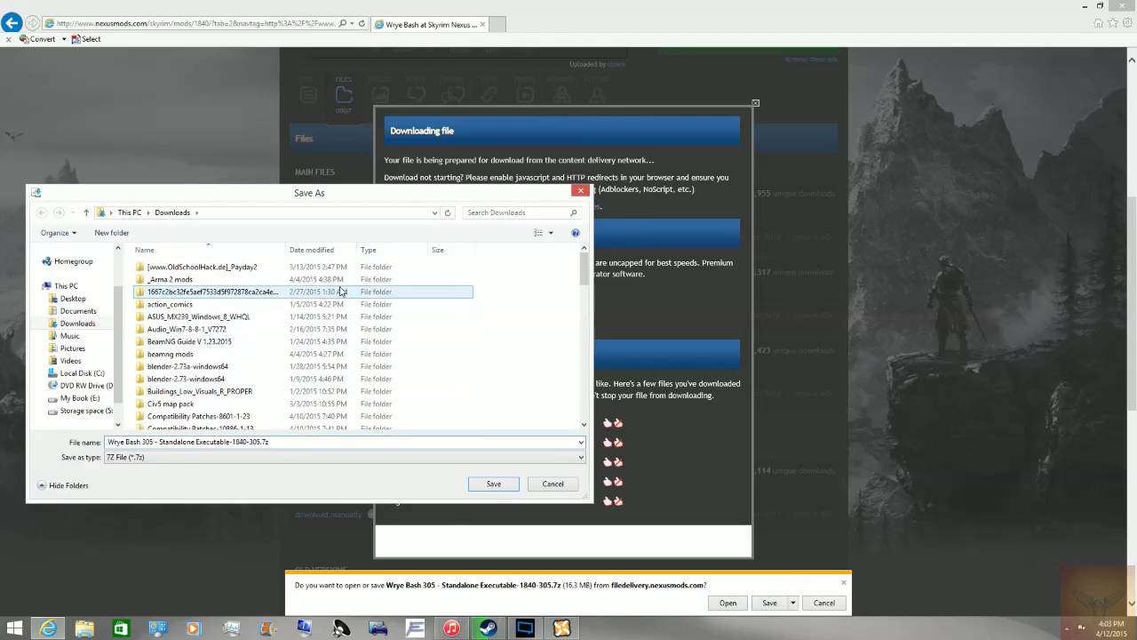
pyautogui.click(493, 483)
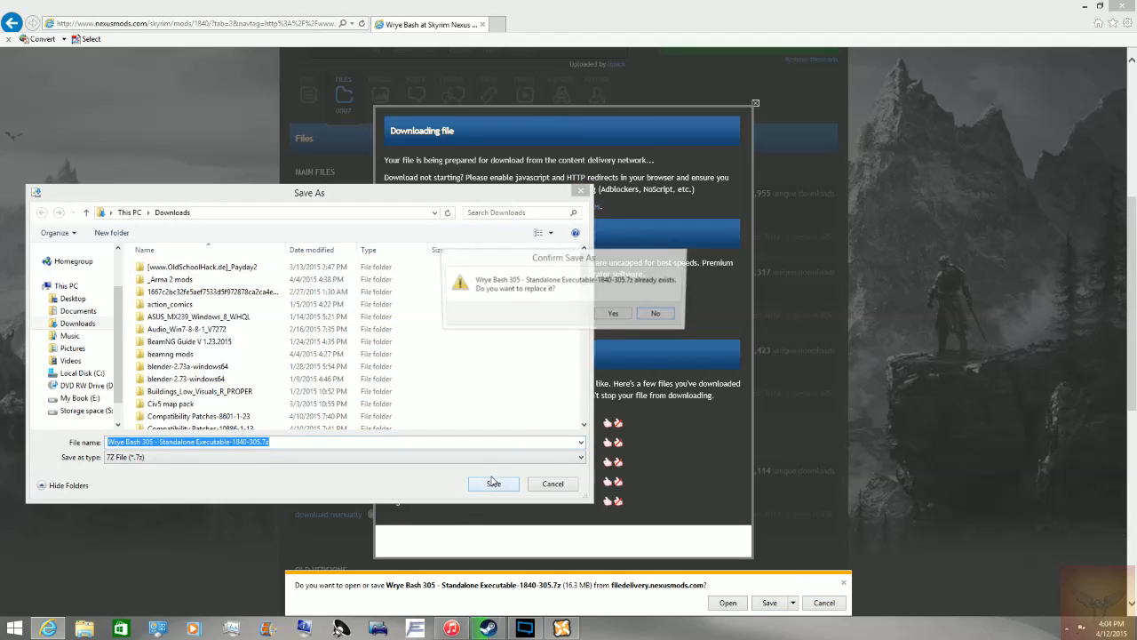
pyautogui.click(654, 316)
pyautogui.click(581, 192)
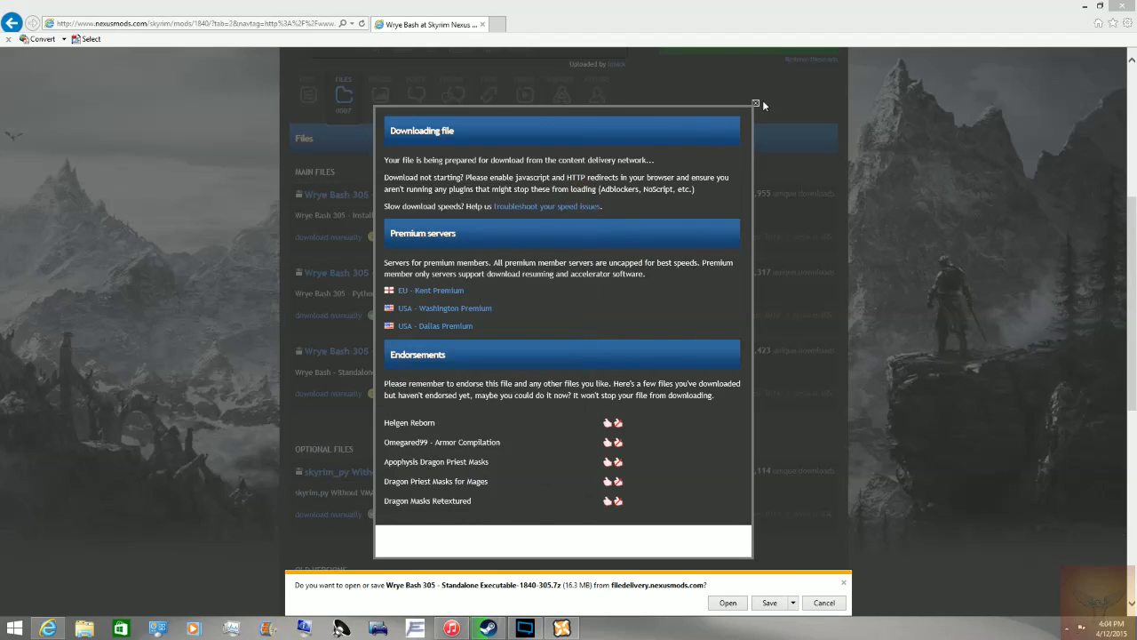
pyautogui.click(756, 104)
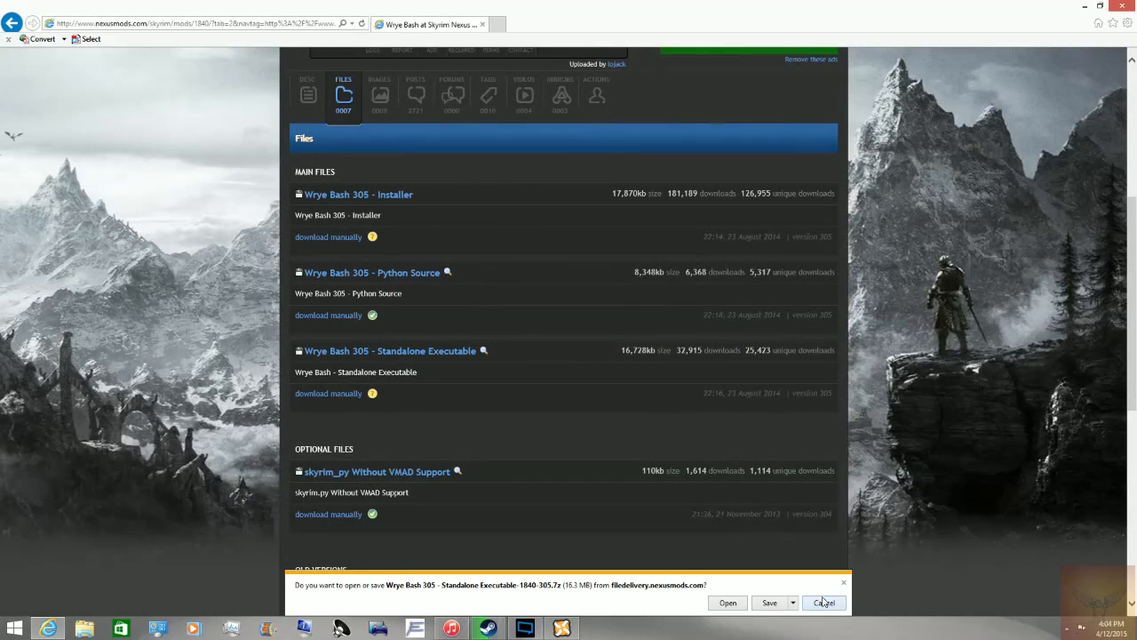
pyautogui.click(823, 603)
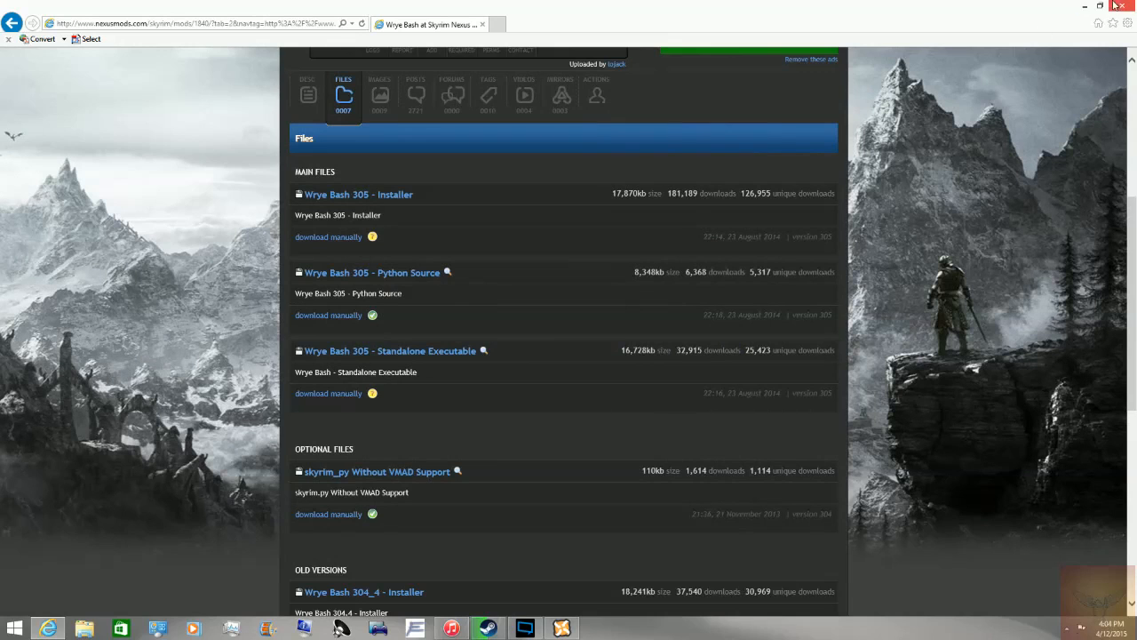
# Open the Downloads folder in File Explorer and select the Wrye Bash 305 - Standalone Executable archive.
pyautogui.click(84, 628)
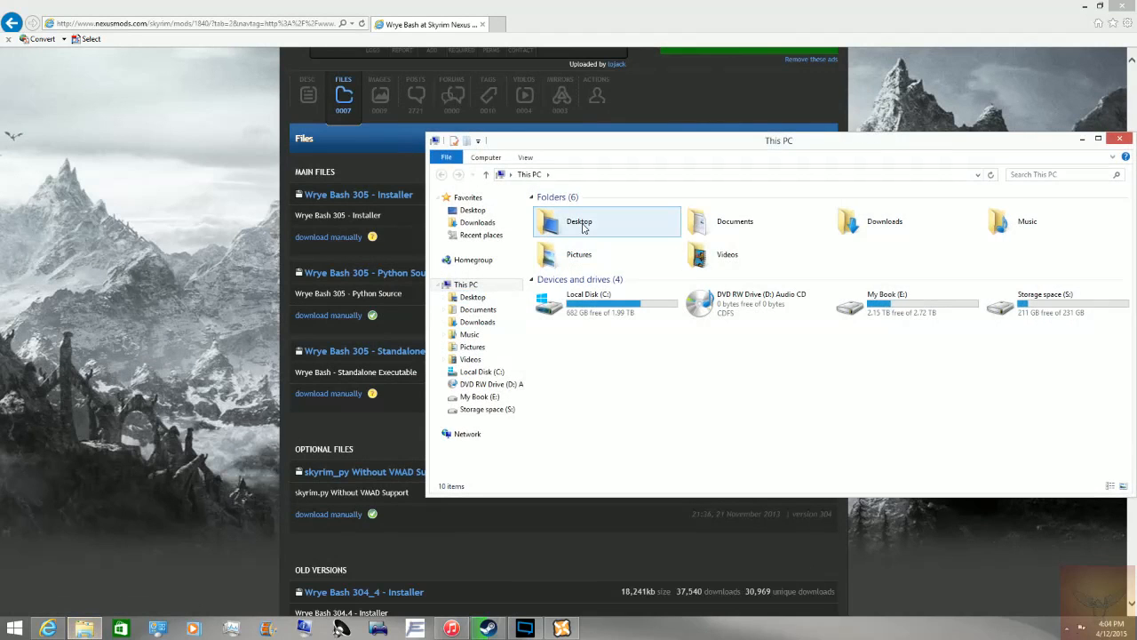
pyautogui.doubleClick(844, 222)
pyautogui.scroll(-20, 771, 393)
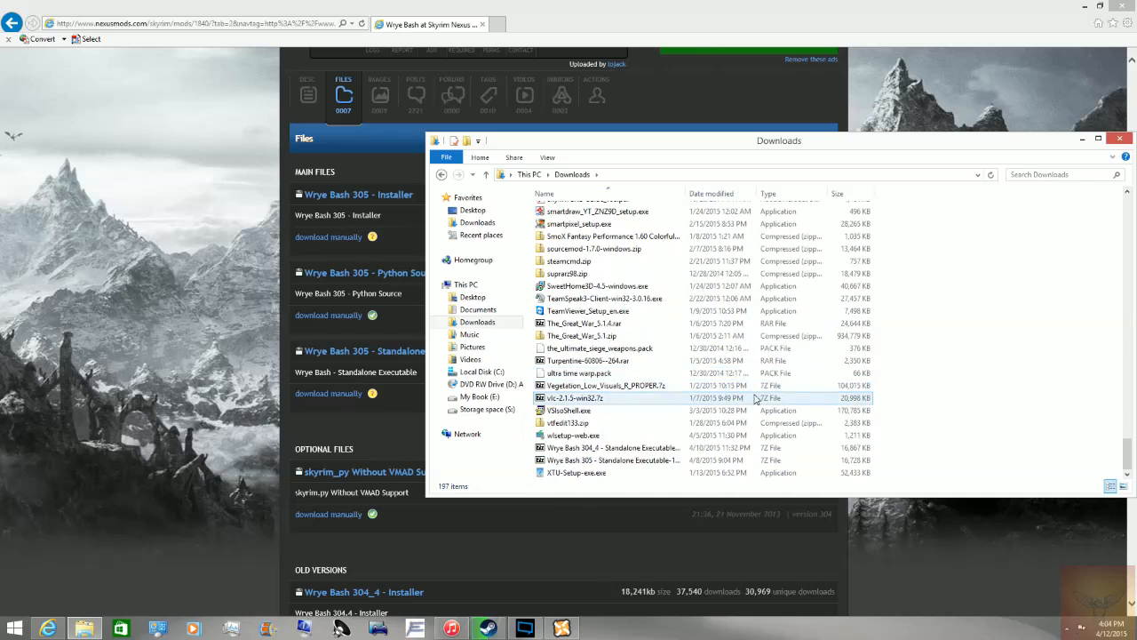
pyautogui.click(639, 461)
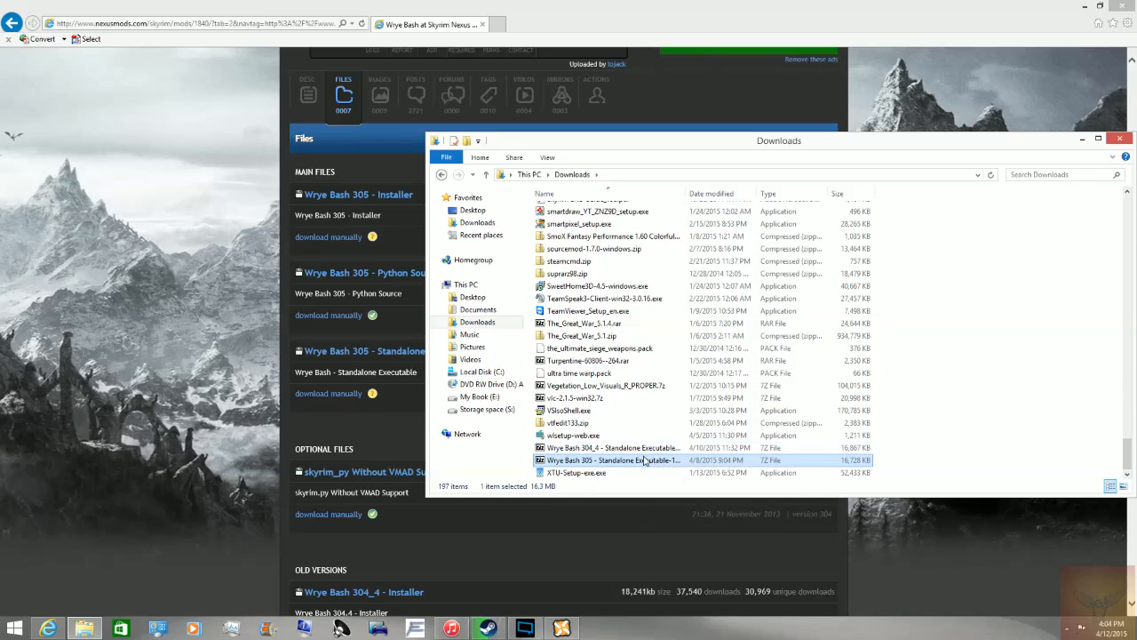
pyautogui.click(715, 449)
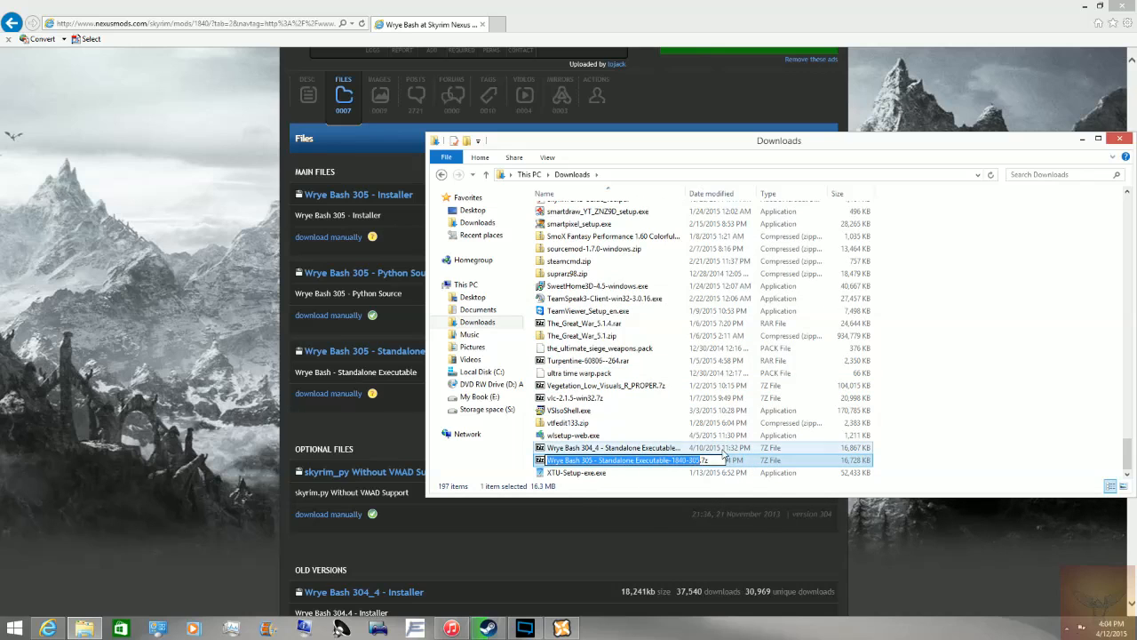
# Examine the contents of the Mopy folder inside the Wrye Bash 305 archive and close the archive window.
pyautogui.doubleClick(717, 460)
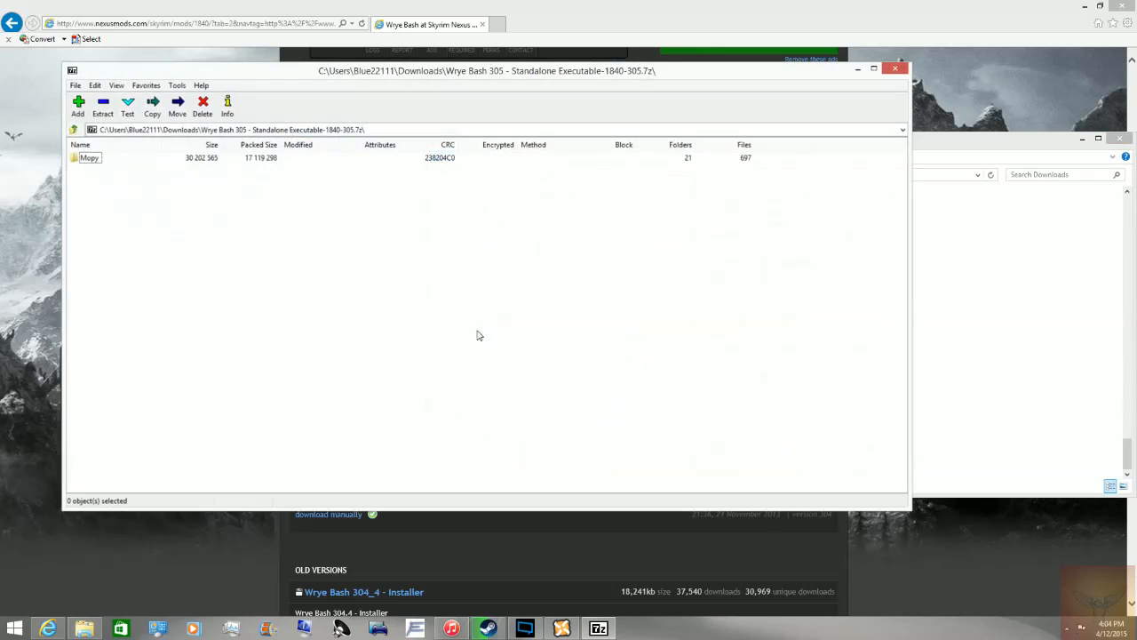
pyautogui.doubleClick(88, 159)
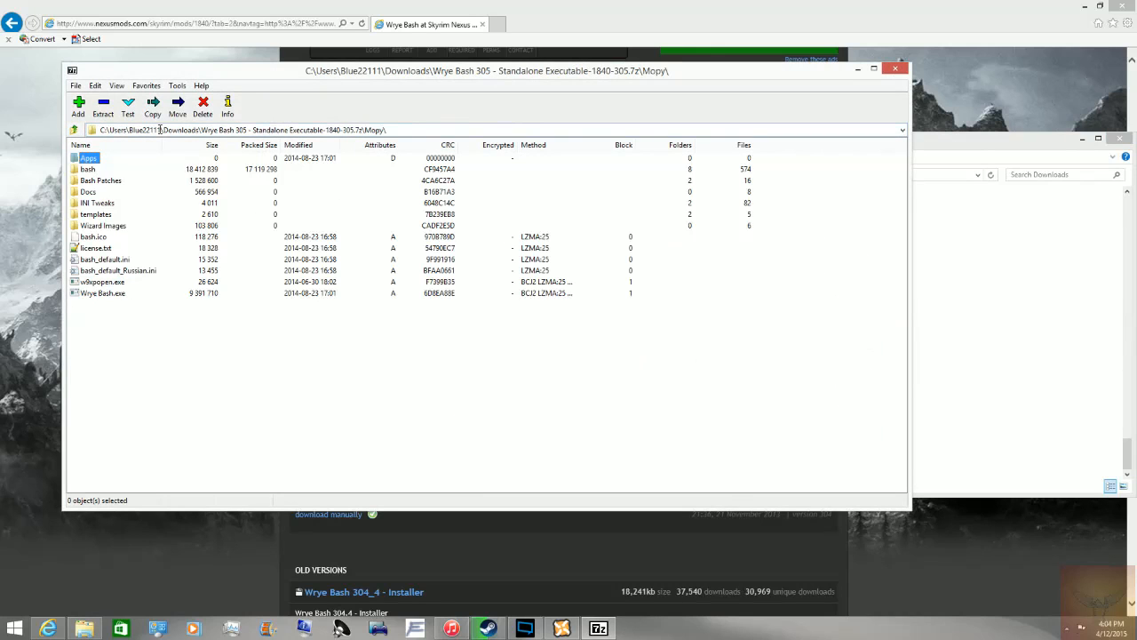
pyautogui.click(895, 68)
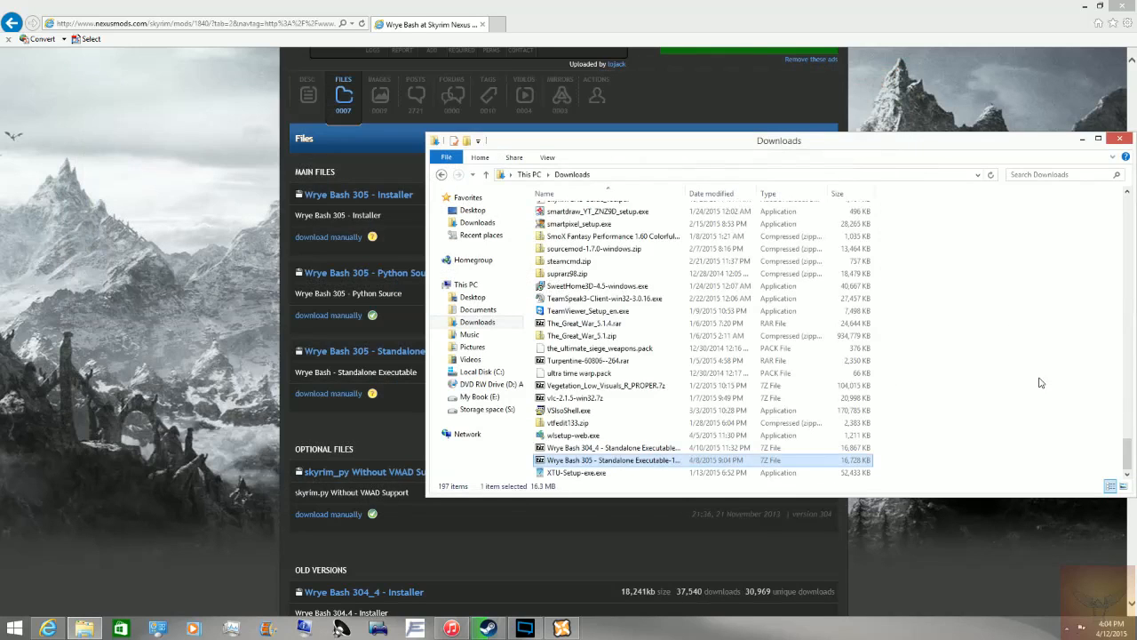
# Open the Mopy subfolder of the extracted Wrye Bash 305 - Standalone Executable folder in Downloads.
pyautogui.scroll(20, 1041, 382)
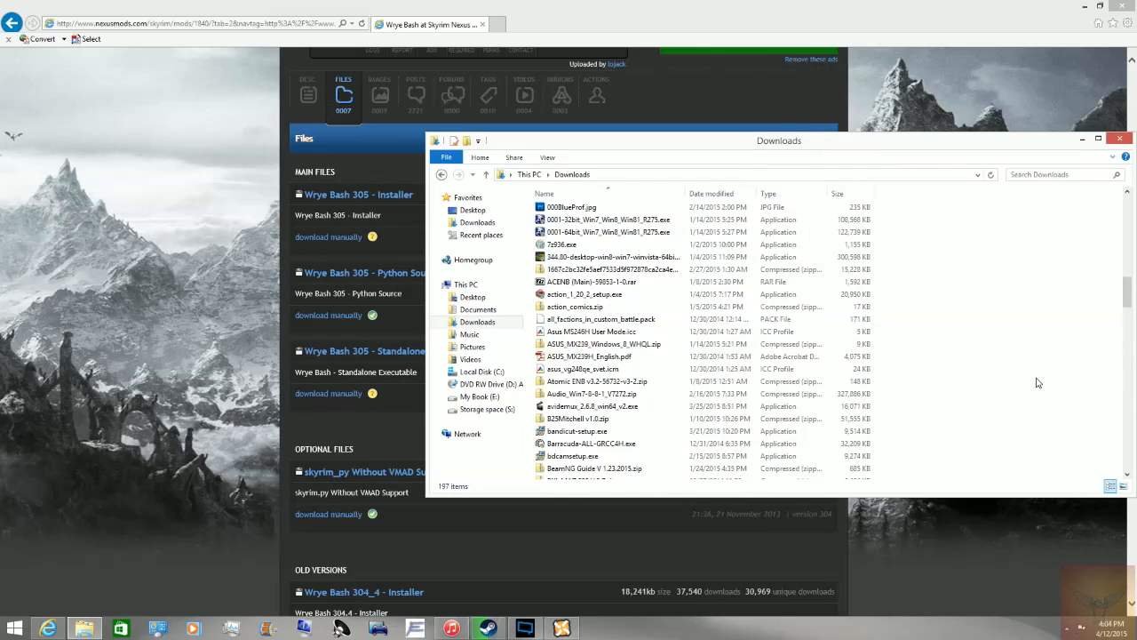
pyautogui.scroll(-1, 649, 445)
pyautogui.click(613, 448)
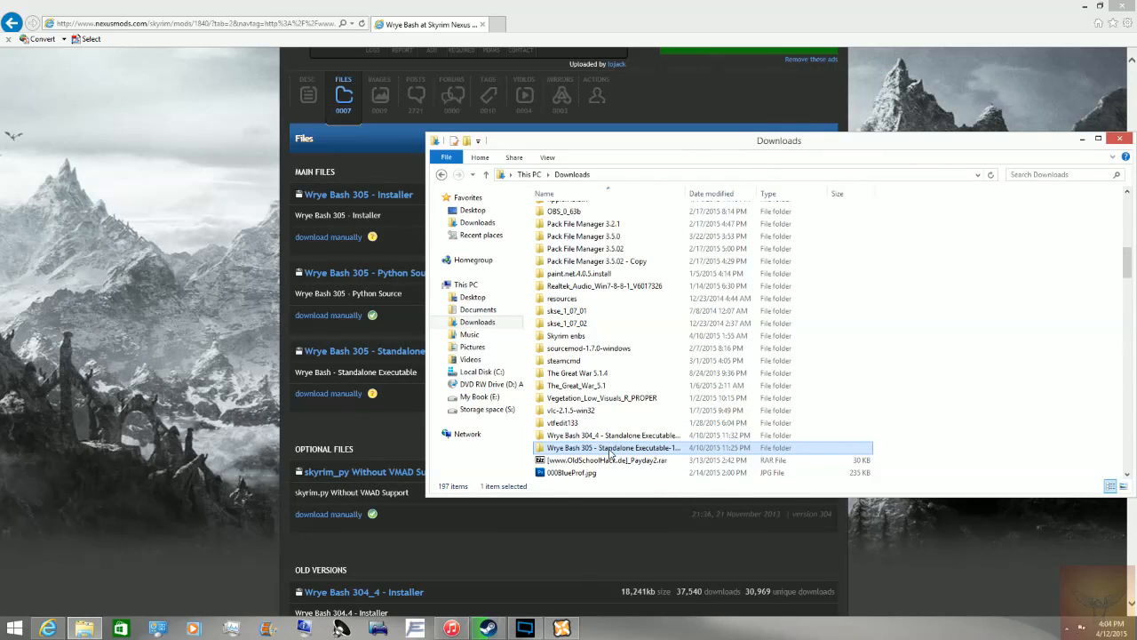
pyautogui.doubleClick(611, 450)
pyautogui.doubleClick(578, 222)
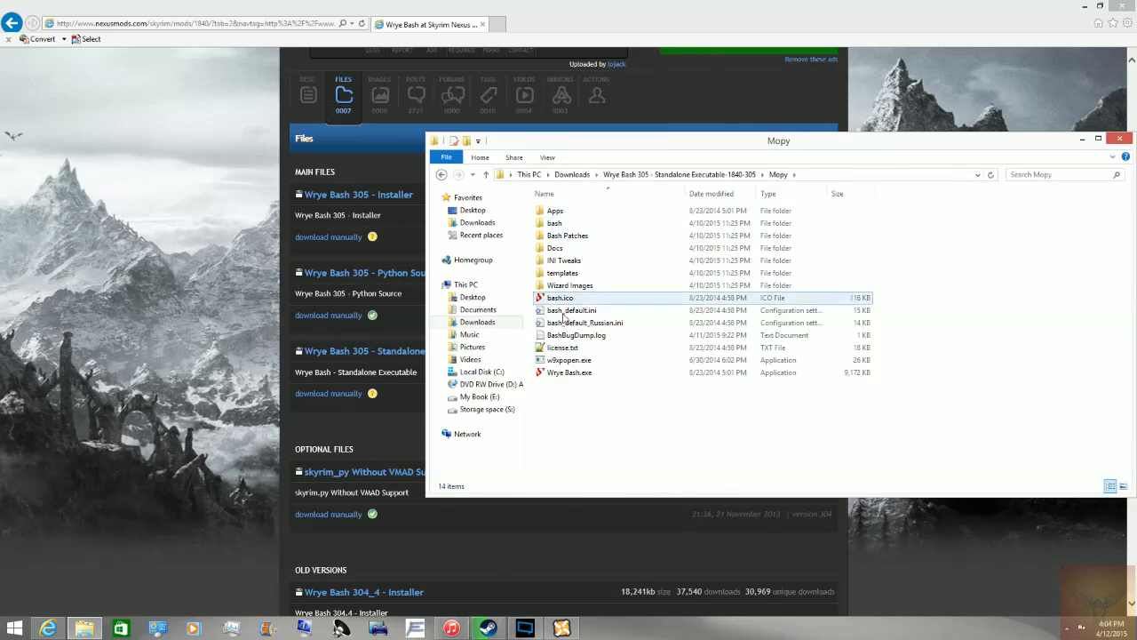
# Launch Wrye Bash.exe from the Mopy folder.
pyautogui.click(590, 376)
pyautogui.doubleClick(590, 377)
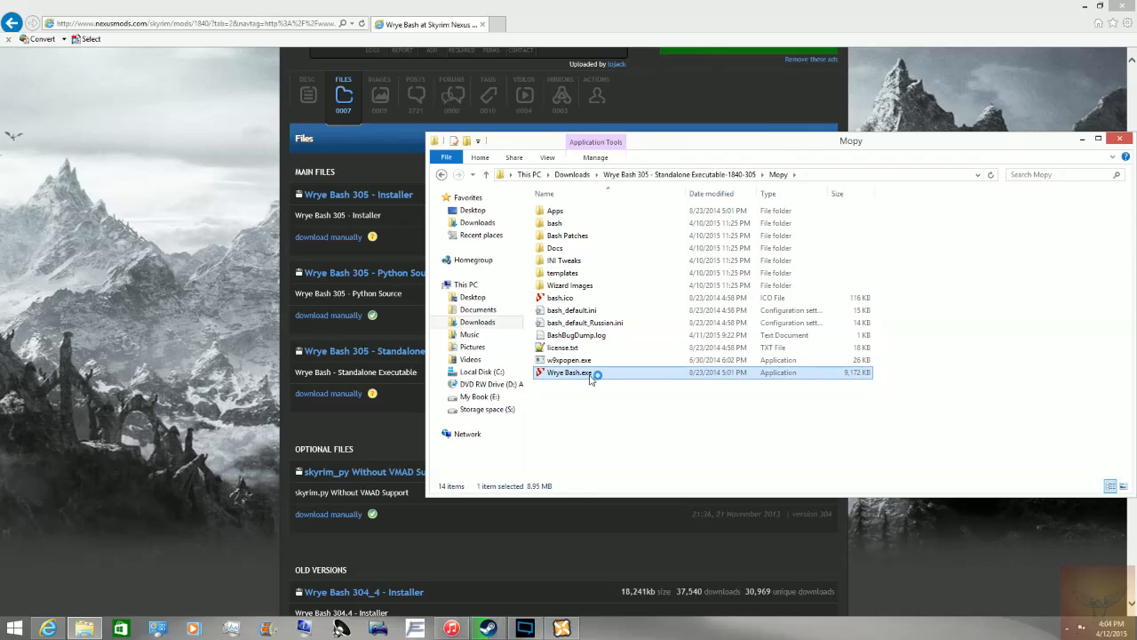
pyautogui.click(571, 423)
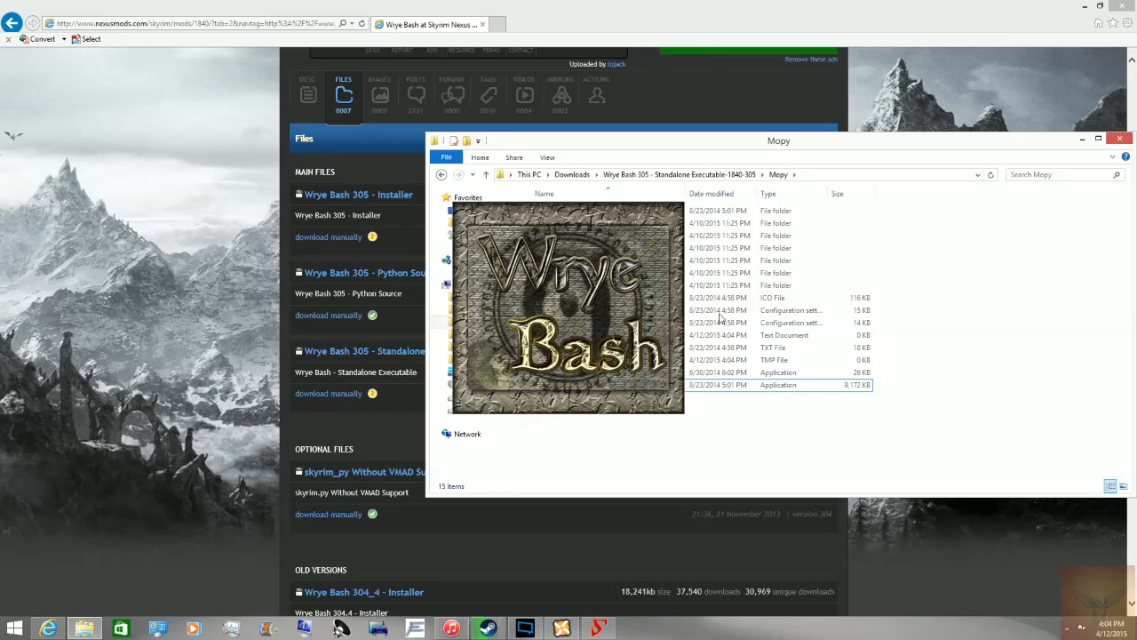
# Minimize the Mopy folder window and dismiss Wrye Bash's "Too many mod files" warning.
pyautogui.click(1082, 140)
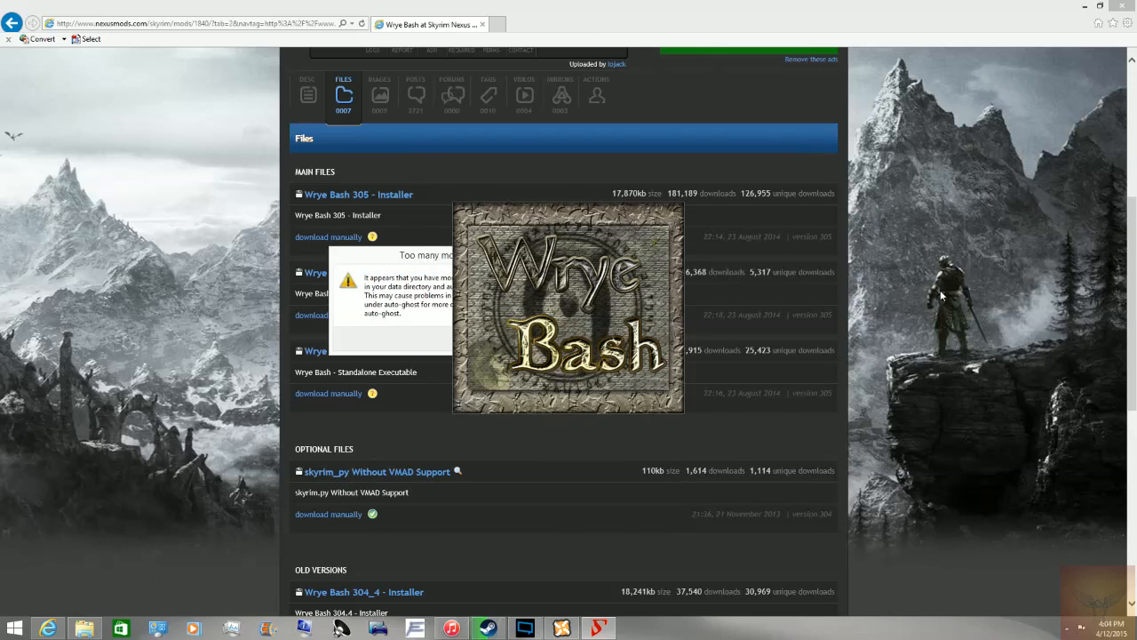
pyautogui.moveTo(434, 255); pyautogui.dragTo(303, 268)
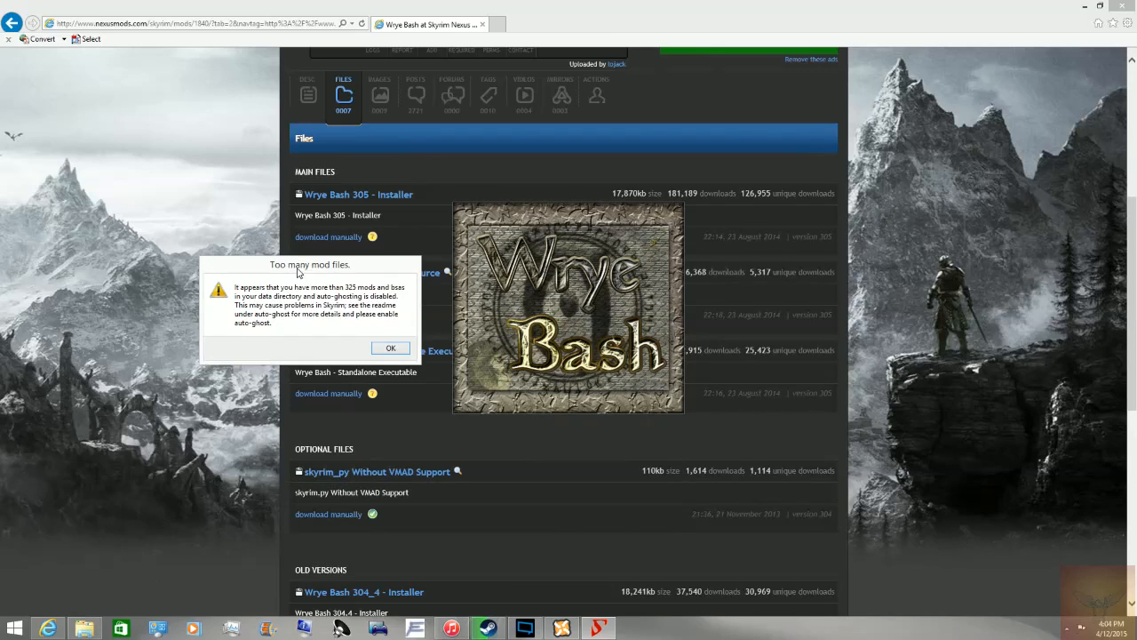
pyautogui.click(394, 348)
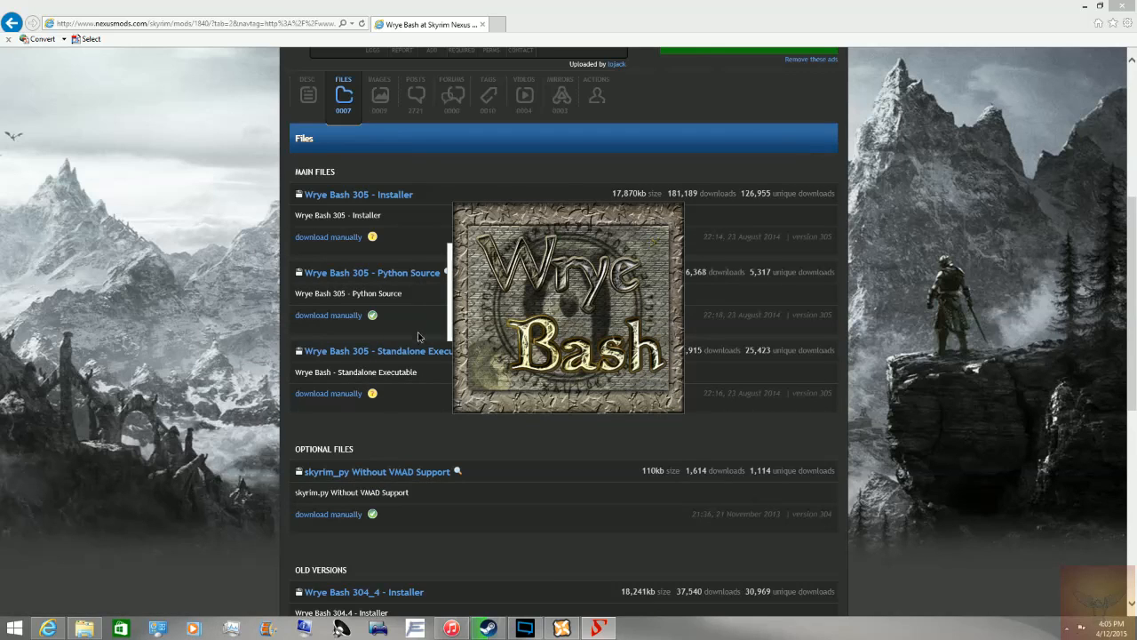
# In Task Manager, end Wrye Bash's hidden "Warning: Corrupt/Unrecognized Files" window and close Task Manager.
pyautogui.click(231, 628)
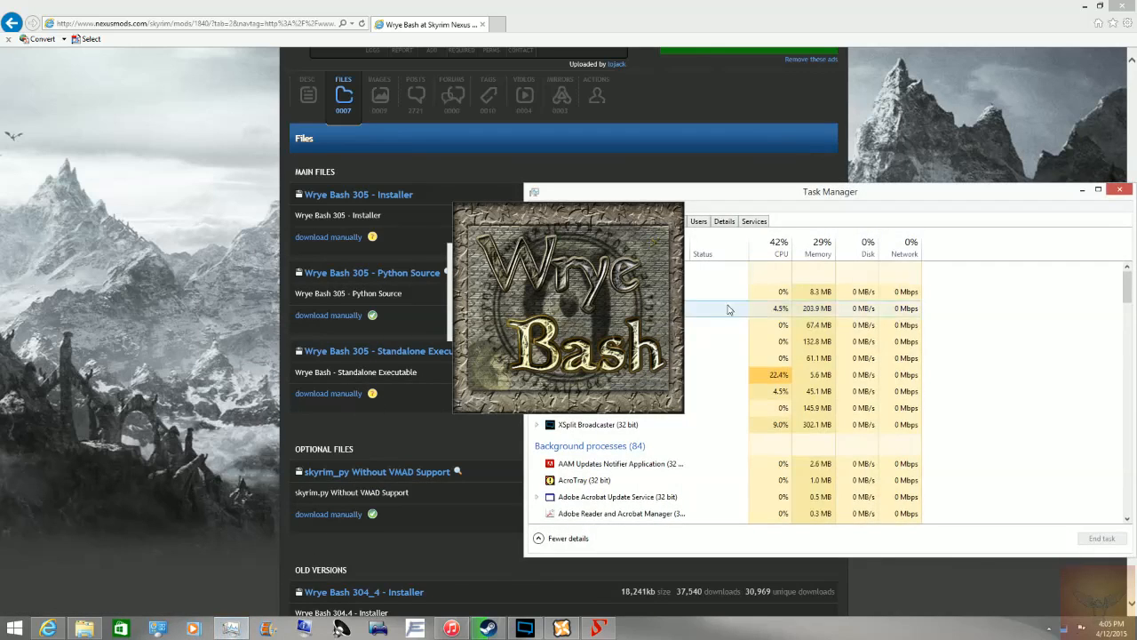
pyautogui.moveTo(752, 205); pyautogui.dragTo(244, 198)
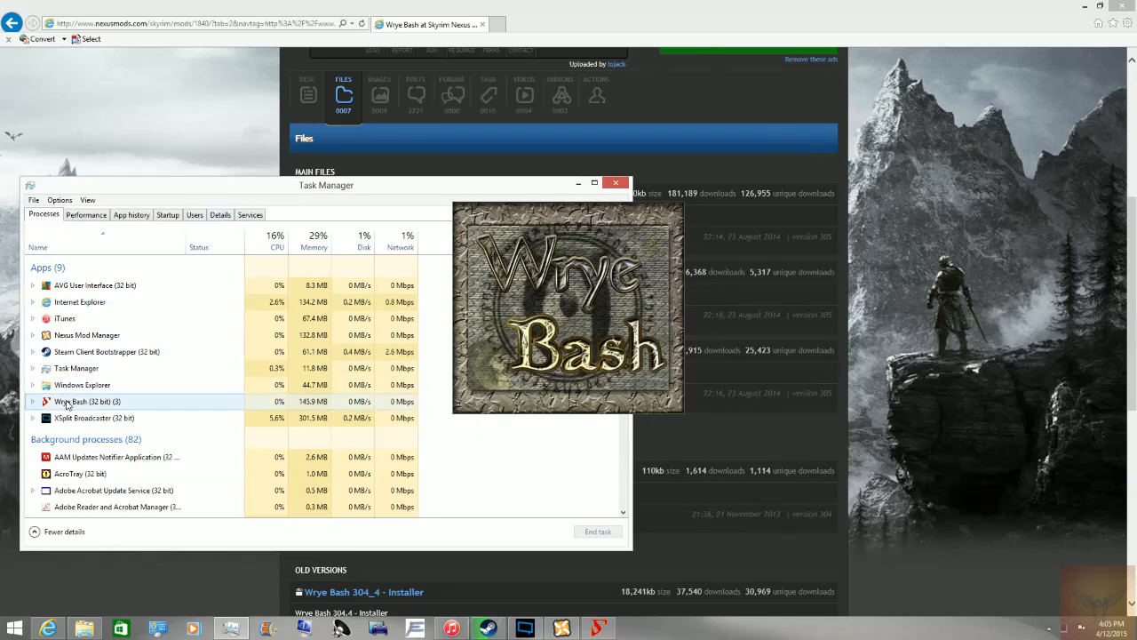
pyautogui.click(40, 405)
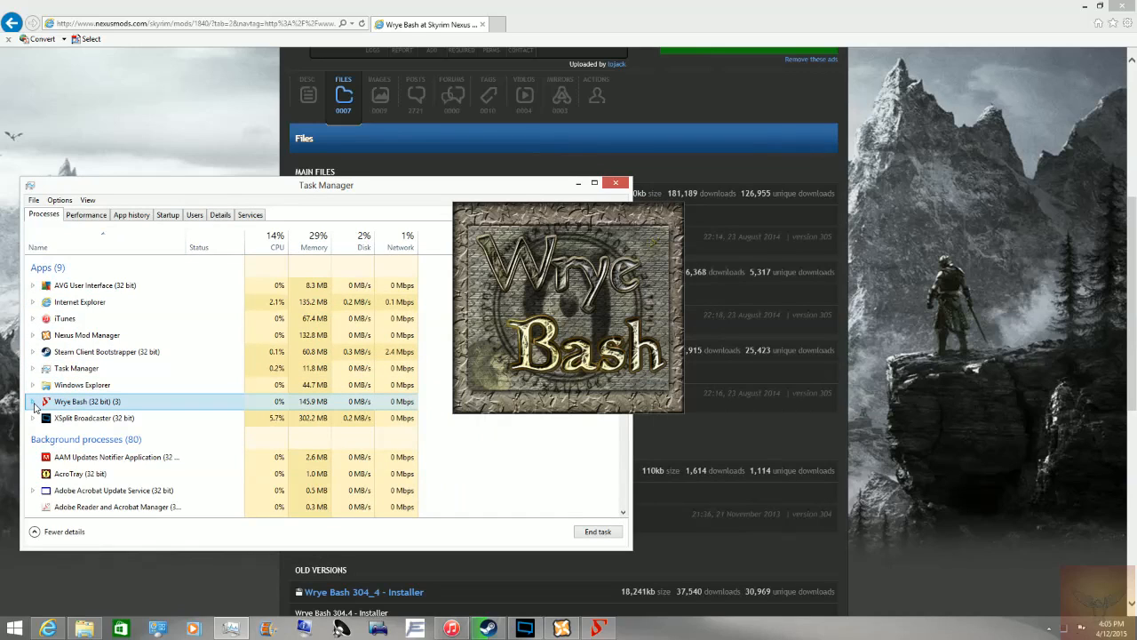
pyautogui.click(33, 402)
pyautogui.click(77, 430)
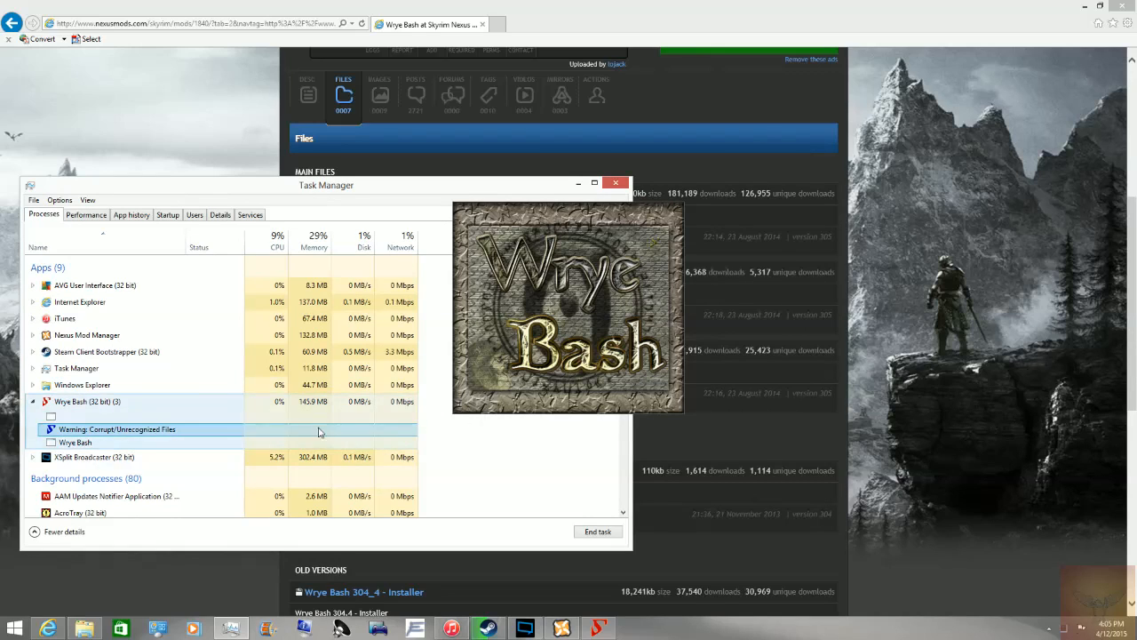
pyautogui.click(598, 531)
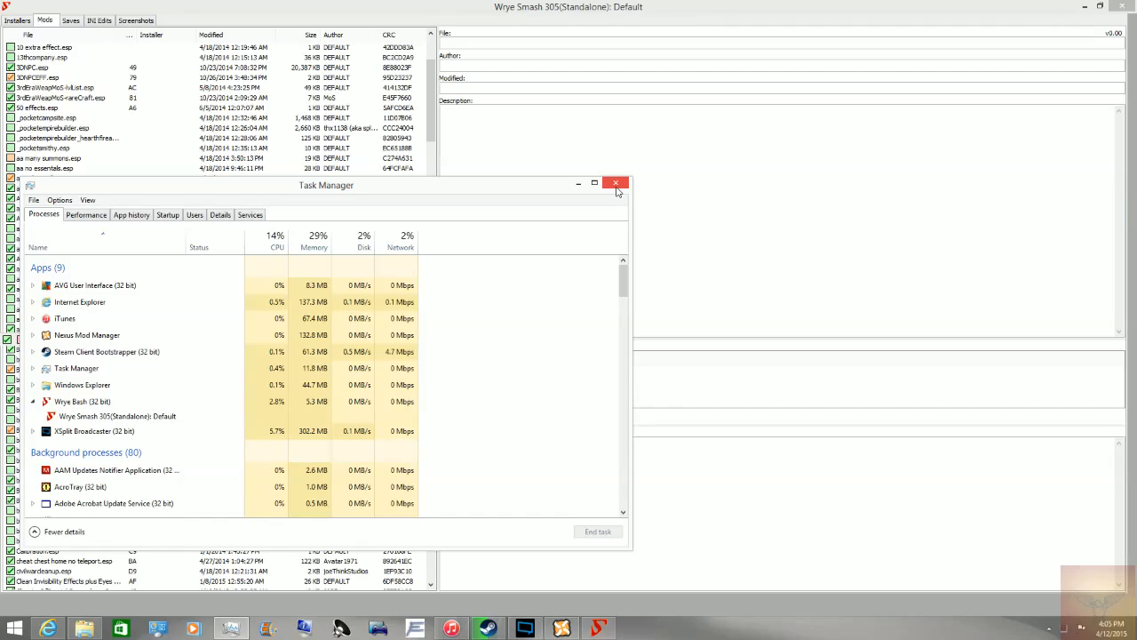
pyautogui.click(615, 183)
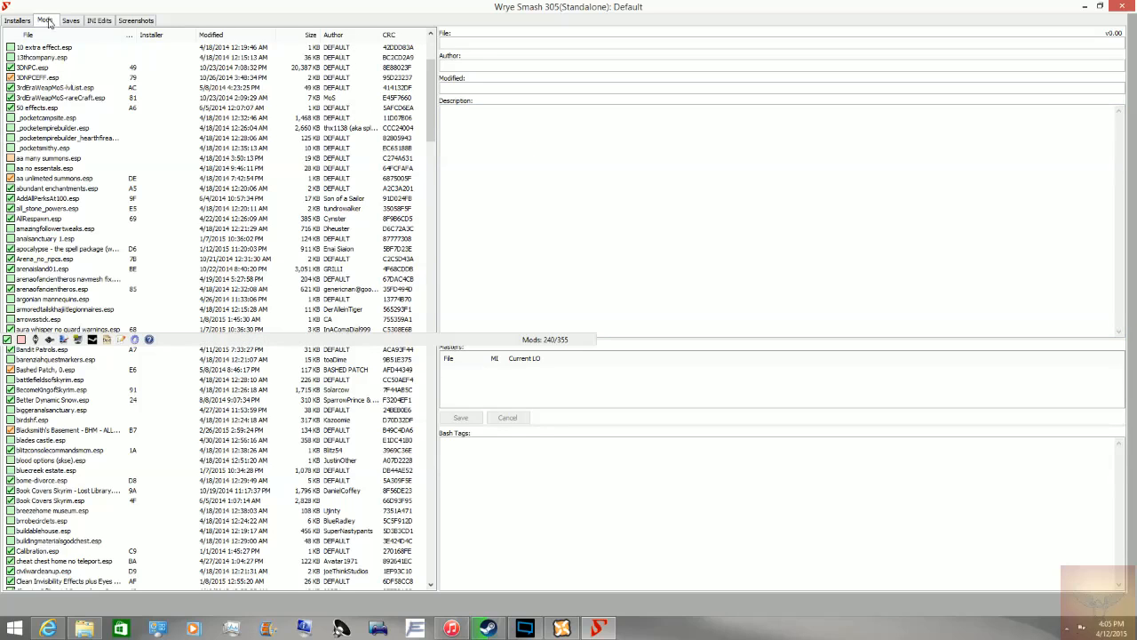
# Find Bashed Patch, 0.esp in the Mods list and start rebuilding the patch.
pyautogui.moveTo(432, 67); pyautogui.dragTo(432, 280)
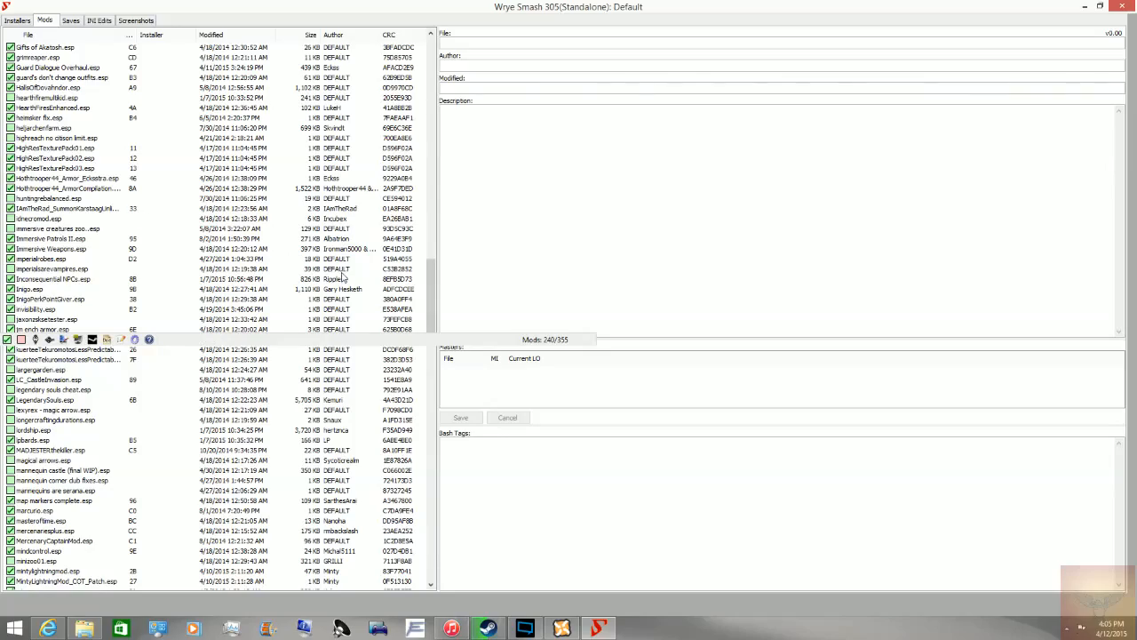
pyautogui.moveTo(433, 268); pyautogui.dragTo(446, 98)
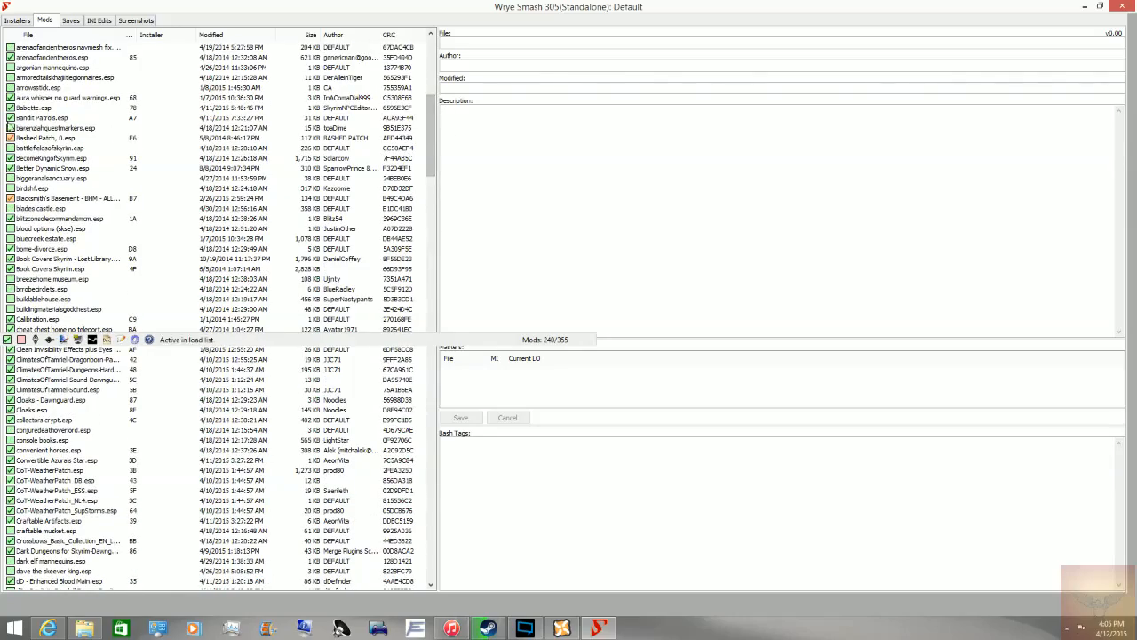
pyautogui.click(52, 139)
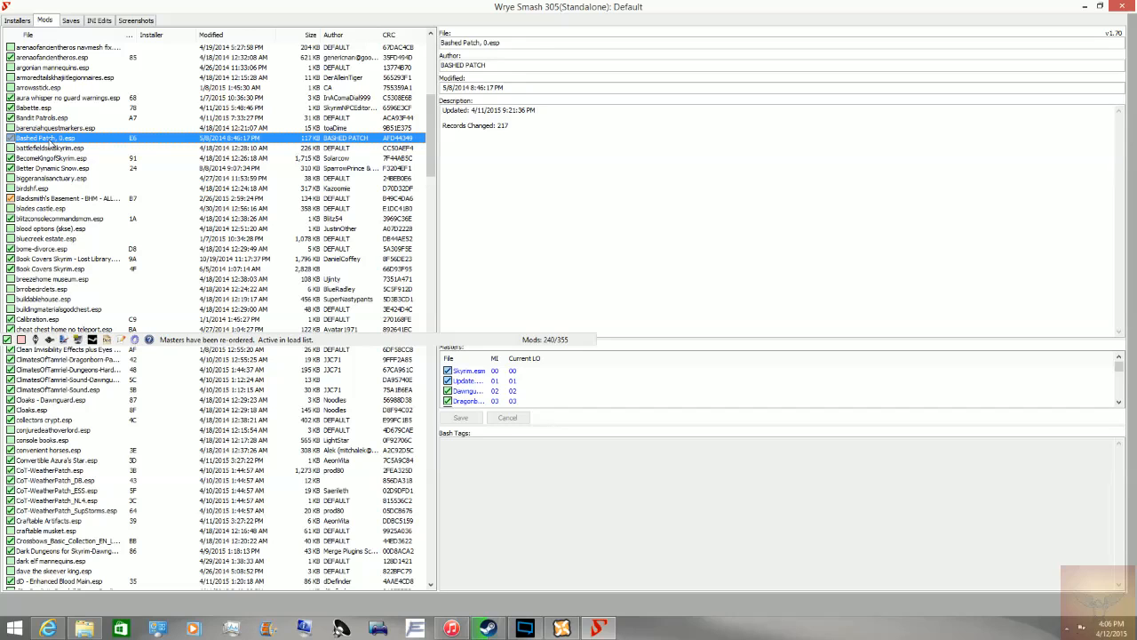
pyautogui.rightClick(50, 143)
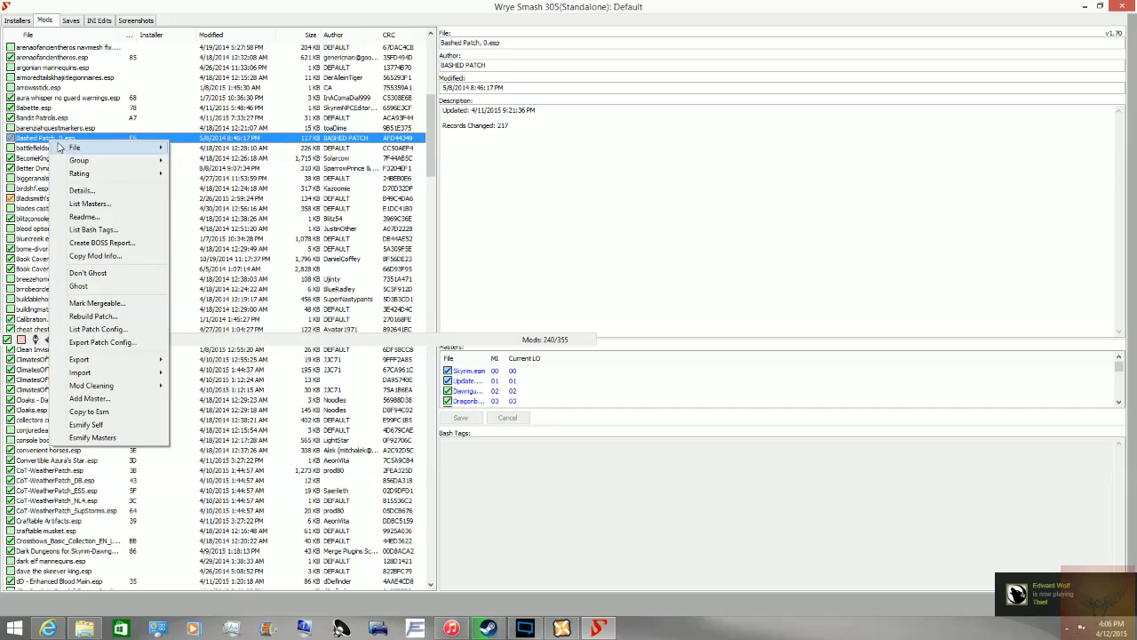
pyautogui.click(92, 317)
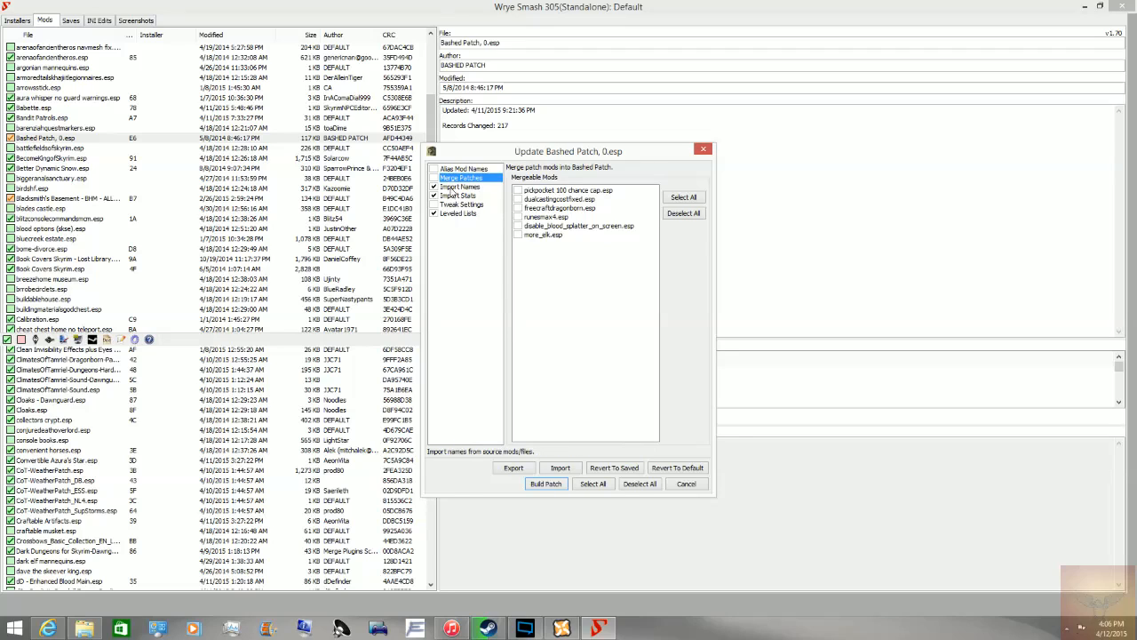
# Review the Import Names and Import Stats sources and fill the Leveled Lists override tags with the Automatic option.
pyautogui.click(460, 188)
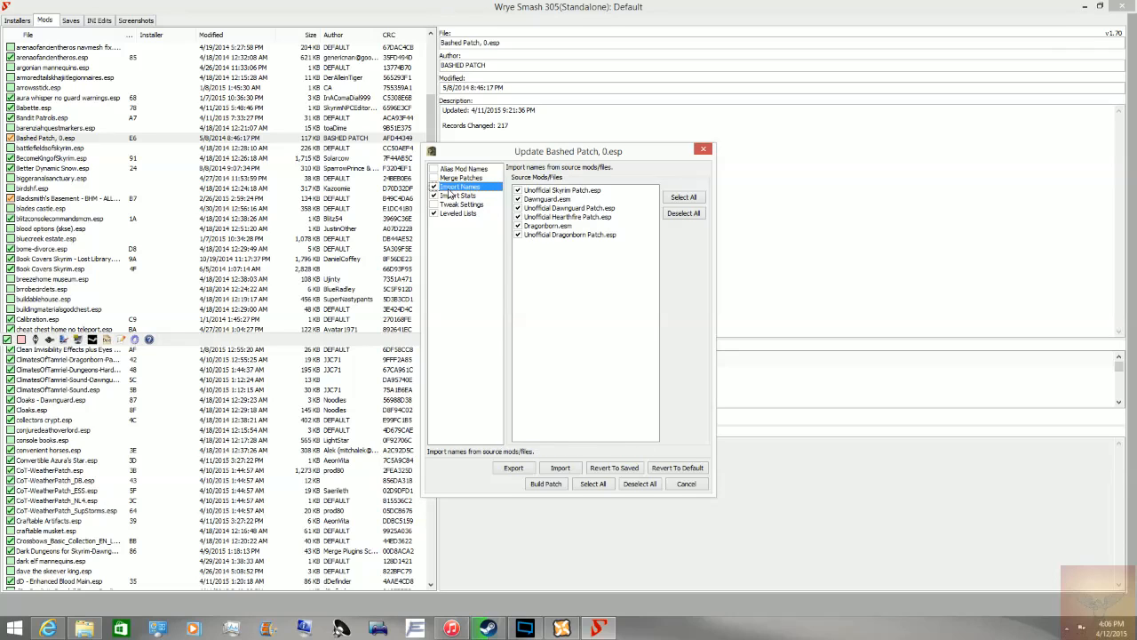
pyautogui.click(446, 197)
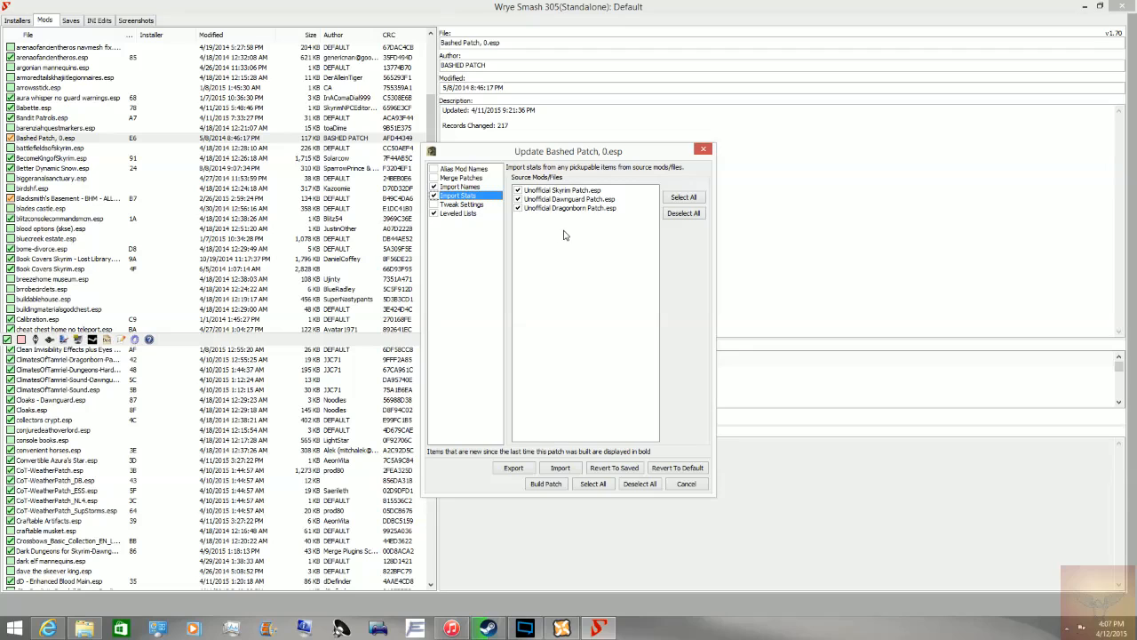
pyautogui.click(453, 214)
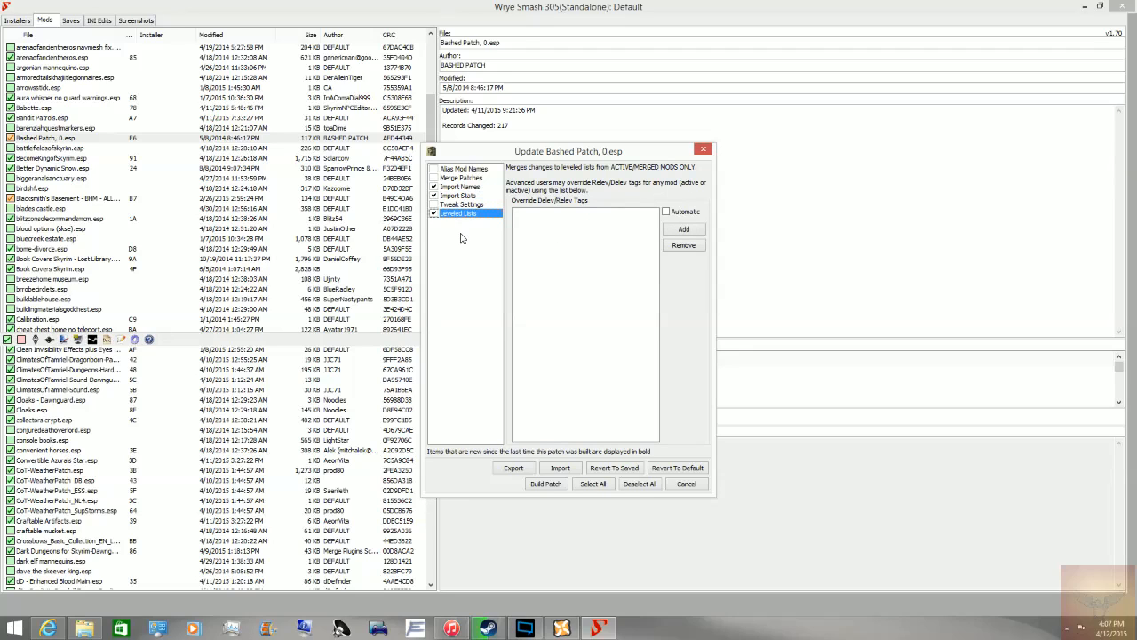
pyautogui.click(667, 213)
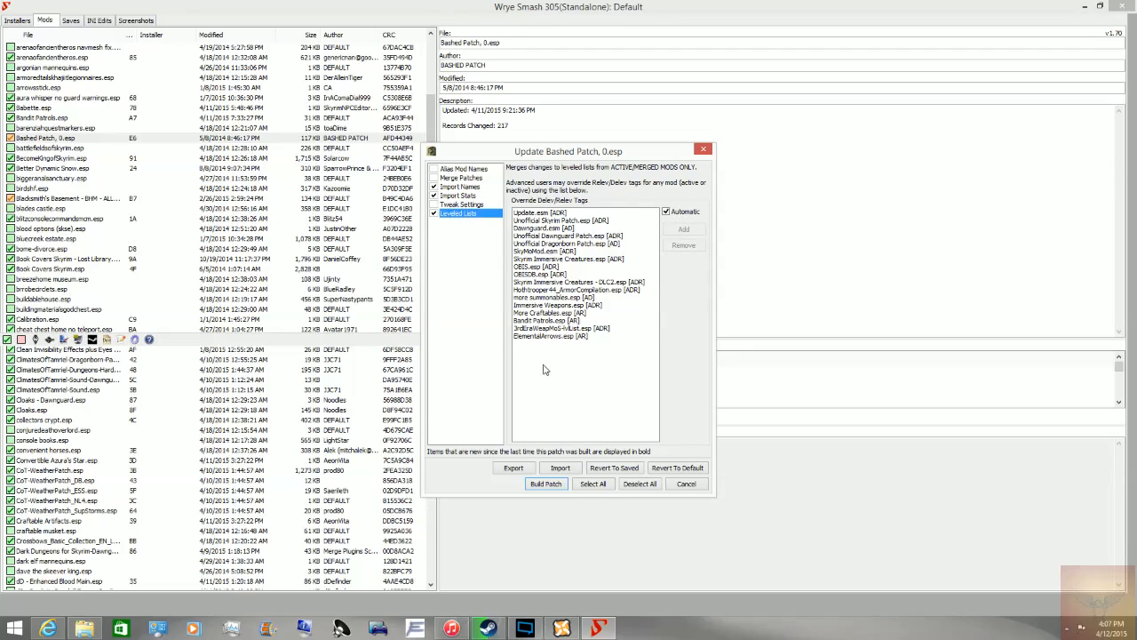
# Turn off Automatic for Leveled Lists and add WARZONES - Civil Unrest.esp to the override tags from the Data folder.
pyautogui.click(668, 212)
pyautogui.click(682, 231)
pyautogui.click(915, 190)
pyautogui.click(961, 301)
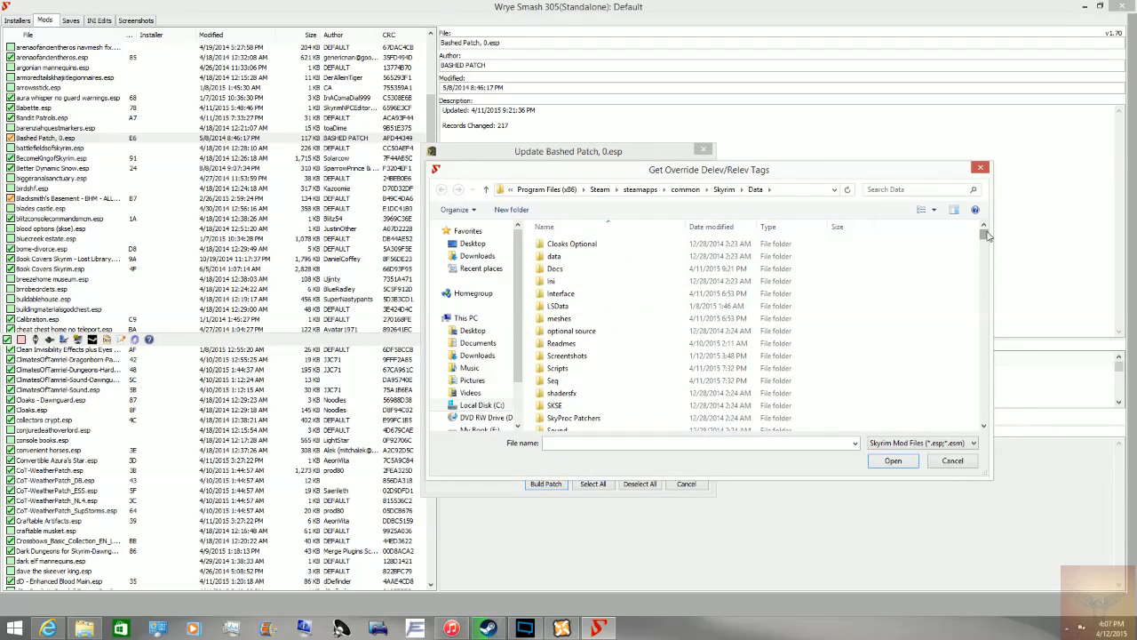
pyautogui.moveTo(983, 235); pyautogui.dragTo(995, 428)
pyautogui.doubleClick(593, 338)
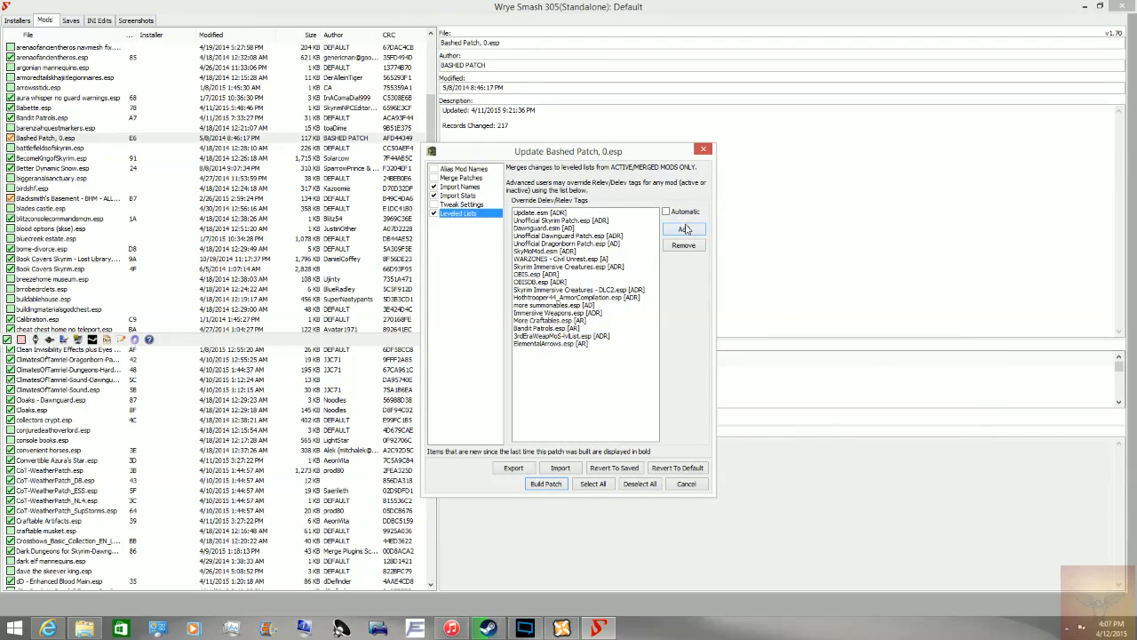
# Search the Data folder for "monster", add Monster Wars.esp to the Leveled Lists override tags, and build the patch.
pyautogui.click(684, 229)
pyautogui.click(907, 190)
pyautogui.write('mon')
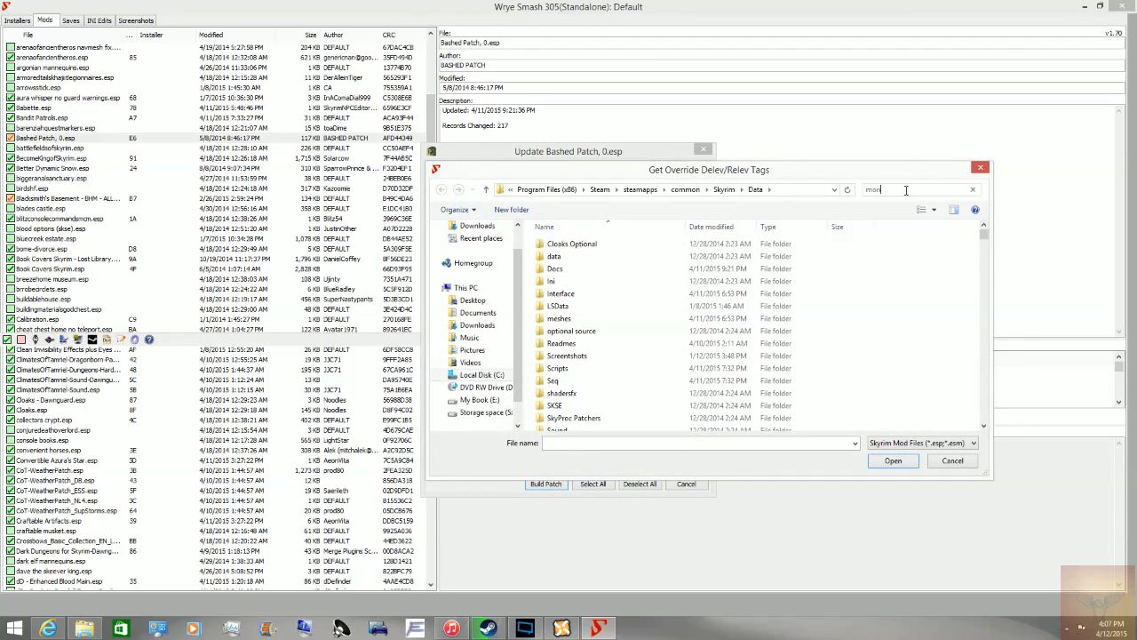
pyautogui.write('ster')
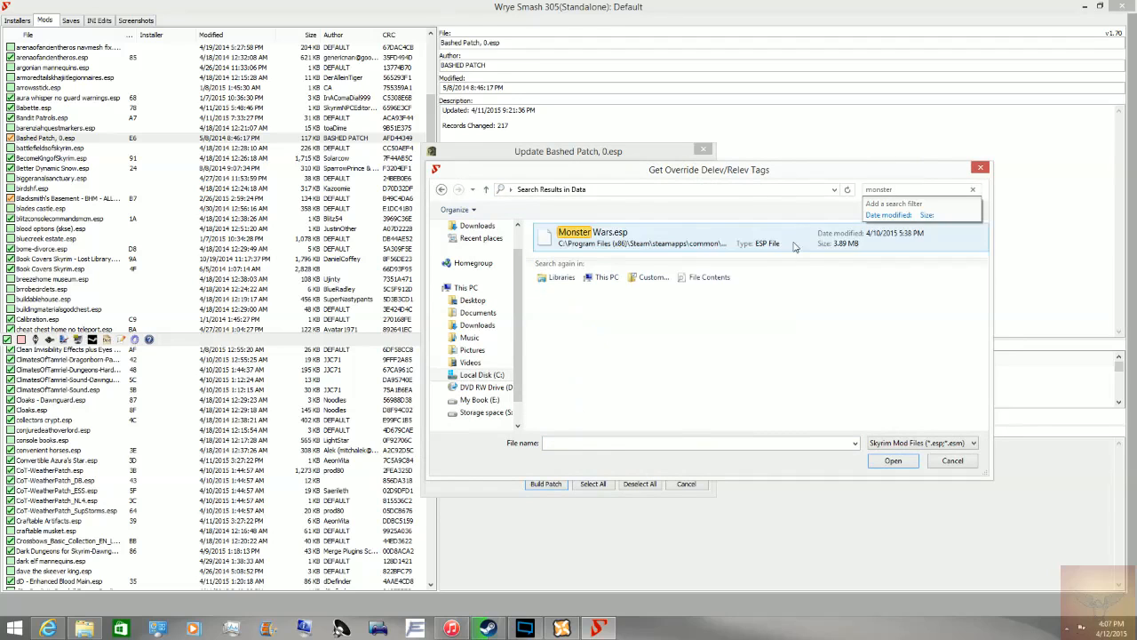
pyautogui.doubleClick(659, 245)
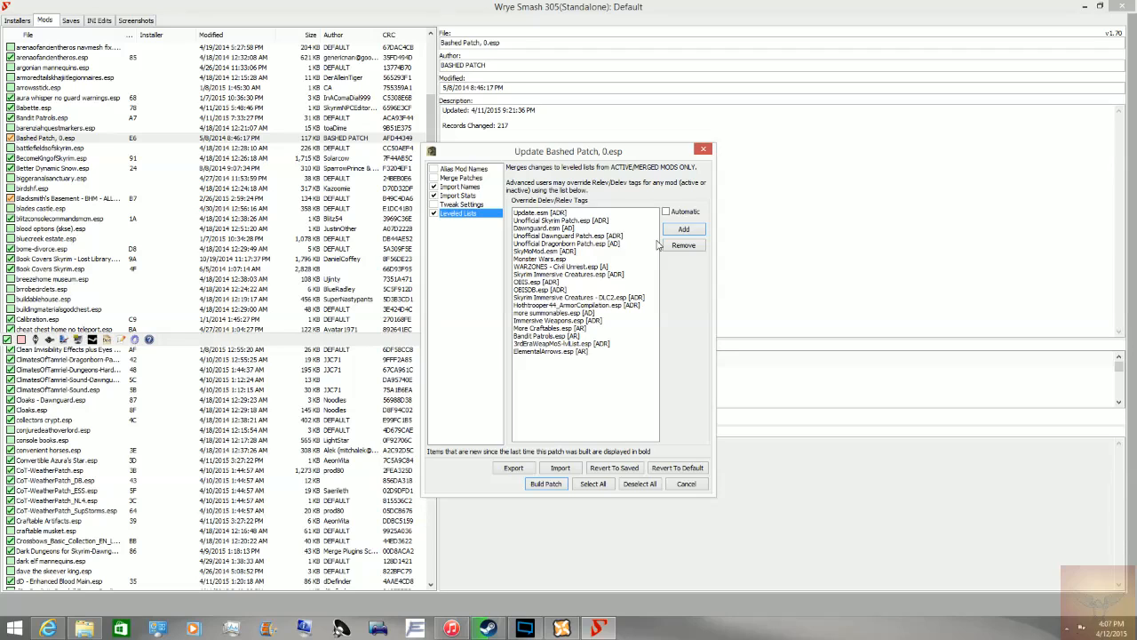
pyautogui.click(545, 483)
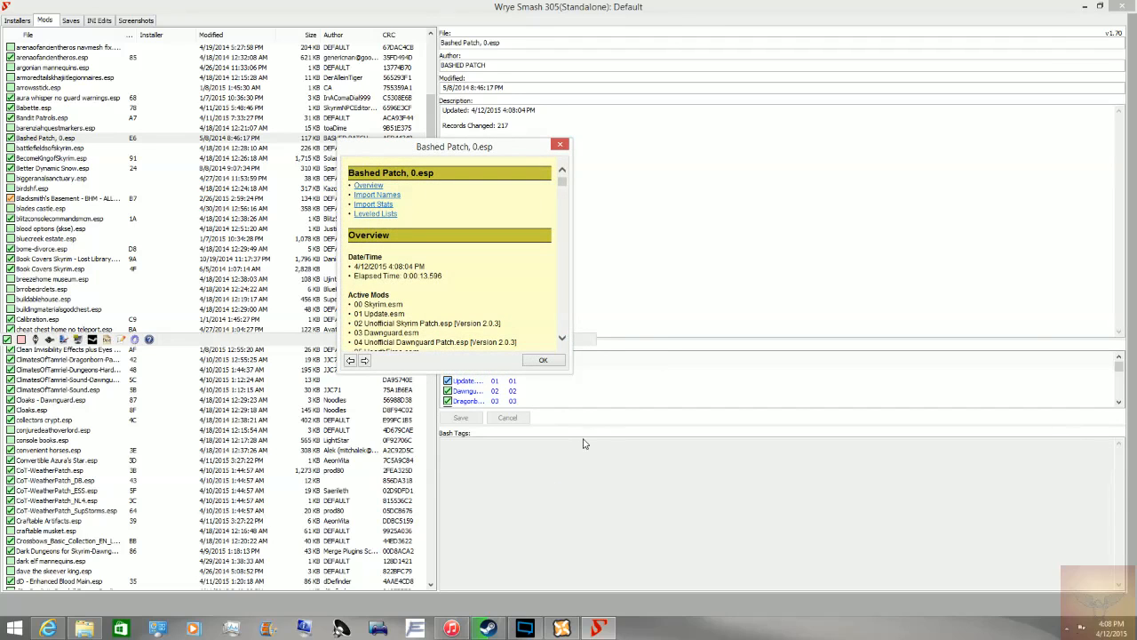
# Examine the Leveled Lists section of the Bashed Patch build report and close the report.
pyautogui.click(377, 214)
pyautogui.scroll(-5, 442, 216)
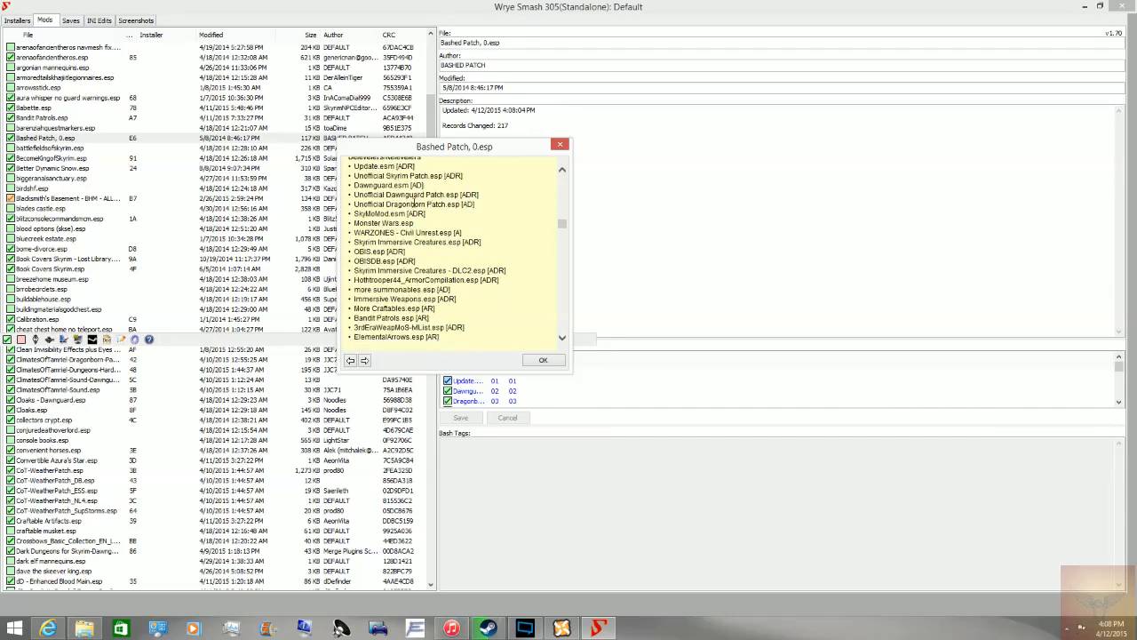
pyautogui.scroll(5, 443, 224)
pyautogui.moveTo(358, 217); pyautogui.dragTo(430, 161)
pyautogui.scroll(-4, 438, 222)
pyautogui.scroll(2, 439, 222)
pyautogui.click(429, 162)
pyautogui.moveTo(562, 228); pyautogui.dragTo(564, 330)
pyautogui.scroll(5, 498, 304)
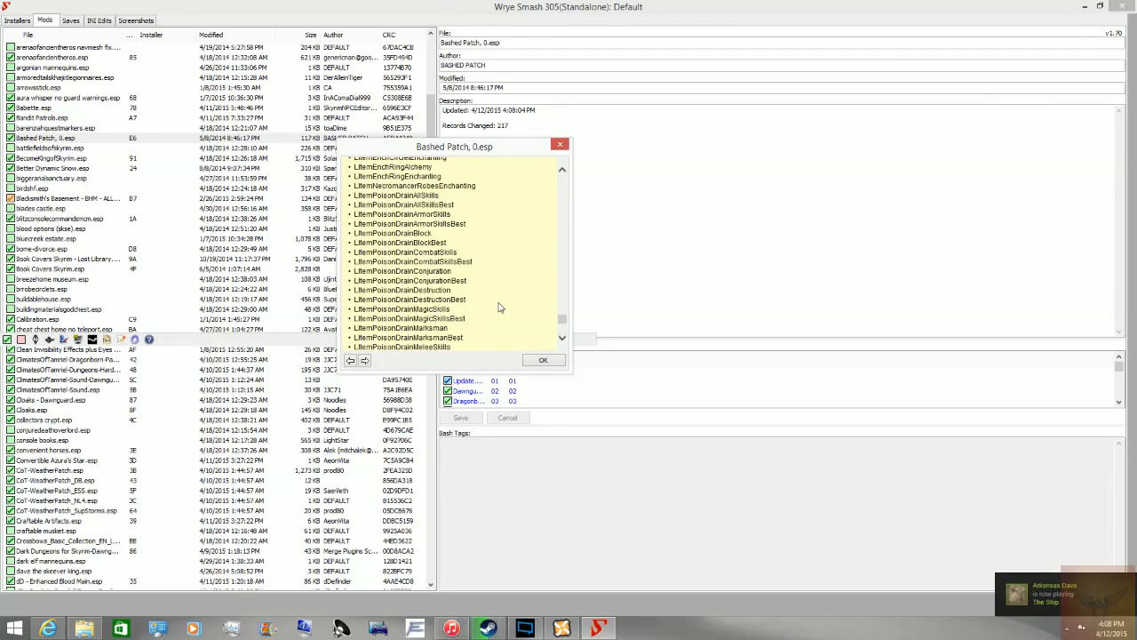
pyautogui.moveTo(561, 325); pyautogui.dragTo(566, 179)
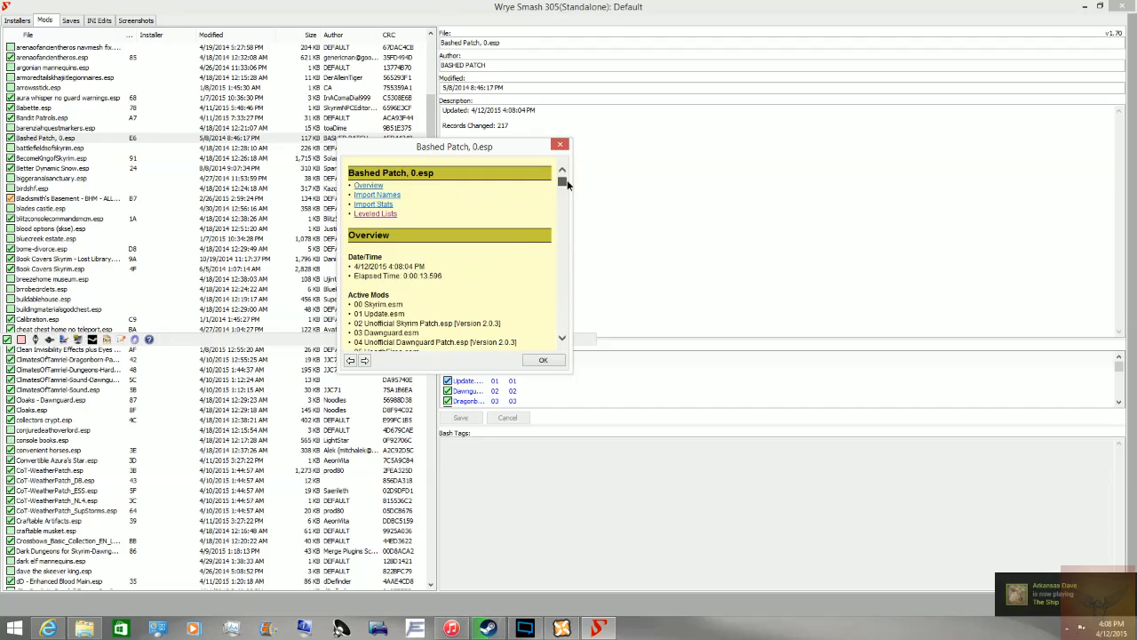
pyautogui.click(542, 360)
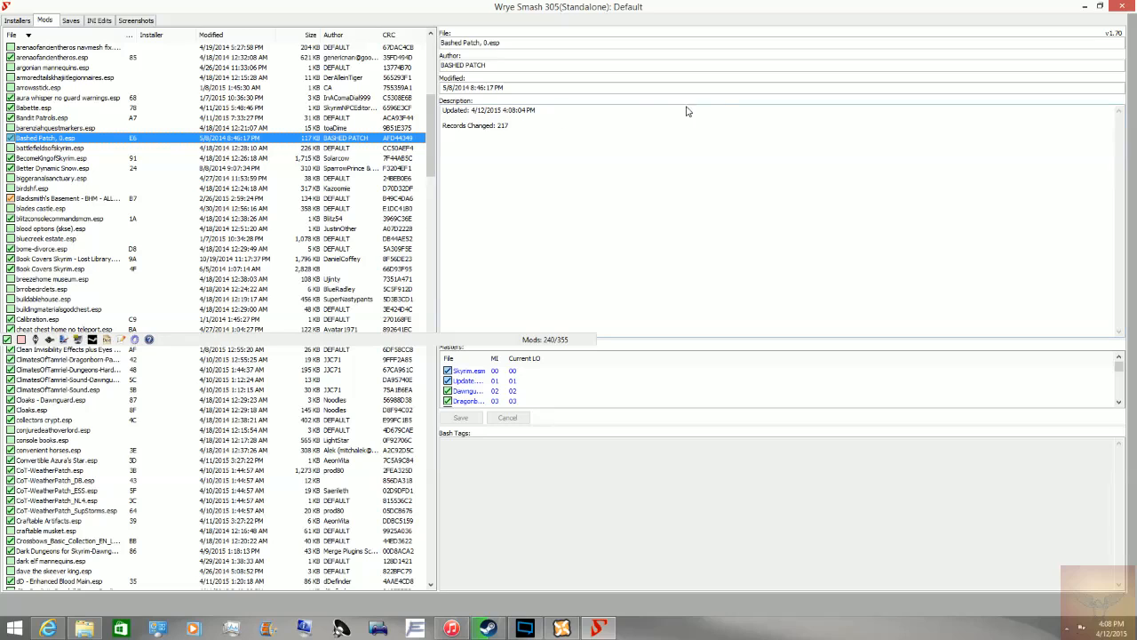
# Close Wrye Bash and minimize the browser to return to Nexus Mod Manager.
pyautogui.moveTo(563, 631)
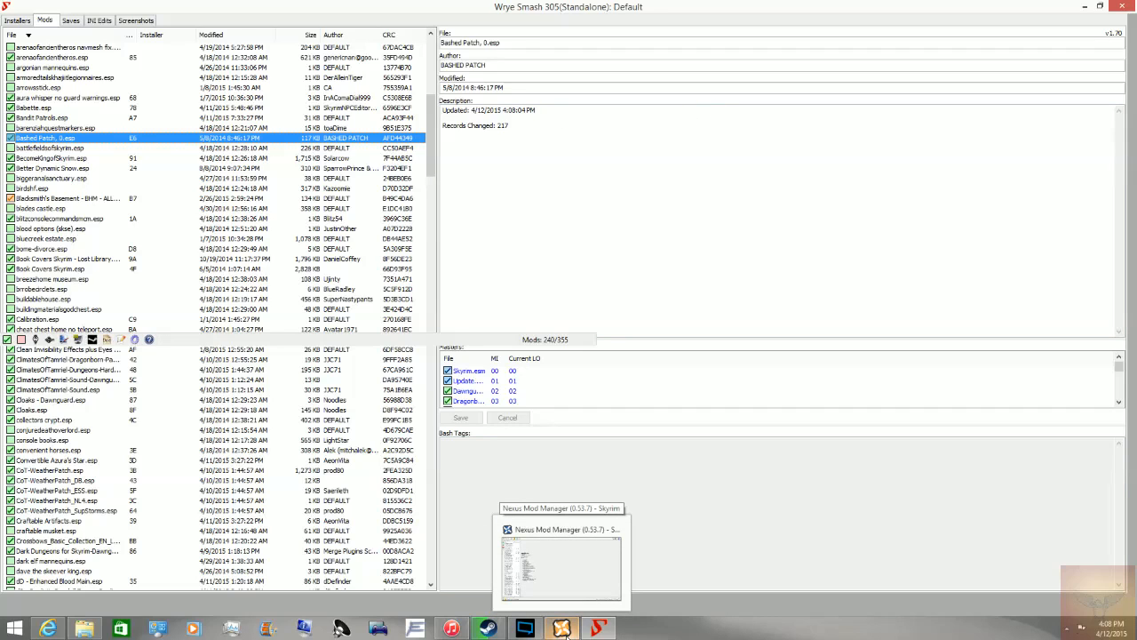
pyautogui.click(803, 524)
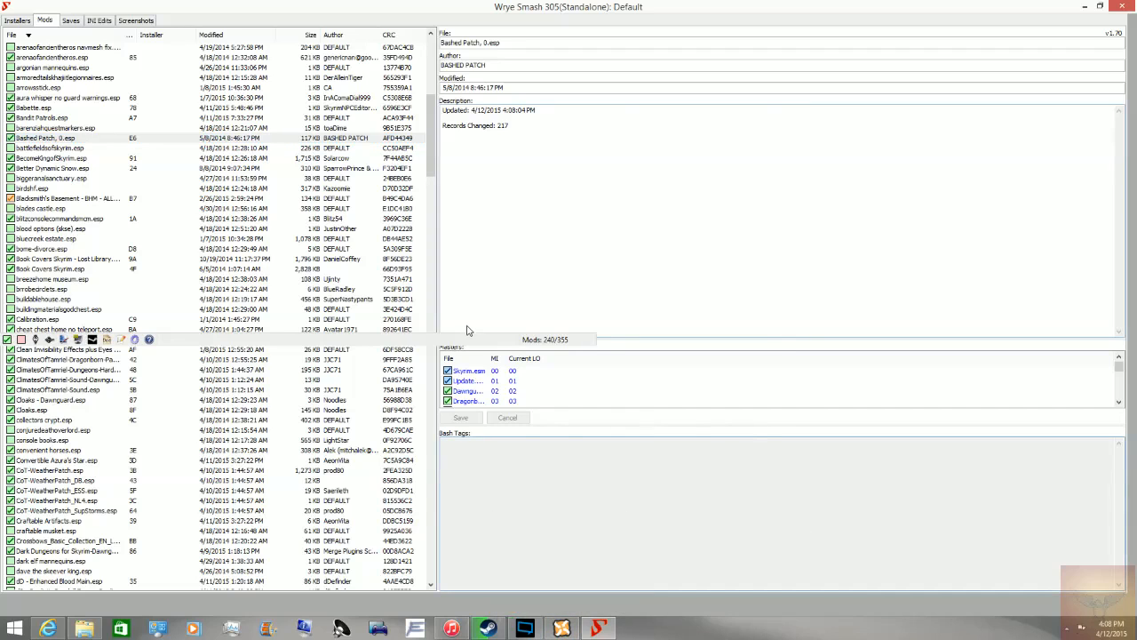
pyautogui.click(1126, 5)
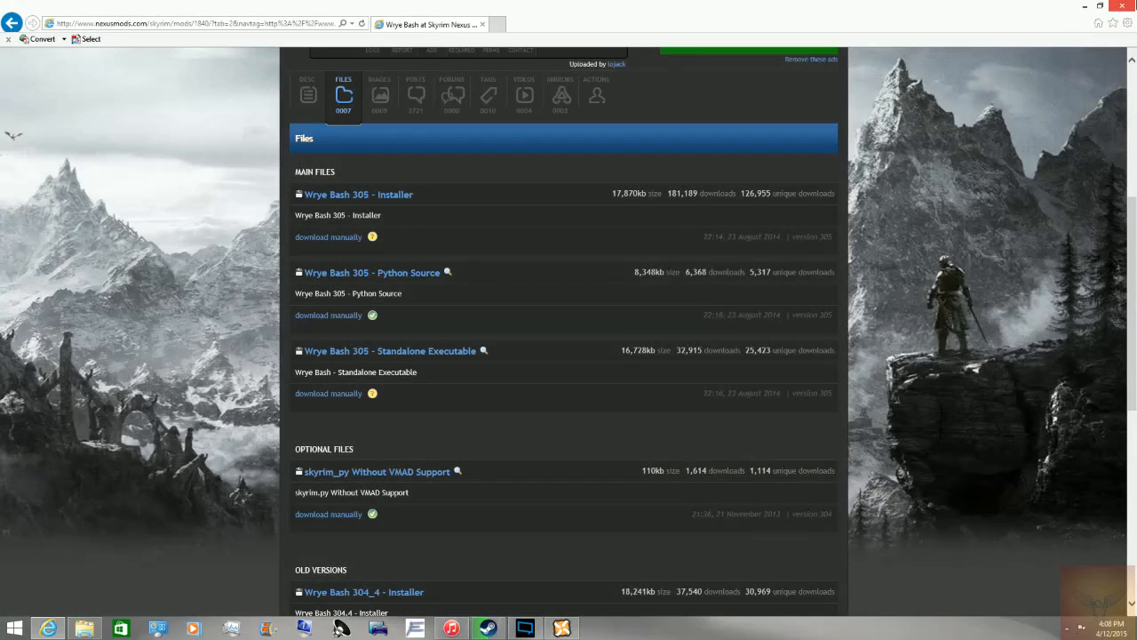
pyautogui.scroll(3, 622, 250)
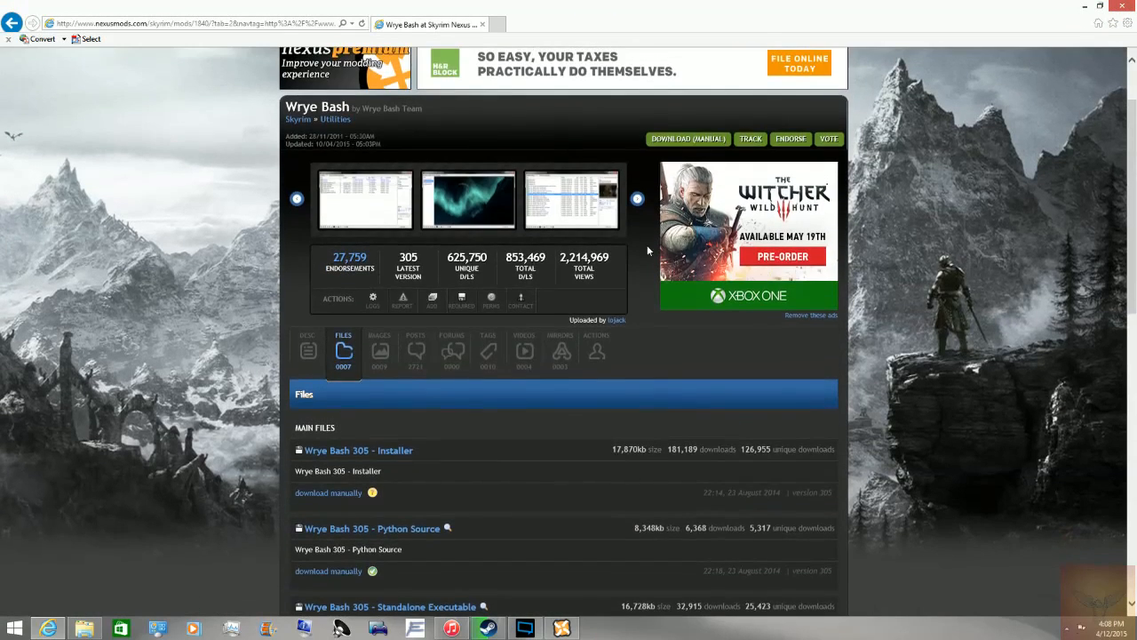
pyautogui.click(1084, 5)
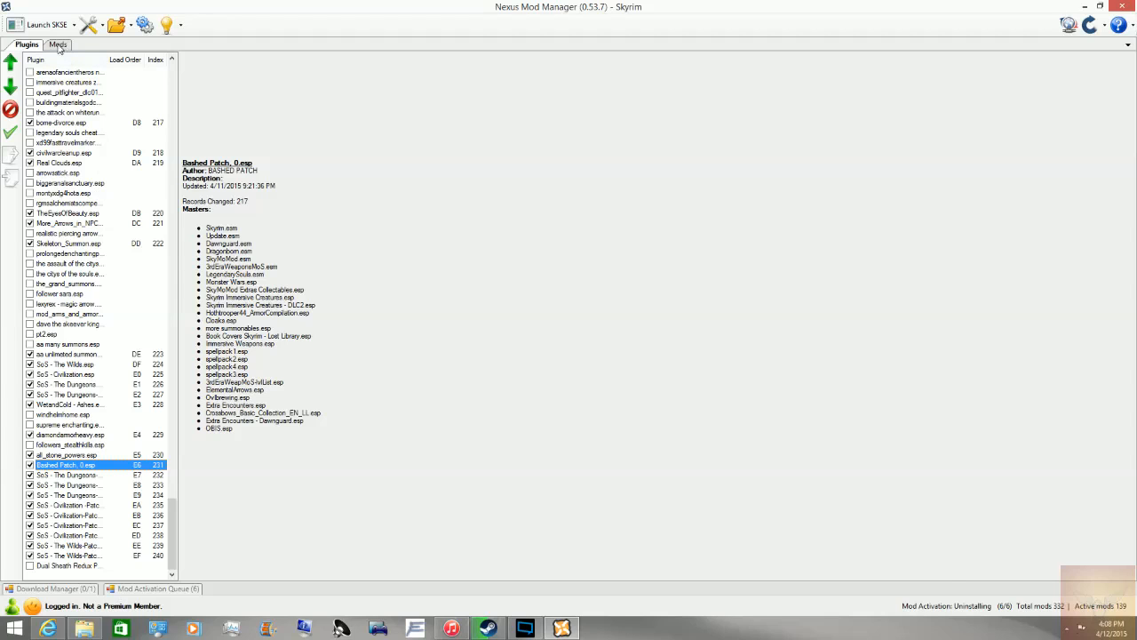
# Filter the Mods list by "vampire", activate Vampire Eyes Fix - Vampiric Eyes Fix, and clear the filter.
pyautogui.click(58, 45)
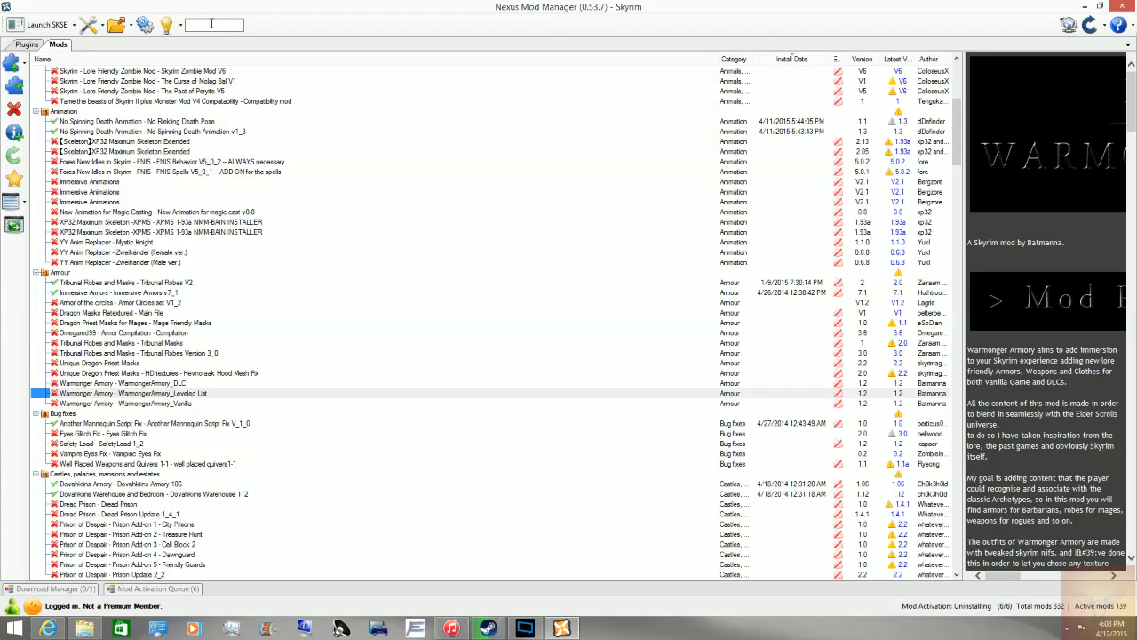
pyautogui.write('vampire')
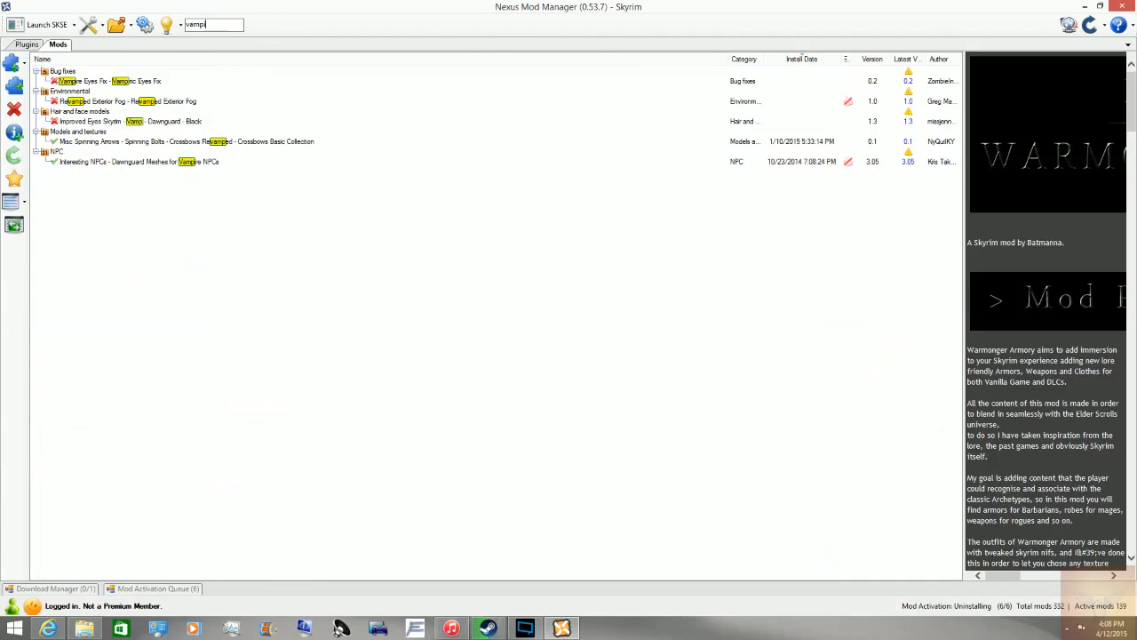
pyautogui.doubleClick(119, 81)
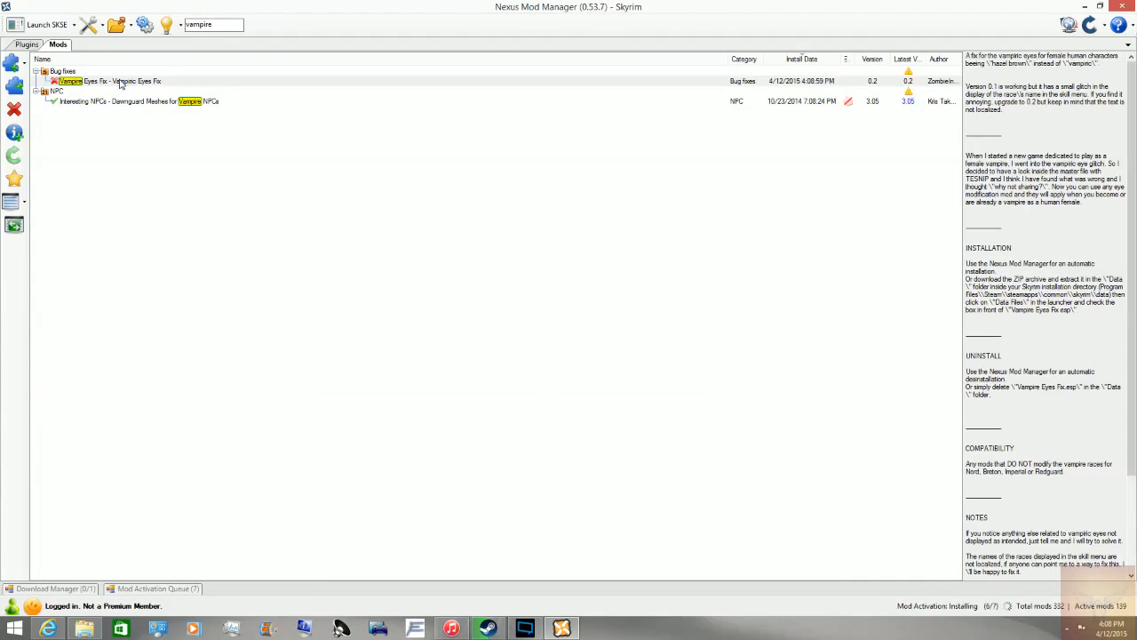
pyautogui.click(179, 192)
pyautogui.doubleClick(222, 29)
pyautogui.press('BackSpace')
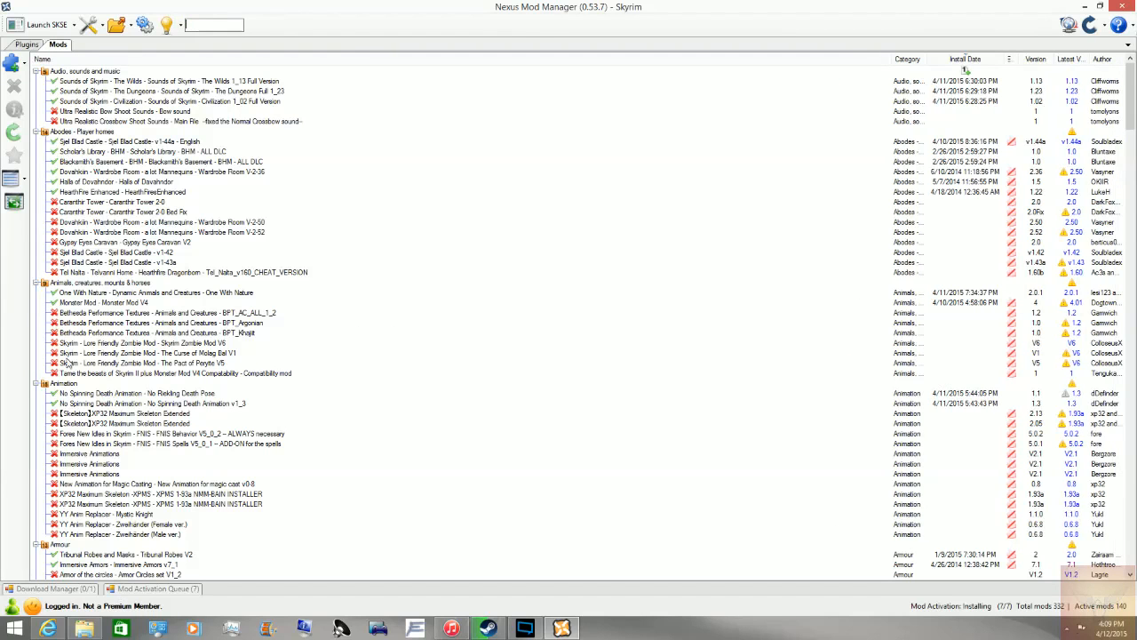
# Switch to Internet Explorer and open google.com.
pyautogui.click(48, 628)
pyautogui.click(138, 26)
pyautogui.write('google.com/')
pyautogui.press('Return')
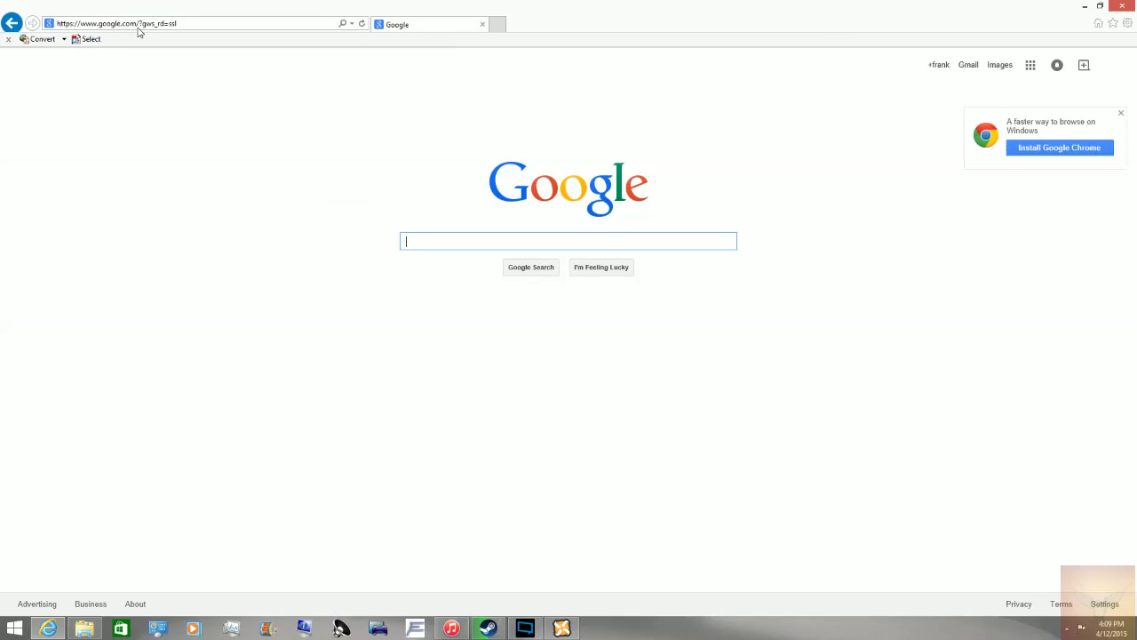
# Search Google for "Skyrim LOOT" and open the LOOT: Home page at loot.github.io.
pyautogui.write('Skyrim Lo')
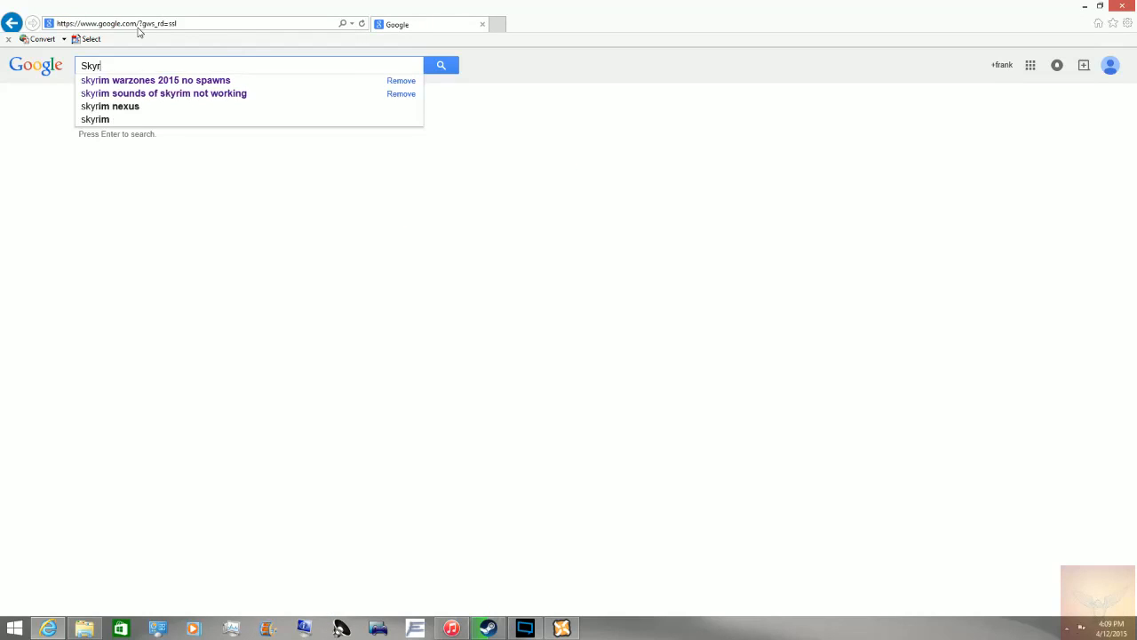
pyautogui.press('BackSpace')
pyautogui.write('OOT')
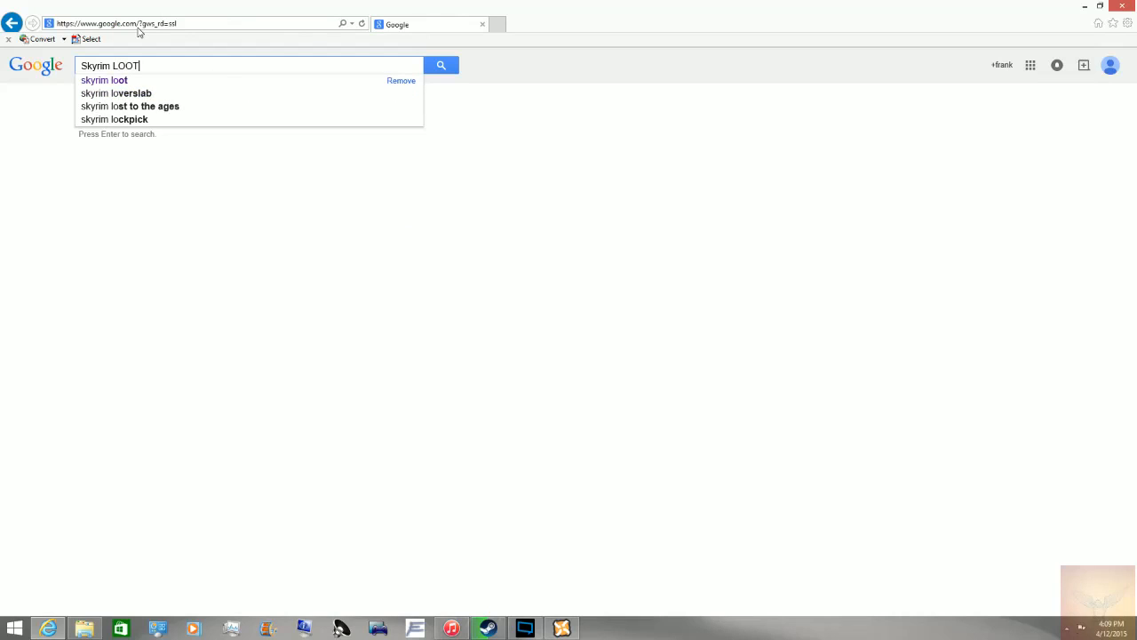
pyautogui.press('Return')
pyautogui.click(113, 66)
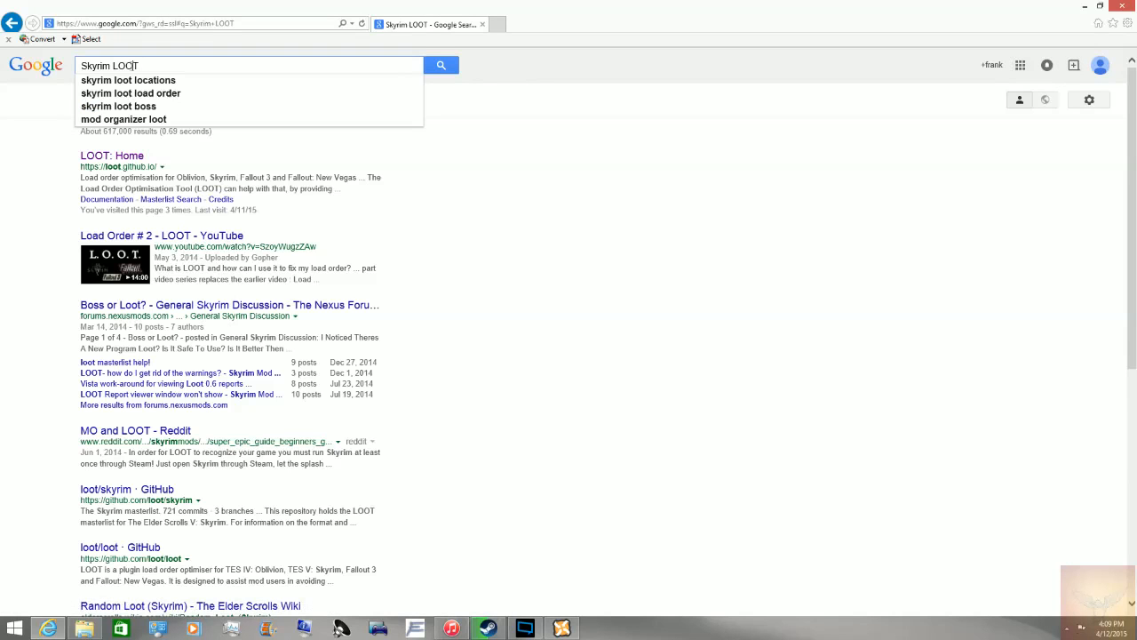
pyautogui.click(90, 164)
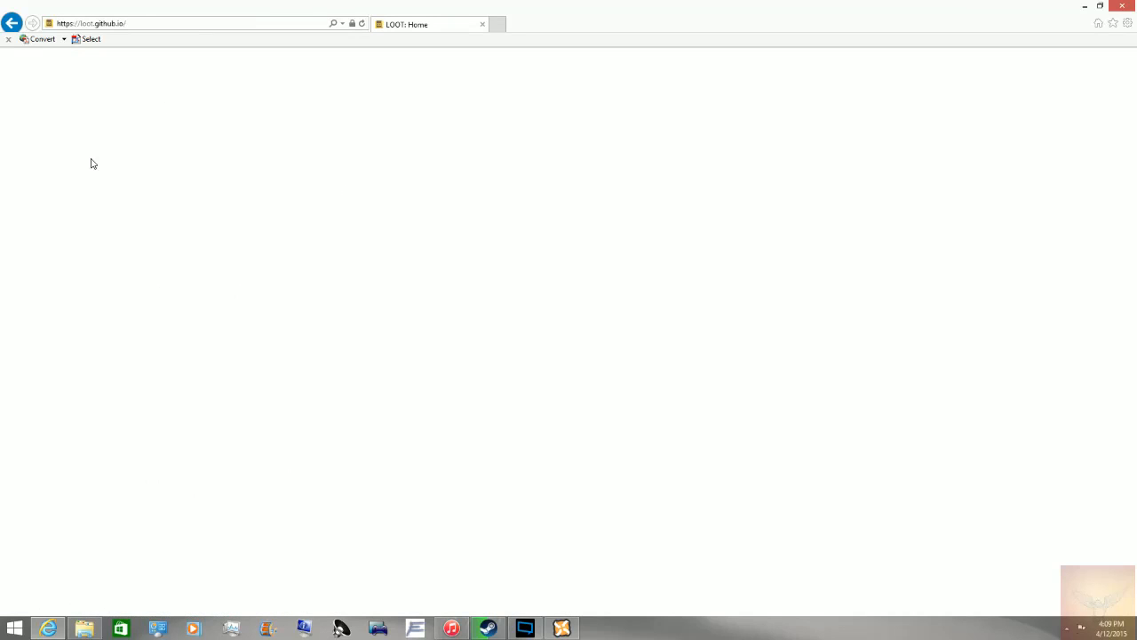
# Open the LOOT v0.6.1 release page on GitHub and go to its Downloads section.
pyautogui.moveTo(264, 122); pyautogui.dragTo(472, 203)
pyautogui.click(443, 218)
pyautogui.click(227, 305)
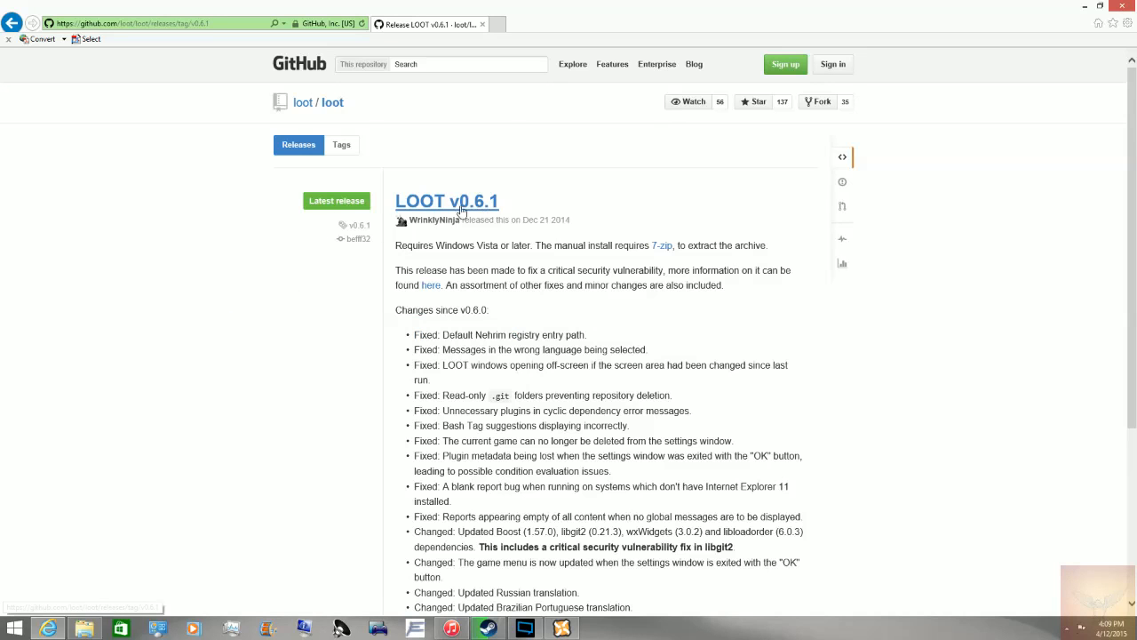
pyautogui.moveTo(471, 285); pyautogui.dragTo(552, 442)
pyautogui.click(553, 441)
pyautogui.scroll(-3, 553, 441)
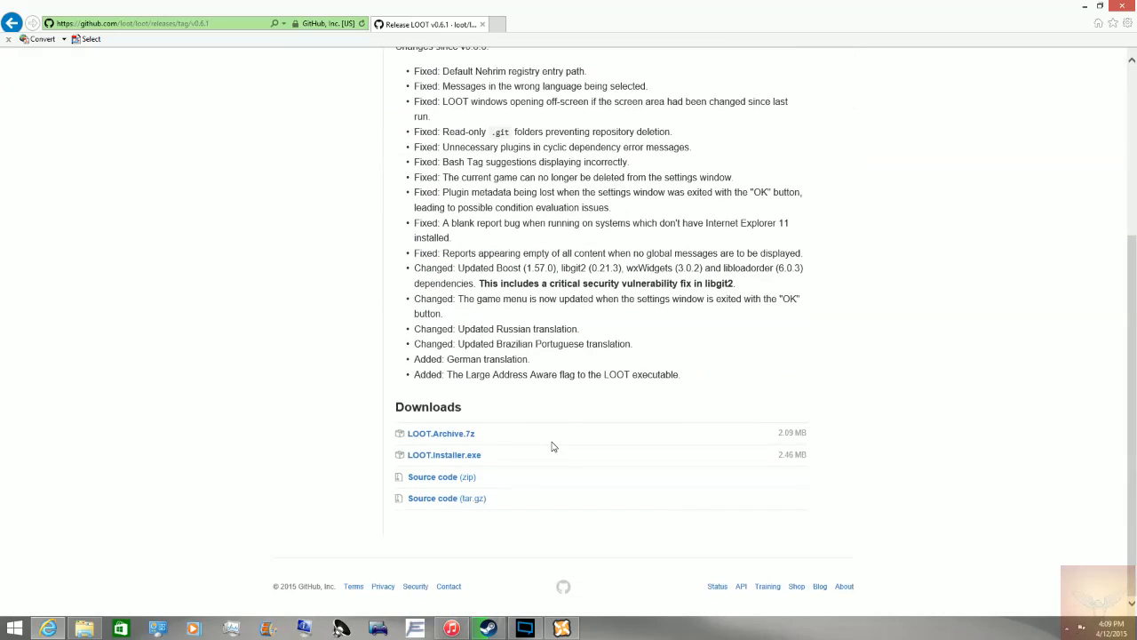
# Start saving LOOT.Archive.7z to the Downloads folder, decline replacing the existing file, and cancel the download.
pyautogui.click(467, 437)
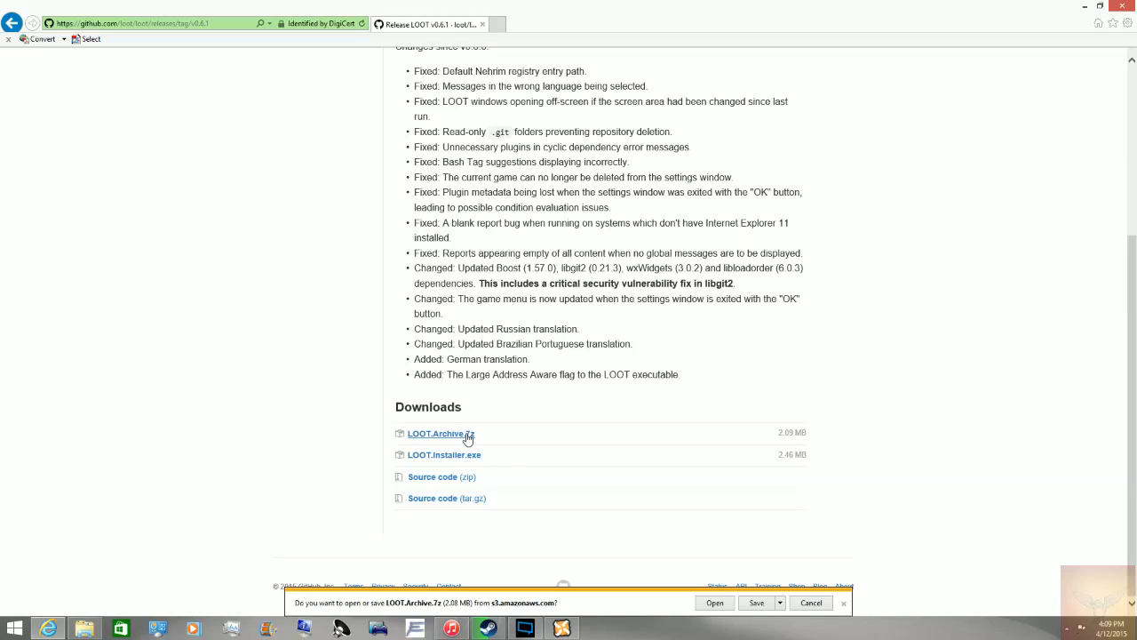
pyautogui.click(780, 602)
pyautogui.click(809, 589)
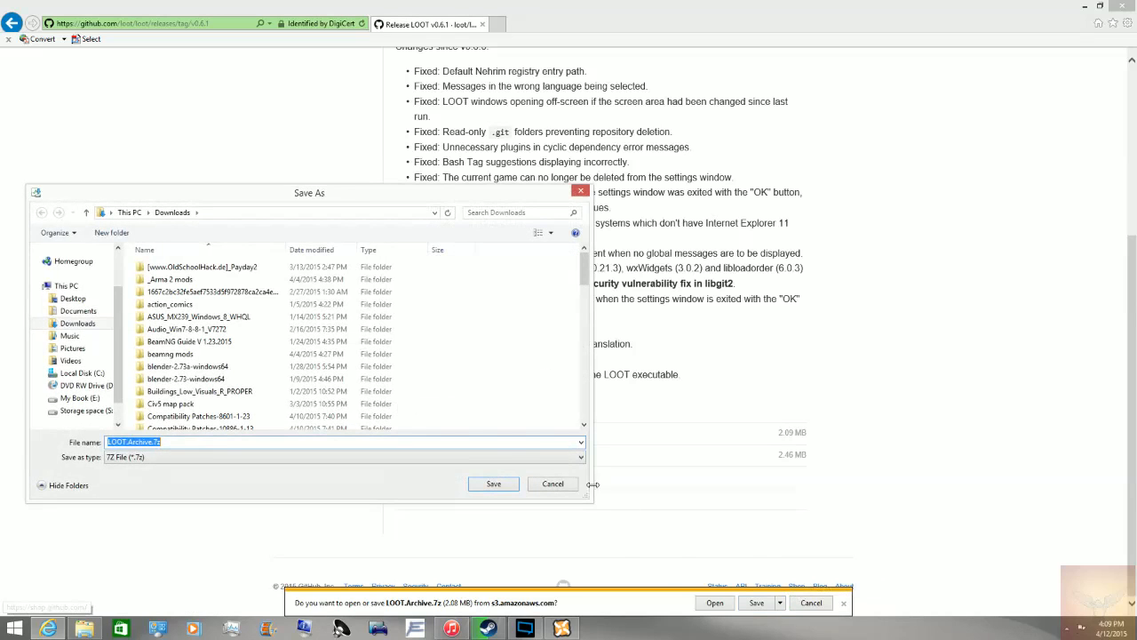
pyautogui.click(493, 483)
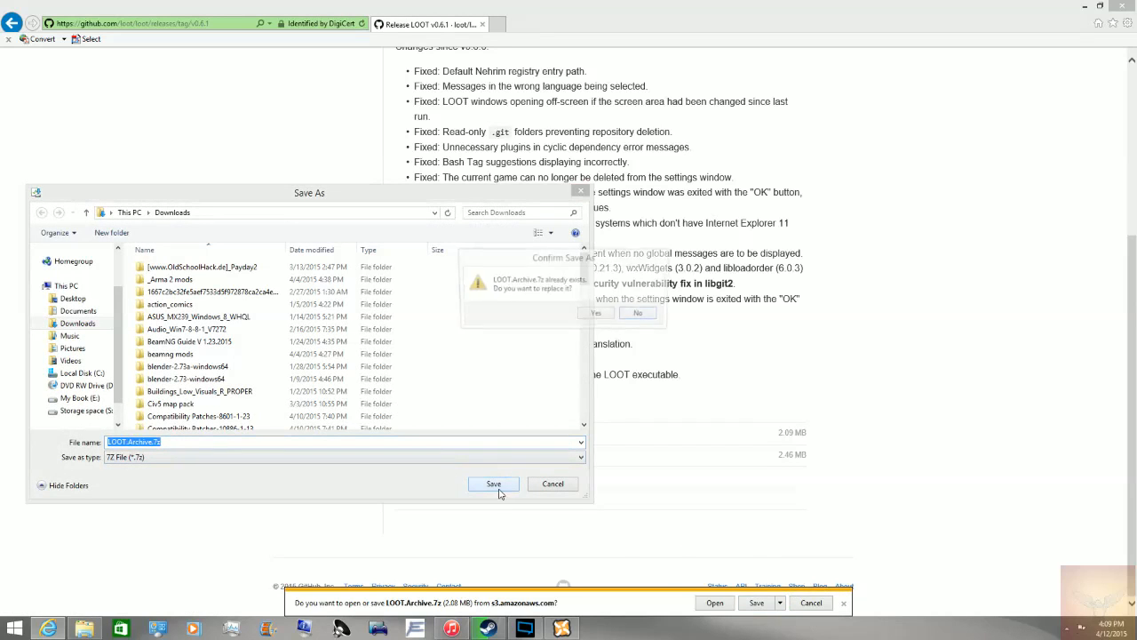
pyautogui.click(641, 314)
pyautogui.click(552, 483)
pyautogui.click(810, 602)
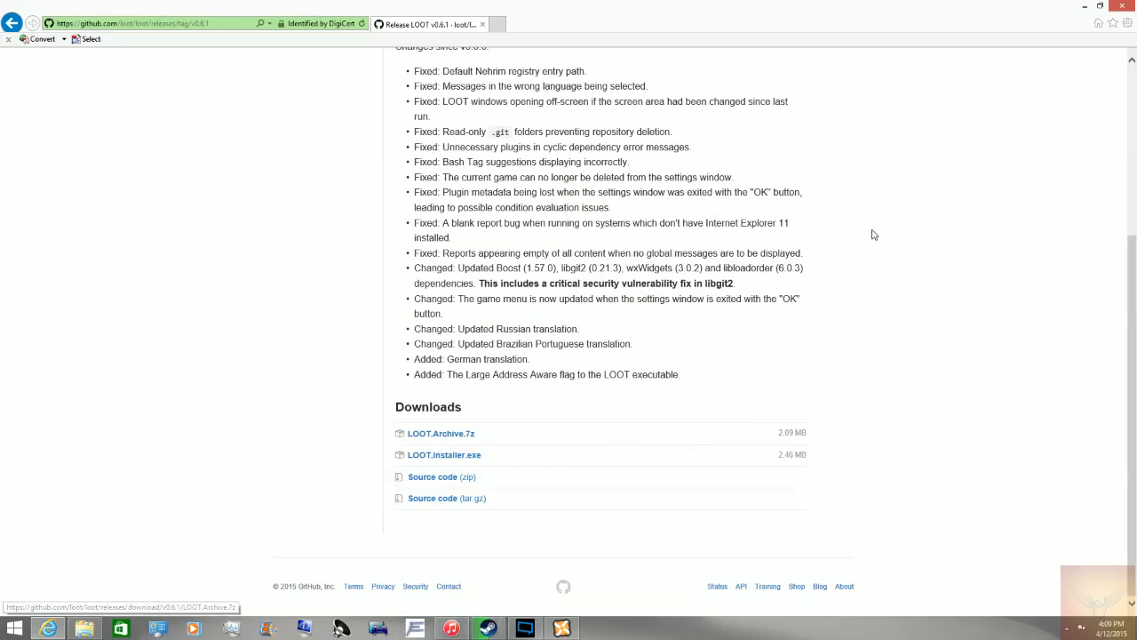
# Close the browser and open the Downloads folder in File Explorer.
pyautogui.click(1121, 7)
pyautogui.click(85, 628)
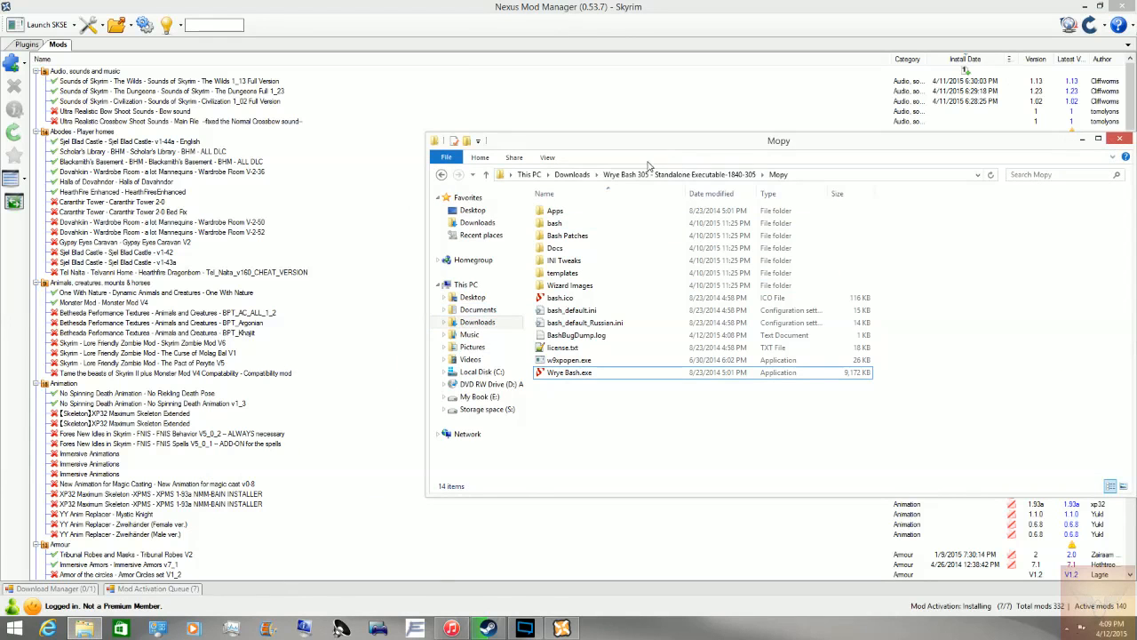
pyautogui.click(582, 174)
# Find LOOT.Archive.7z in the Downloads folder, view the archive's contents, and close the archive window.
pyautogui.scroll(15, 753, 256)
pyautogui.scroll(-15, 753, 256)
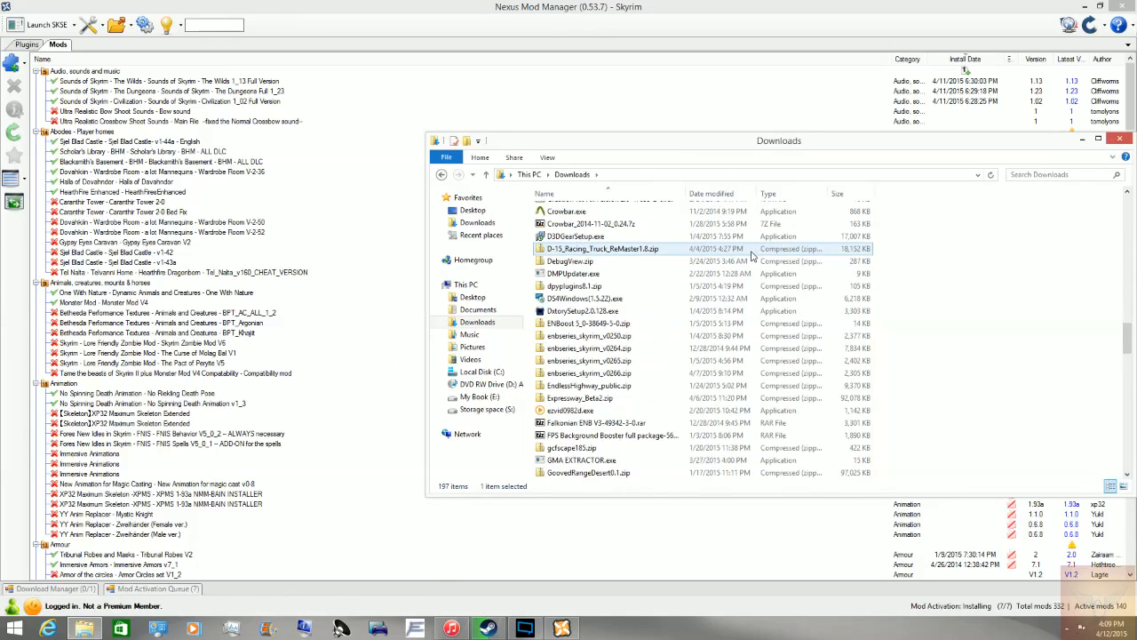
pyautogui.scroll(-7, 649, 401)
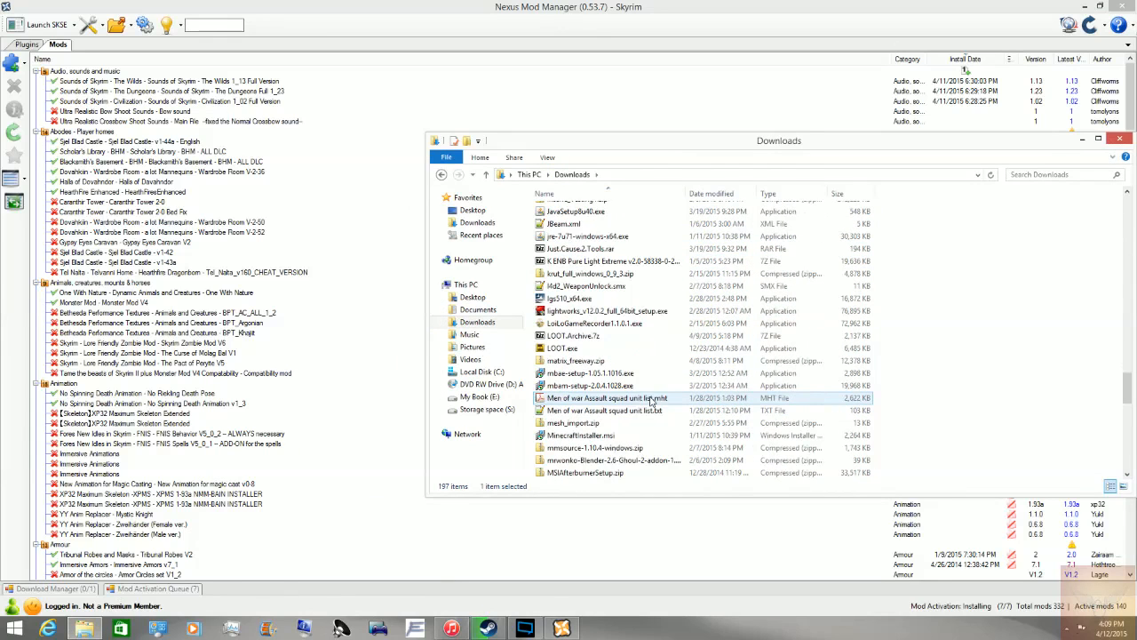
pyautogui.scroll(-15, 615, 366)
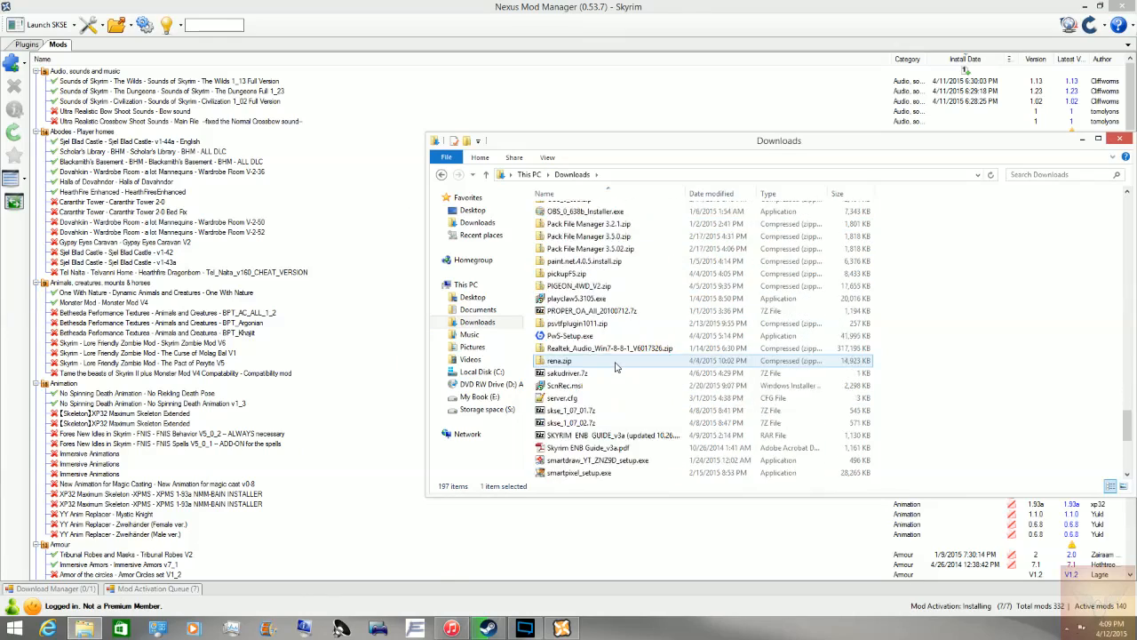
pyautogui.scroll(20, 613, 386)
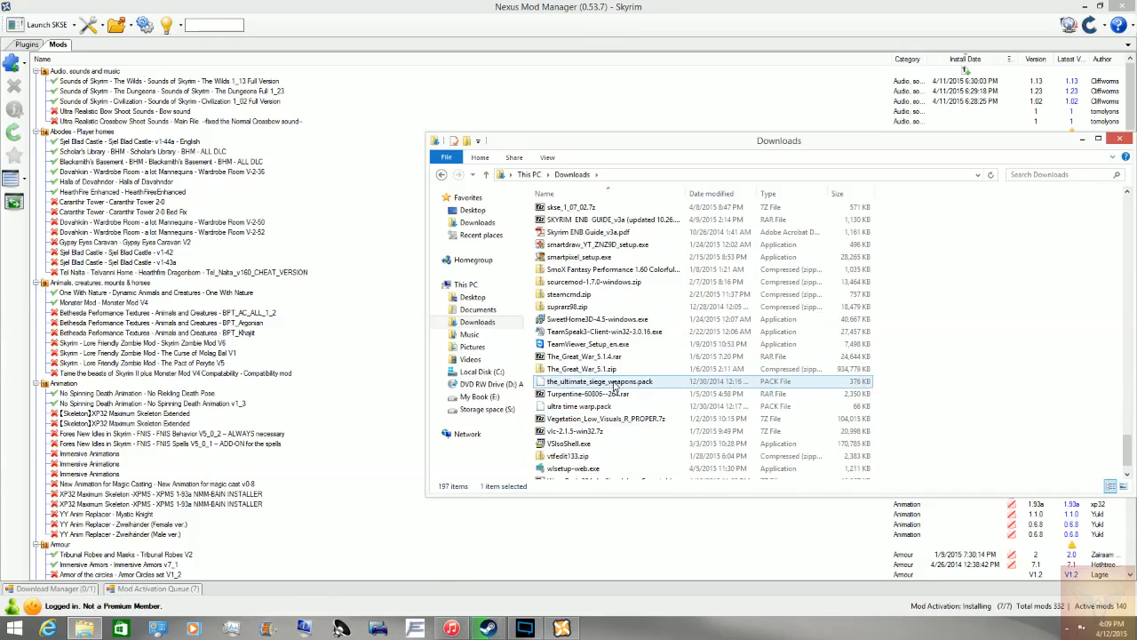
pyautogui.scroll(12, 608, 329)
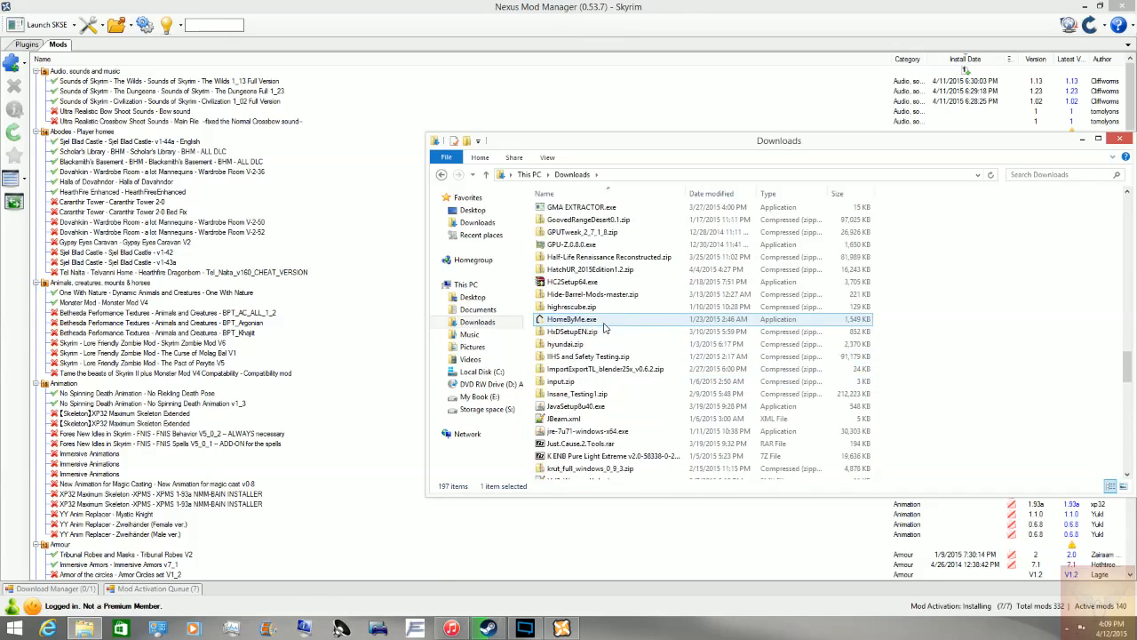
pyautogui.scroll(1, 604, 329)
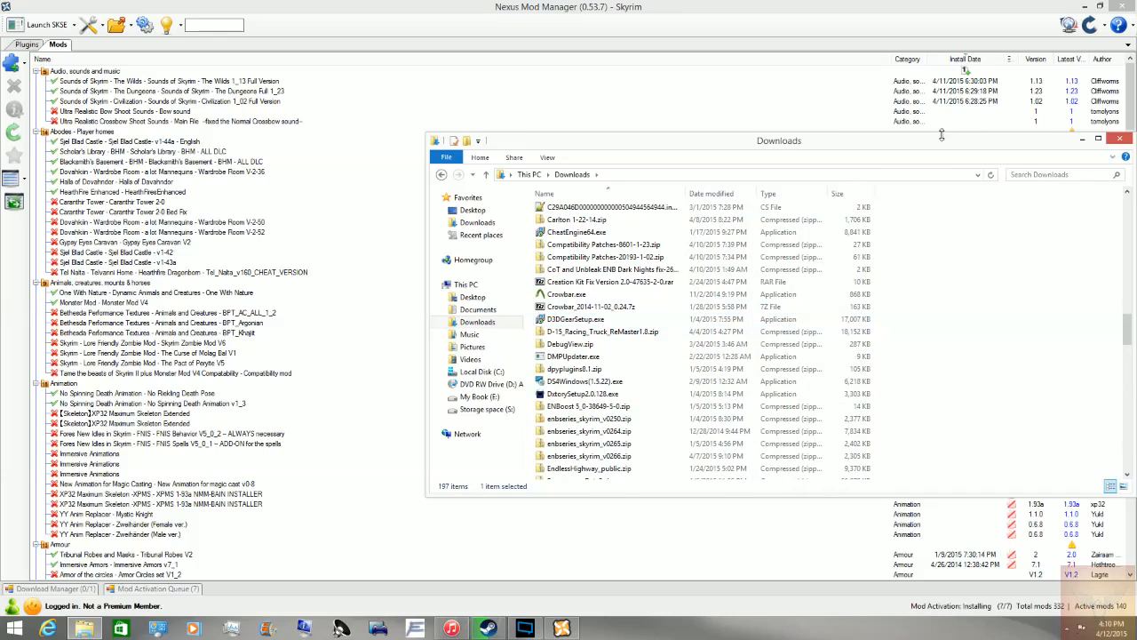
pyautogui.scroll(-10, 711, 341)
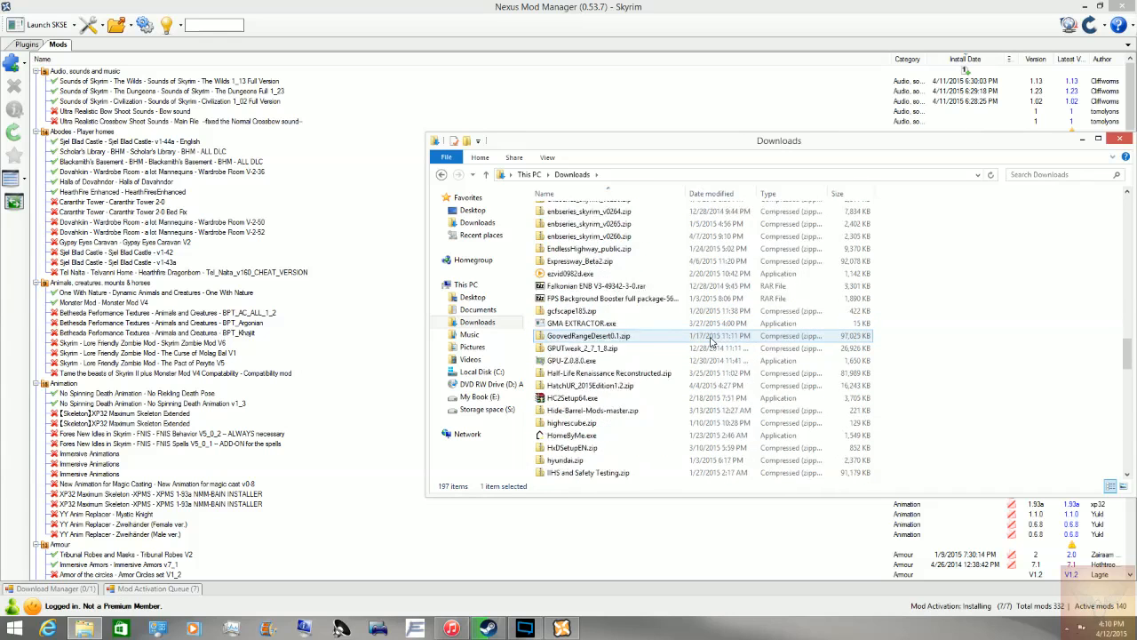
pyautogui.scroll(-1, 711, 340)
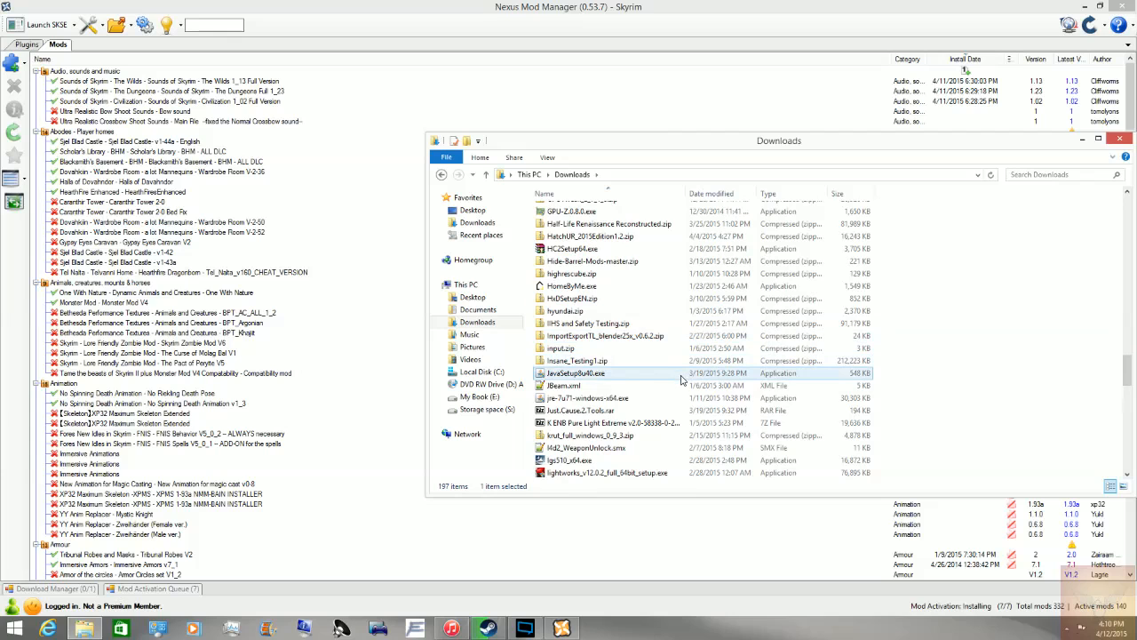
pyautogui.scroll(-1, 681, 379)
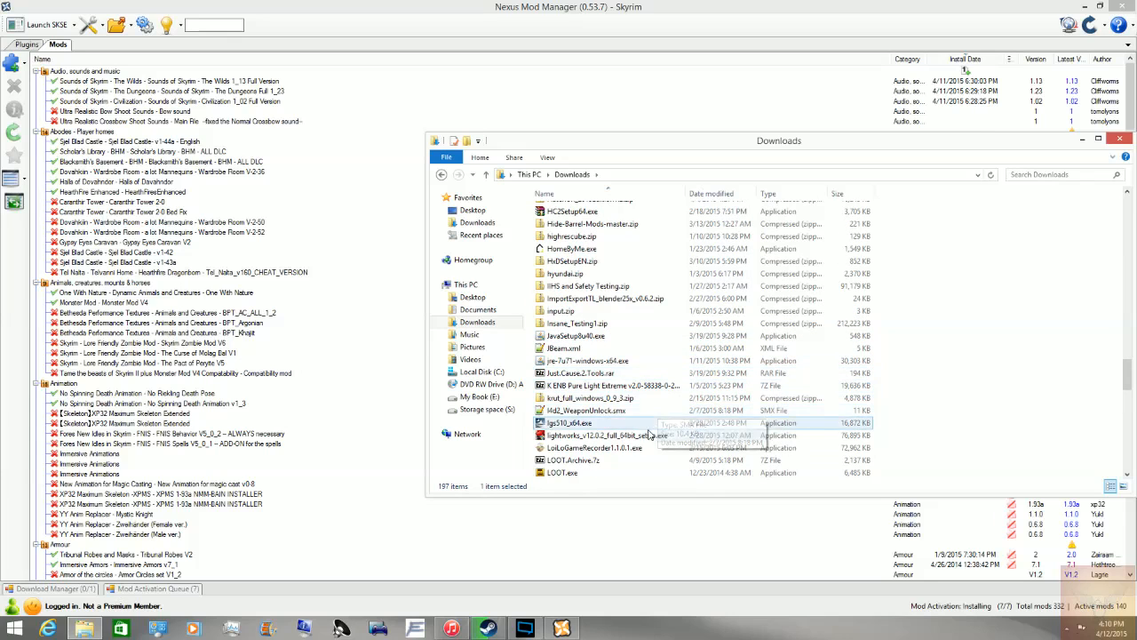
pyautogui.scroll(-1, 634, 460)
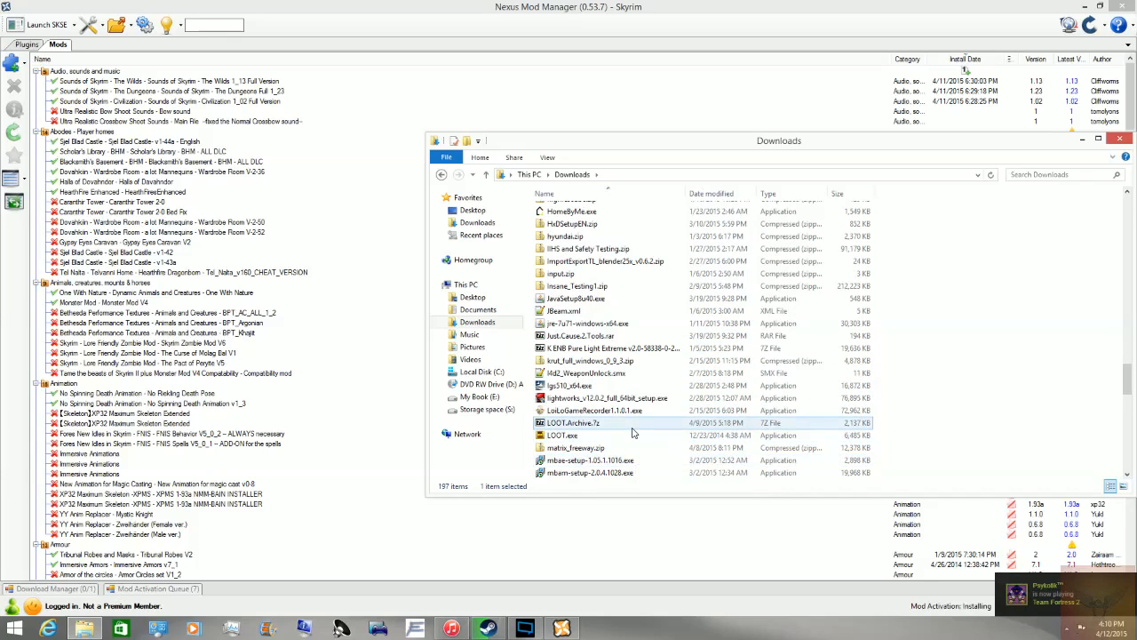
pyautogui.doubleClick(575, 423)
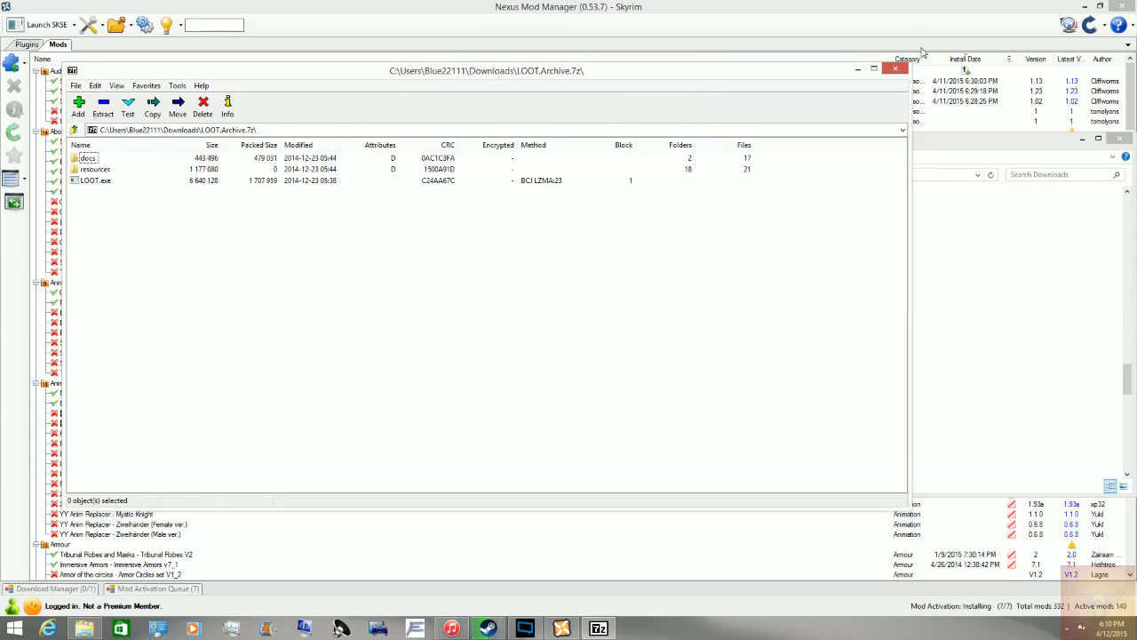
pyautogui.click(895, 68)
# Open the extracted LOOT.Archive folder in Downloads and launch LOOT.exe.
pyautogui.scroll(20, 942, 247)
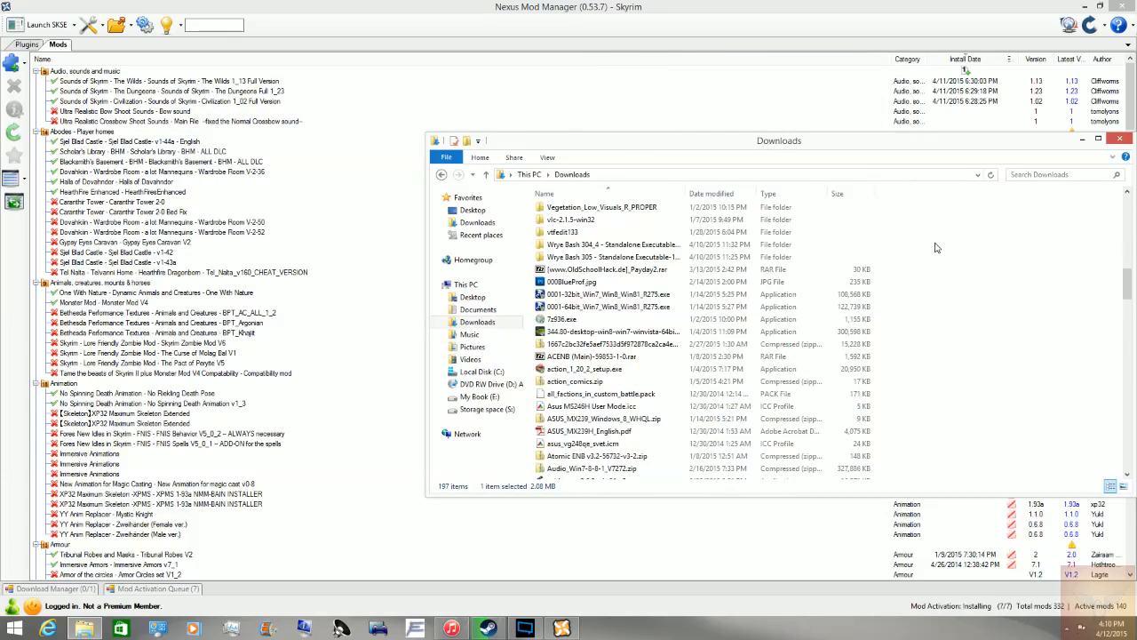
pyautogui.scroll(4, 582, 213)
pyautogui.click(576, 296)
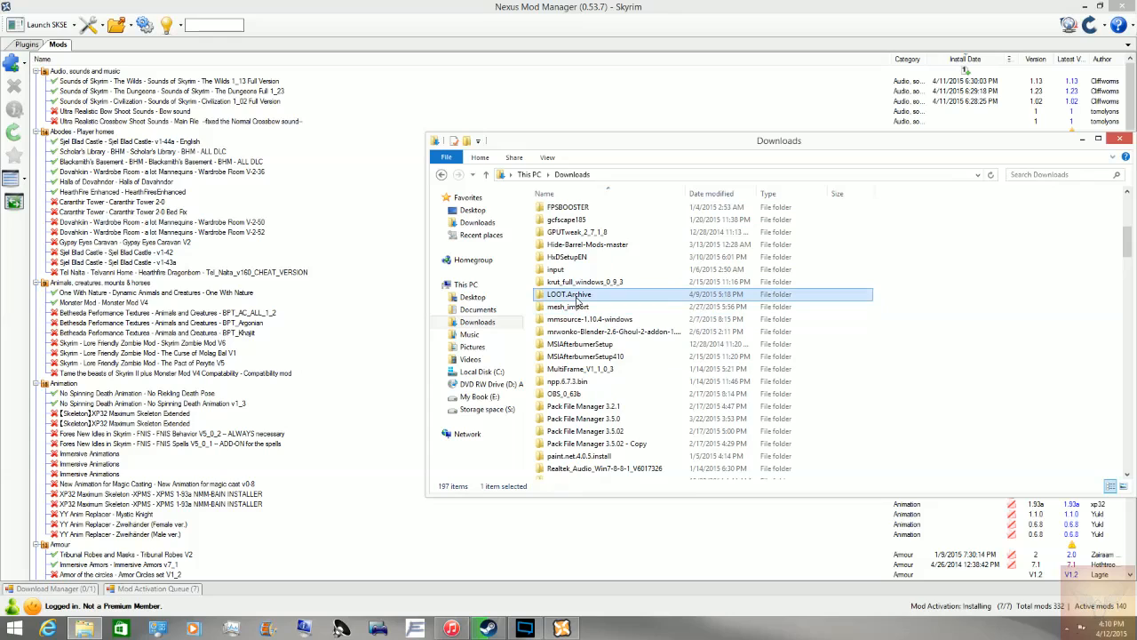
pyautogui.doubleClick(575, 298)
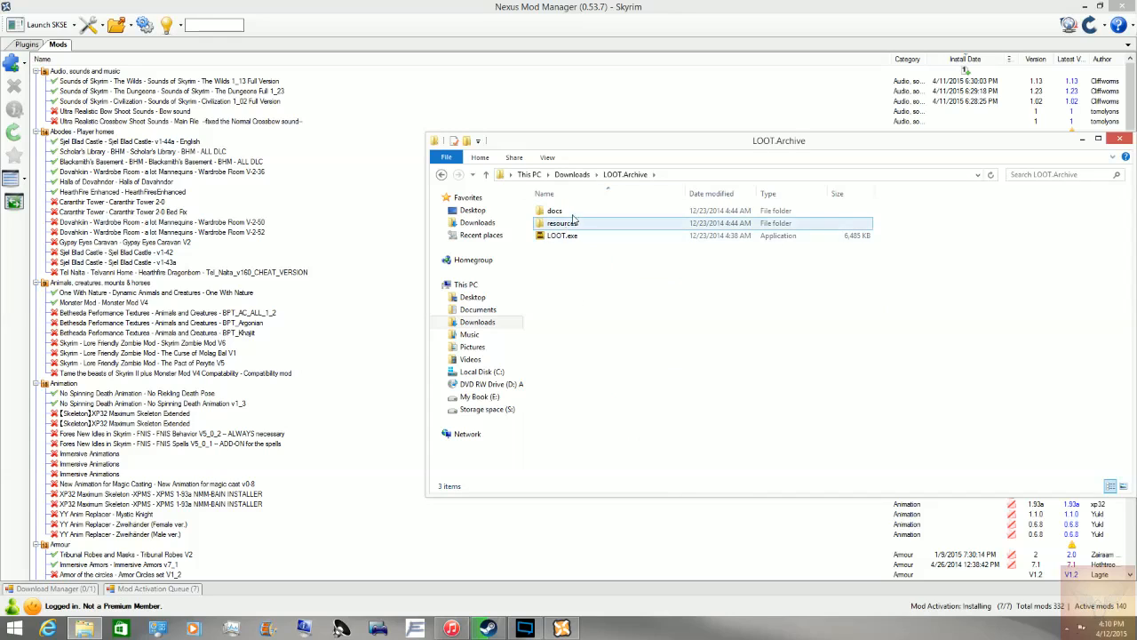
pyautogui.click(558, 243)
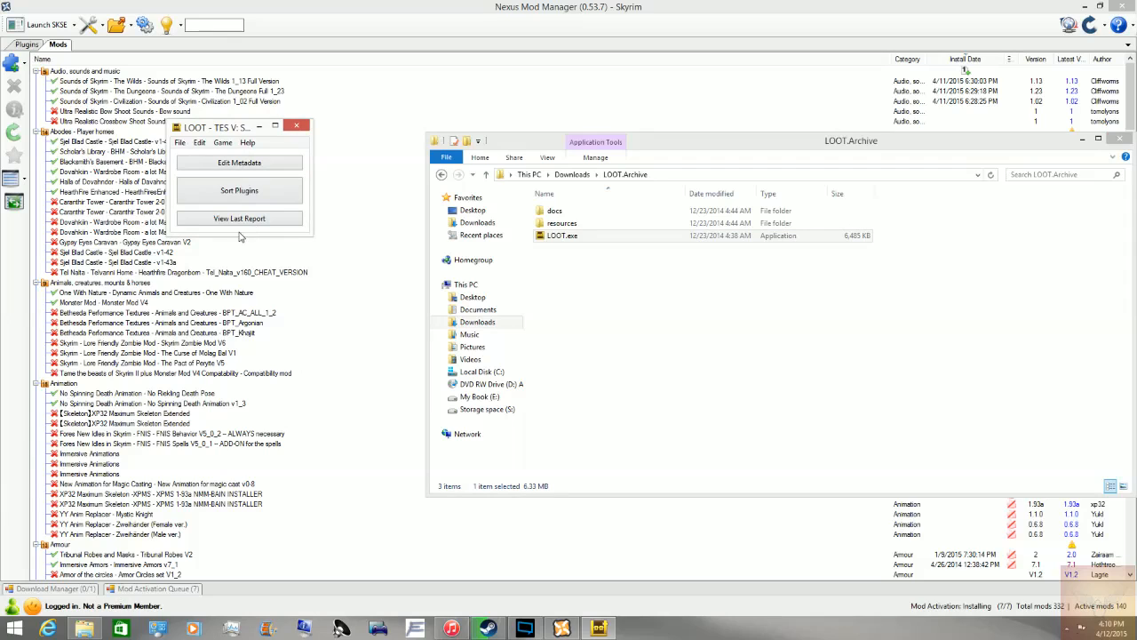
# Check that TES V: Skyrim is the selected game in LOOT and sort the plugins.
pyautogui.click(222, 142)
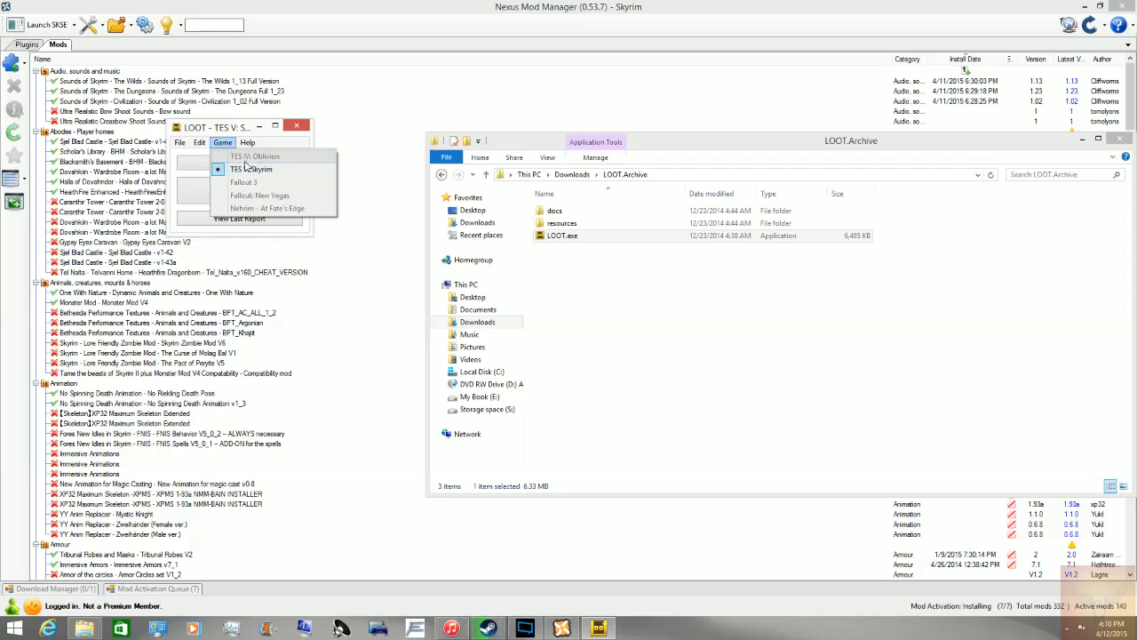
pyautogui.moveTo(201, 144)
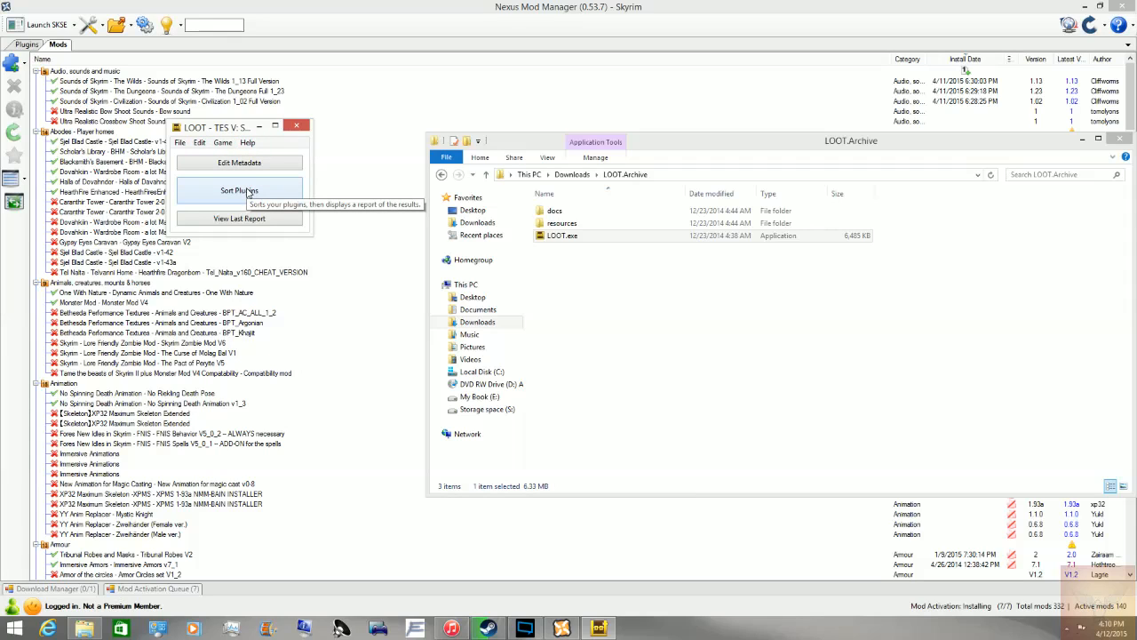
pyautogui.click(248, 193)
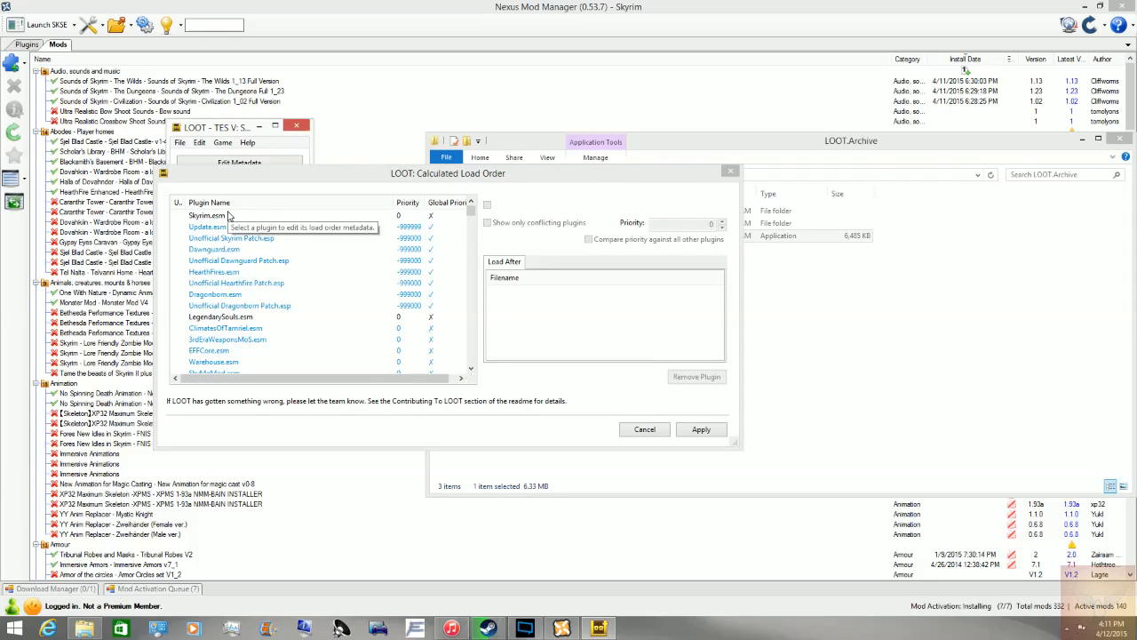
# Examine the end of LOOT's calculated load order, including the priority settings of Bashed Patch, 0.esp.
pyautogui.moveTo(468, 216); pyautogui.dragTo(487, 364)
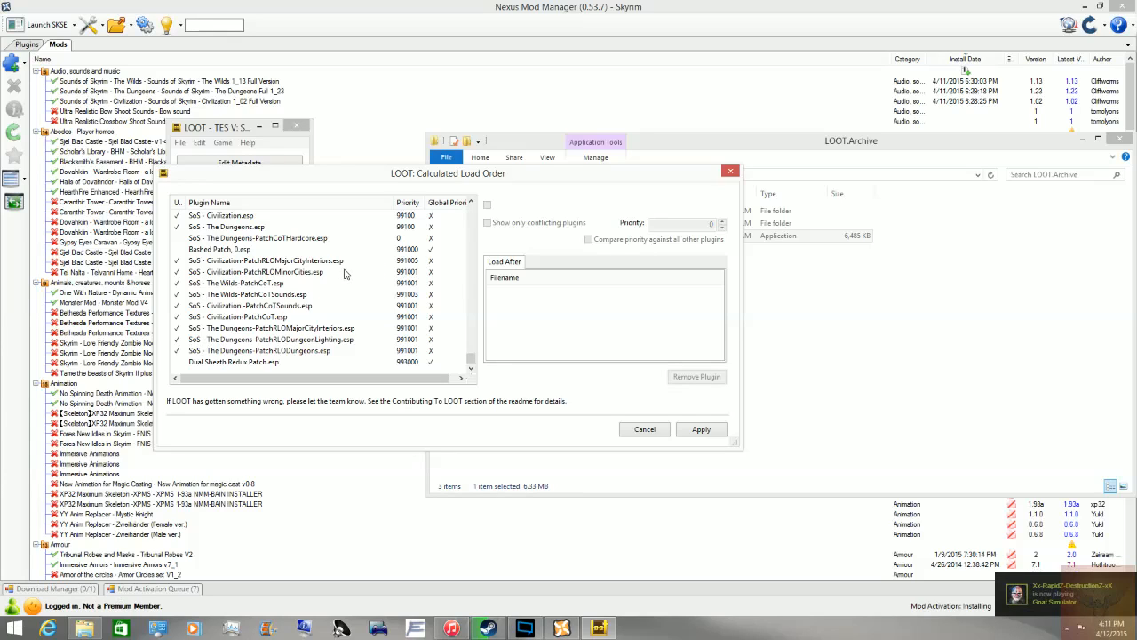
pyautogui.click(275, 274)
pyautogui.scroll(2, 275, 279)
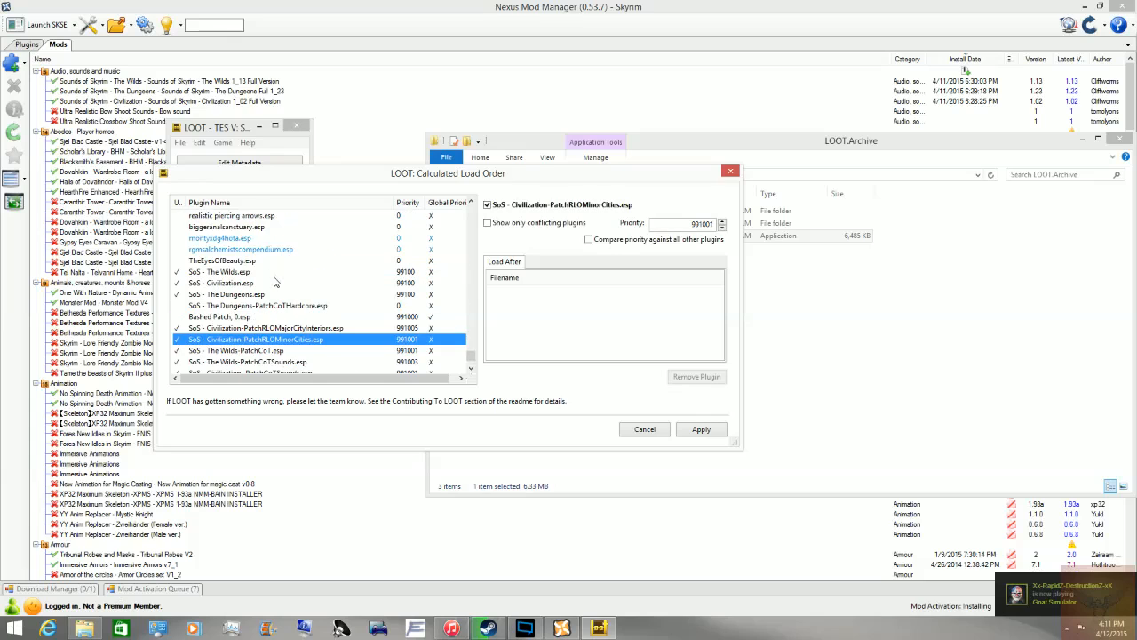
pyautogui.click(208, 317)
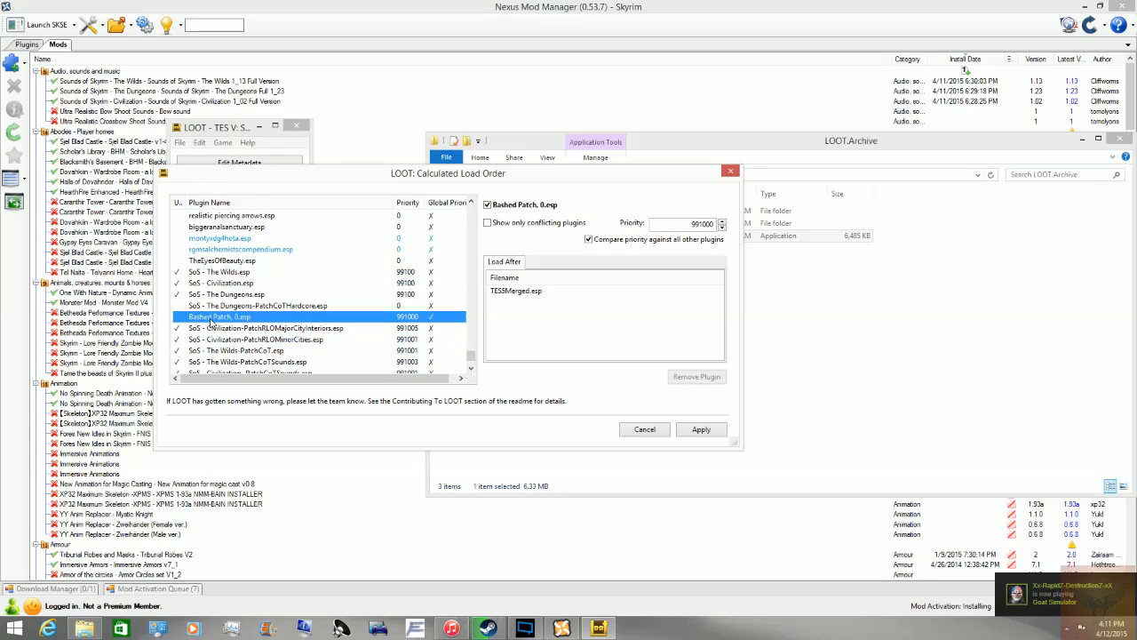
pyautogui.click(696, 223)
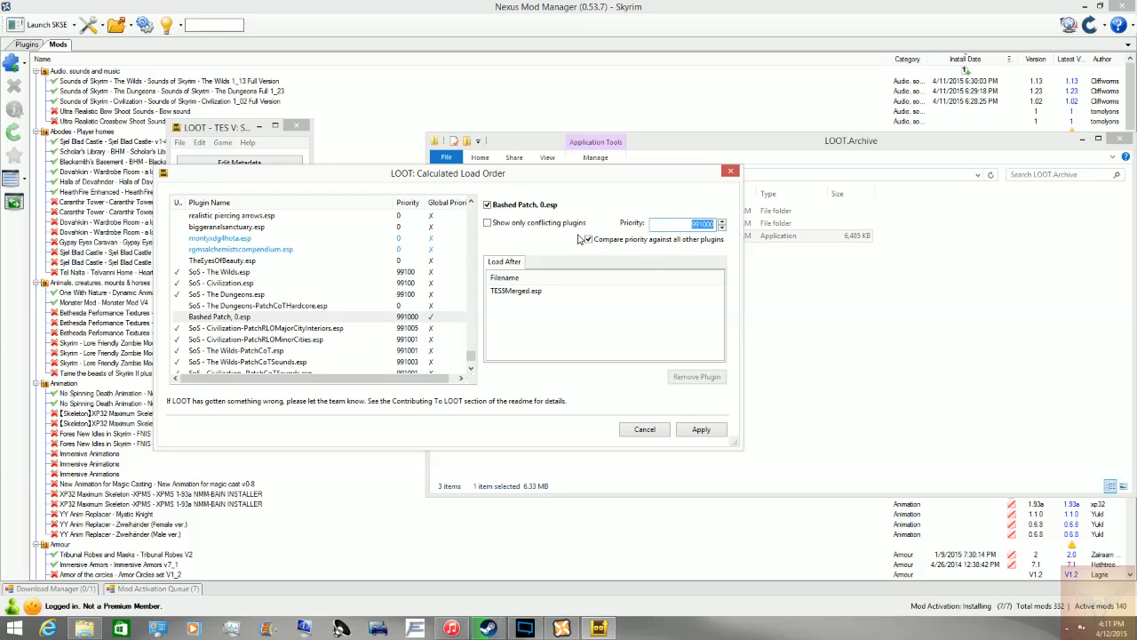
# Set the priority of biggeranalsanctuary.esp to 991000 in the calculated load order.
pyautogui.click(338, 227)
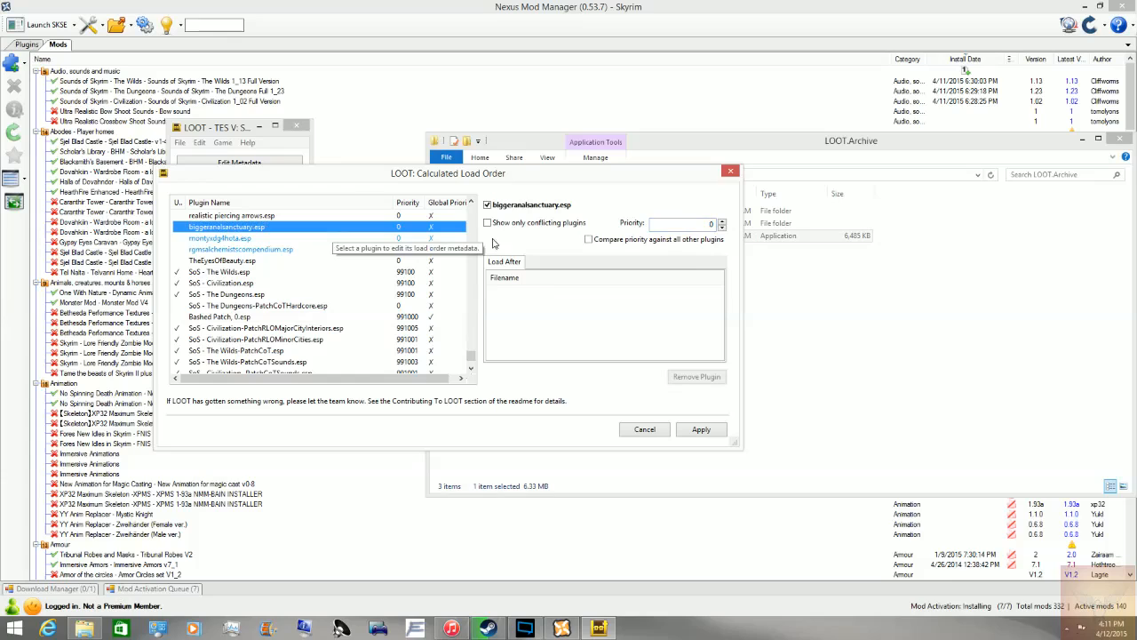
pyautogui.moveTo(682, 223); pyautogui.dragTo(769, 231)
pyautogui.write('991000')
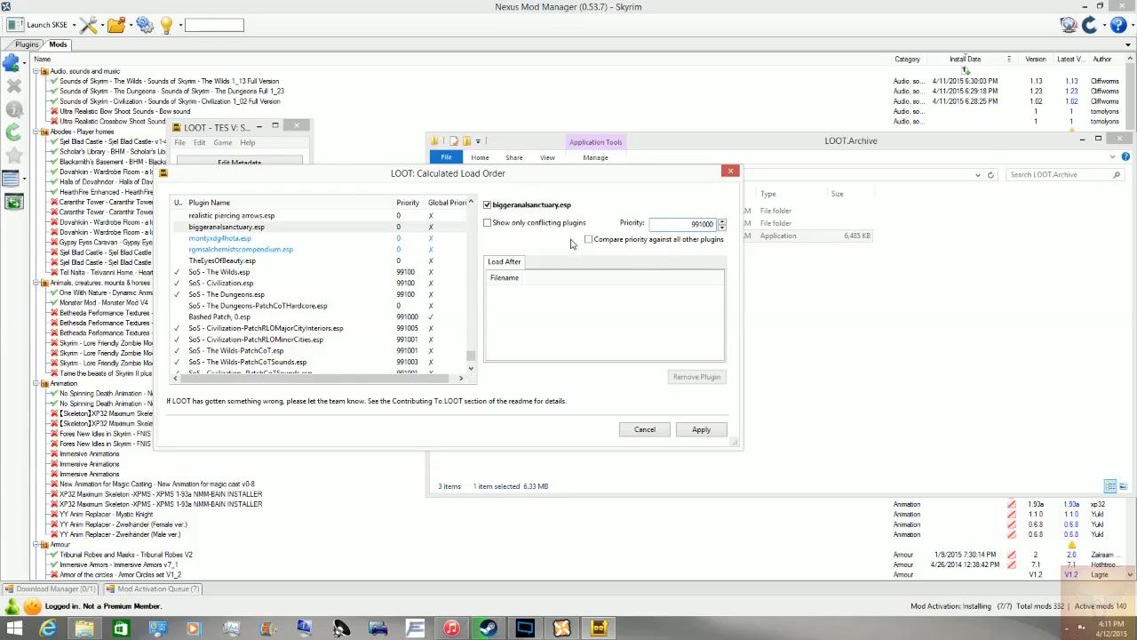
# Examine the priorities of the Sounds of Skyrim plugins, Update.esm and Dragonborn.esm in the calculated load order, then return to its end.
pyautogui.click(292, 228)
pyautogui.click(318, 260)
pyautogui.click(313, 282)
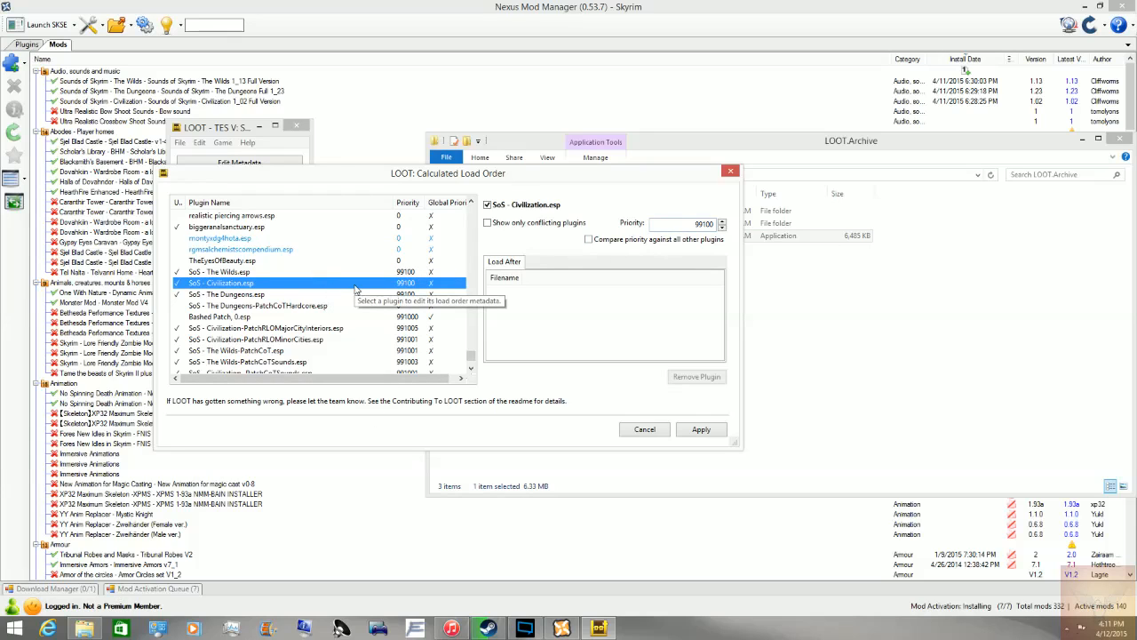
pyautogui.scroll(-2, 468, 356)
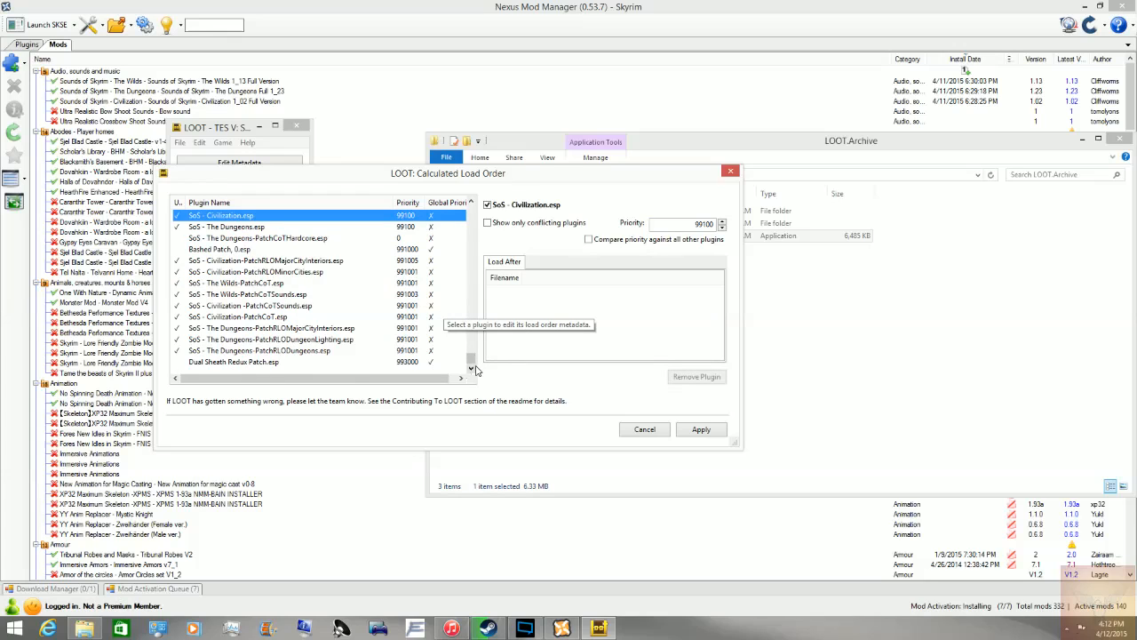
pyautogui.scroll(15, 472, 360)
pyautogui.scroll(3, 474, 233)
pyautogui.click(378, 228)
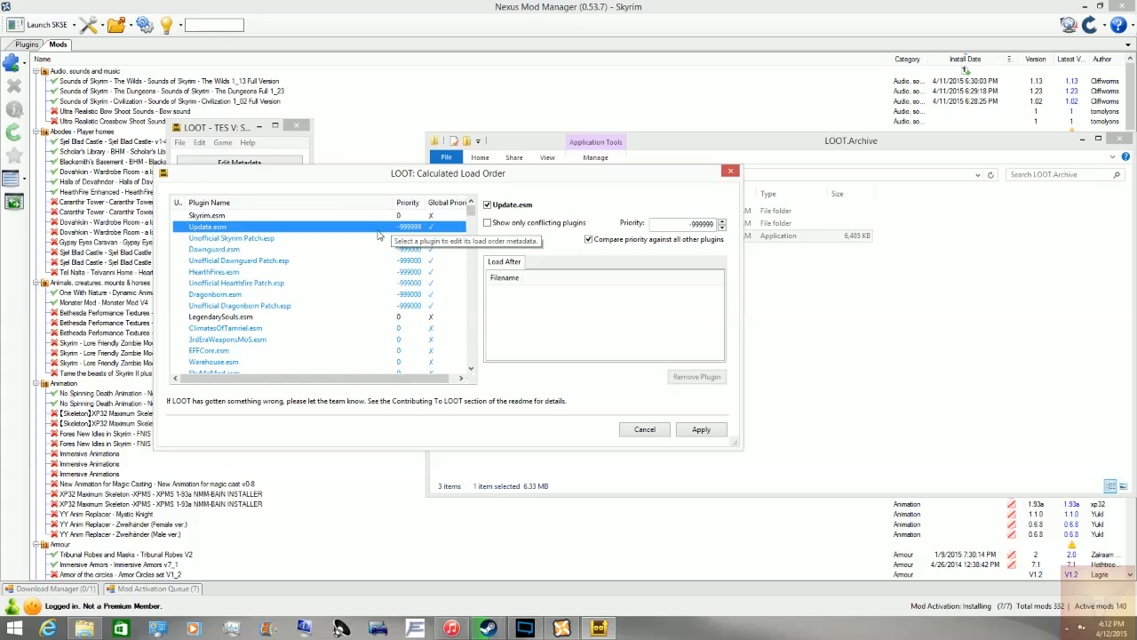
pyautogui.click(345, 293)
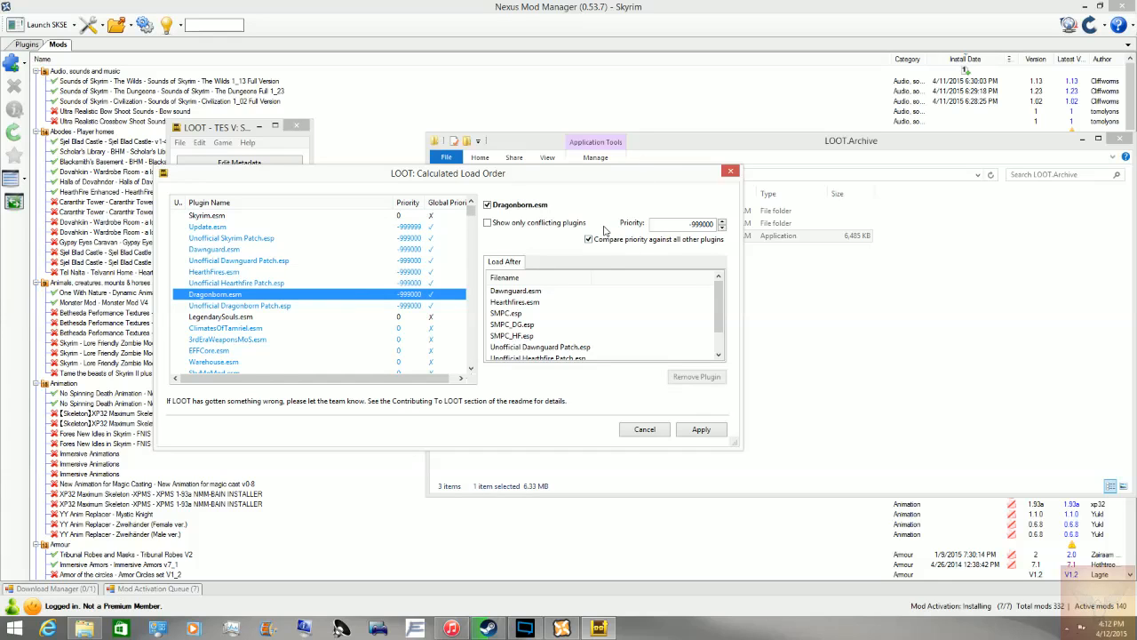
pyautogui.moveTo(471, 212); pyautogui.dragTo(497, 386)
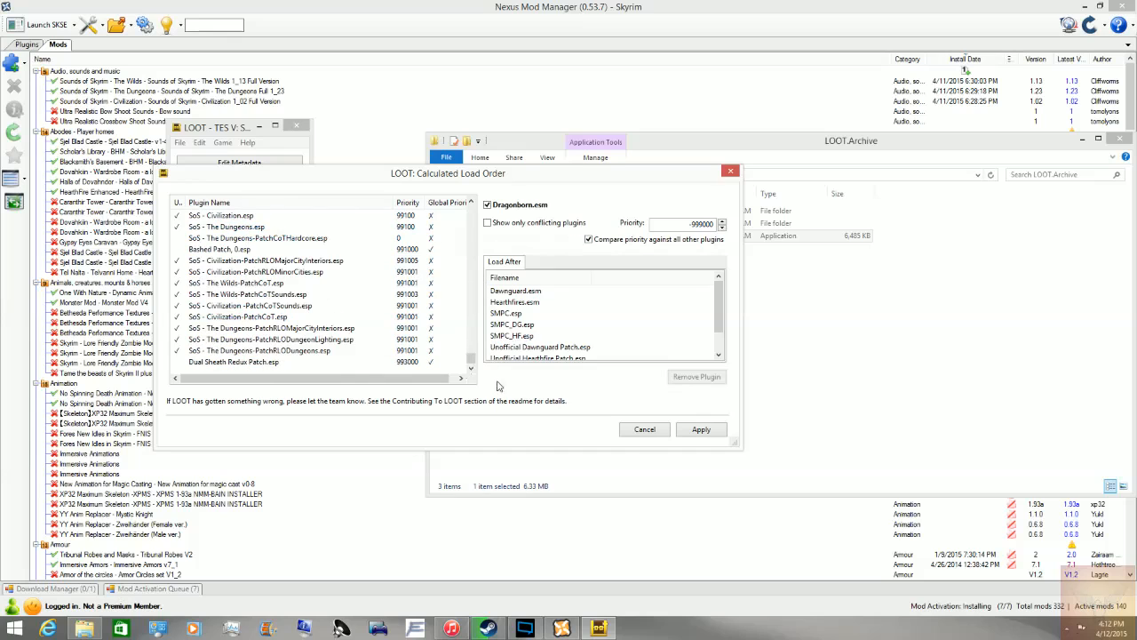
# Apply the calculated load order and move the resulting report window nearer the middle of the screen.
pyautogui.click(700, 429)
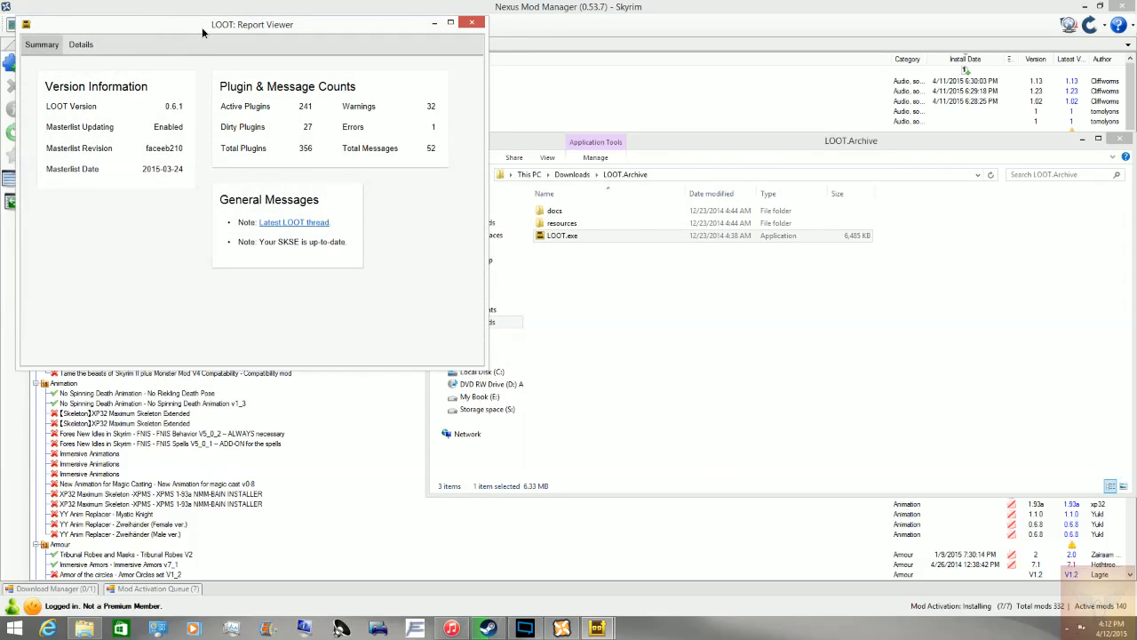
pyautogui.moveTo(201, 29); pyautogui.dragTo(349, 91)
# Examine the active plugin, dirty plugin, warning and error counts in the report summary.
pyautogui.moveTo(383, 169); pyautogui.dragTo(471, 176)
pyautogui.click(419, 192)
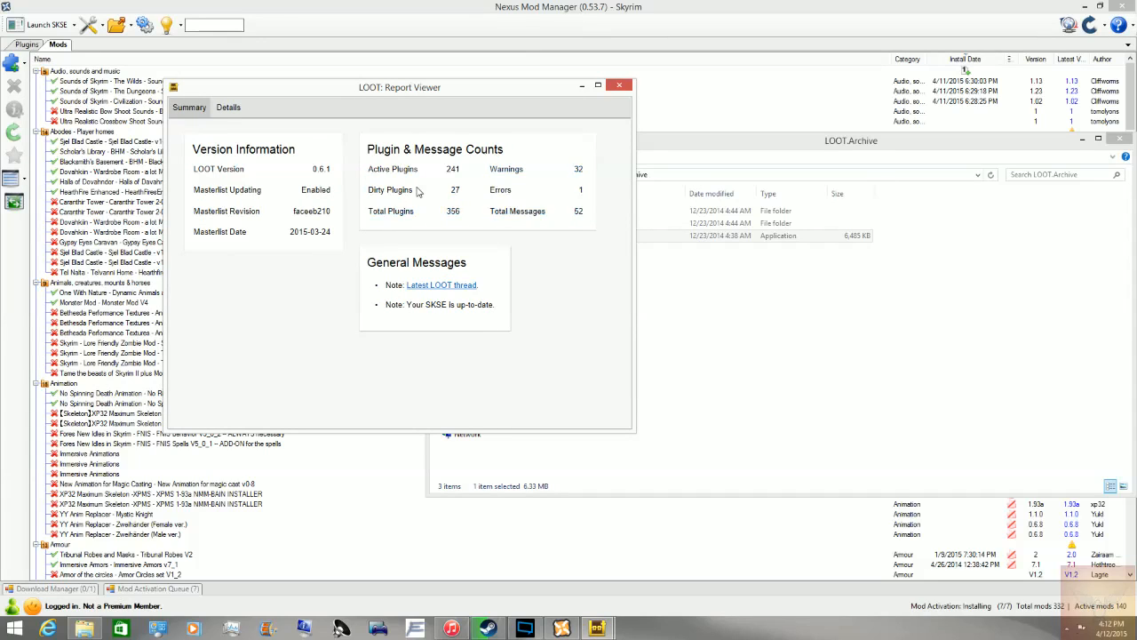
pyautogui.doubleClick(453, 190)
pyautogui.moveTo(385, 190); pyautogui.dragTo(459, 184)
pyautogui.click(367, 186)
pyautogui.click(459, 191)
pyautogui.moveTo(391, 170); pyautogui.dragTo(571, 171)
pyautogui.click(533, 172)
pyautogui.click(536, 184)
pyautogui.moveTo(491, 187); pyautogui.dragTo(563, 189)
pyautogui.click(512, 194)
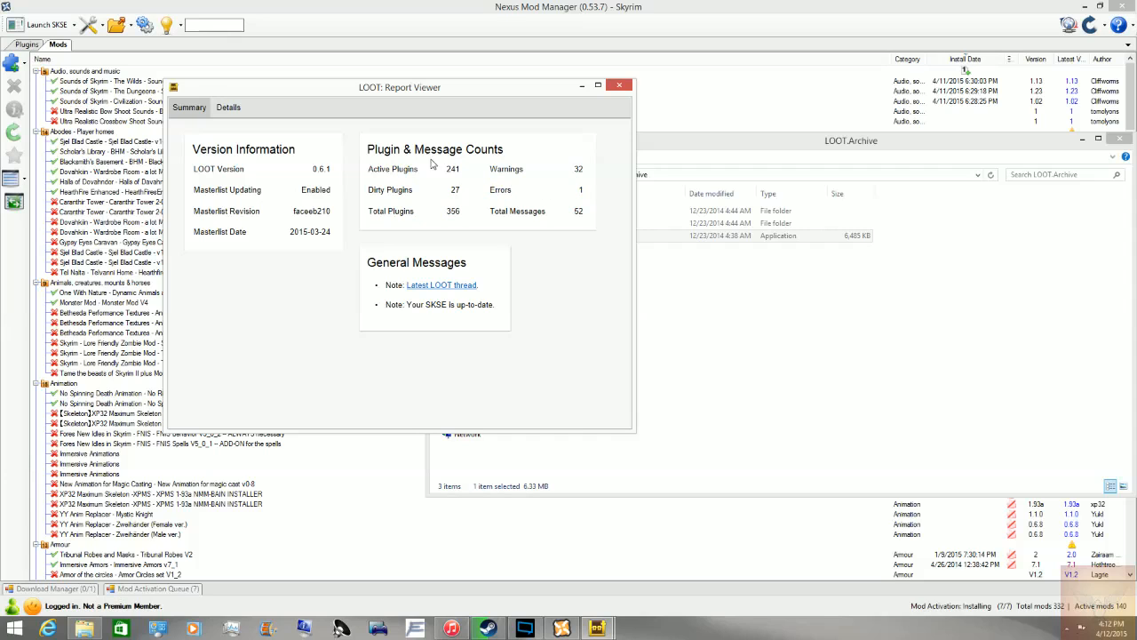
# Look through the report details for plugin warnings and find the plugin flagged with an error.
pyautogui.click(238, 108)
pyautogui.scroll(-5, 389, 203)
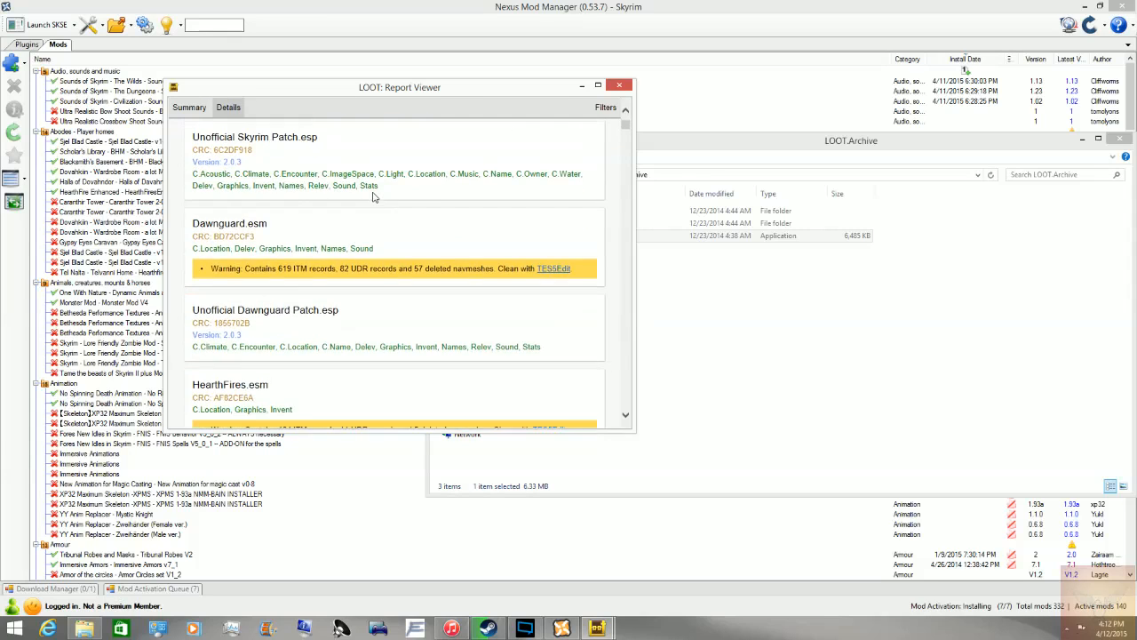
pyautogui.scroll(-1, 373, 197)
pyautogui.scroll(-3, 373, 195)
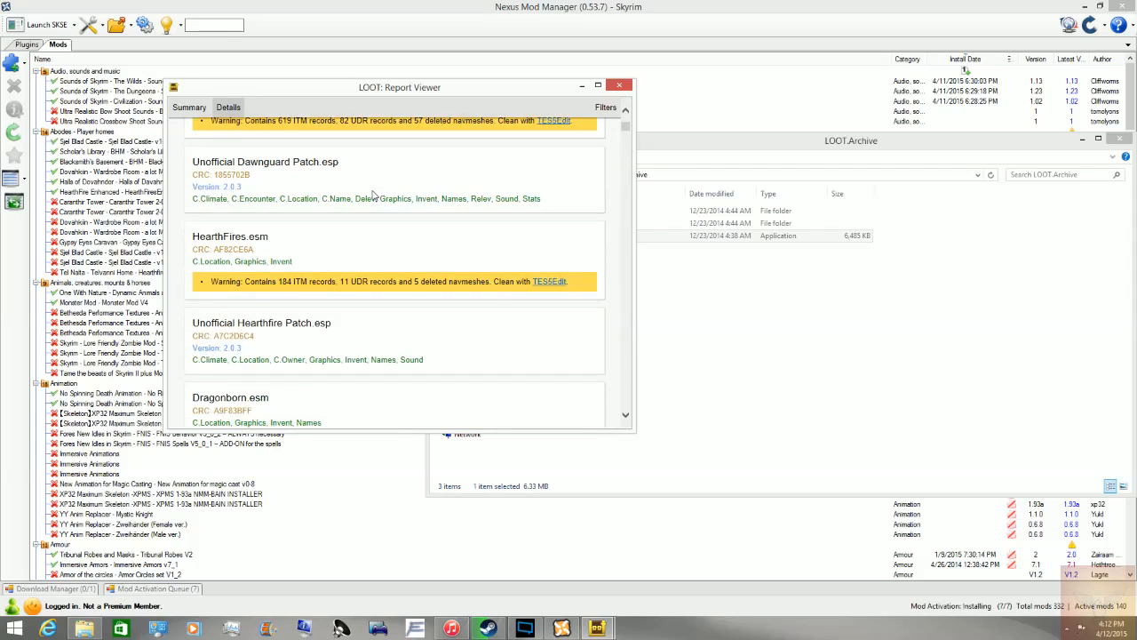
pyautogui.scroll(-15, 369, 184)
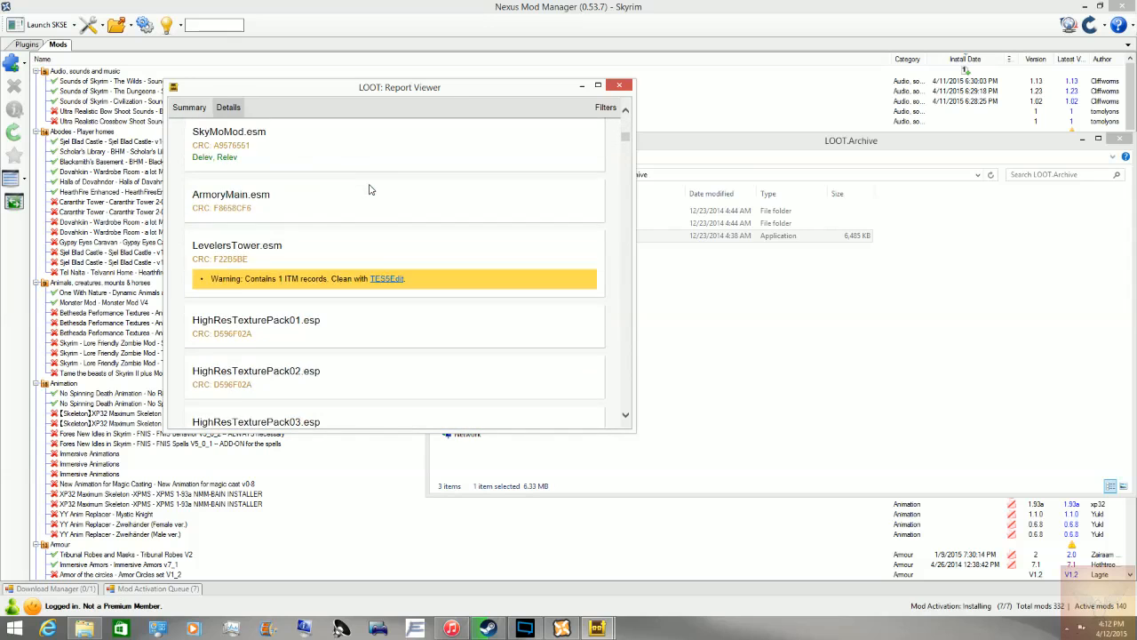
pyautogui.scroll(-15, 370, 189)
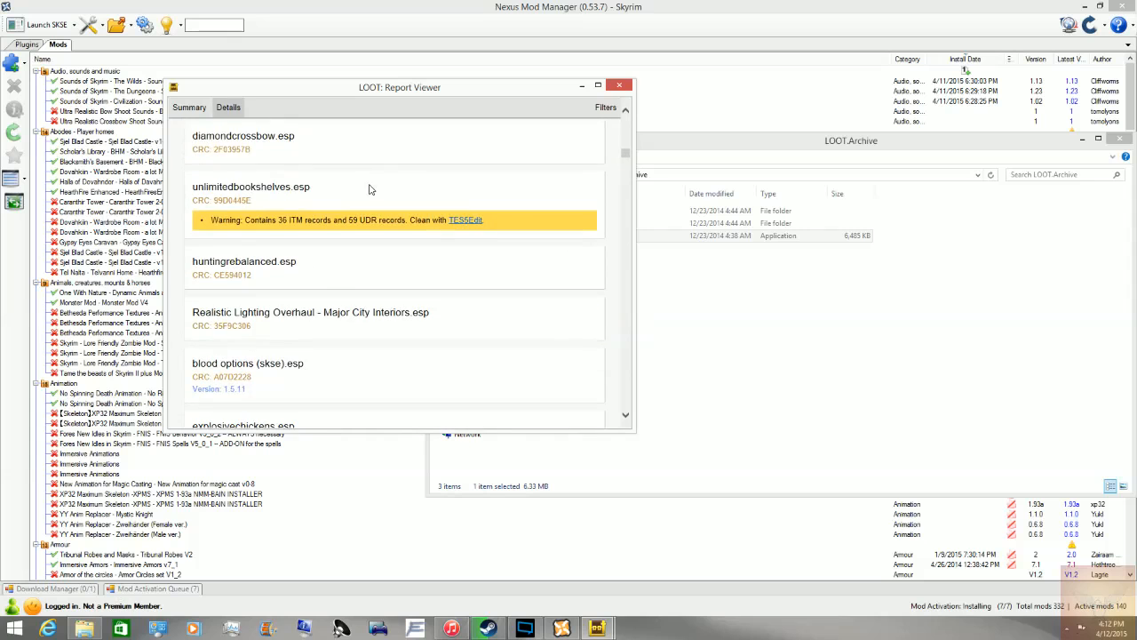
pyautogui.scroll(-15, 371, 189)
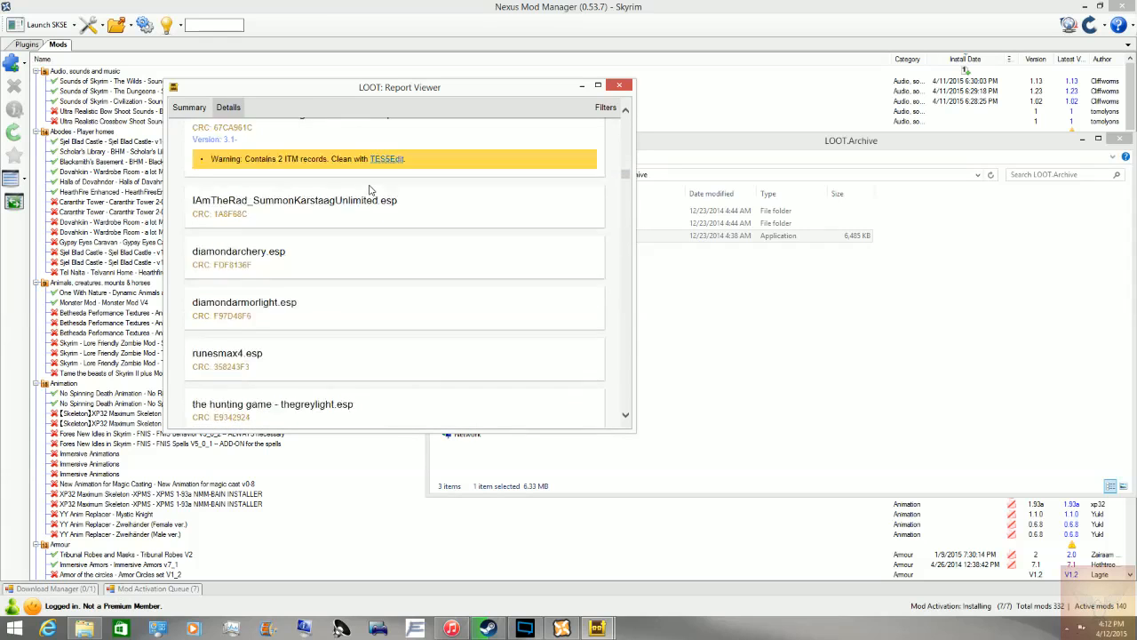
pyautogui.scroll(-10, 370, 189)
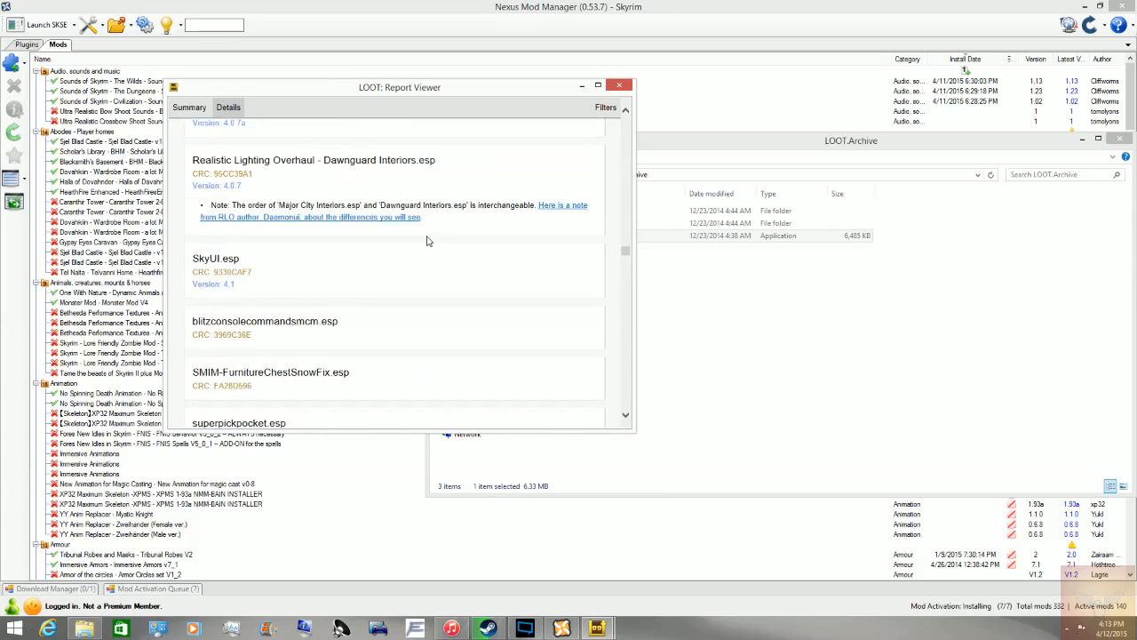
pyautogui.scroll(-10, 426, 240)
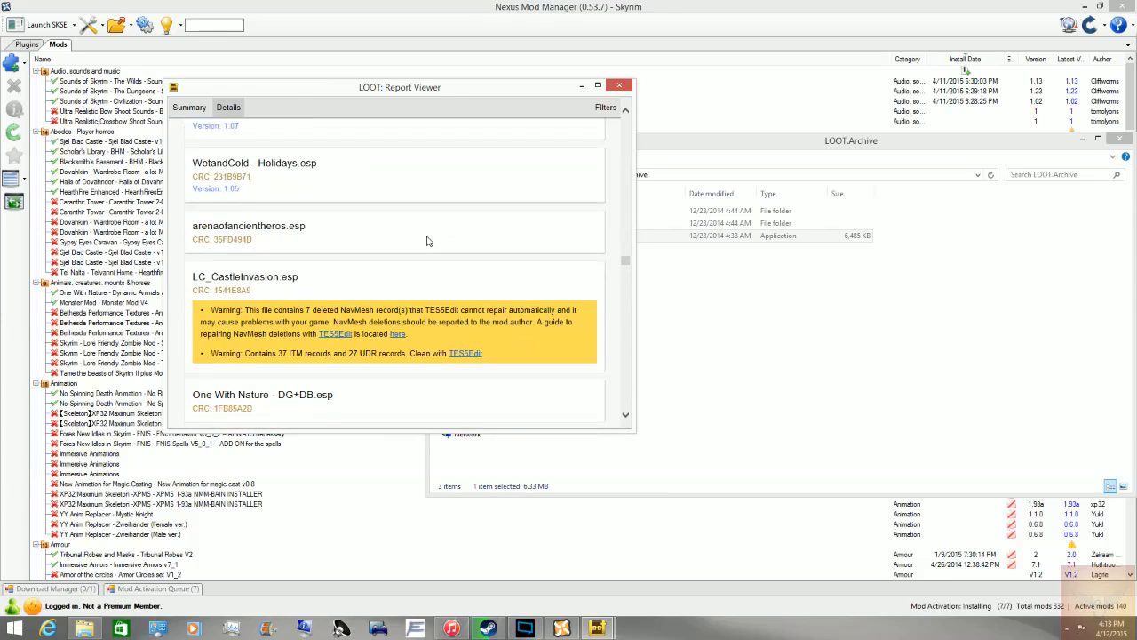
pyautogui.scroll(3, 426, 241)
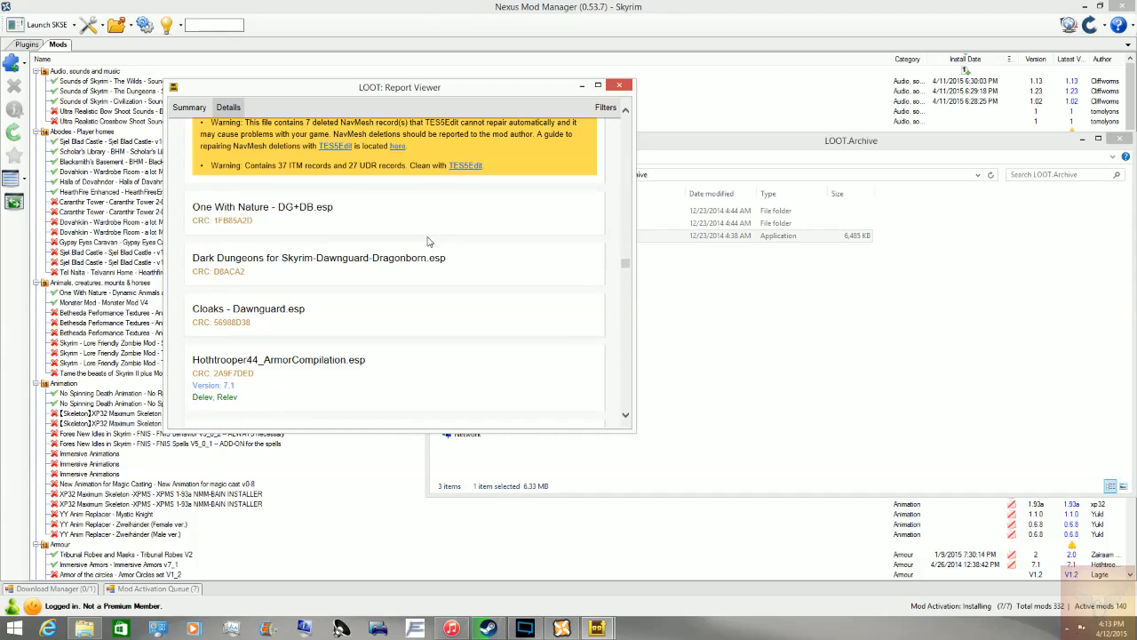
pyautogui.scroll(-10, 427, 241)
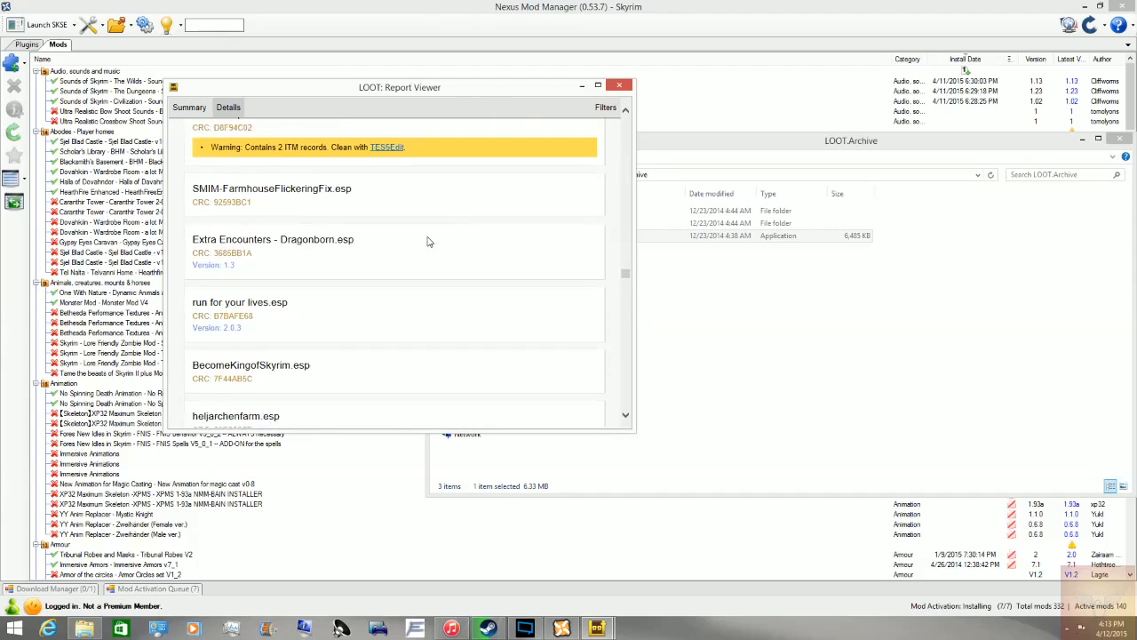
pyautogui.scroll(-10, 426, 241)
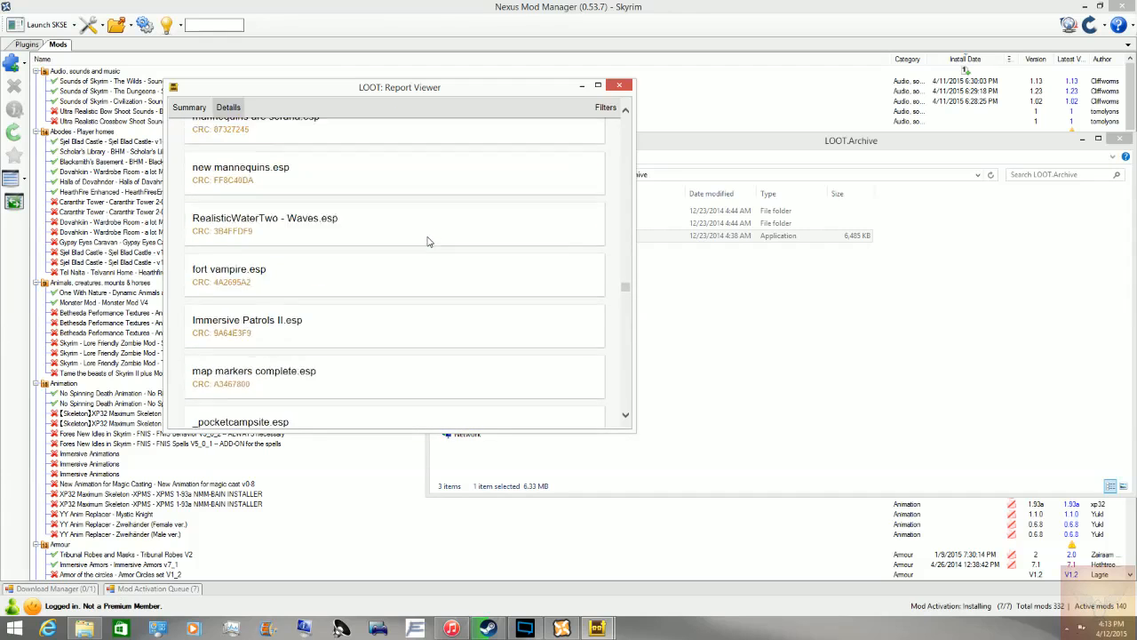
pyautogui.scroll(-10, 428, 242)
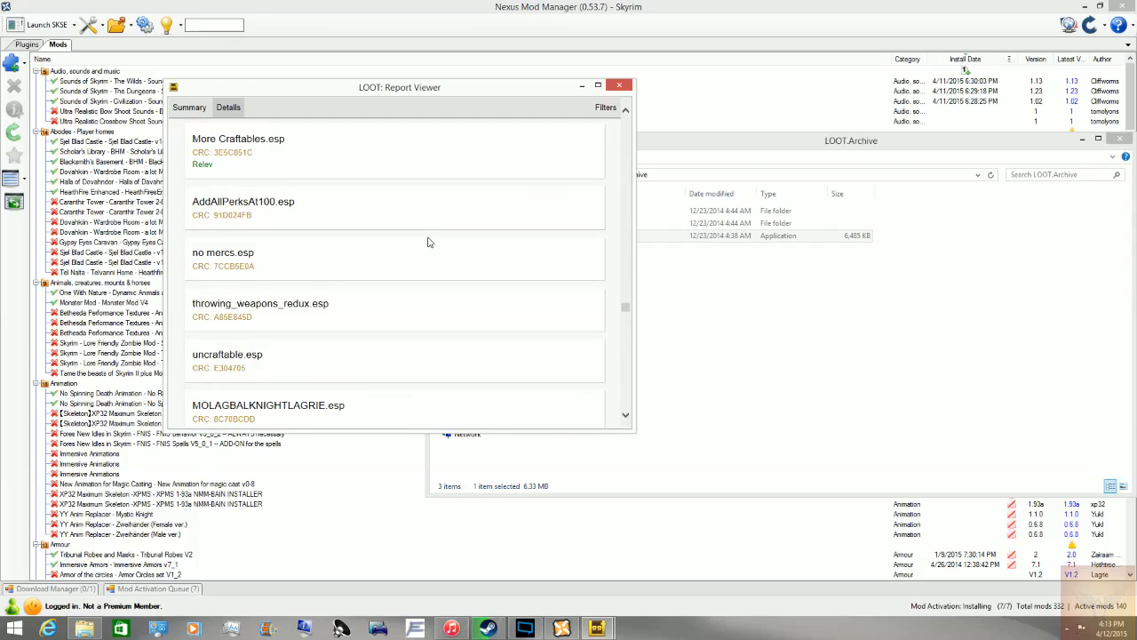
pyautogui.scroll(-10, 428, 242)
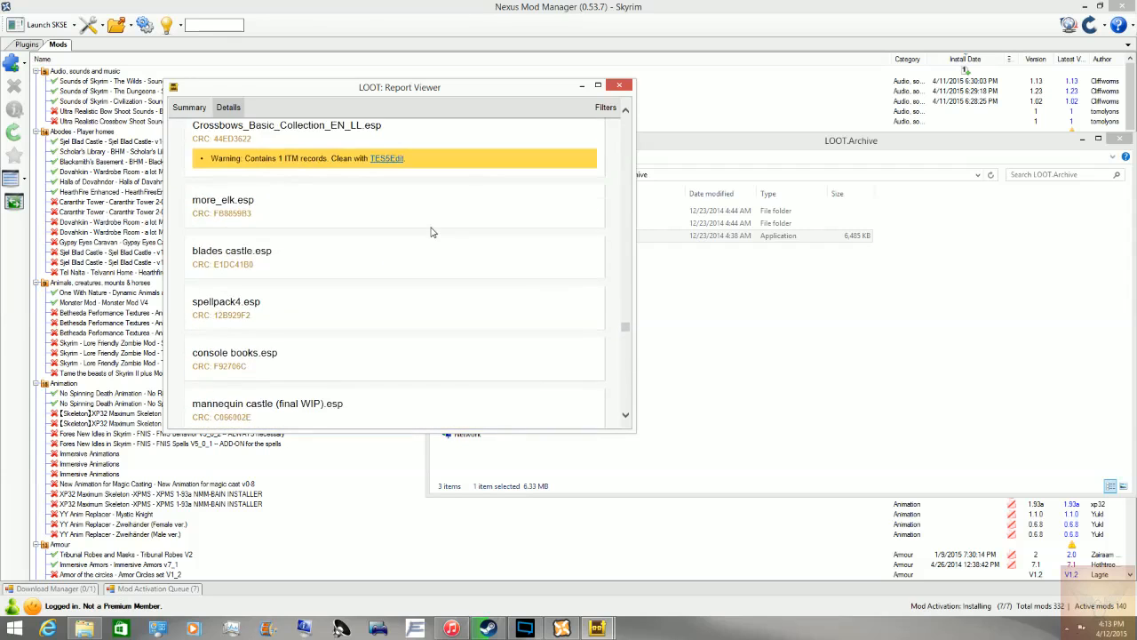
pyautogui.scroll(1, 431, 232)
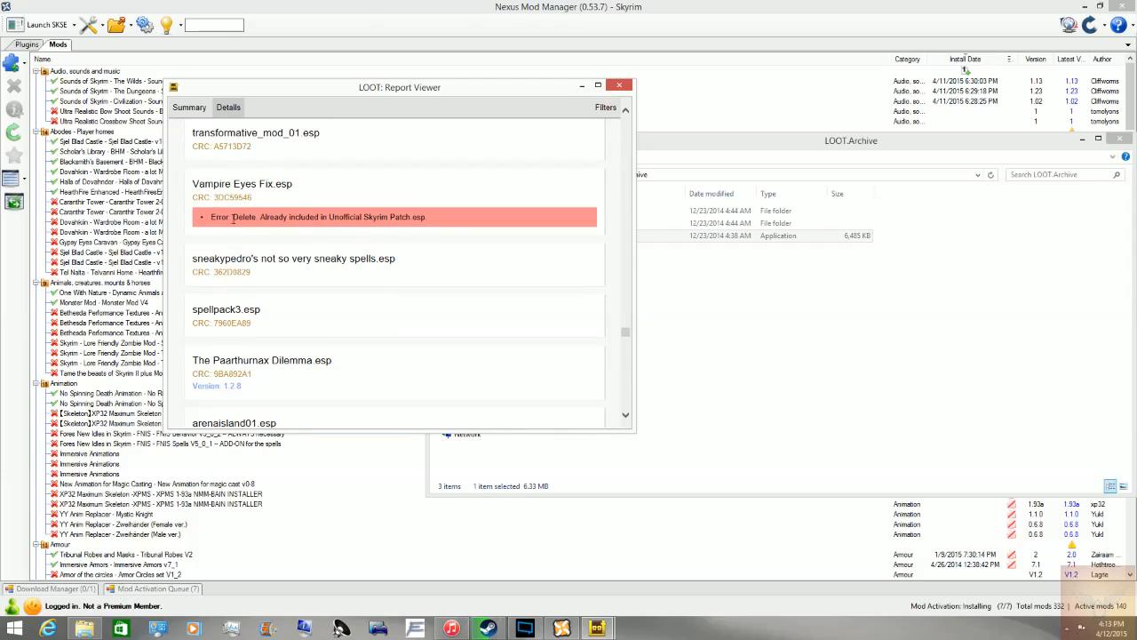
# Read the error message for Vampire Eyes Fix.esp, return to the report summary and close the report.
pyautogui.moveTo(257, 223); pyautogui.dragTo(410, 221)
pyautogui.click(374, 220)
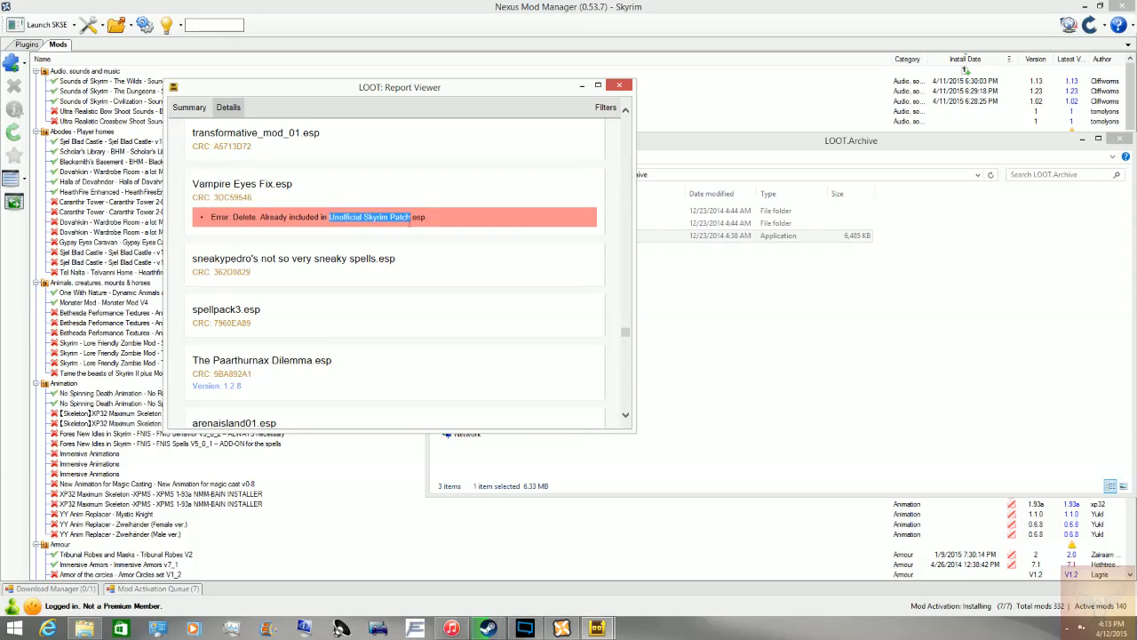
pyautogui.click(408, 221)
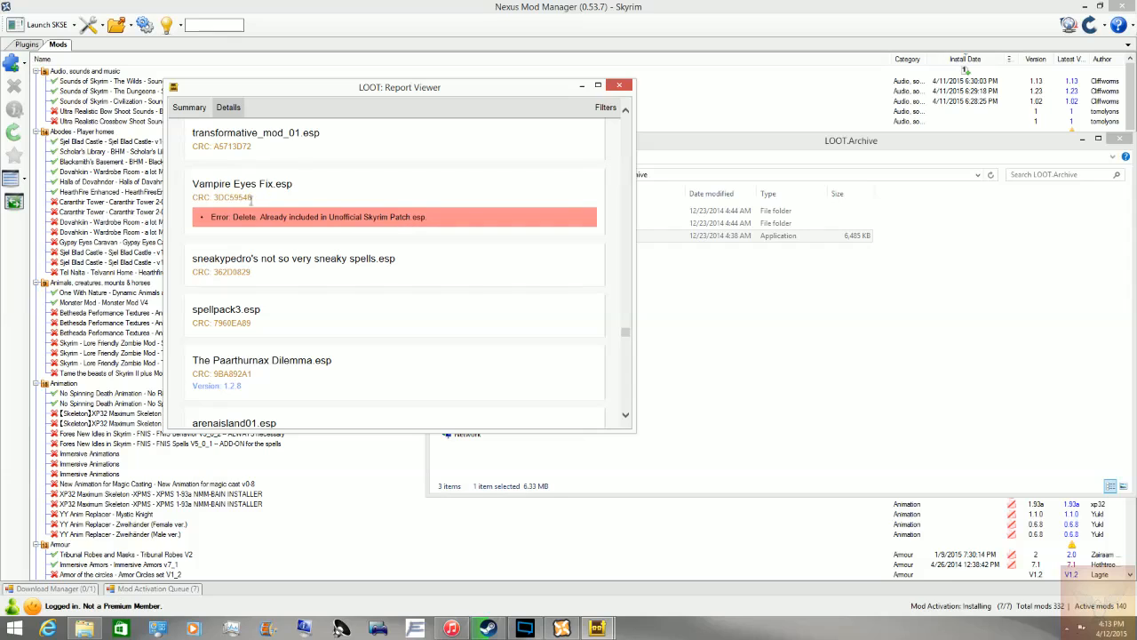
pyautogui.moveTo(209, 220)
pyautogui.mouseDown()
pyautogui.moveTo(435, 210)
pyautogui.moveTo(211, 217)
pyautogui.mouseUp()
pyautogui.click(457, 198)
pyautogui.click(210, 222)
pyautogui.click(188, 108)
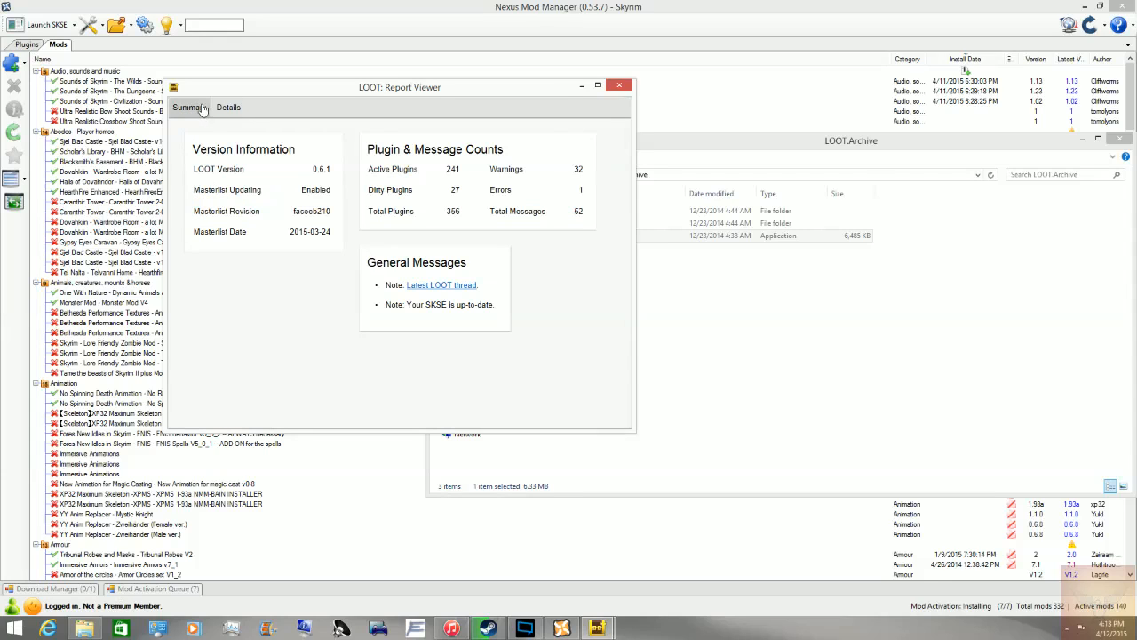
pyautogui.click(619, 84)
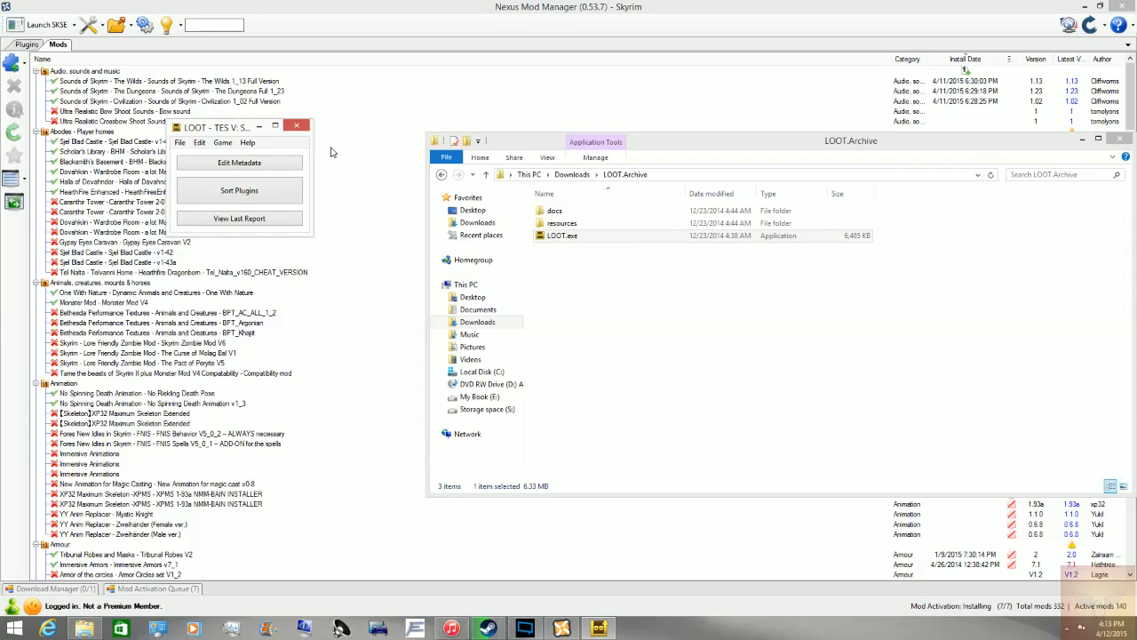
# Switch to the plugin list in Nexus Mod Manager and view the details of TheEyesOfBeauty.esp.
pyautogui.click(26, 44)
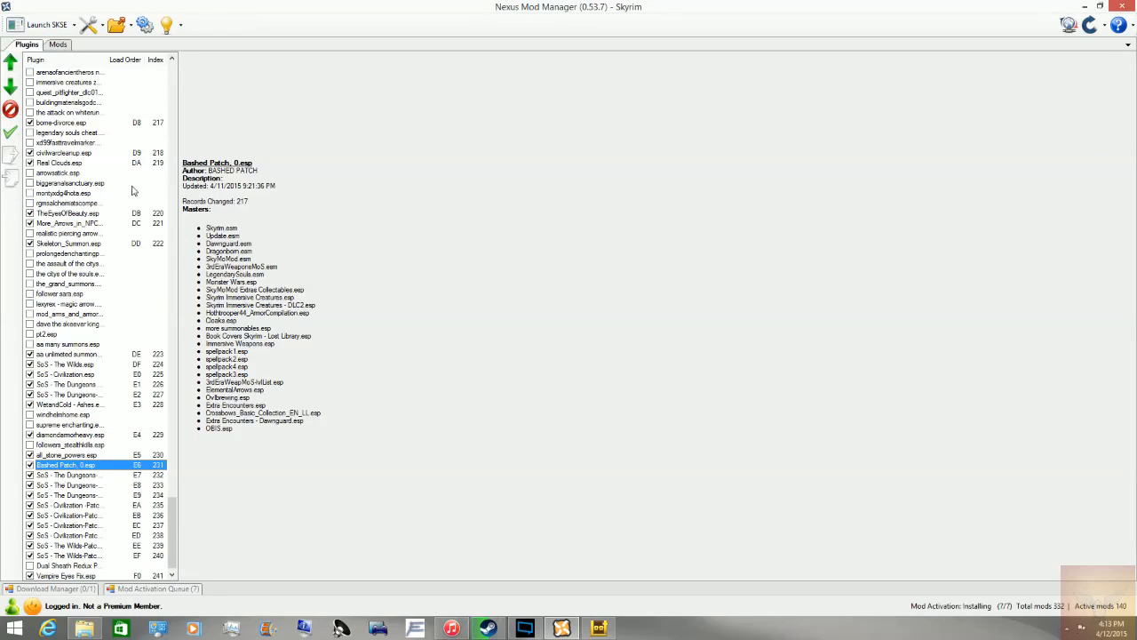
pyautogui.scroll(-1, 80, 270)
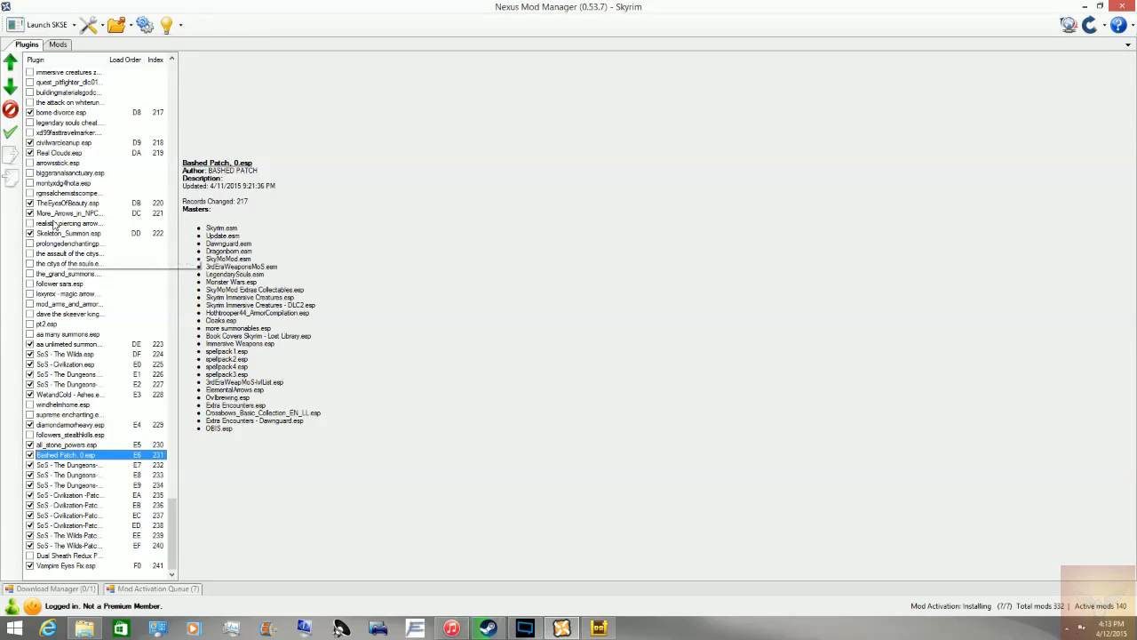
pyautogui.click(55, 214)
pyautogui.click(49, 205)
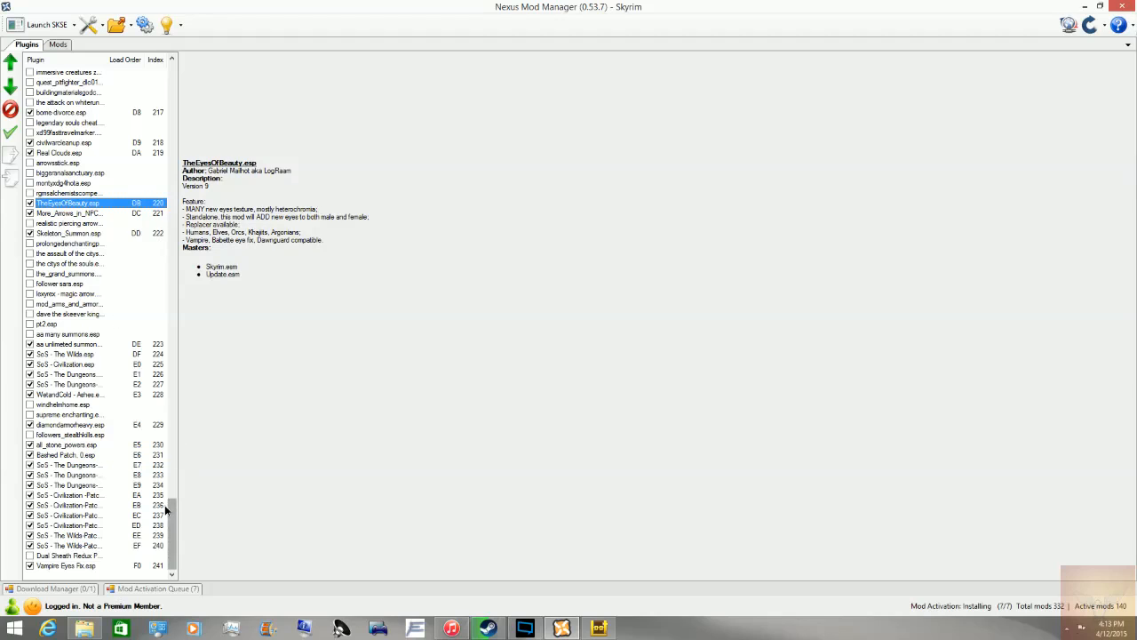
# Move SoS - Civilization-PatchCoT.esp to the end of the load order and back to its place among the Civilization patches.
pyautogui.moveTo(166, 505); pyautogui.dragTo(178, 465)
pyautogui.moveTo(95, 556); pyautogui.dragTo(94, 558)
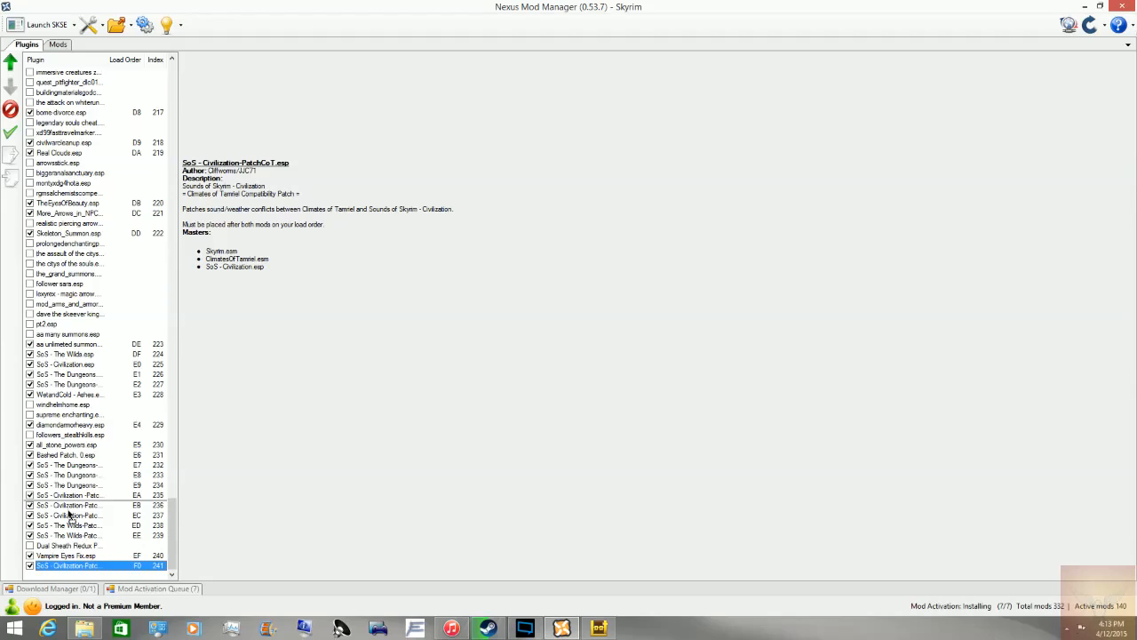
pyautogui.moveTo(70, 515); pyautogui.dragTo(69, 515)
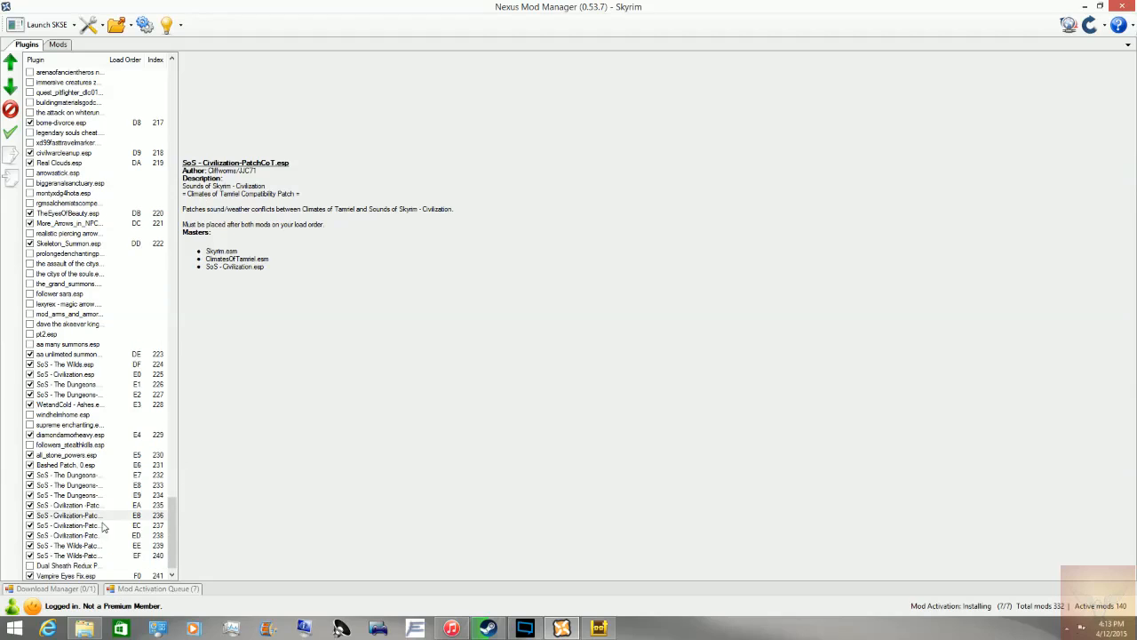
# Switch to LOOT, sort the plugins again, apply the order, close the report and move LOOT's window off the plugin details.
pyautogui.click(600, 631)
pyautogui.click(239, 191)
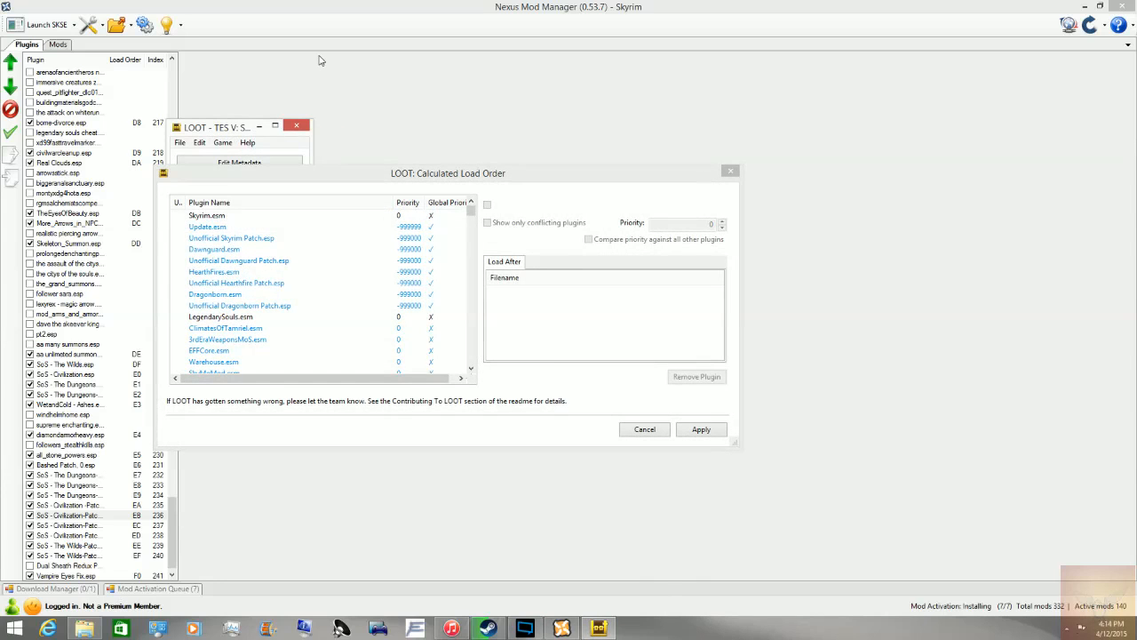
pyautogui.click(700, 429)
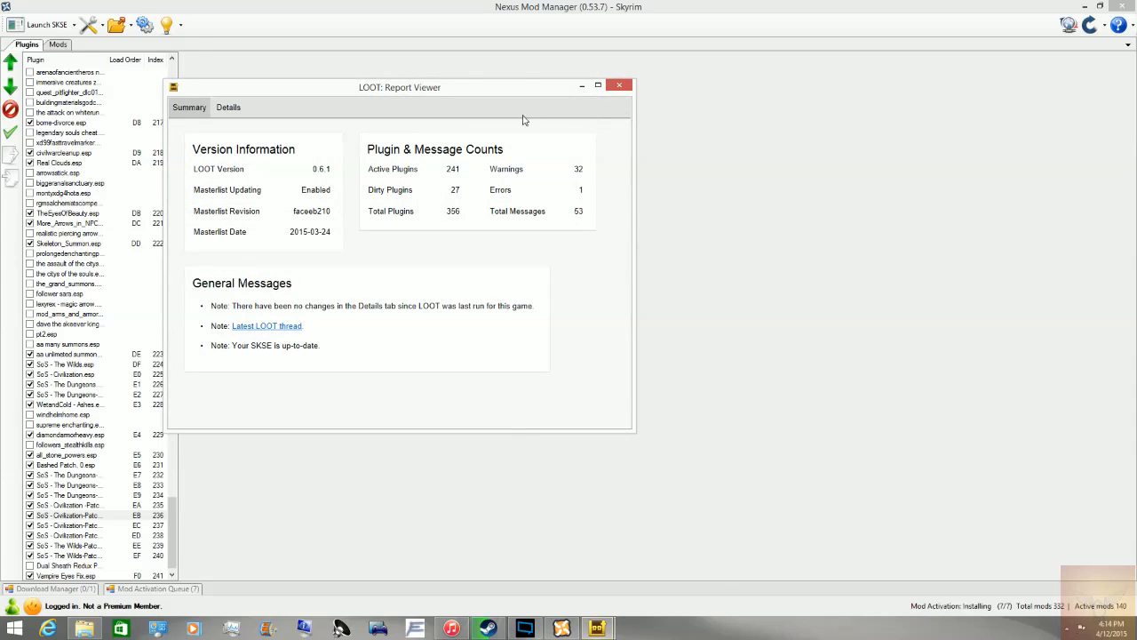
pyautogui.click(623, 85)
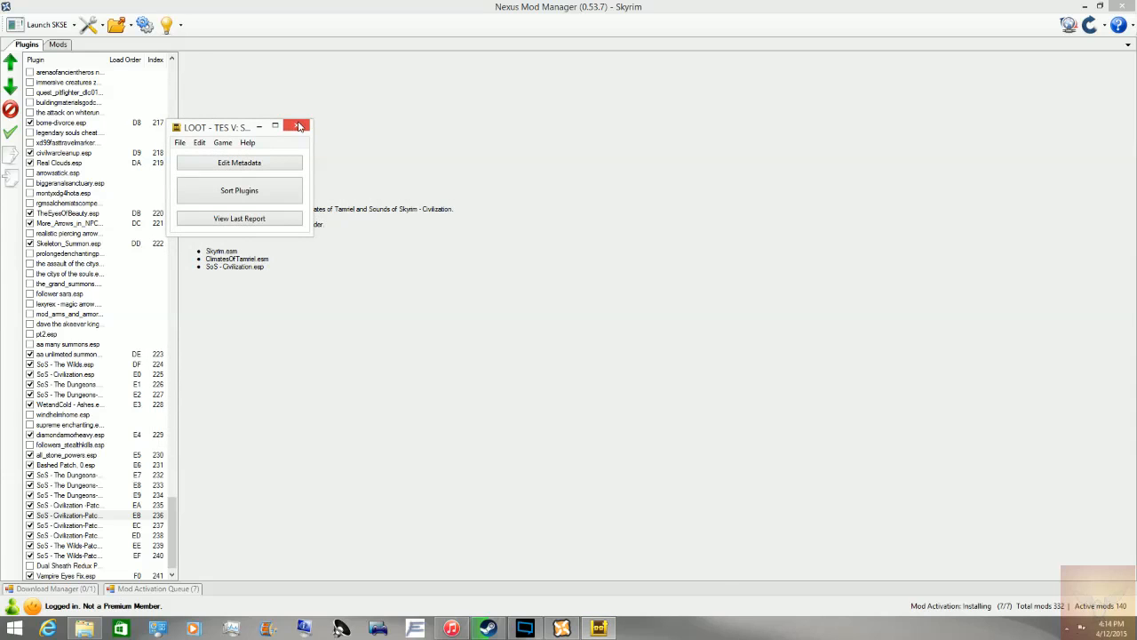
pyautogui.moveTo(195, 132); pyautogui.dragTo(414, 146)
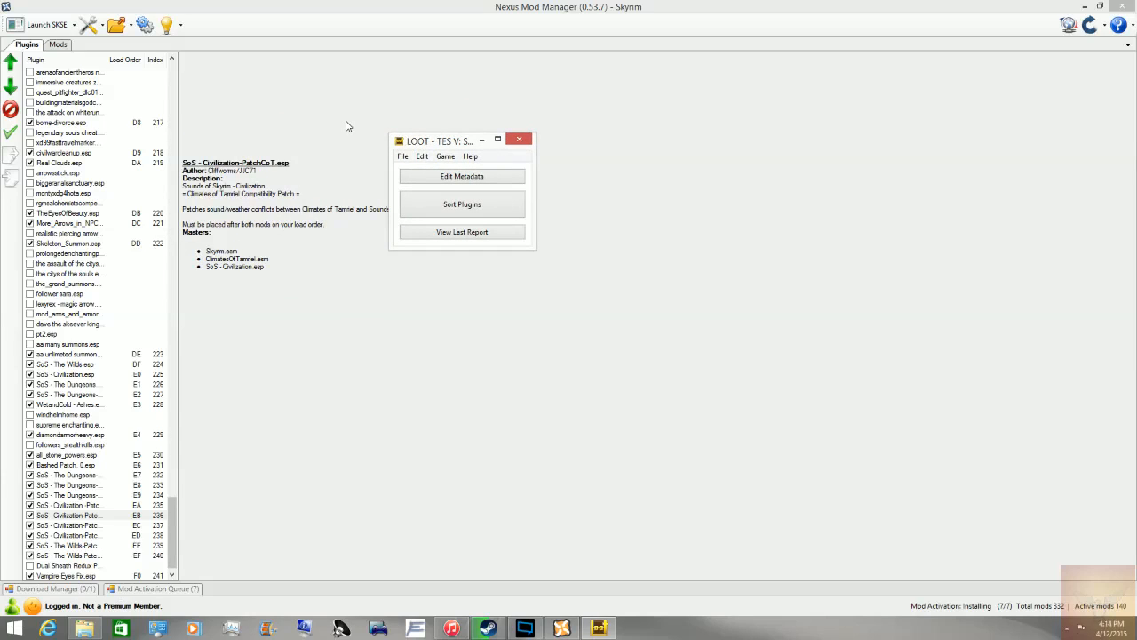